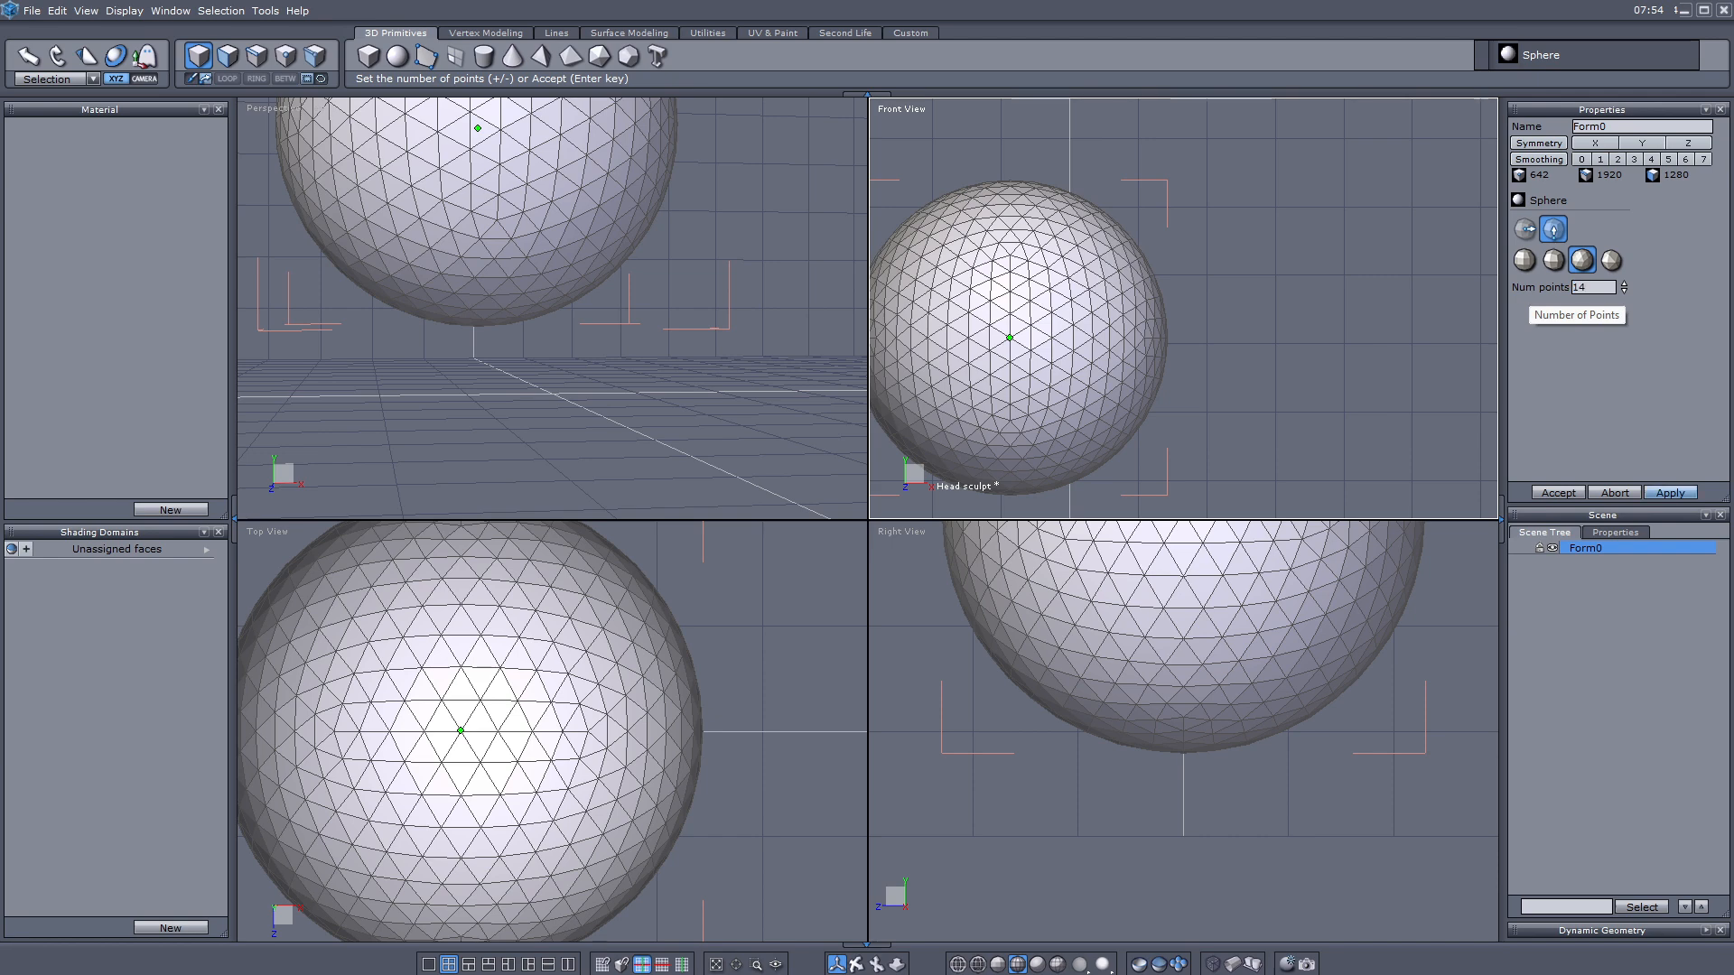
# Step: Accept the 14-point triangulated sphere and set its X position to 0
pyautogui.scroll(-3, 1209, 310)
pyautogui.scroll(4, 1061, 313)
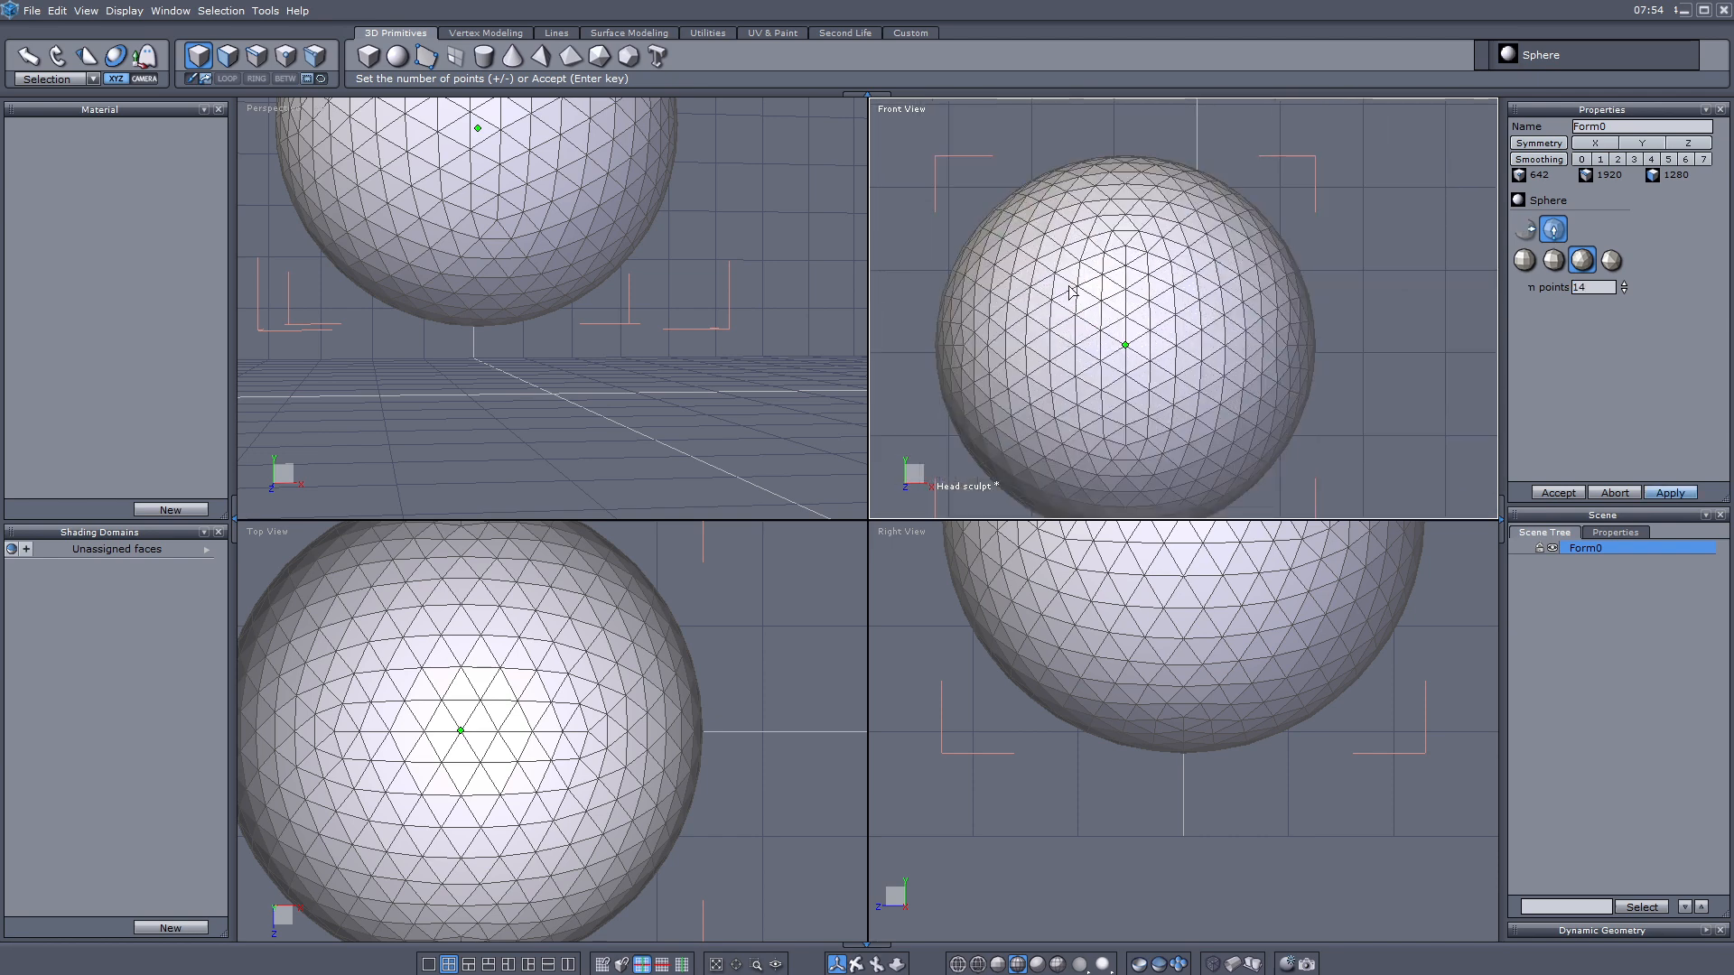
pyautogui.press('Return')
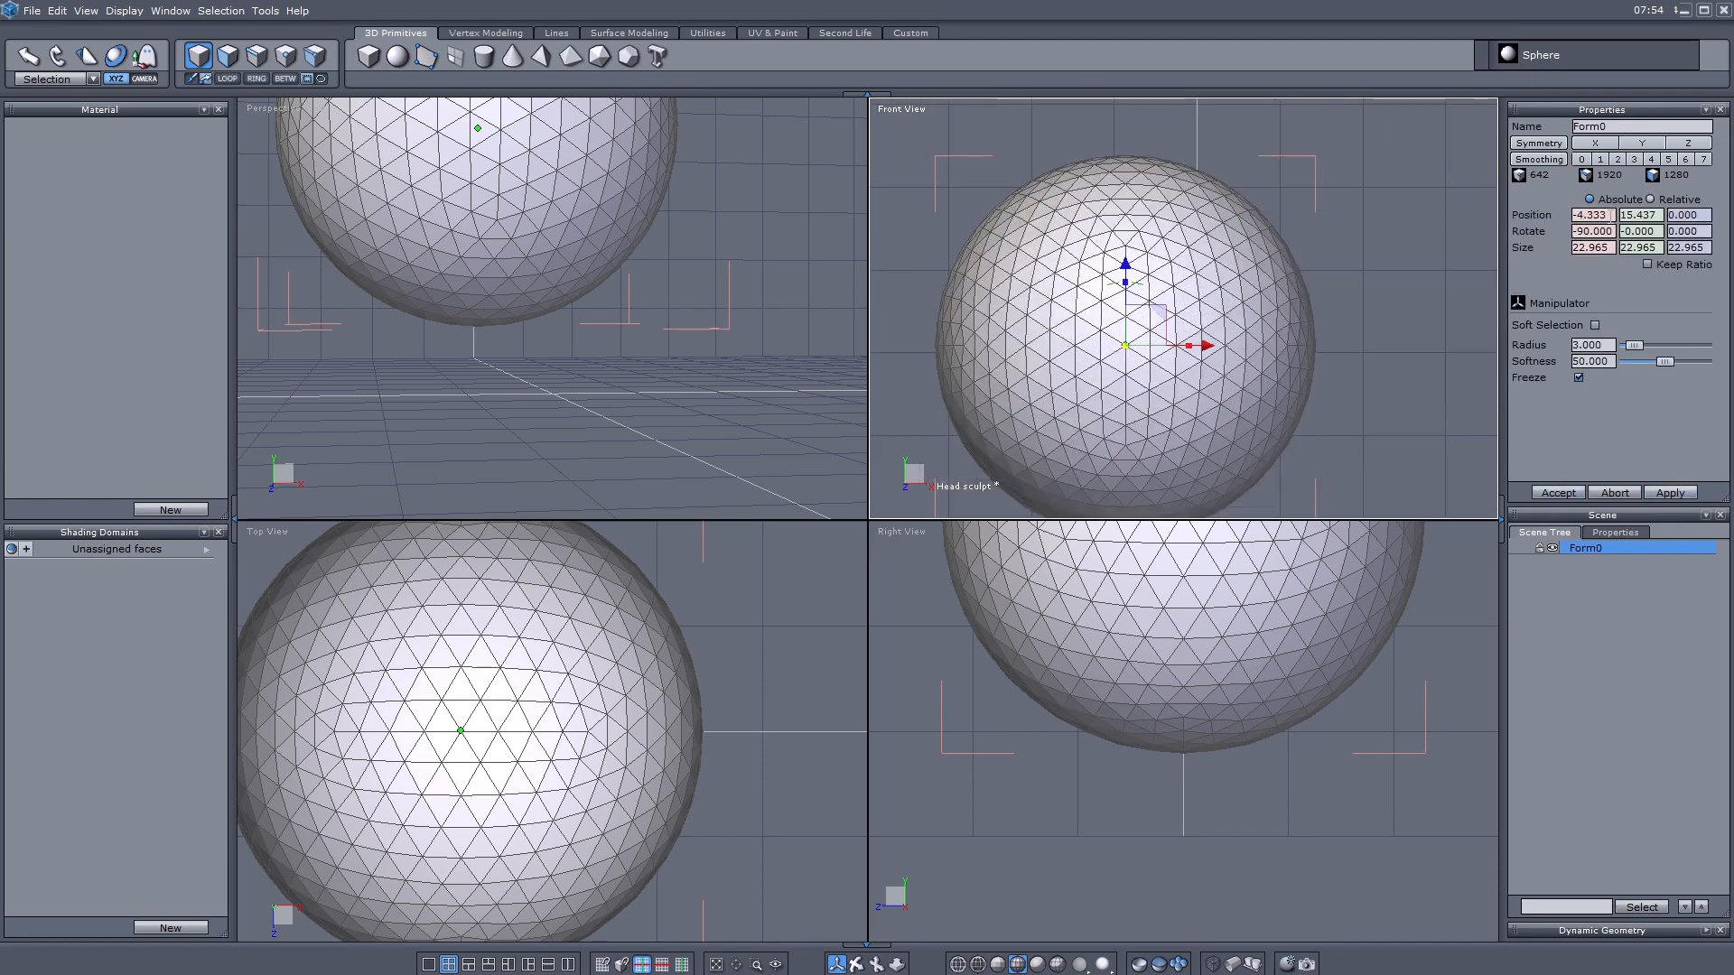
pyautogui.write('0')
pyautogui.press('Return')
# Step: Raise the sphere to a Y position of about 21.4 and enable symmetry along X
pyautogui.scroll(-3, 1239, 197)
pyautogui.moveTo(1342, 223); pyautogui.dragTo(1281, 246, button='middle')
pyautogui.moveTo(1155, 226); pyautogui.dragTo(1155, 167)
pyautogui.click(1583, 143)
pyautogui.moveTo(1391, 187); pyautogui.dragTo(1384, 247, button='middle')
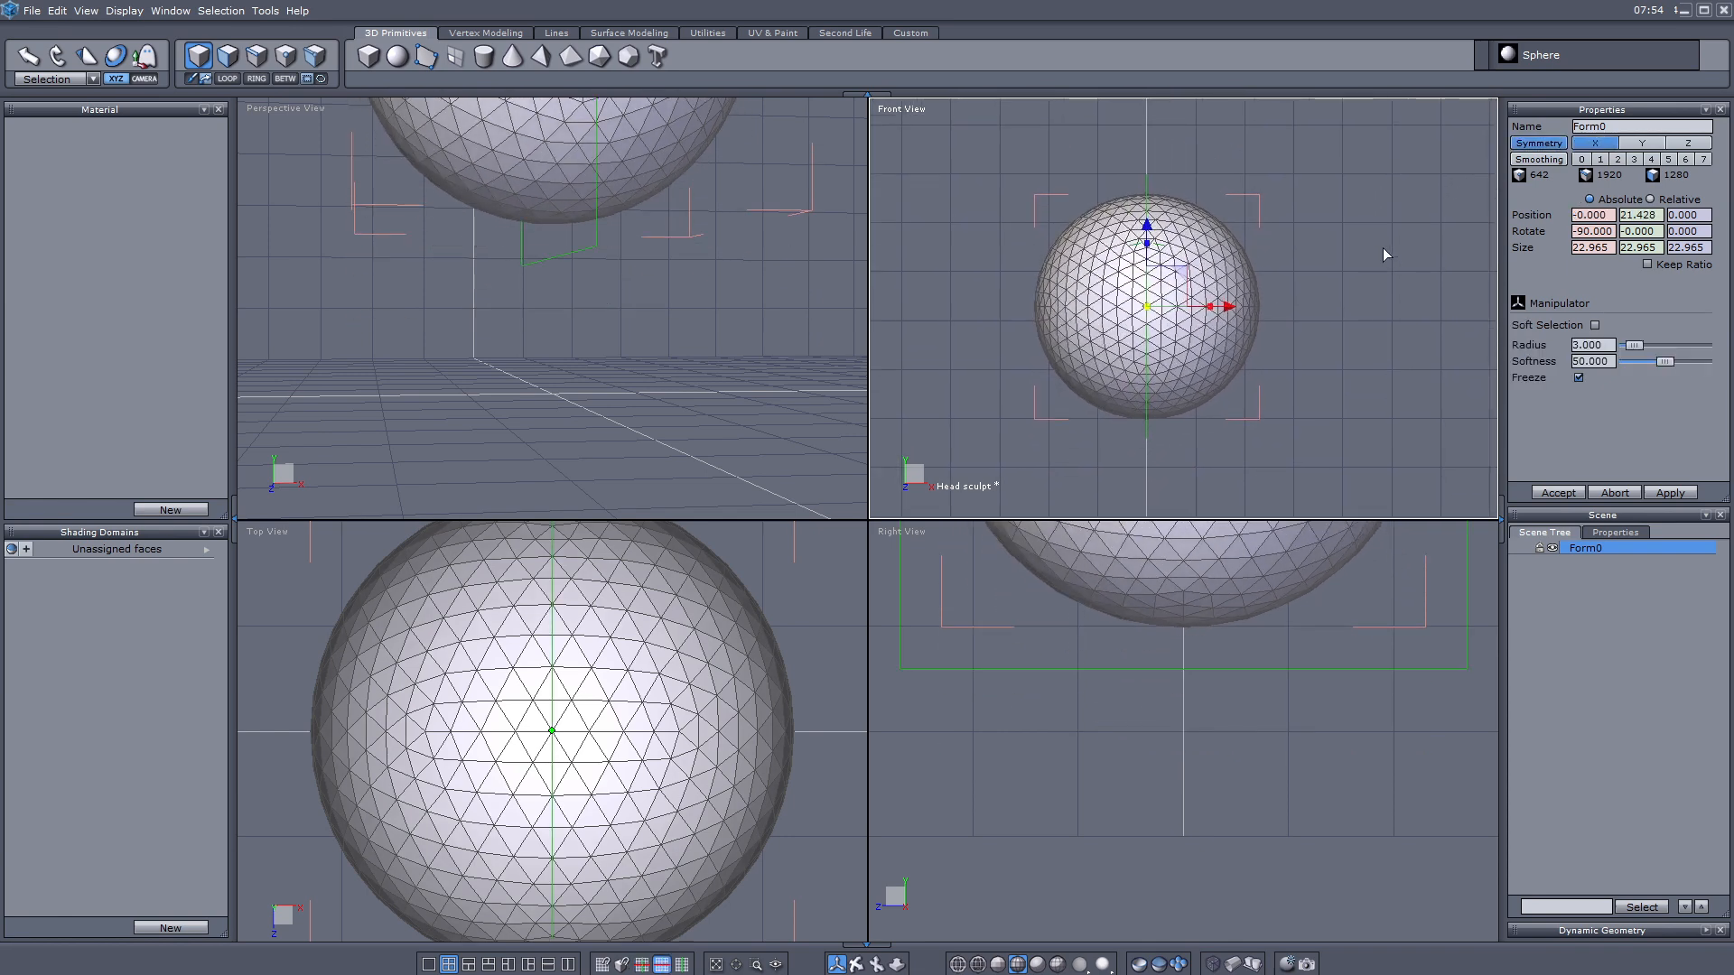
# Step: Activate the Displacement Brush on the sphere with a brush size of 5
pyautogui.click(912, 33)
pyautogui.click(782, 33)
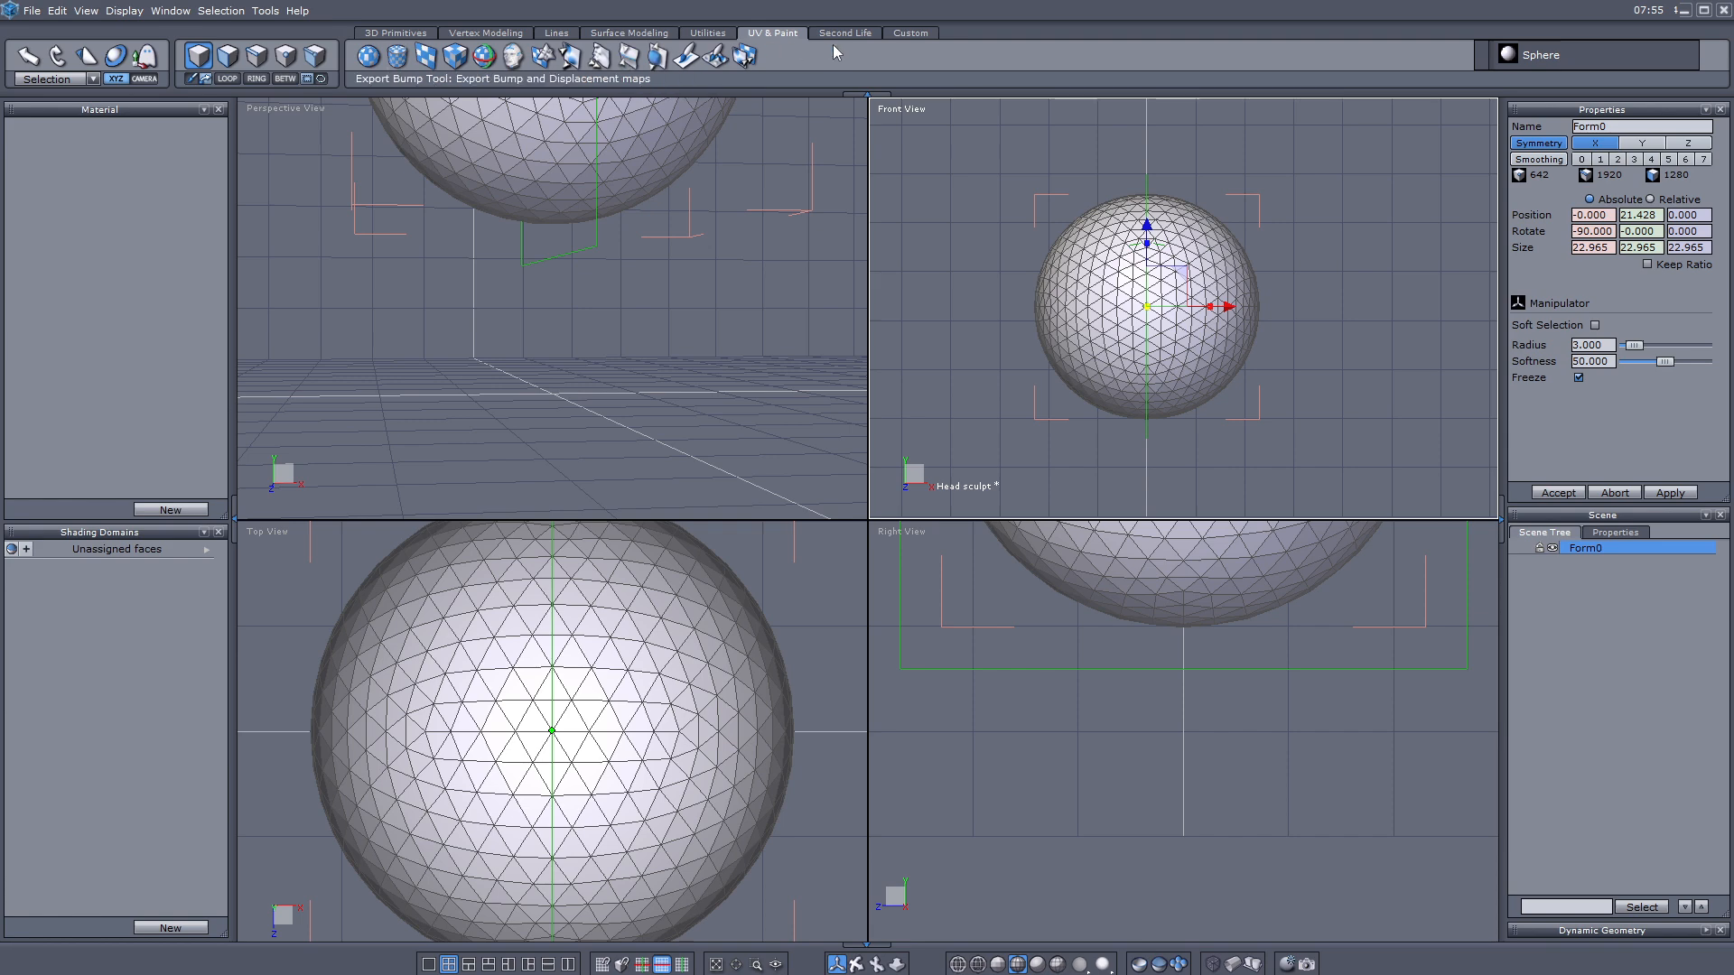
pyautogui.click(909, 34)
pyautogui.scroll(3, 1255, 291)
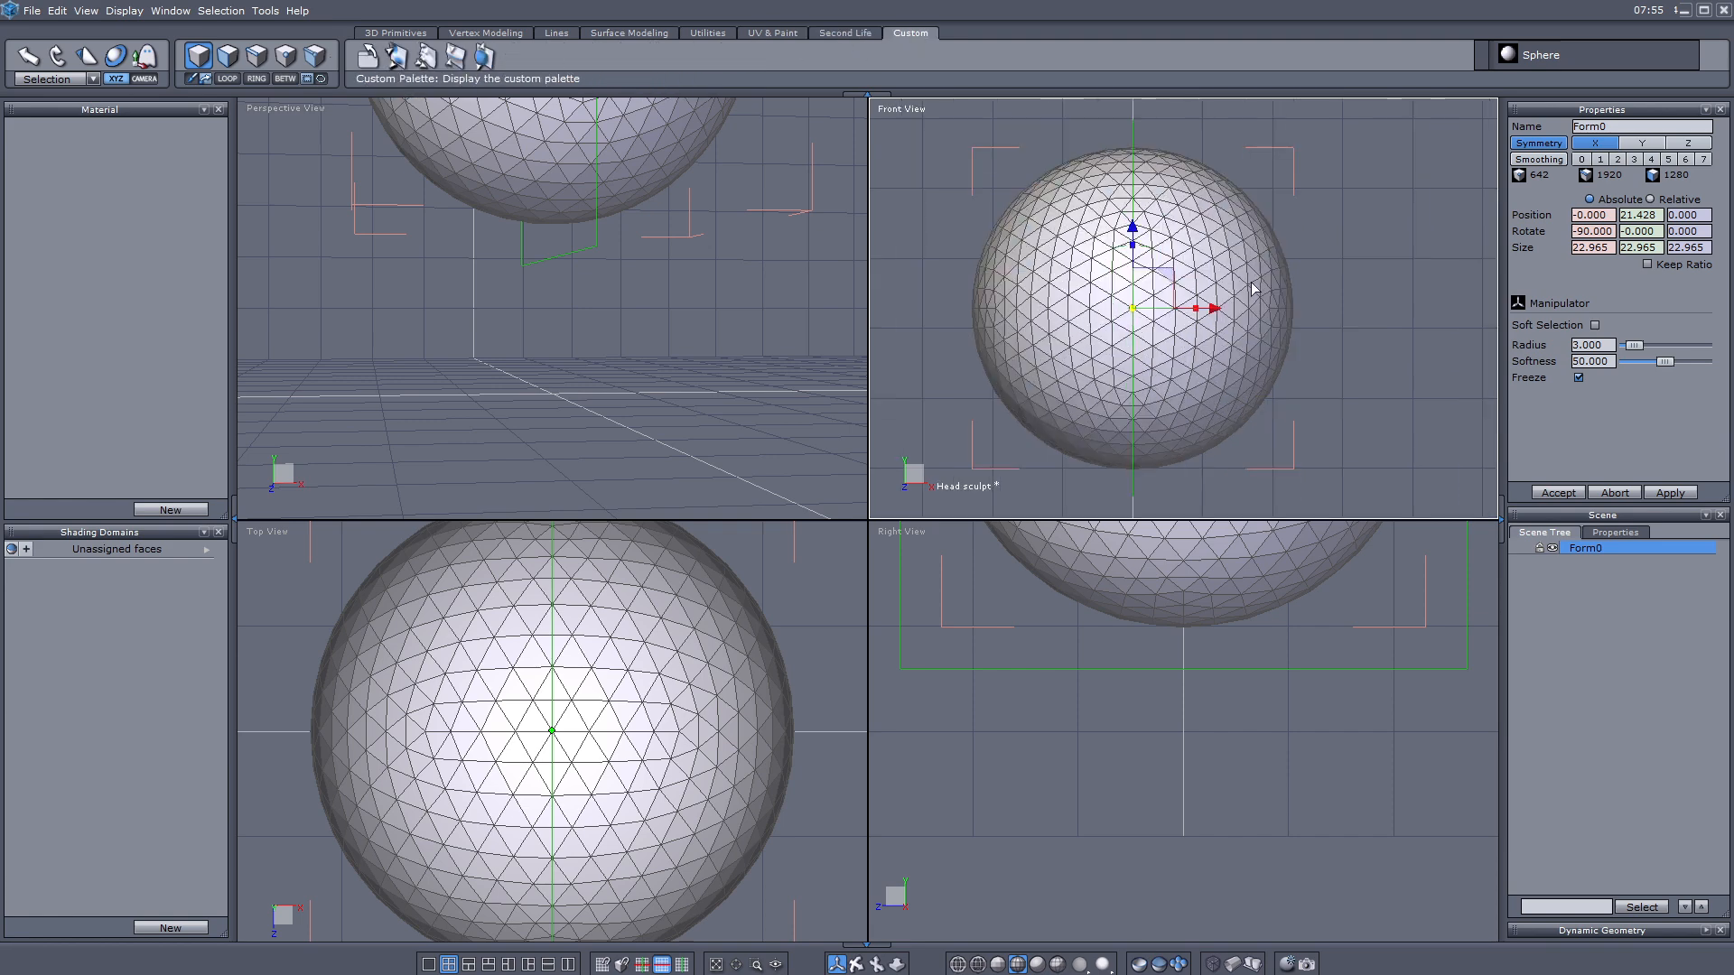
pyautogui.click(398, 58)
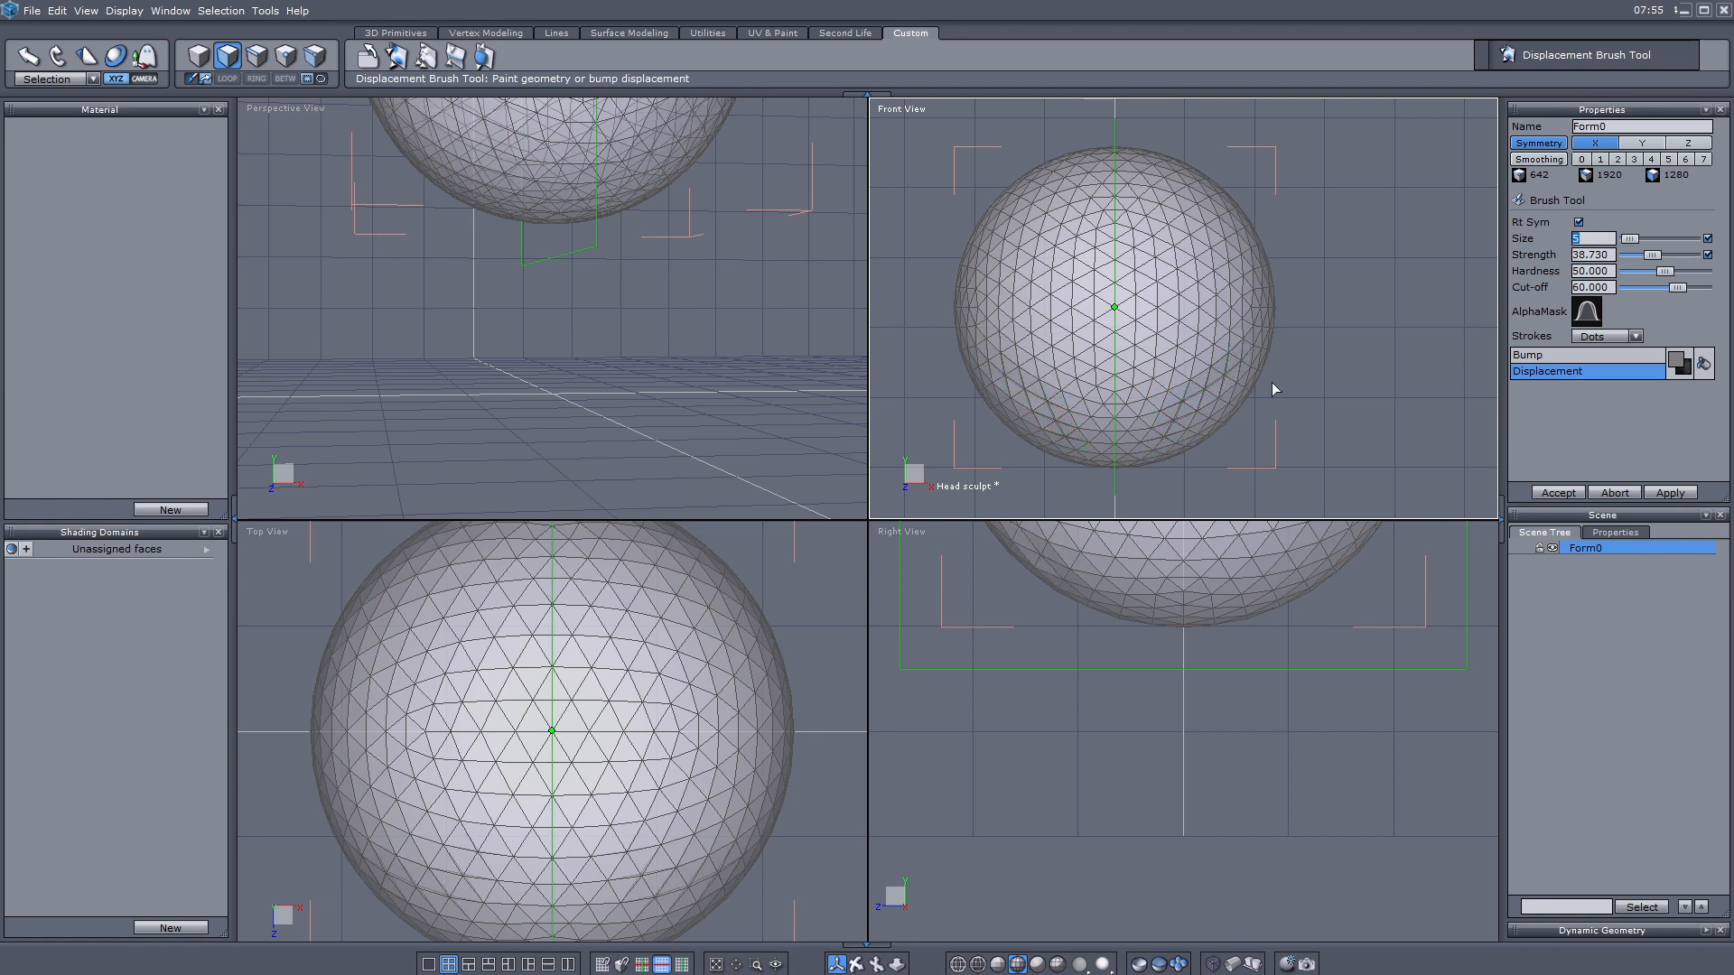
# Step: Try denting the sphere's lower front with displacement brush strokes, and undo them
pyautogui.moveTo(1273, 388)
pyautogui.mouseDown()
pyautogui.moveTo(1180, 398)
pyautogui.moveTo(1195, 368)
pyautogui.moveTo(1153, 419)
pyautogui.moveTo(1228, 400)
pyautogui.moveTo(1194, 442)
pyautogui.moveTo(1249, 383)
pyautogui.moveTo(1188, 424)
pyautogui.moveTo(1232, 368)
pyautogui.mouseUp()
pyautogui.scroll(-4, 1158, 749)
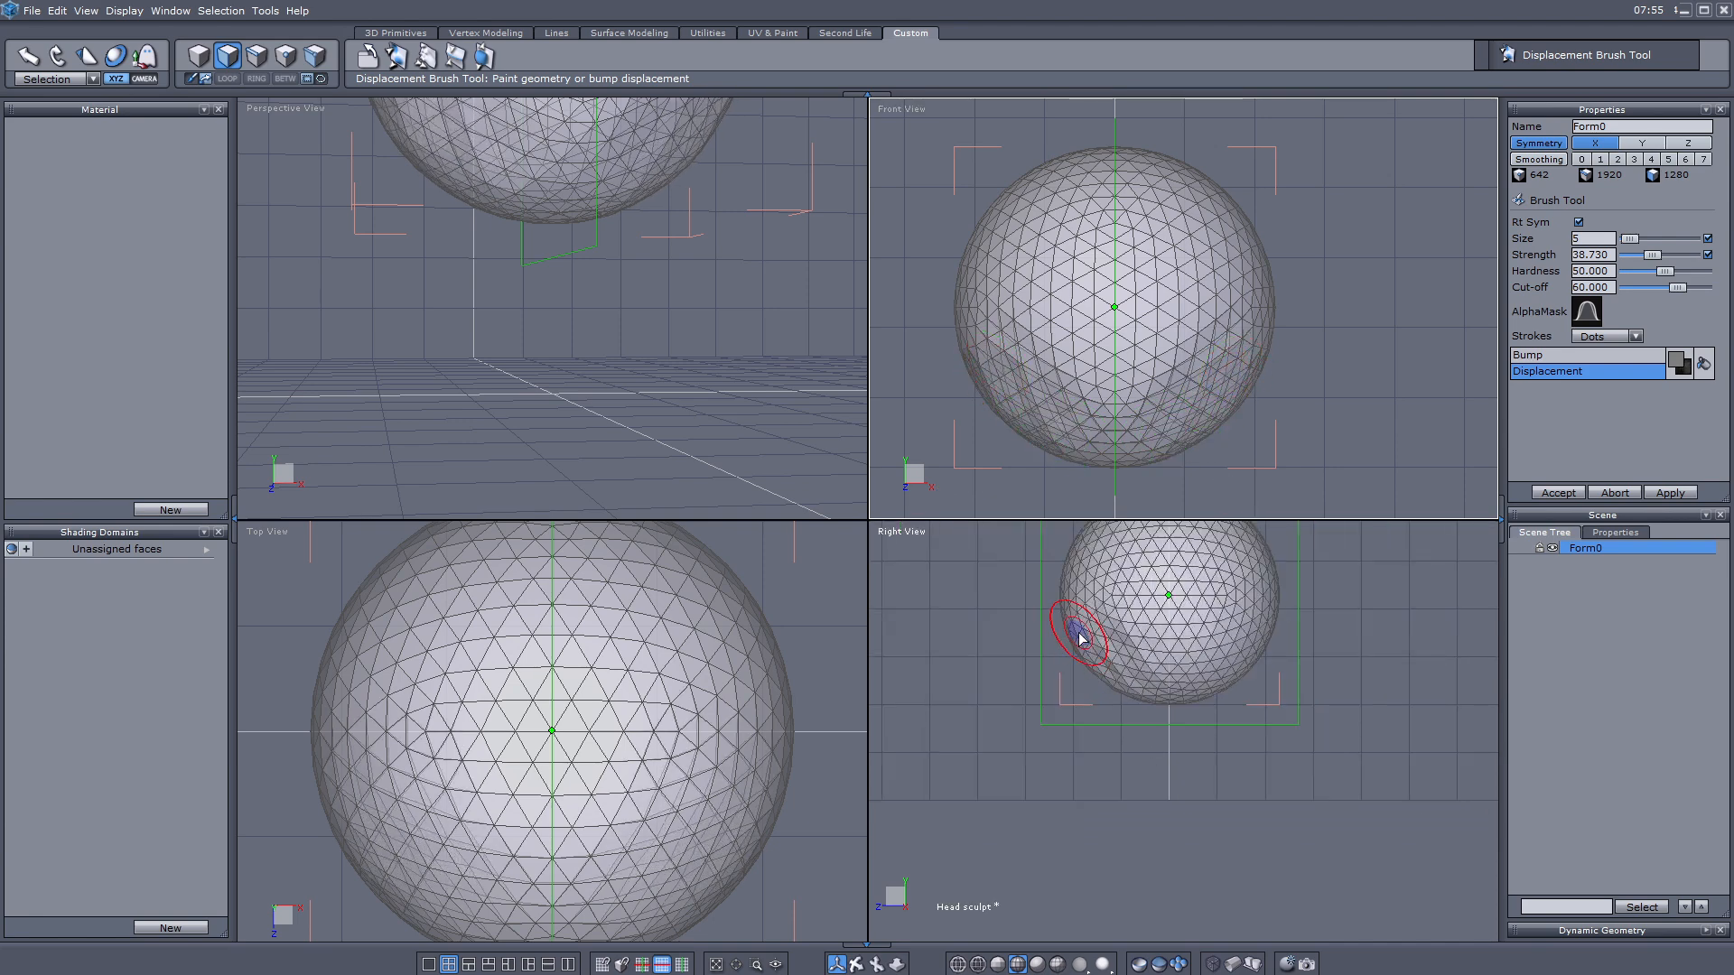
pyautogui.scroll(2, 1079, 637)
pyautogui.moveTo(1074, 642)
pyautogui.mouseDown()
pyautogui.moveTo(1134, 713)
pyautogui.moveTo(1096, 690)
pyautogui.mouseUp()
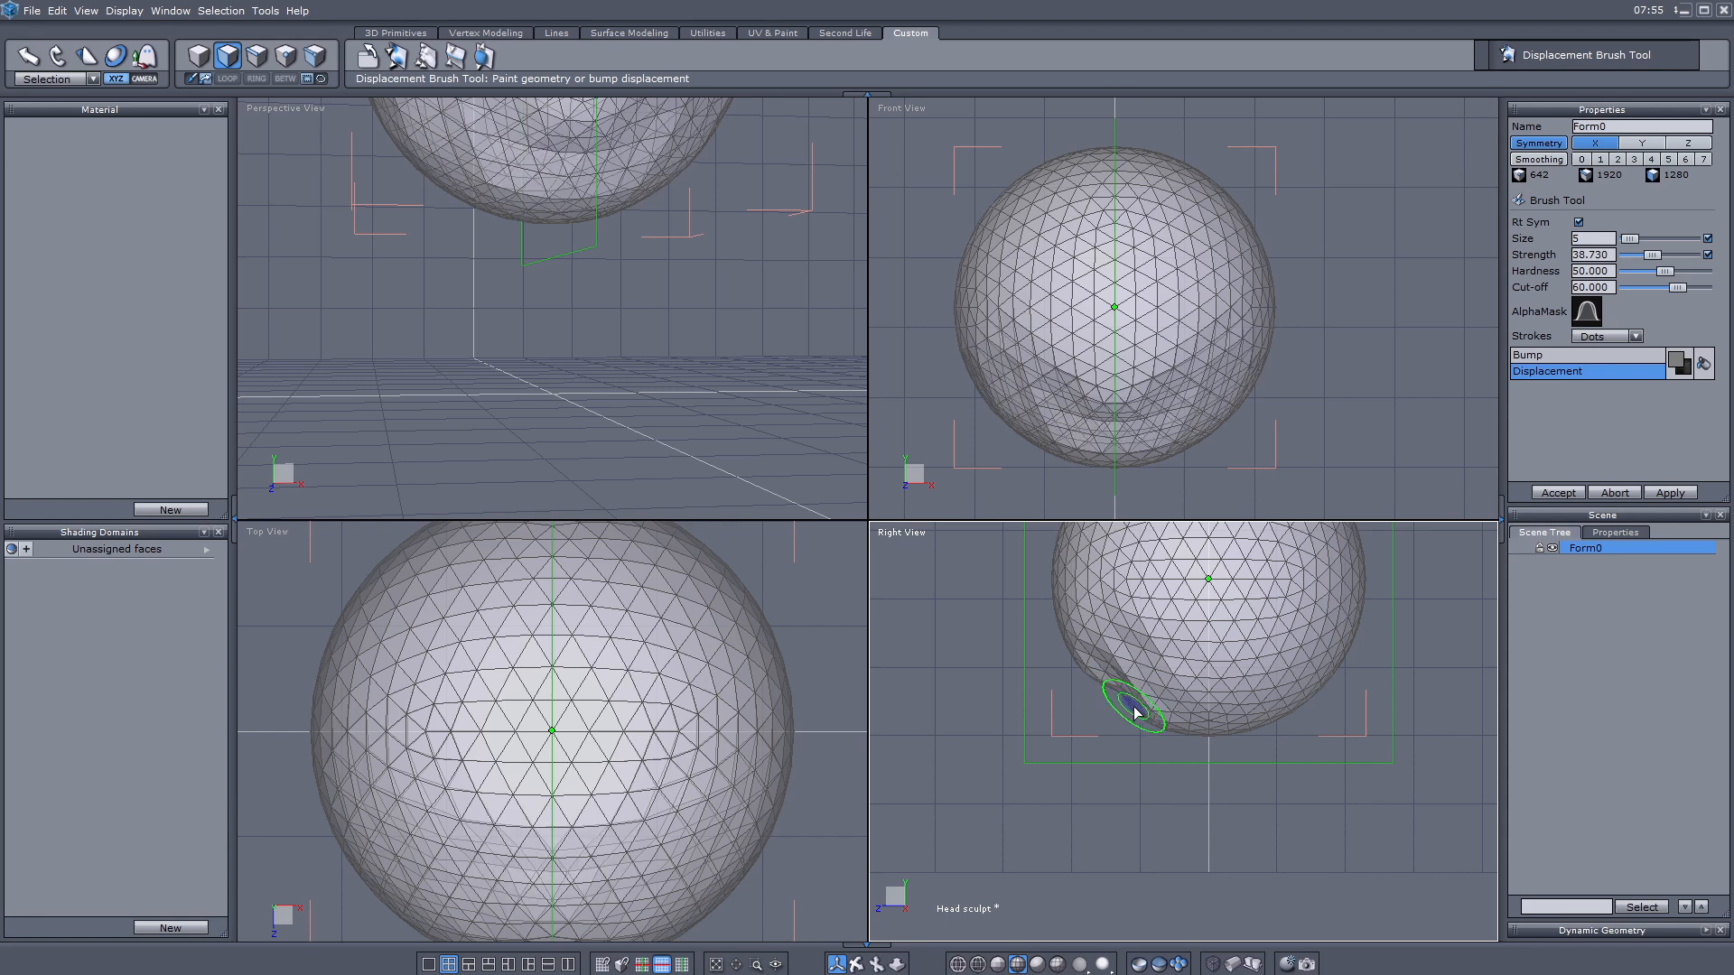
pyautogui.hotkey('ctrl', 'z')
pyautogui.hotkey('ctrl', 'z')
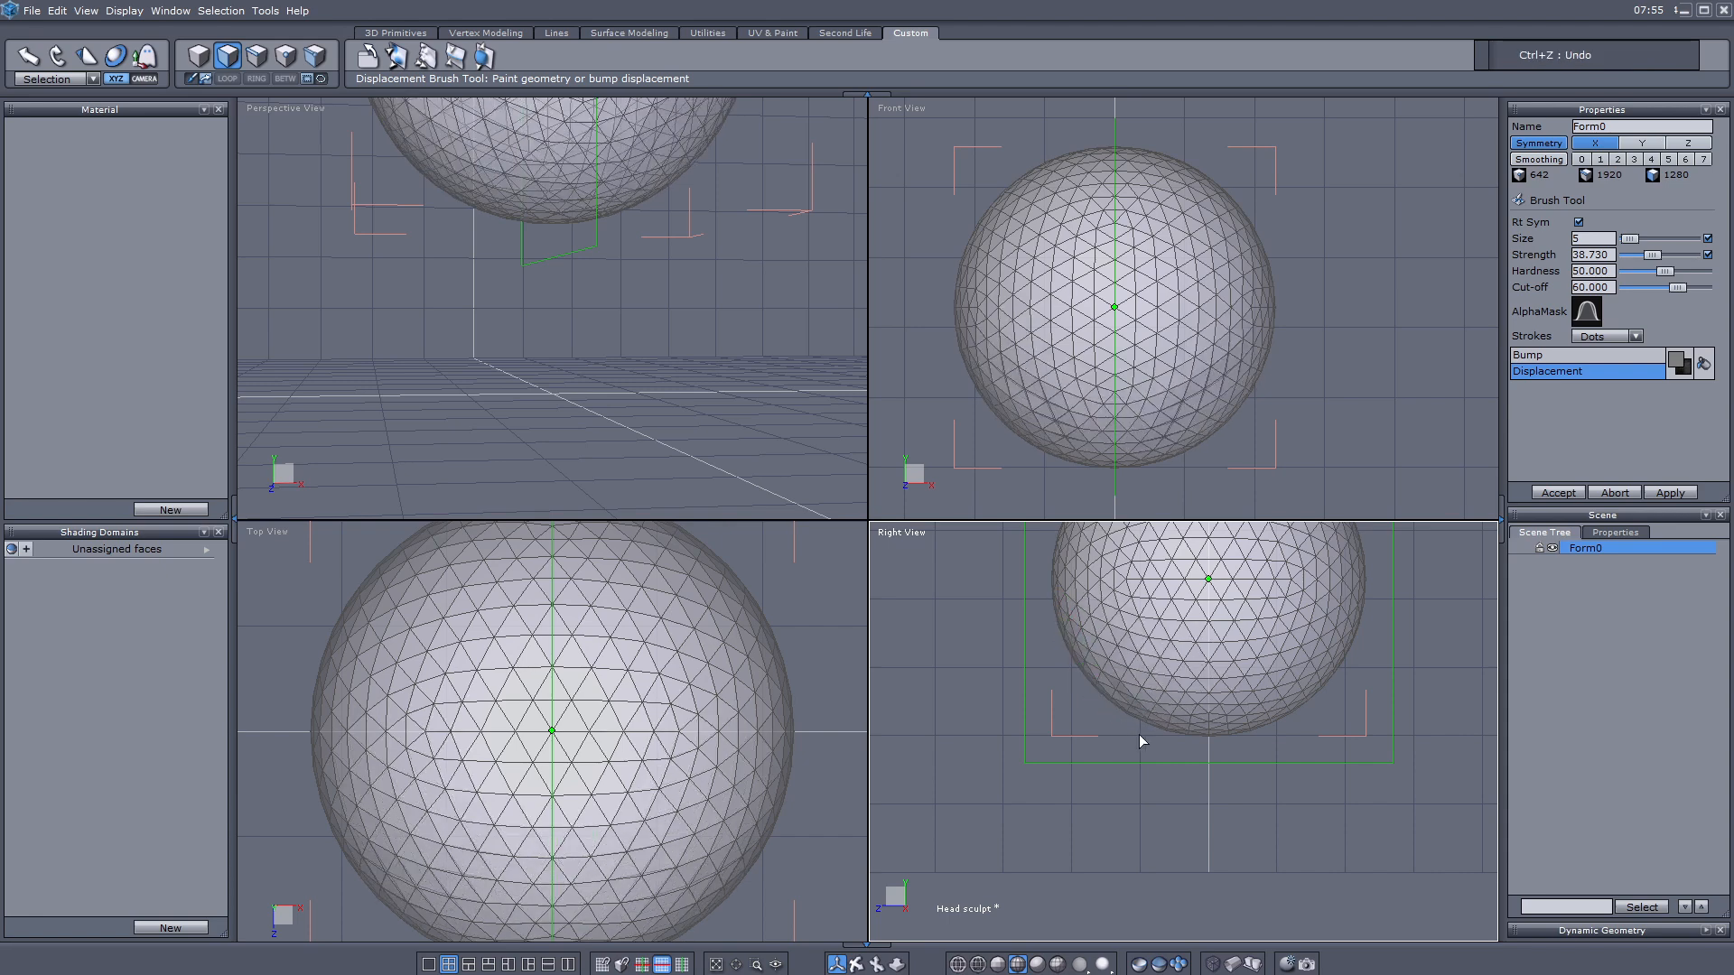
# Step: Carve a notch into the sphere's front underside where the jaw meets the neck
pyautogui.moveTo(1141, 734)
pyautogui.mouseDown()
pyautogui.moveTo(1178, 706)
pyautogui.moveTo(1153, 716)
pyautogui.moveTo(1185, 666)
pyautogui.moveTo(1164, 716)
pyautogui.mouseUp()
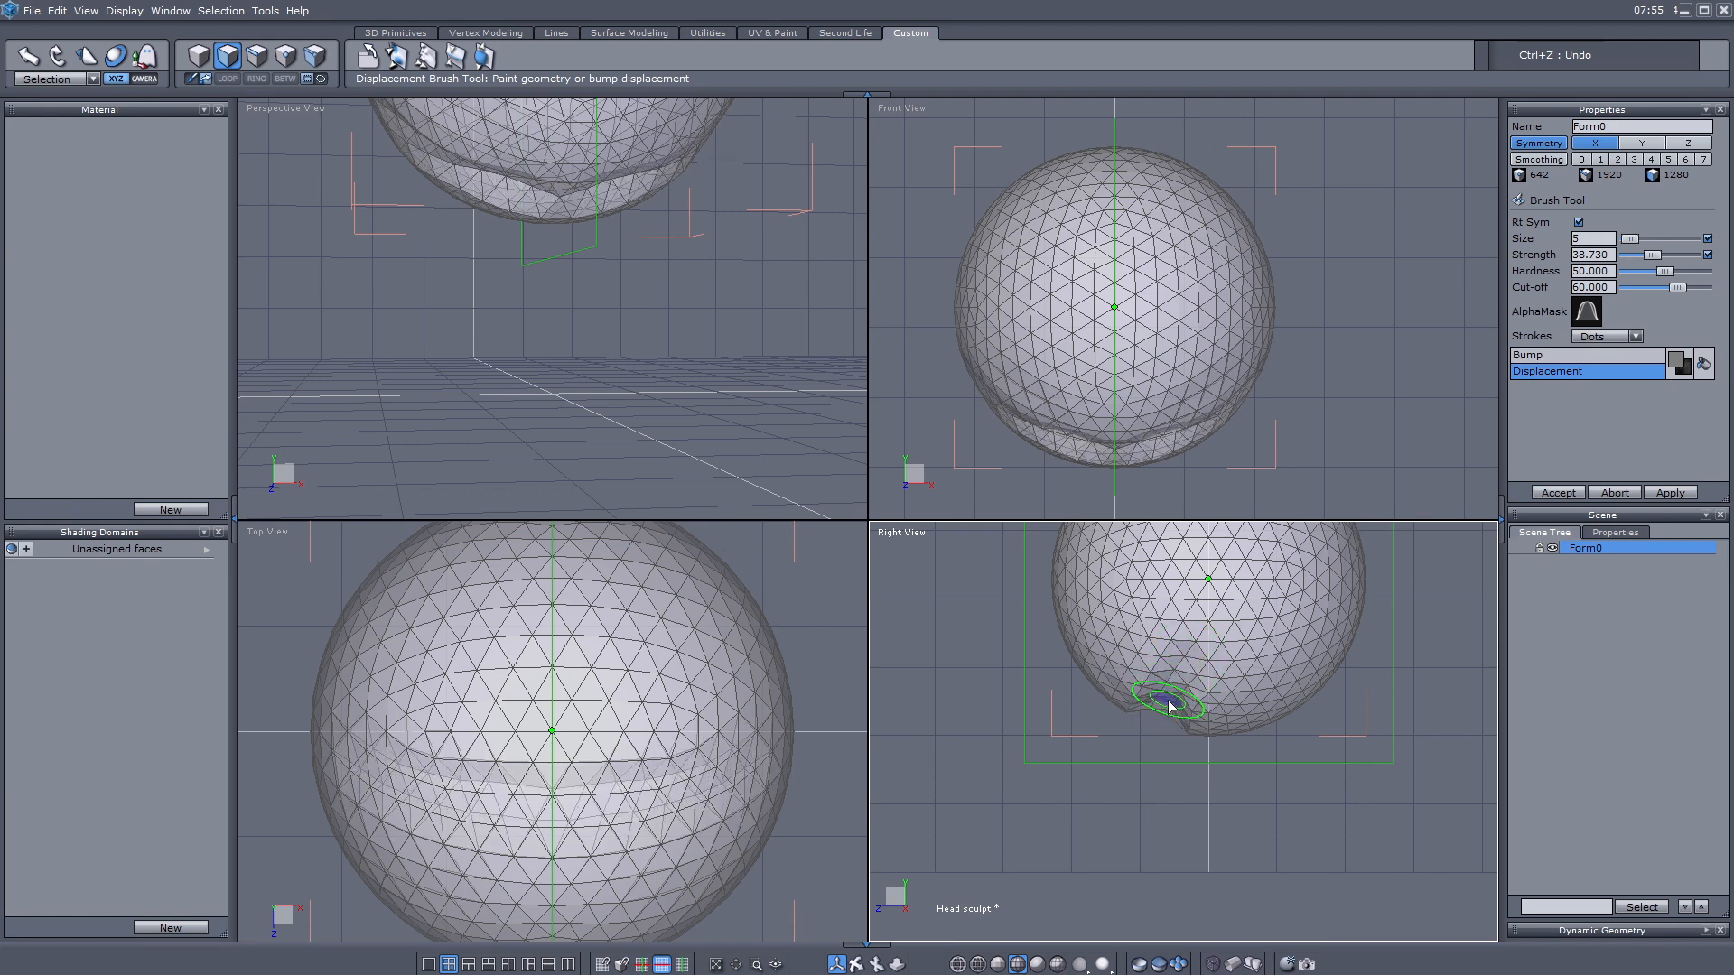
pyautogui.scroll(-3, 1069, 679)
pyautogui.scroll(3, 1064, 600)
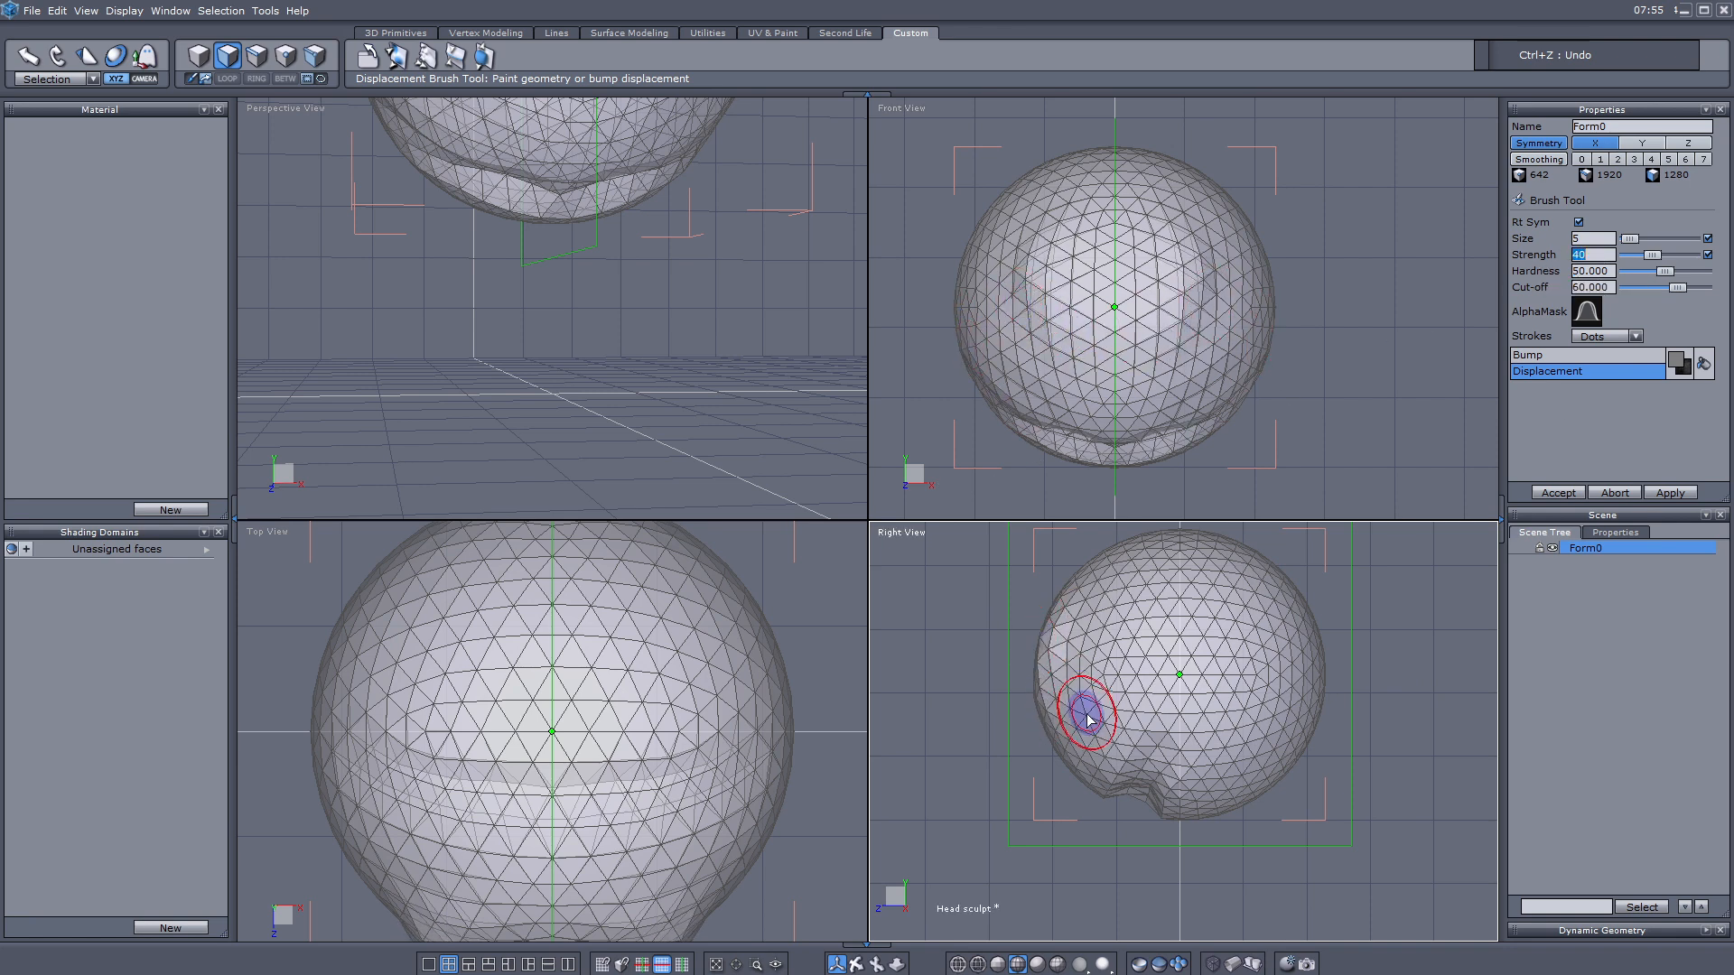
# Step: Set the brush strength to 40, flatten the front of the face and deepen the hollow under the jaw
pyautogui.moveTo(1088, 709)
pyautogui.mouseDown()
pyautogui.moveTo(1054, 612)
pyautogui.moveTo(1034, 706)
pyautogui.moveTo(1068, 594)
pyautogui.moveTo(1069, 781)
pyautogui.mouseUp()
pyautogui.hotkey('ctrl', 'z')
pyautogui.moveTo(1087, 612)
pyautogui.mouseDown()
pyautogui.moveTo(1044, 716)
pyautogui.moveTo(1053, 638)
pyautogui.moveTo(1058, 739)
pyautogui.moveTo(1045, 650)
pyautogui.moveTo(1037, 683)
pyautogui.moveTo(1034, 669)
pyautogui.moveTo(1045, 650)
pyautogui.moveTo(1058, 724)
pyautogui.mouseUp()
pyautogui.moveTo(1118, 817)
pyautogui.mouseDown()
pyautogui.moveTo(1173, 716)
pyautogui.moveTo(1156, 784)
pyautogui.moveTo(1169, 745)
pyautogui.mouseUp()
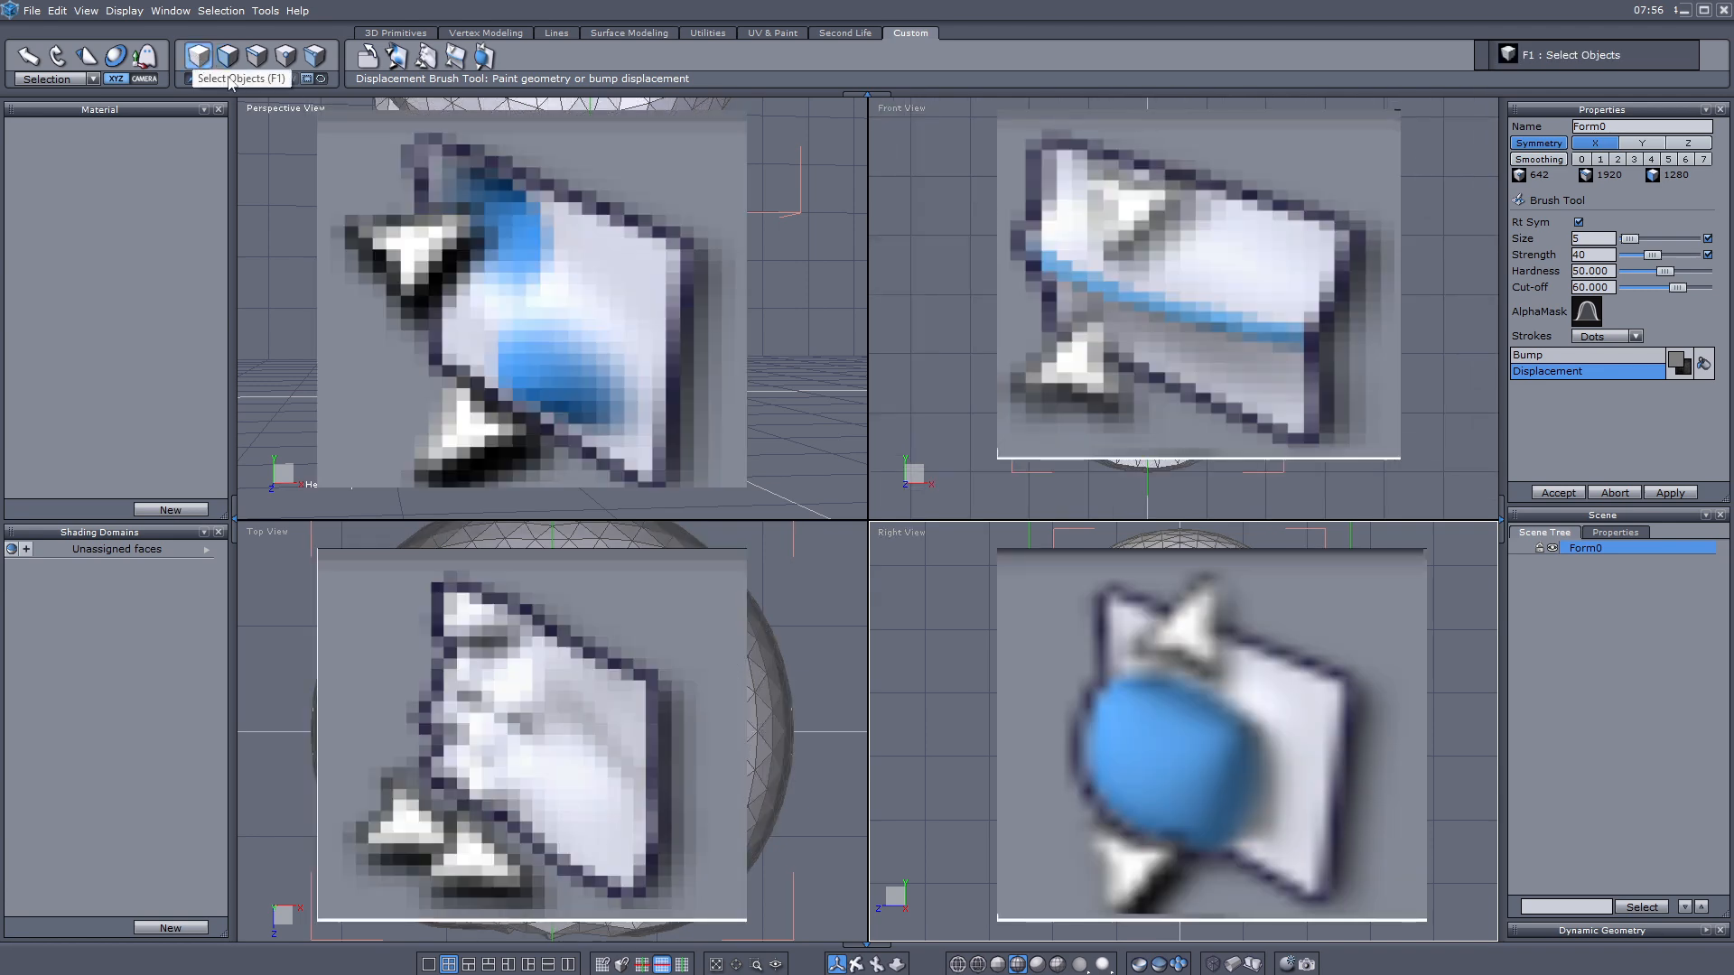
# Step: Accept the brush sculpting and narrow the head to an X size of about 18.4
pyautogui.click(1559, 493)
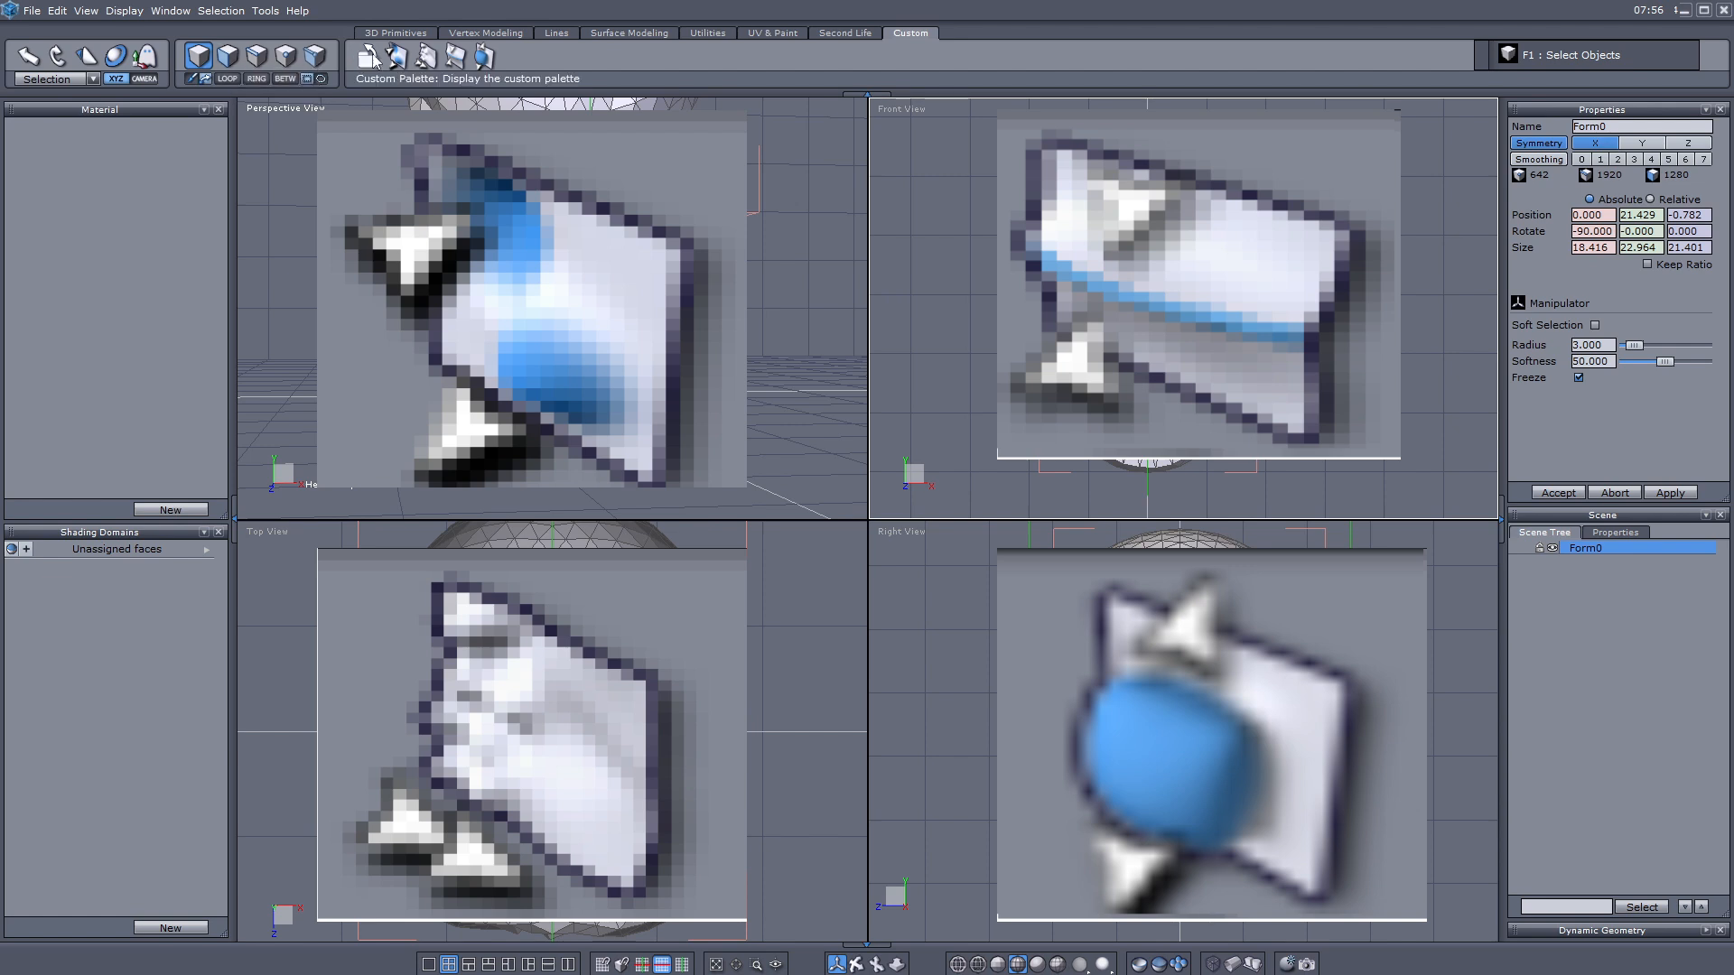
# Step: Using the Displacement Brush at a strength of about 63, taper the jaw sides and pull out the sides of the neck
pyautogui.click(228, 56)
pyautogui.scroll(3, 1214, 766)
pyautogui.scroll(-1, 1214, 766)
pyautogui.click(1599, 159)
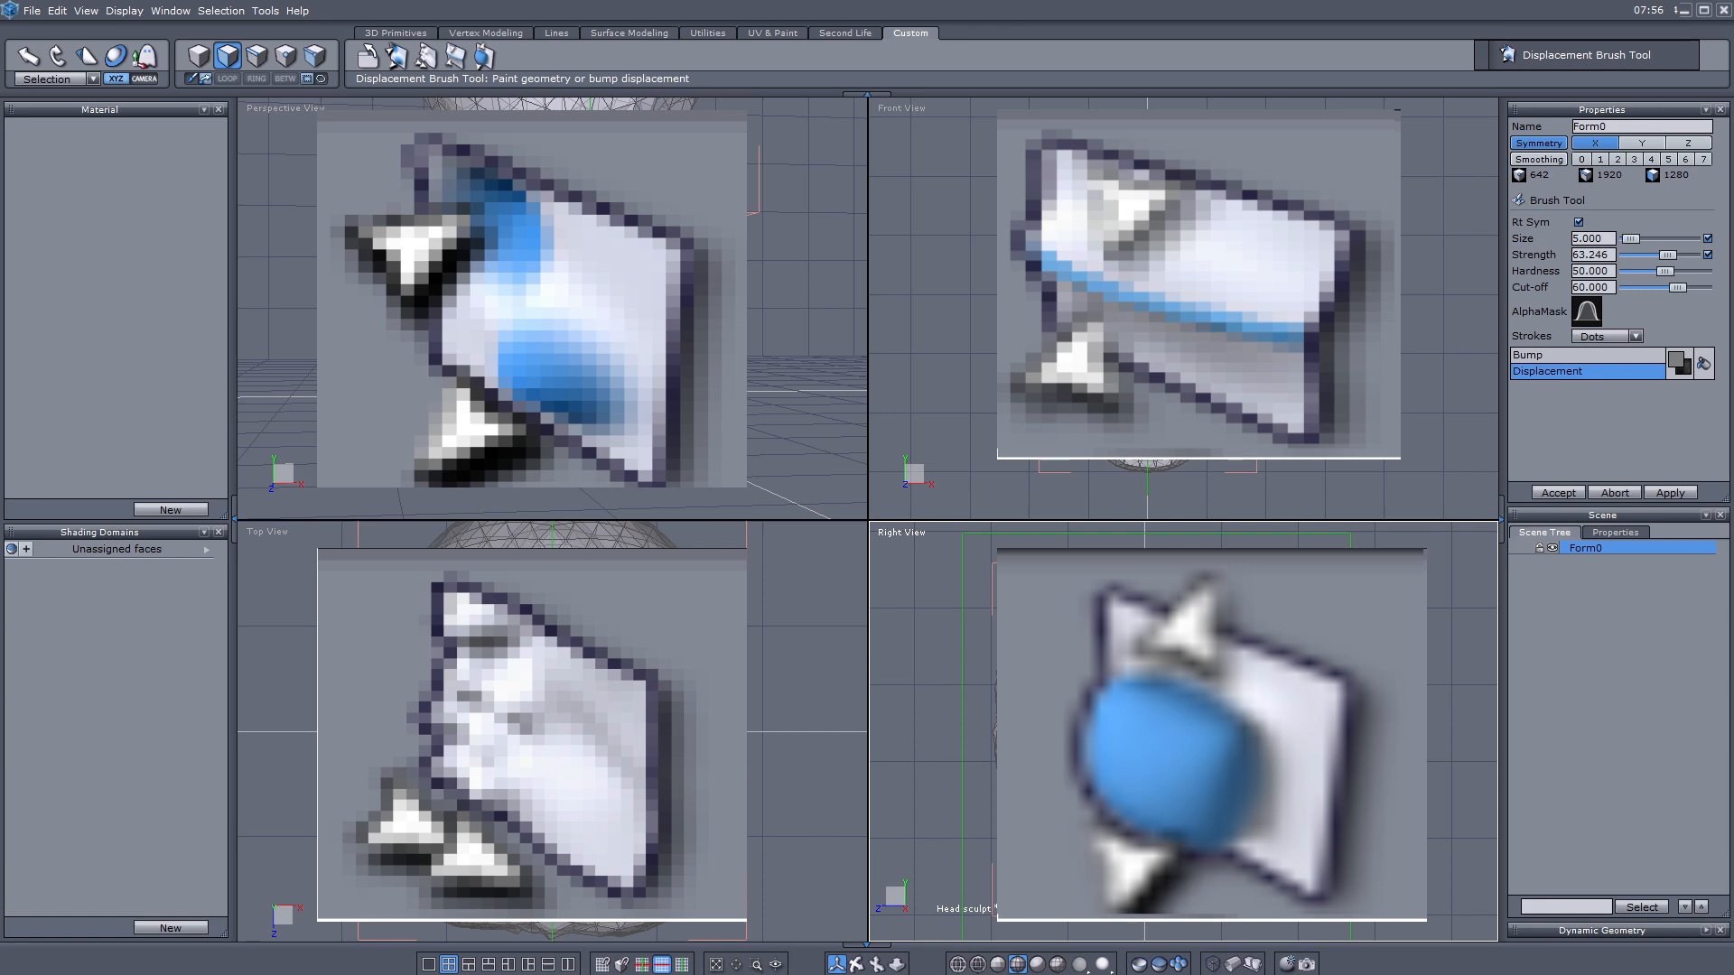
pyautogui.scroll(5, 1183, 308)
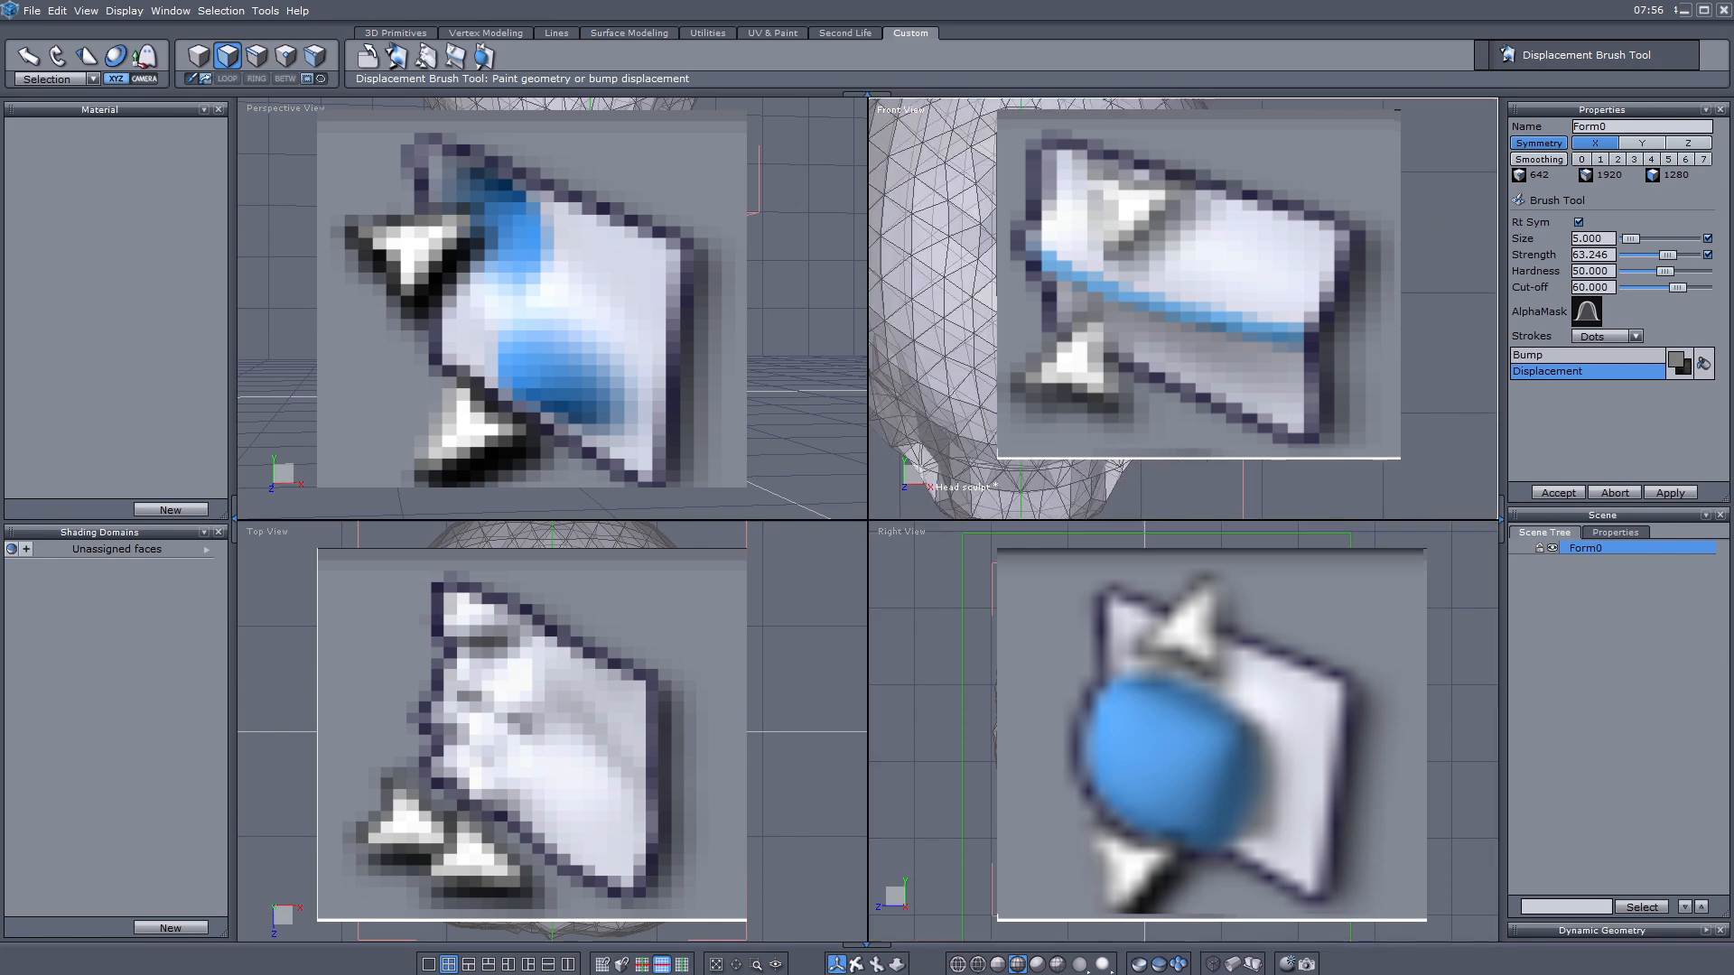
pyautogui.scroll(-5, 1183, 308)
pyautogui.moveTo(1200, 397)
pyautogui.mouseDown()
pyautogui.moveTo(1222, 360)
pyautogui.moveTo(1181, 398)
pyautogui.moveTo(1211, 376)
pyautogui.moveTo(1228, 389)
pyautogui.mouseUp()
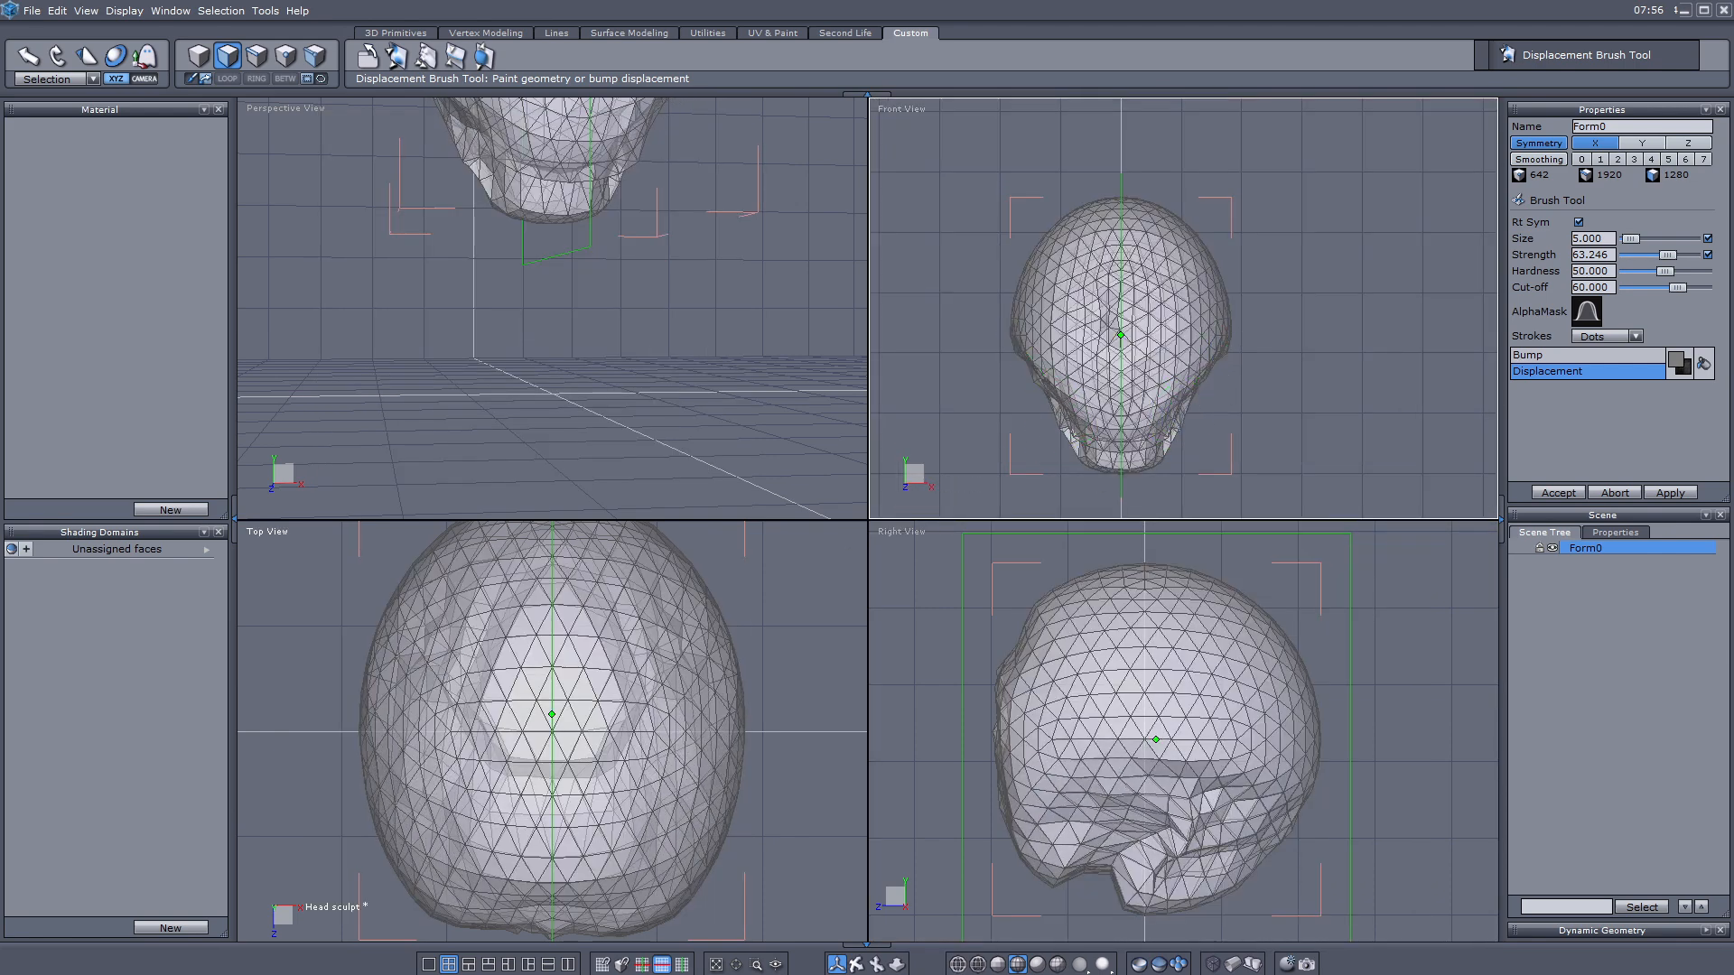
pyautogui.moveTo(1180, 457)
pyautogui.mouseDown()
pyautogui.moveTo(1231, 328)
pyautogui.moveTo(1222, 349)
pyautogui.moveTo(1218, 312)
pyautogui.moveTo(1200, 416)
pyautogui.moveTo(1173, 433)
pyautogui.moveTo(1171, 402)
pyautogui.moveTo(1173, 445)
pyautogui.moveTo(1193, 428)
pyautogui.moveTo(1166, 480)
pyautogui.moveTo(1190, 448)
pyautogui.mouseUp()
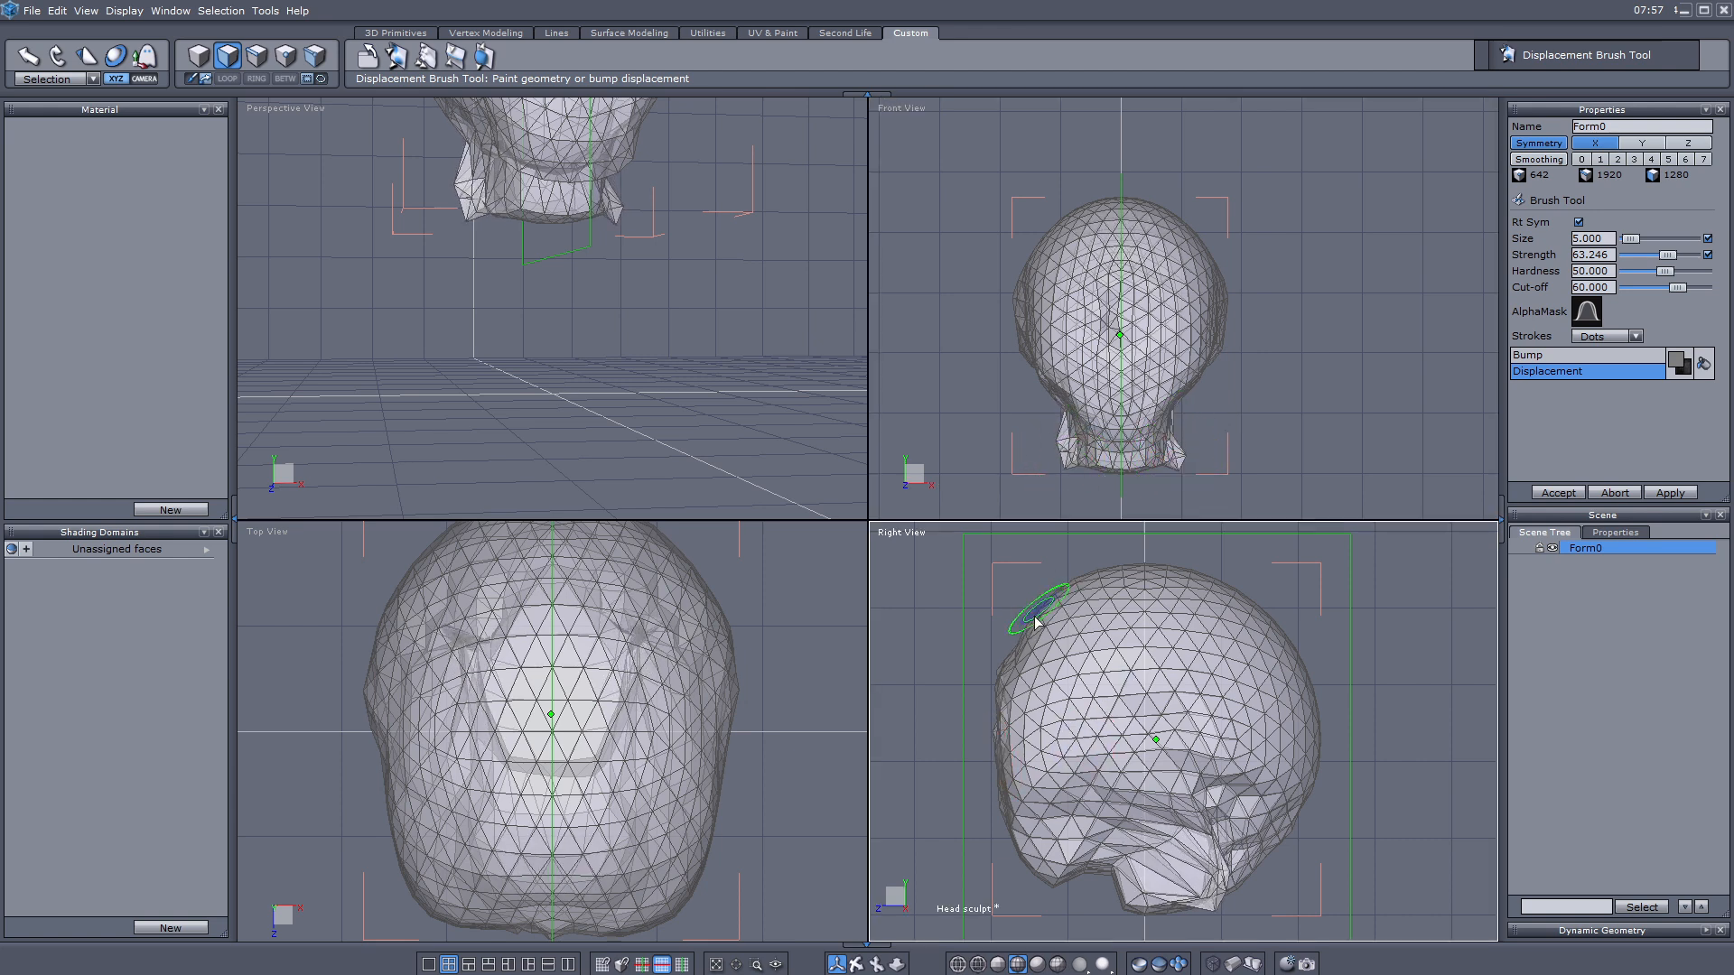
# Step: Try reshaping the forehead and upper face profile with the brush, and undo the strokes
pyautogui.moveTo(1004, 662)
pyautogui.mouseDown()
pyautogui.moveTo(984, 737)
pyautogui.moveTo(968, 729)
pyautogui.moveTo(995, 699)
pyautogui.moveTo(978, 720)
pyautogui.mouseUp()
pyautogui.hotkey('ctrl', 'z')
pyautogui.hotkey('ctrl', 'z')
pyautogui.hotkey('ctrl', 'z')
pyautogui.hotkey('ctrl', 'z')
# Step: Sculpt the brow profile and pull a pointed nose out of the middle of the face
pyautogui.moveTo(1021, 632)
pyautogui.mouseDown()
pyautogui.moveTo(1034, 603)
pyautogui.moveTo(989, 718)
pyautogui.mouseUp()
pyautogui.scroll(2, 1113, 372)
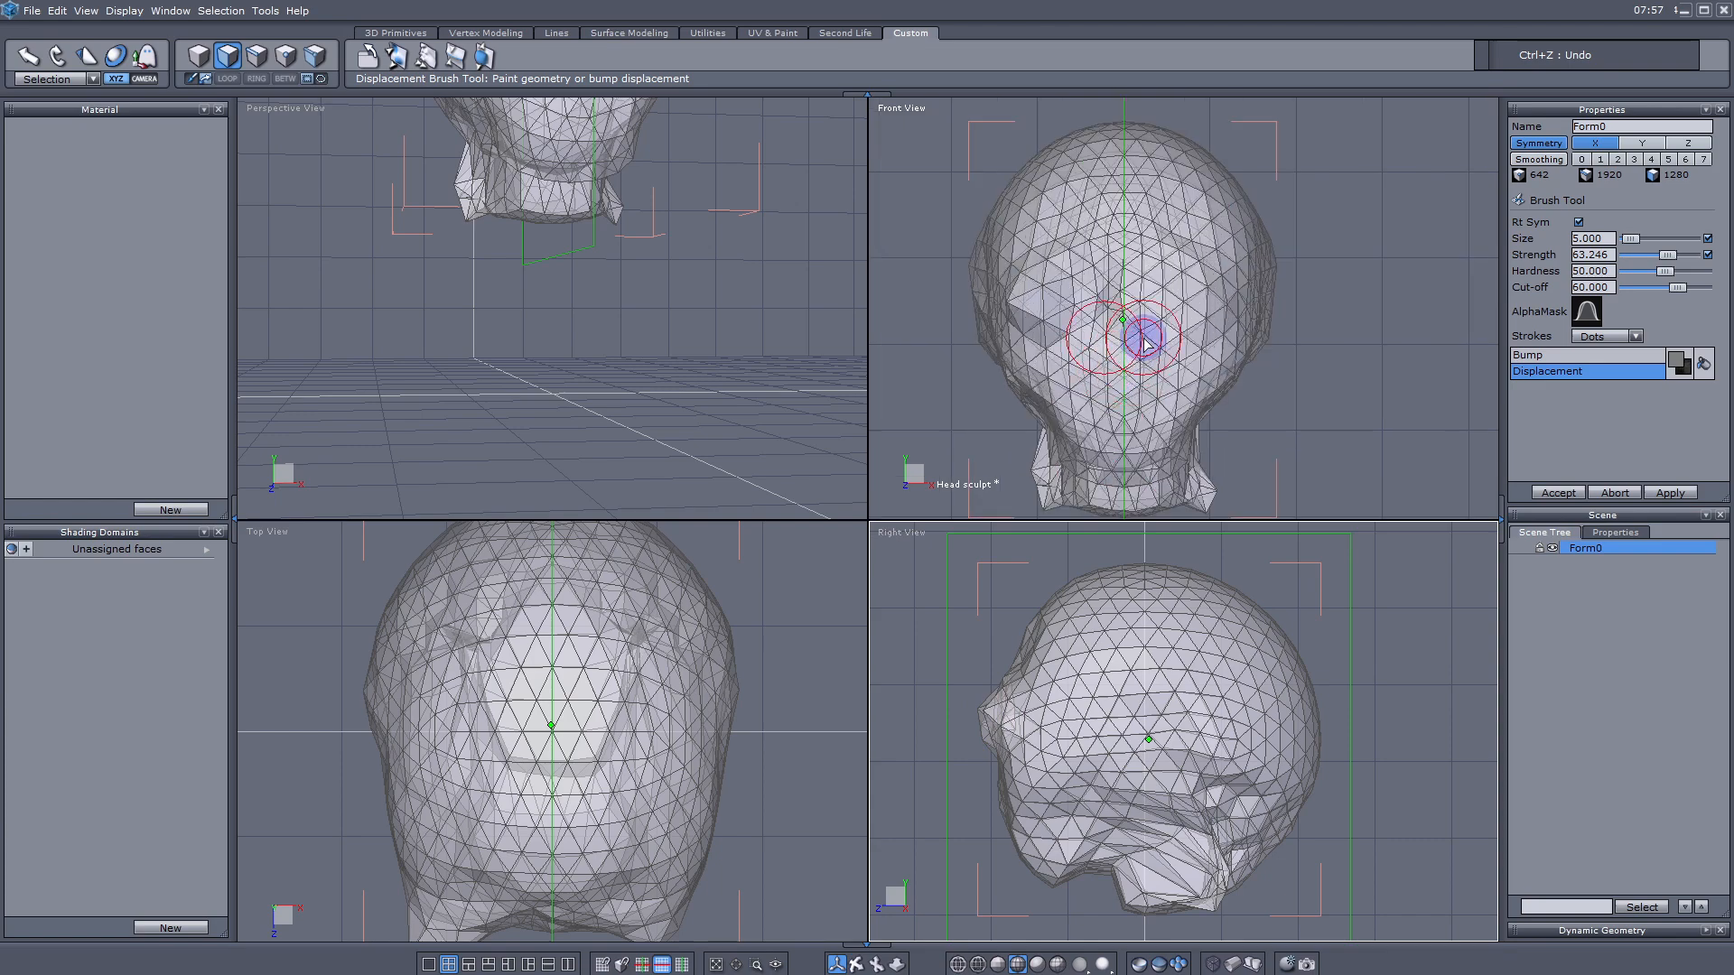
pyautogui.moveTo(1152, 322)
pyautogui.mouseDown()
pyautogui.moveTo(1124, 319)
pyautogui.moveTo(1125, 341)
pyautogui.mouseUp()
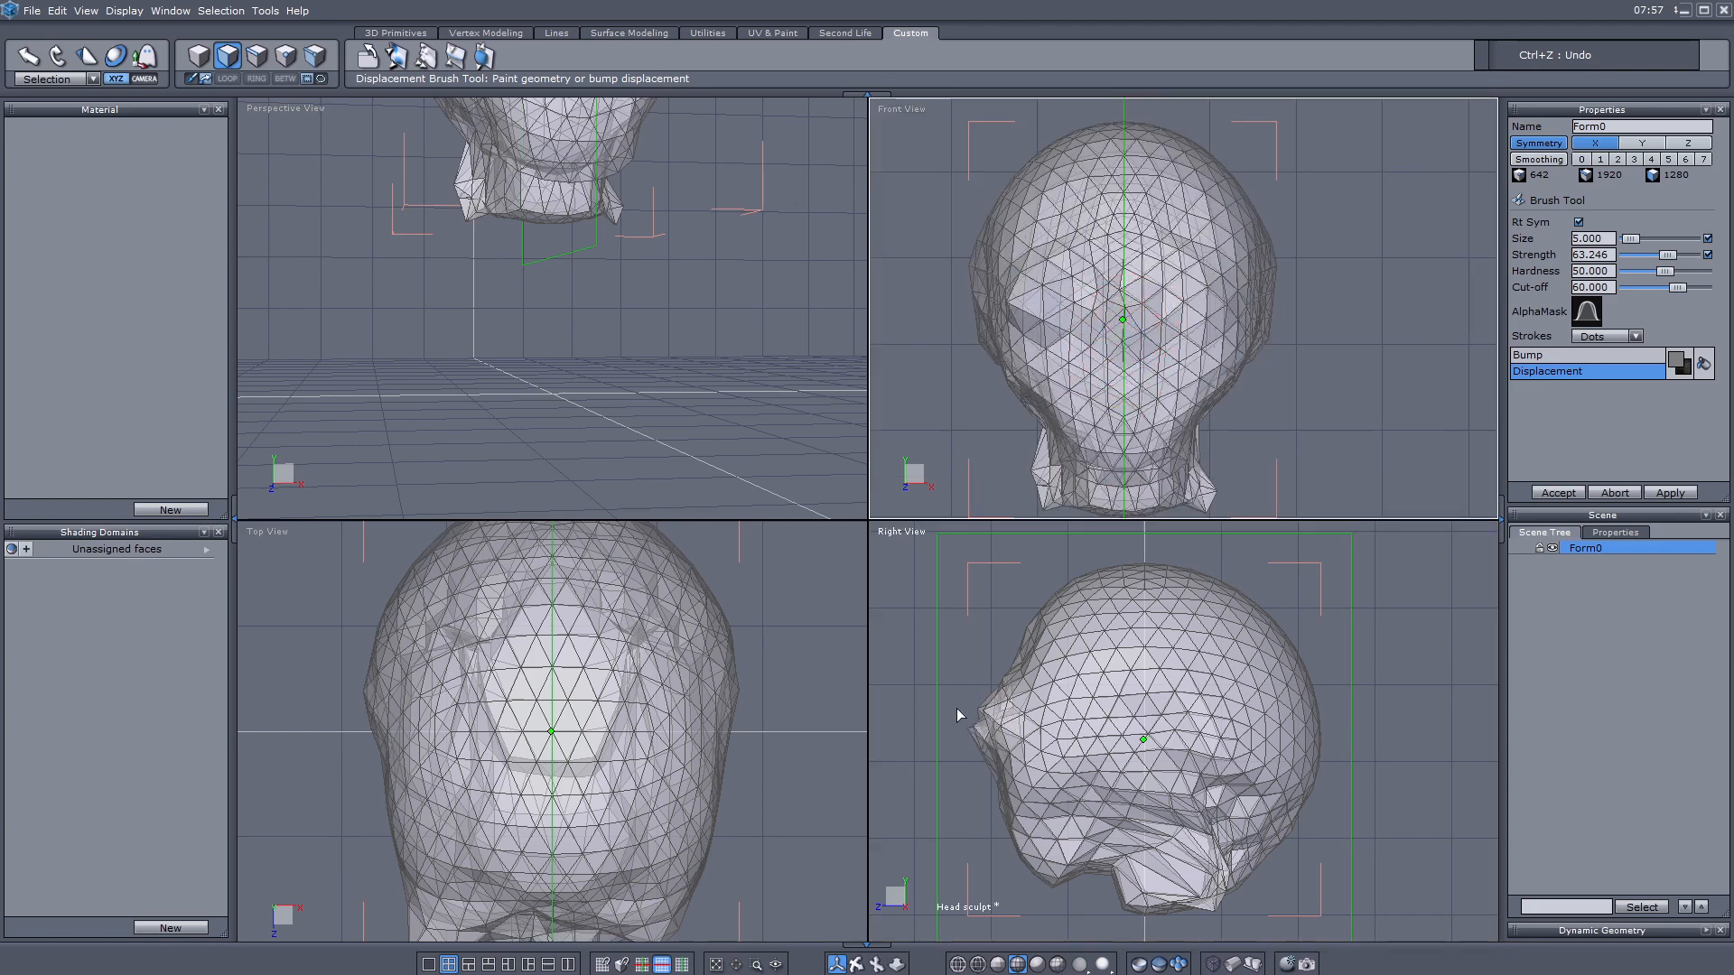
pyautogui.moveTo(987, 720); pyautogui.dragTo(979, 726)
# Step: Sculpt the cheeks and the hollows beneath them, and build up the nose into a fuller shape
pyautogui.click(856, 965)
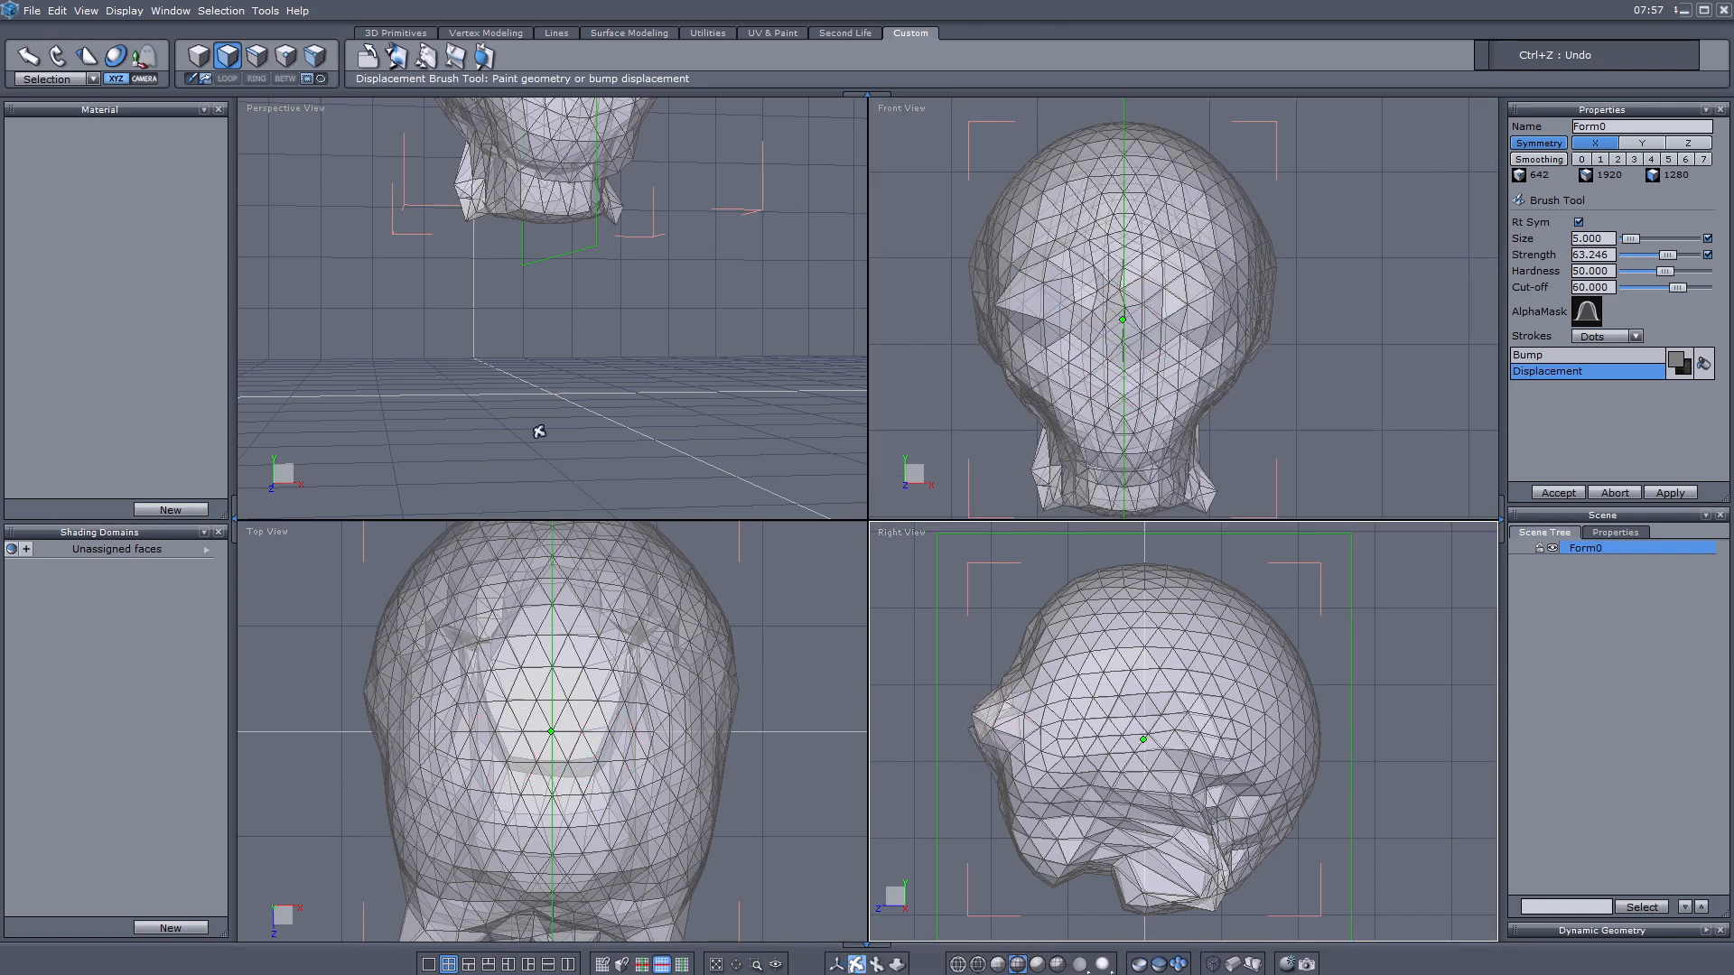
pyautogui.moveTo(539, 431); pyautogui.dragTo(561, 259, button='right')
pyautogui.scroll(-5, 479, 379)
pyautogui.scroll(8, 472, 193)
pyautogui.scroll(-3, 553, 350)
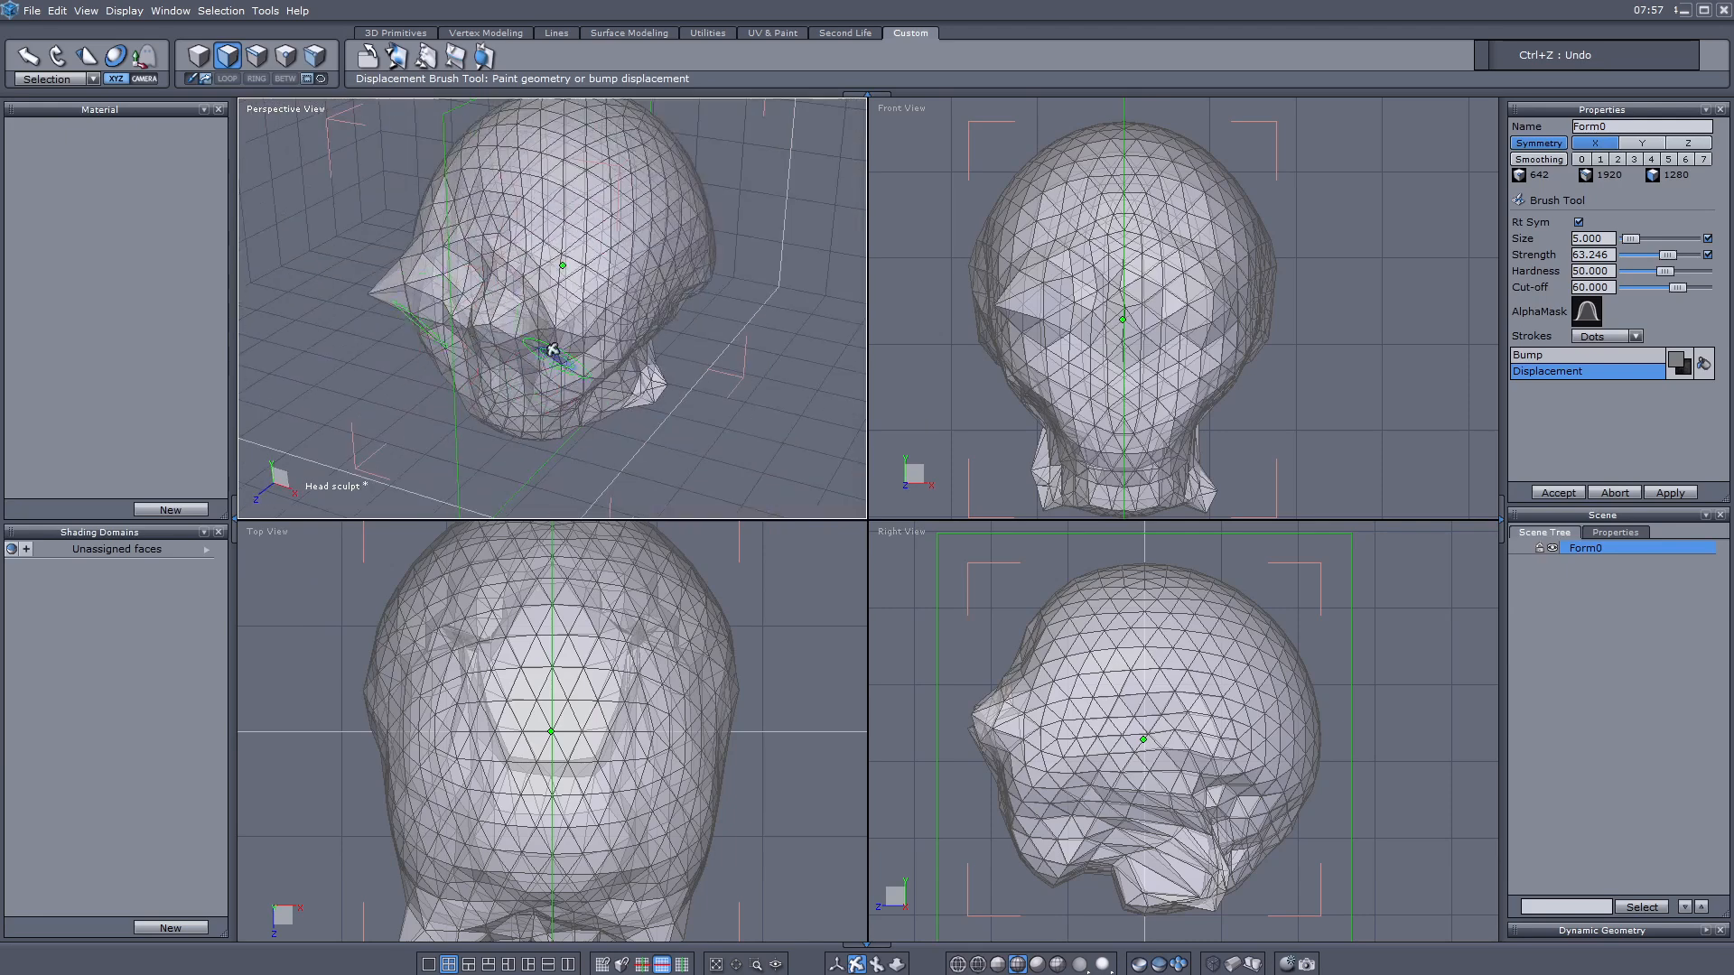
pyautogui.moveTo(553, 349); pyautogui.dragTo(579, 338, button='right')
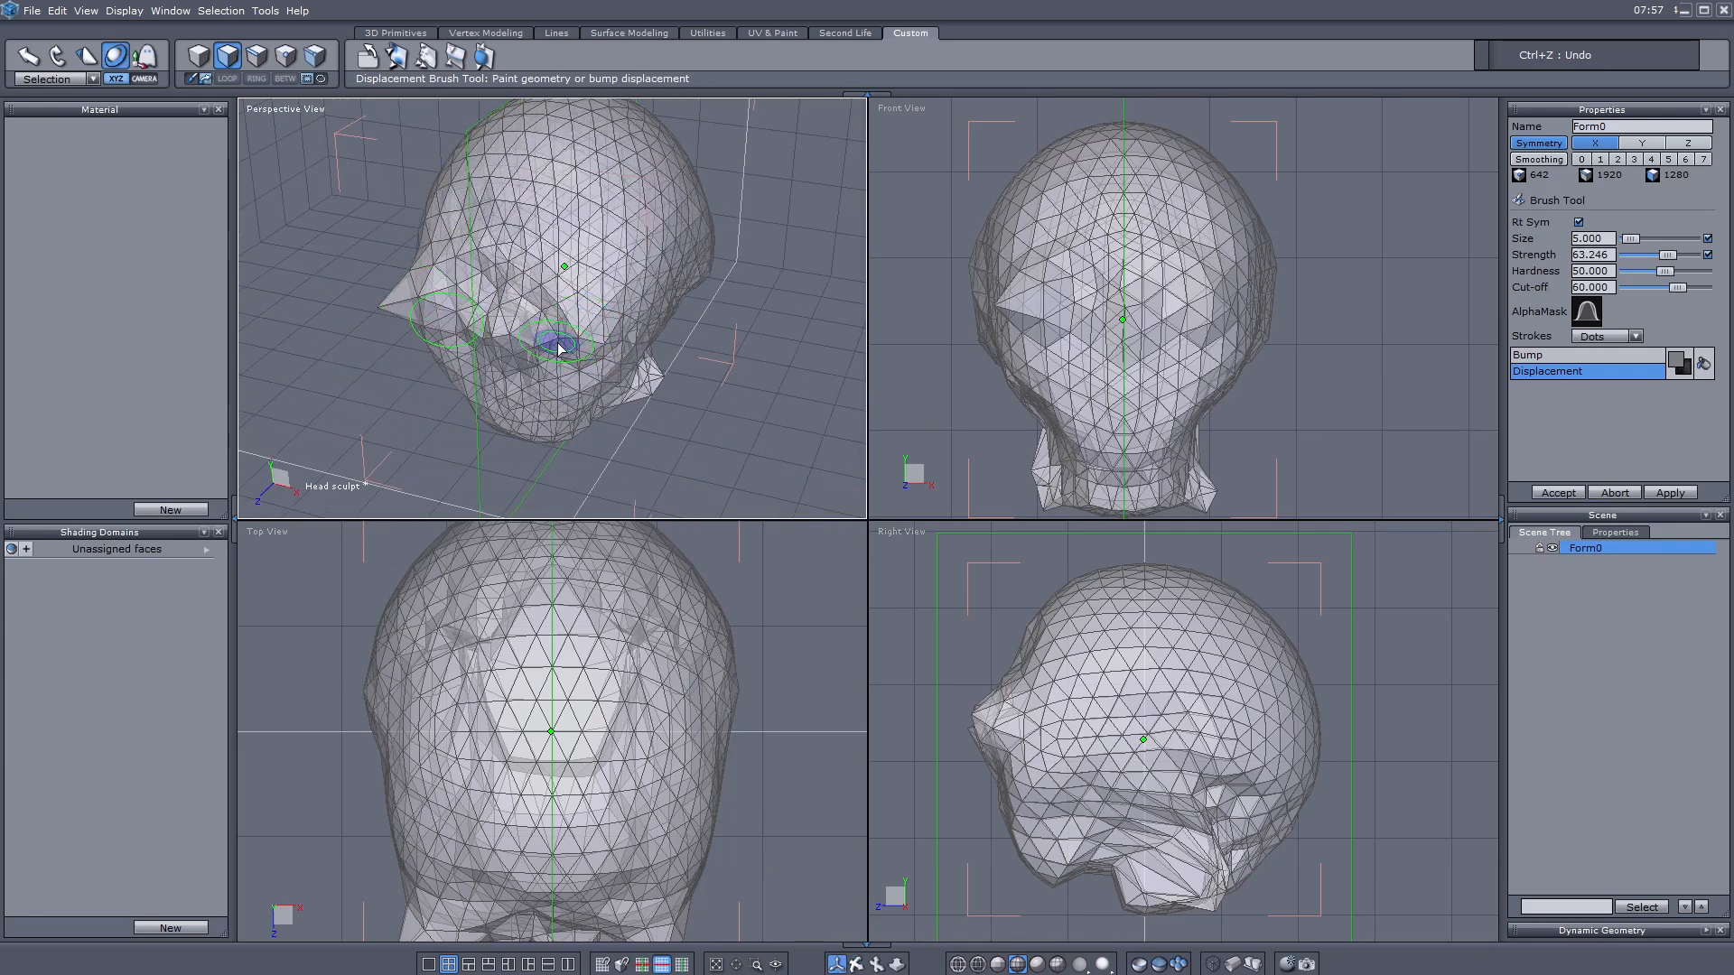
pyautogui.moveTo(558, 347)
pyautogui.mouseDown()
pyautogui.moveTo(598, 285)
pyautogui.moveTo(546, 359)
pyautogui.moveTo(573, 293)
pyautogui.moveTo(581, 336)
pyautogui.mouseUp()
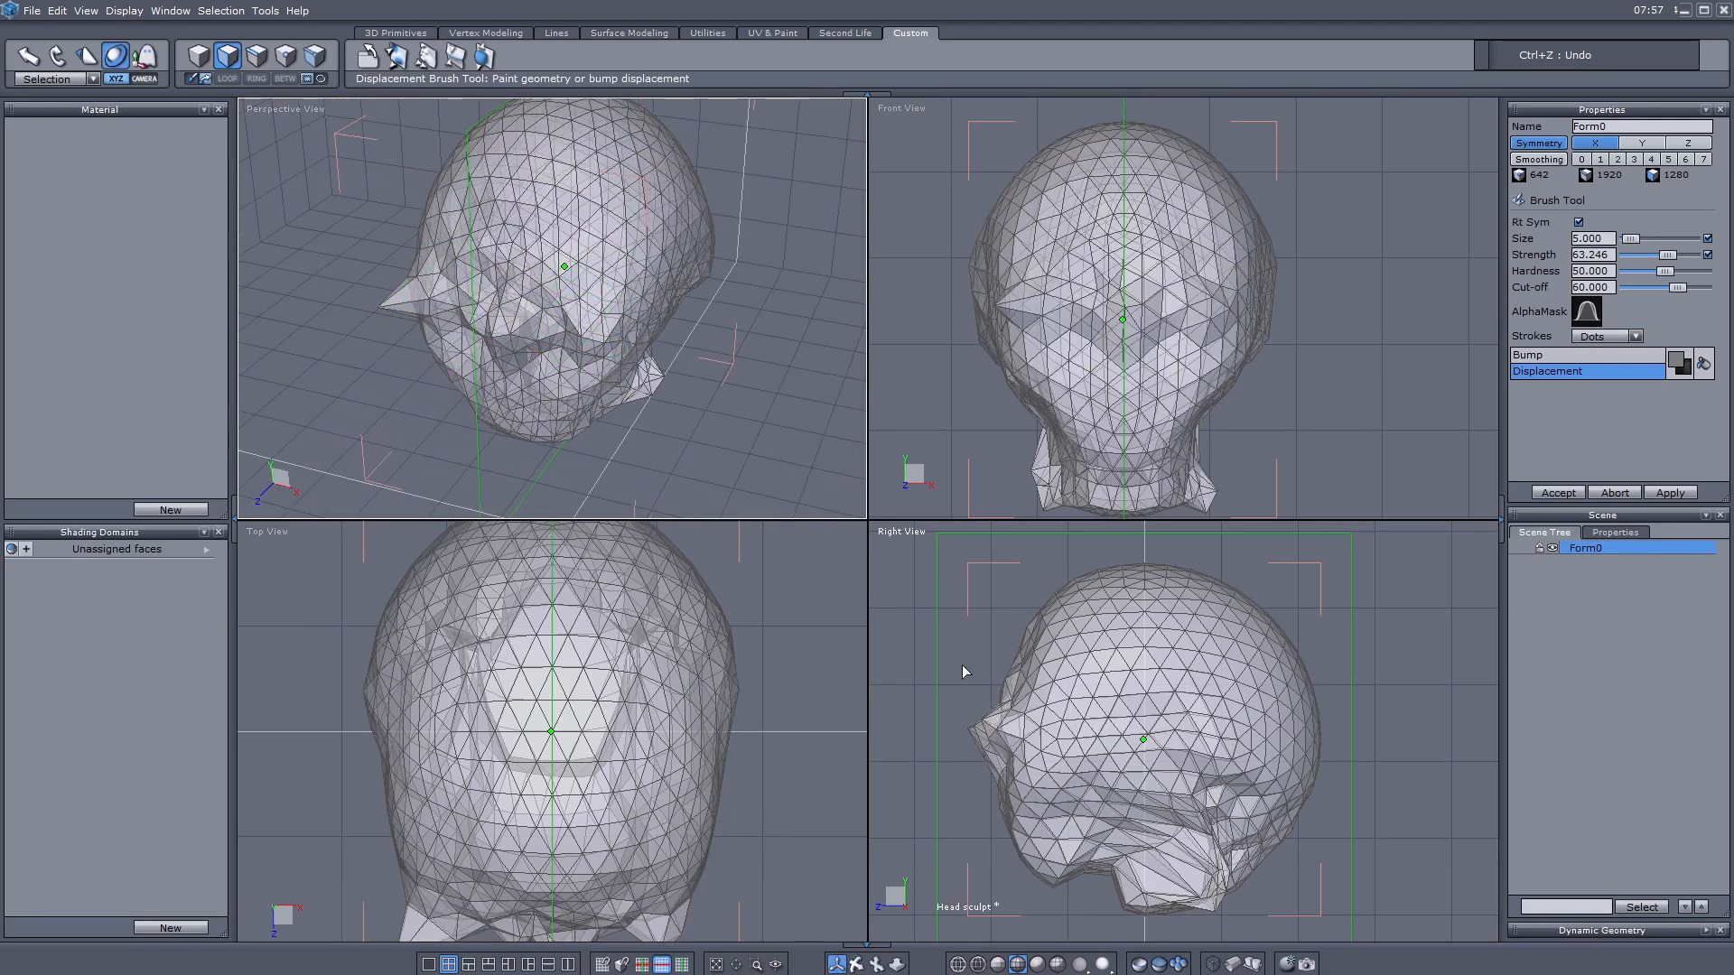
pyautogui.moveTo(963, 705)
pyautogui.mouseDown()
pyautogui.moveTo(959, 727)
pyautogui.moveTo(989, 735)
pyautogui.moveTo(1014, 716)
pyautogui.moveTo(979, 712)
pyautogui.moveTo(1006, 736)
pyautogui.mouseUp()
pyautogui.moveTo(504, 341)
pyautogui.mouseDown()
pyautogui.moveTo(486, 311)
pyautogui.moveTo(492, 352)
pyautogui.mouseUp()
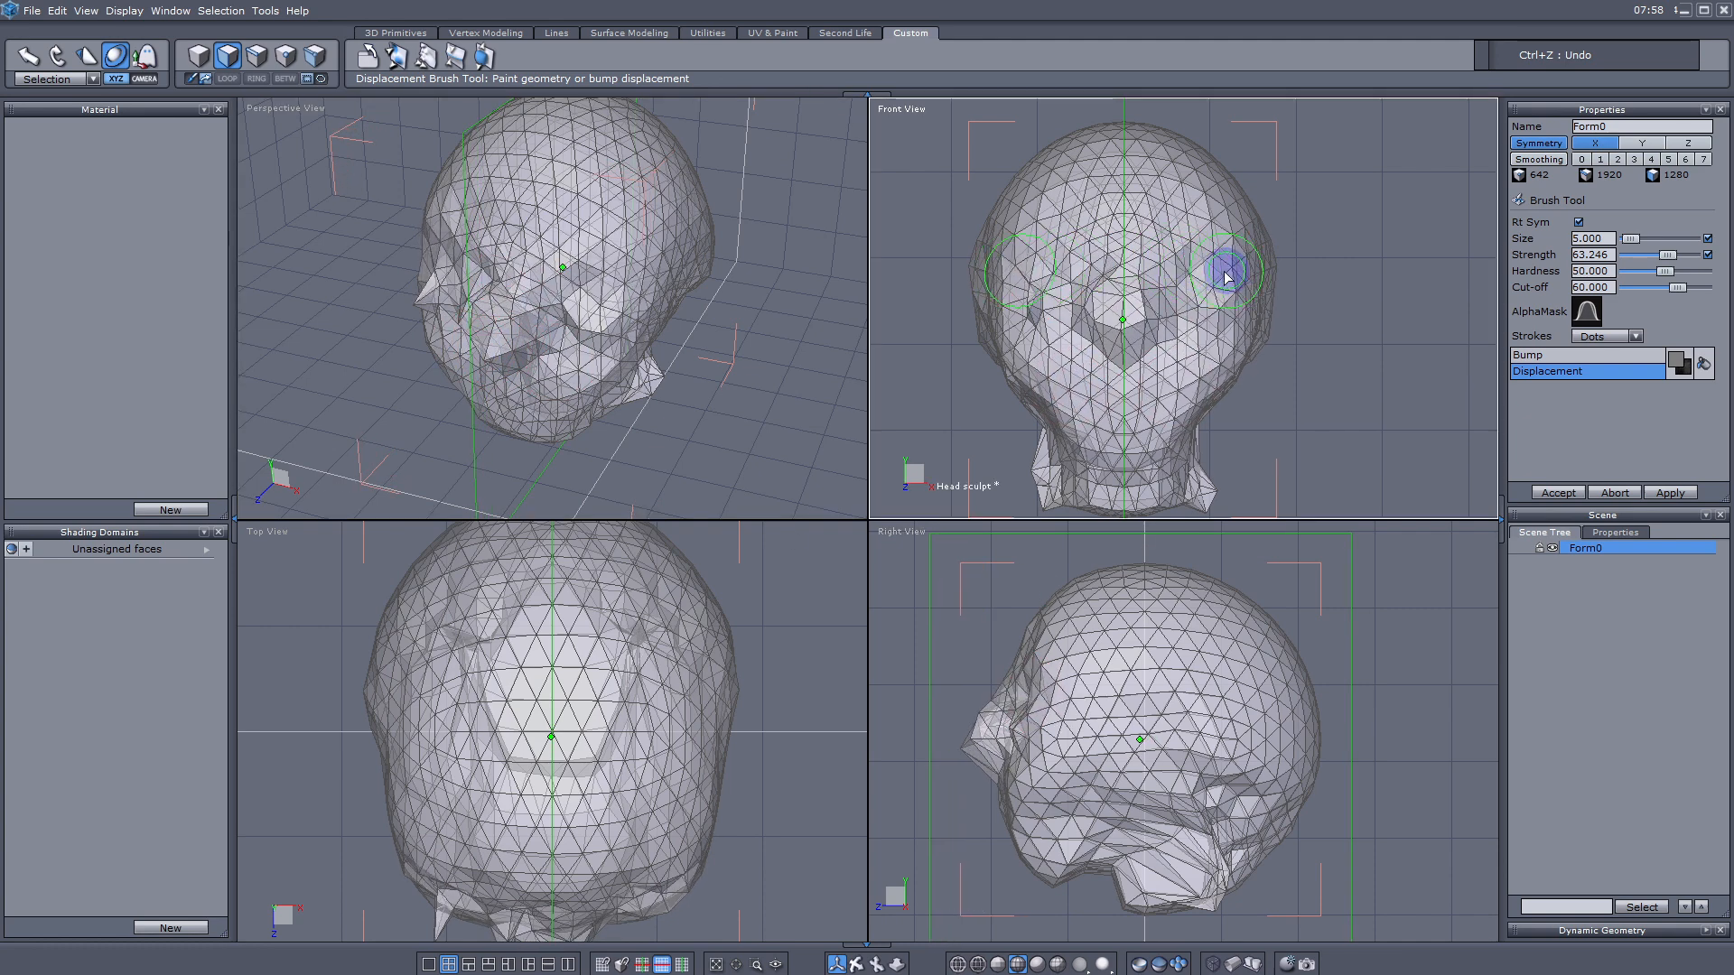
# Step: Carve symmetrical eye sockets beneath the brow and switch the display to smooth shading with edges
pyautogui.moveTo(1226, 277); pyautogui.dragTo(1163, 271)
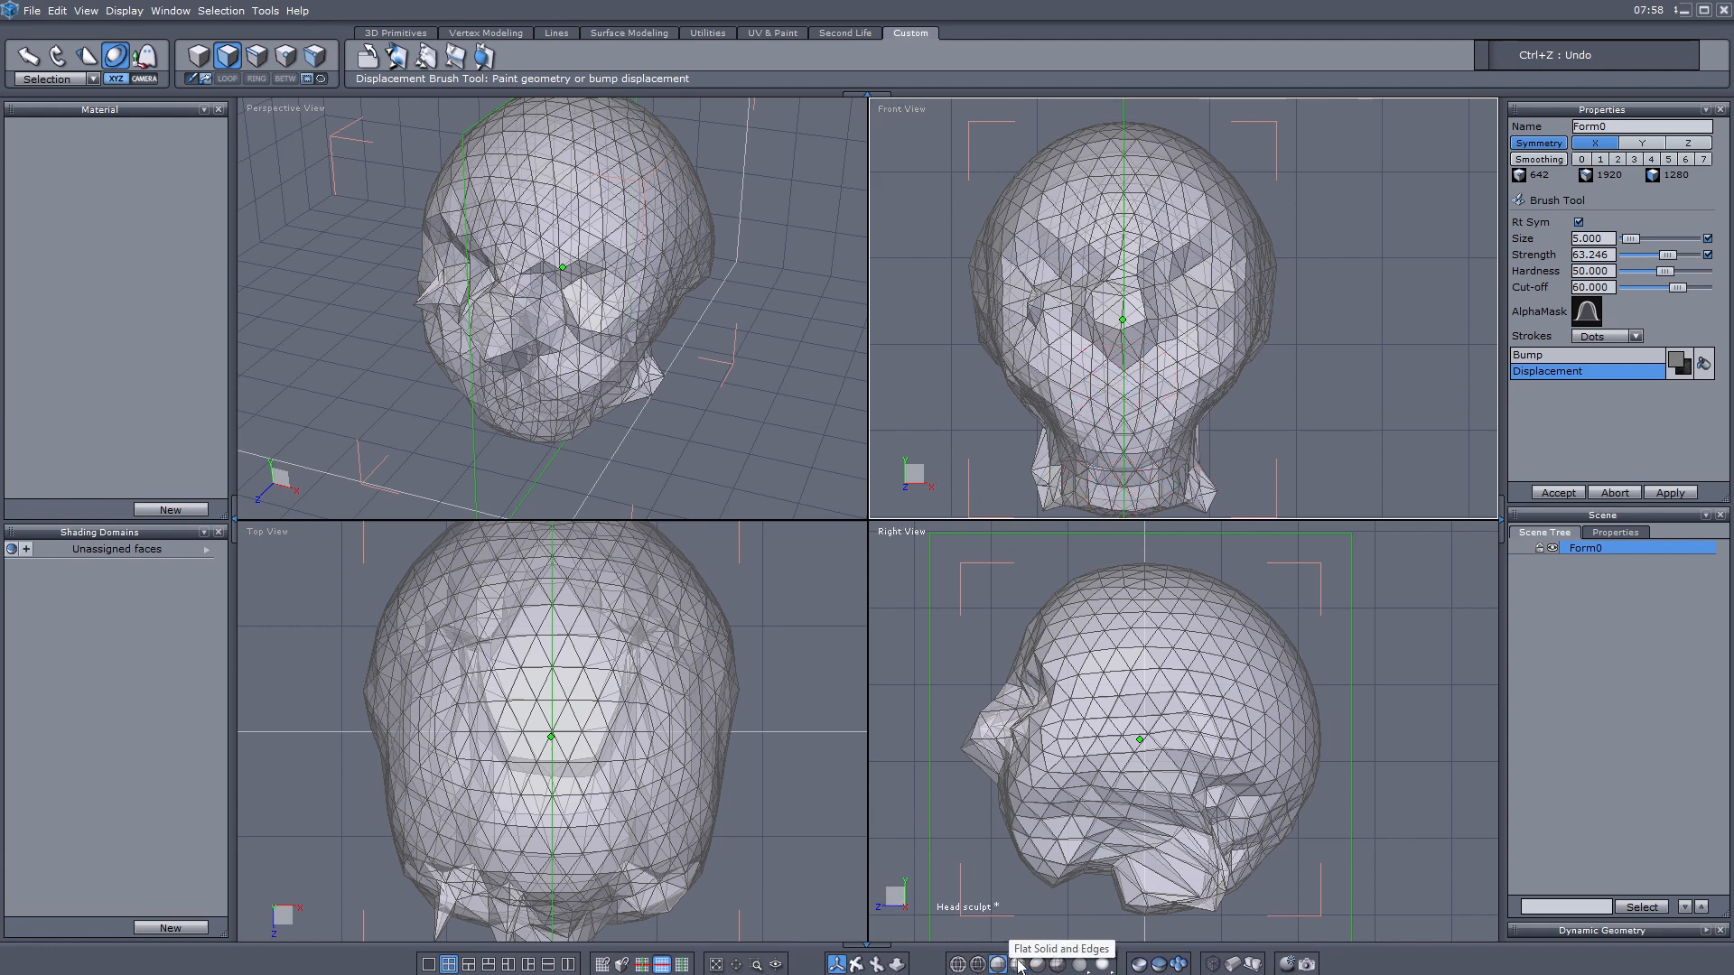
pyautogui.moveTo(1161, 271)
pyautogui.mouseDown()
pyautogui.moveTo(1207, 271)
pyautogui.moveTo(1145, 266)
pyautogui.moveTo(1210, 271)
pyautogui.moveTo(1161, 271)
pyautogui.moveTo(1201, 417)
pyautogui.mouseUp()
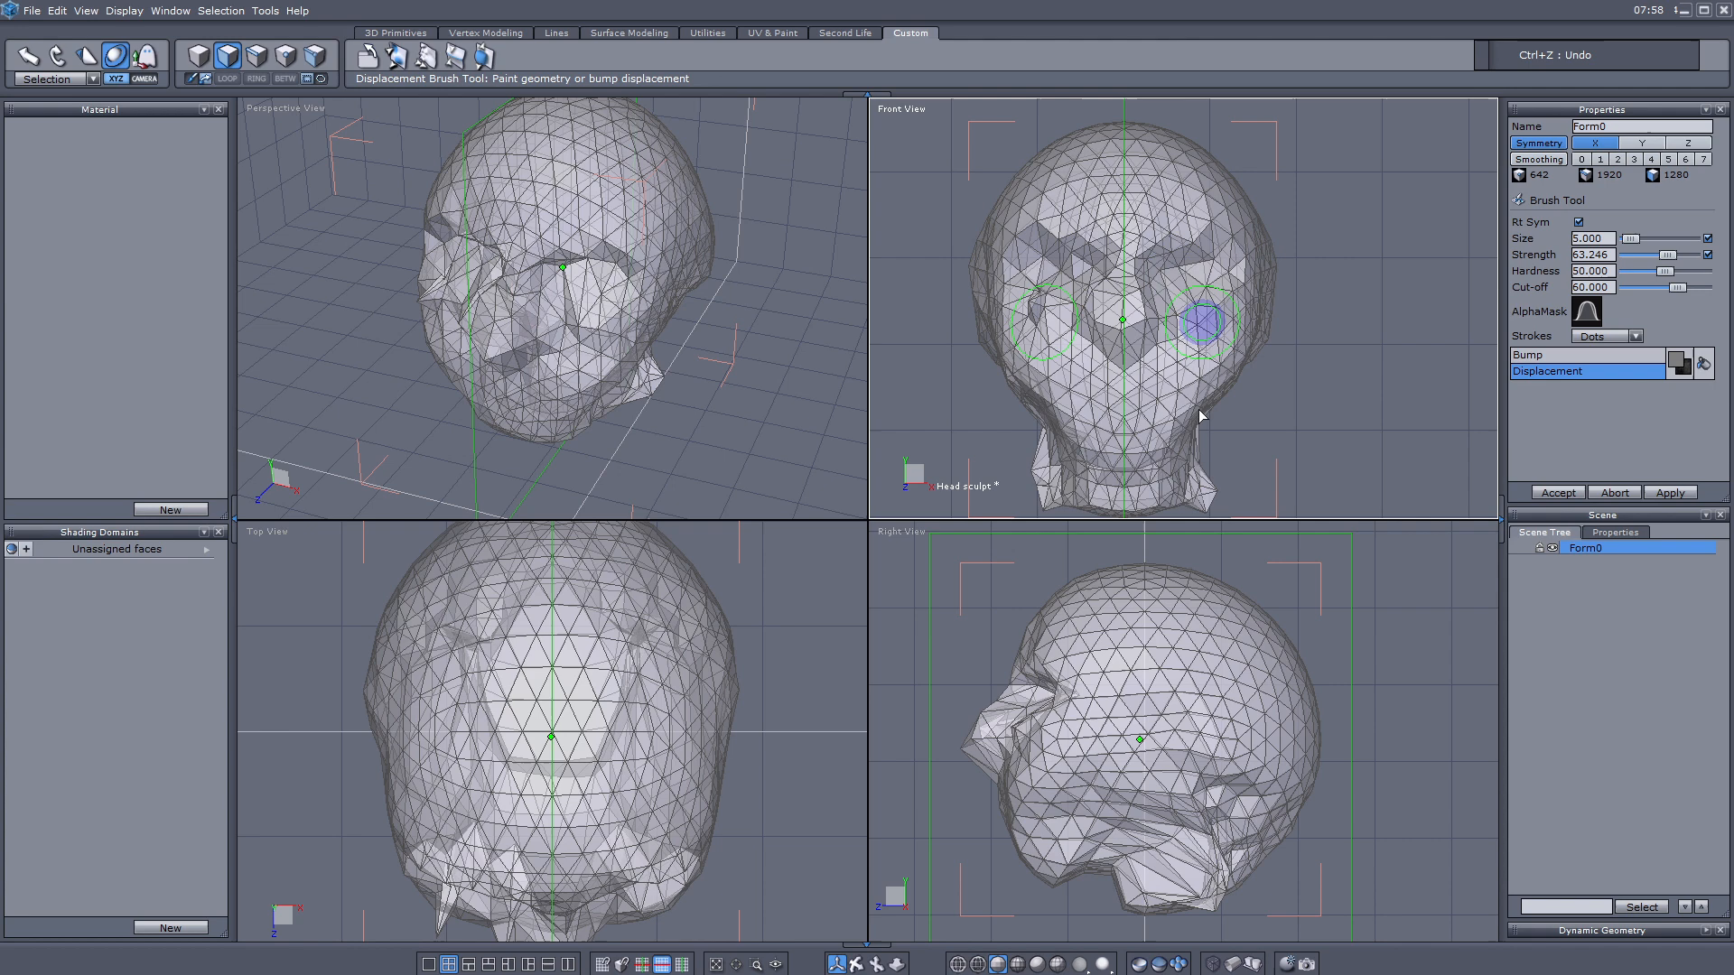
pyautogui.click(1060, 964)
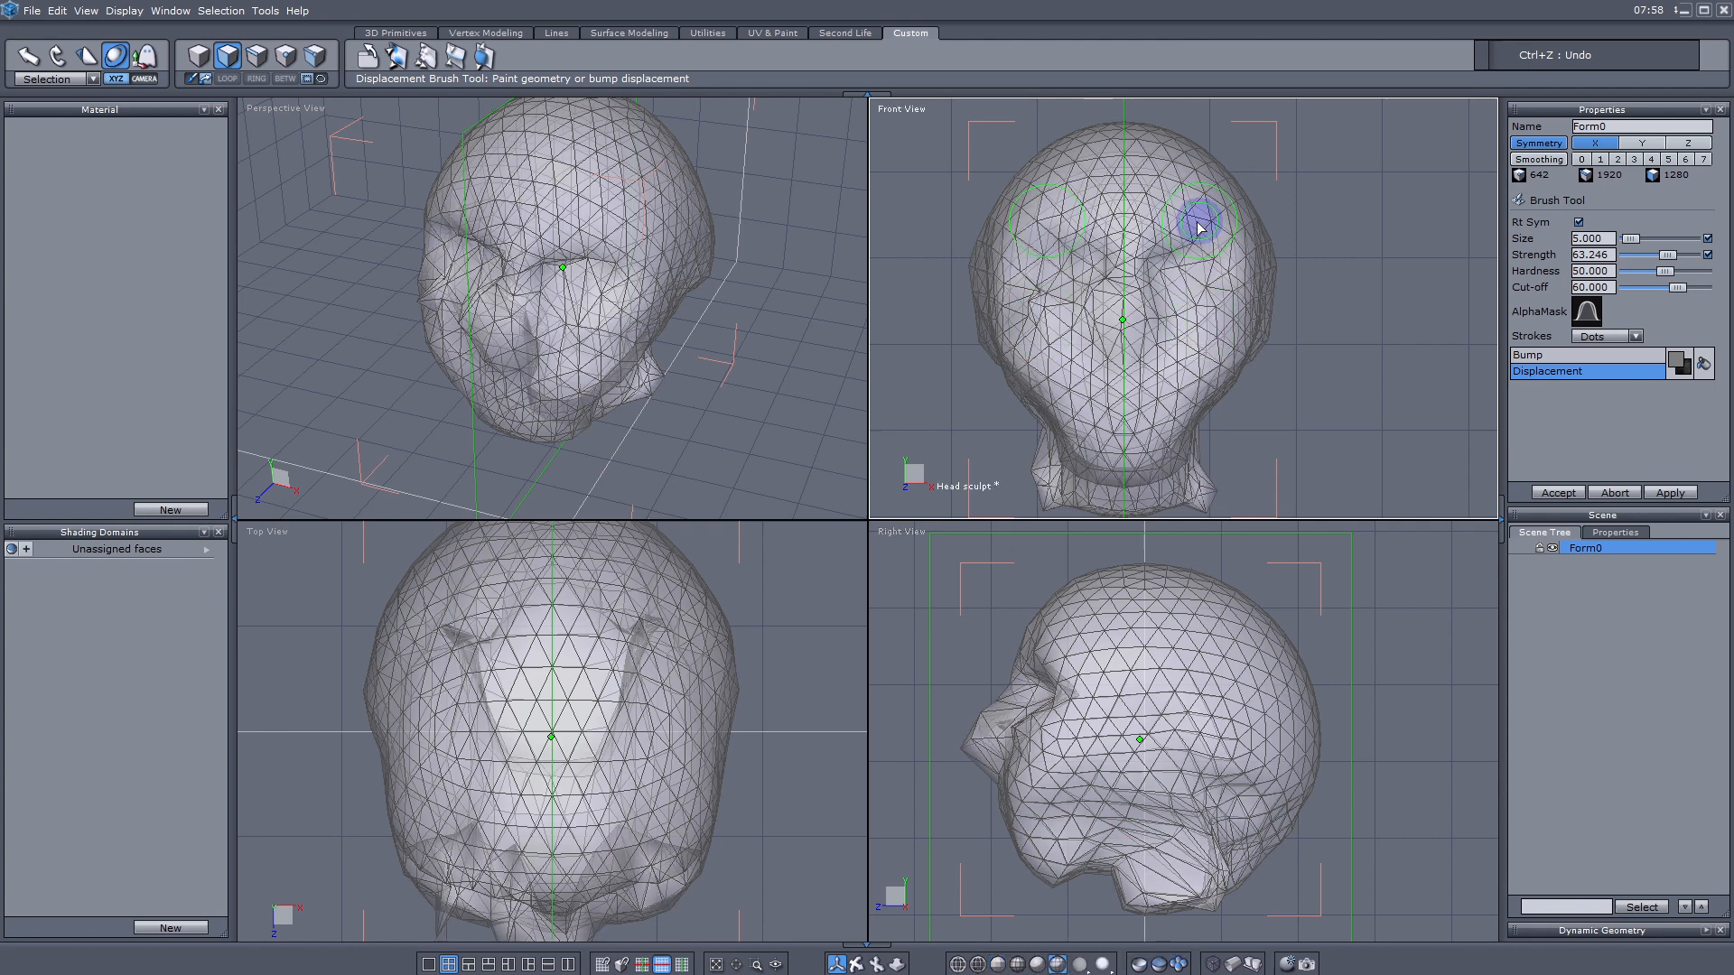
# Step: Refine the brow's outer ends and deepen the eye sockets beside the nose bridge
pyautogui.moveTo(1200, 220)
pyautogui.mouseDown()
pyautogui.moveTo(1193, 275)
pyautogui.moveTo(1222, 275)
pyautogui.mouseUp()
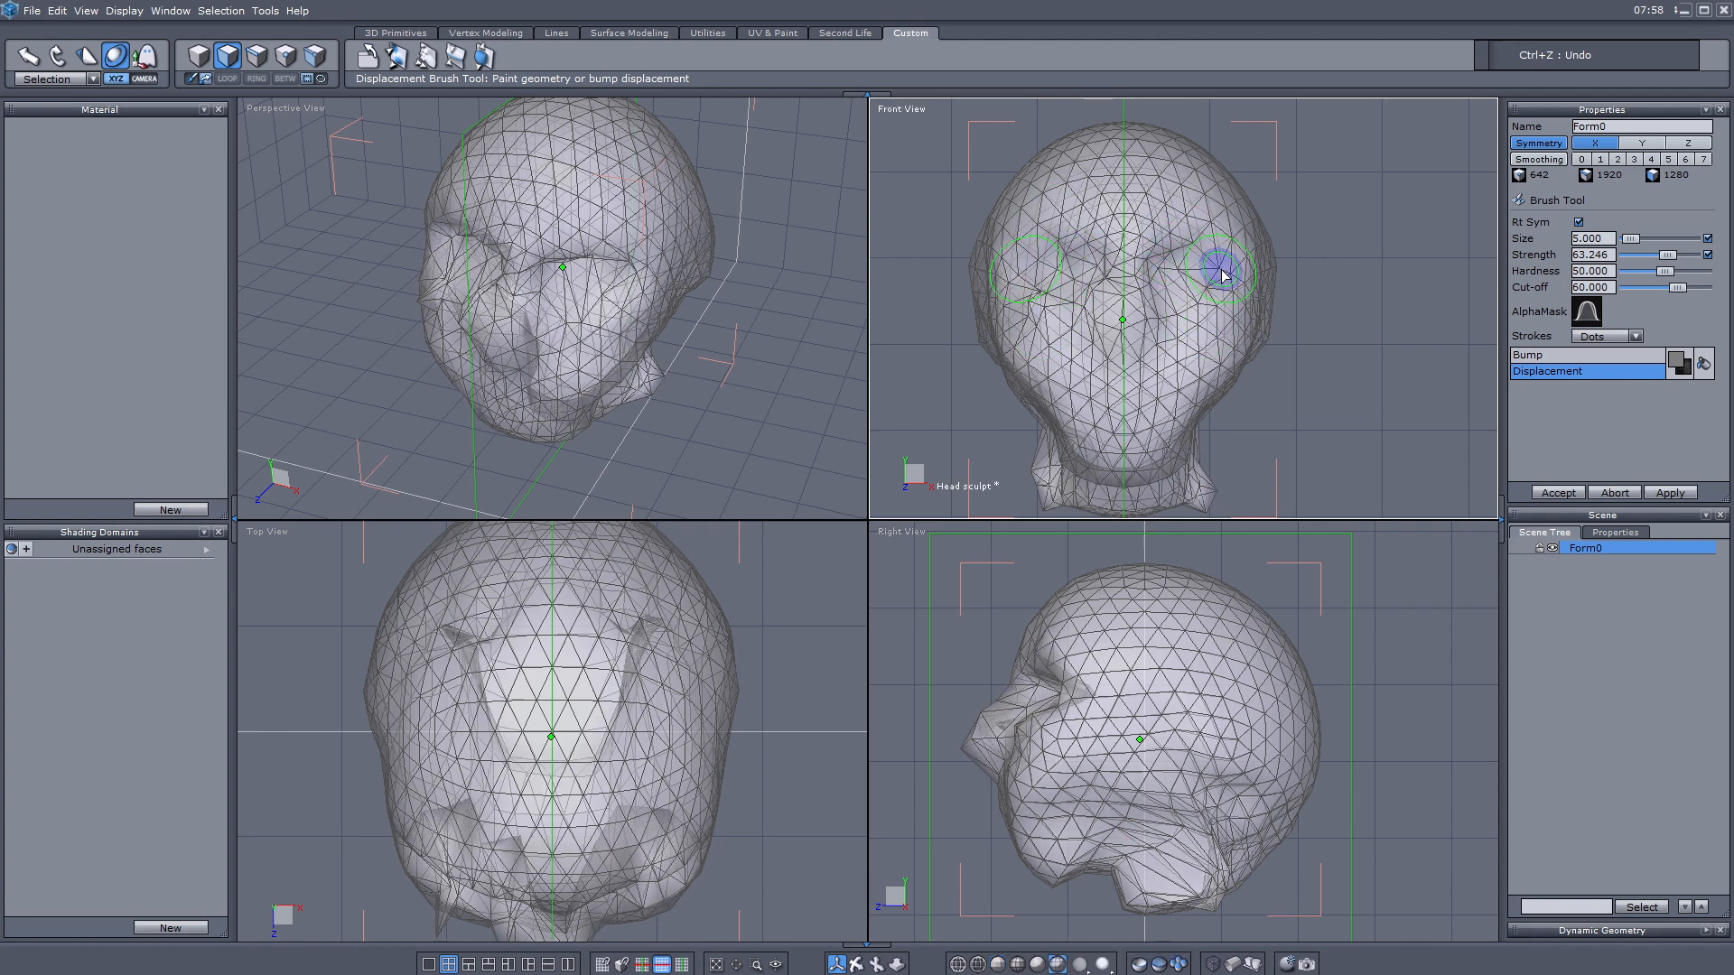
pyautogui.scroll(1, 1223, 276)
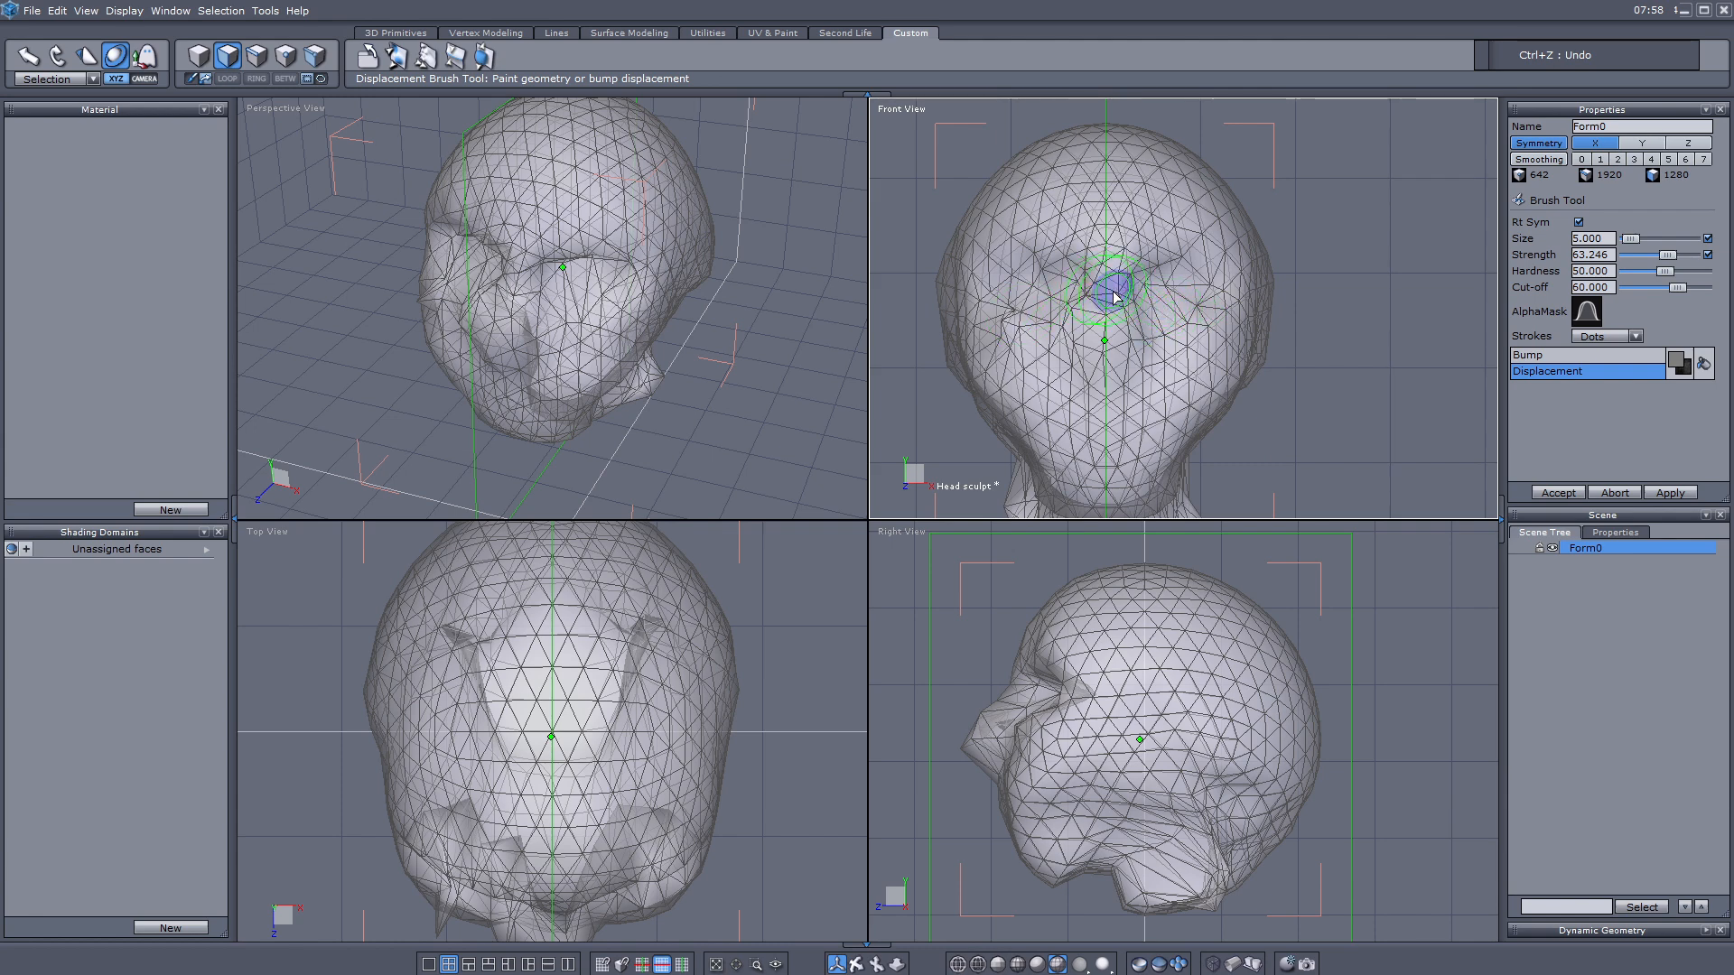
pyautogui.moveTo(1135, 300)
pyautogui.mouseDown()
pyautogui.moveTo(1142, 343)
pyautogui.moveTo(1110, 293)
pyautogui.moveTo(1222, 270)
pyautogui.moveTo(1162, 270)
pyautogui.moveTo(1208, 293)
pyautogui.moveTo(1165, 314)
pyautogui.mouseUp()
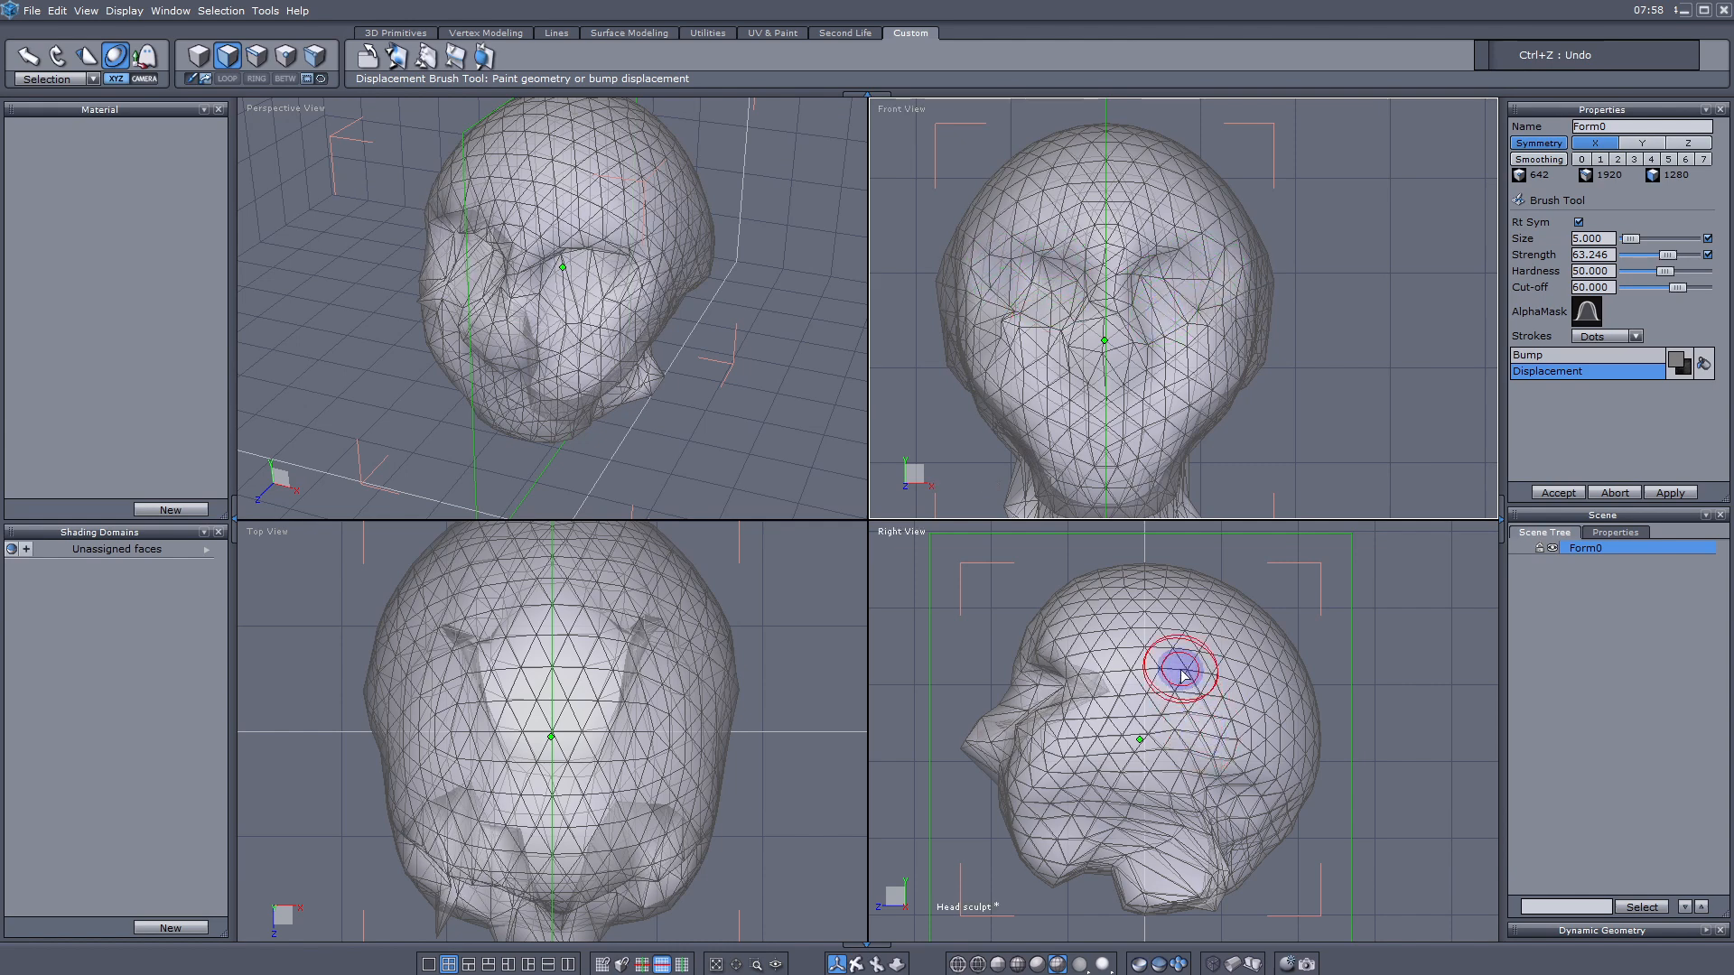
# Step: Accept the brush sculpting and compress the head's front-to-back depth to about 18.5
pyautogui.click(1532, 493)
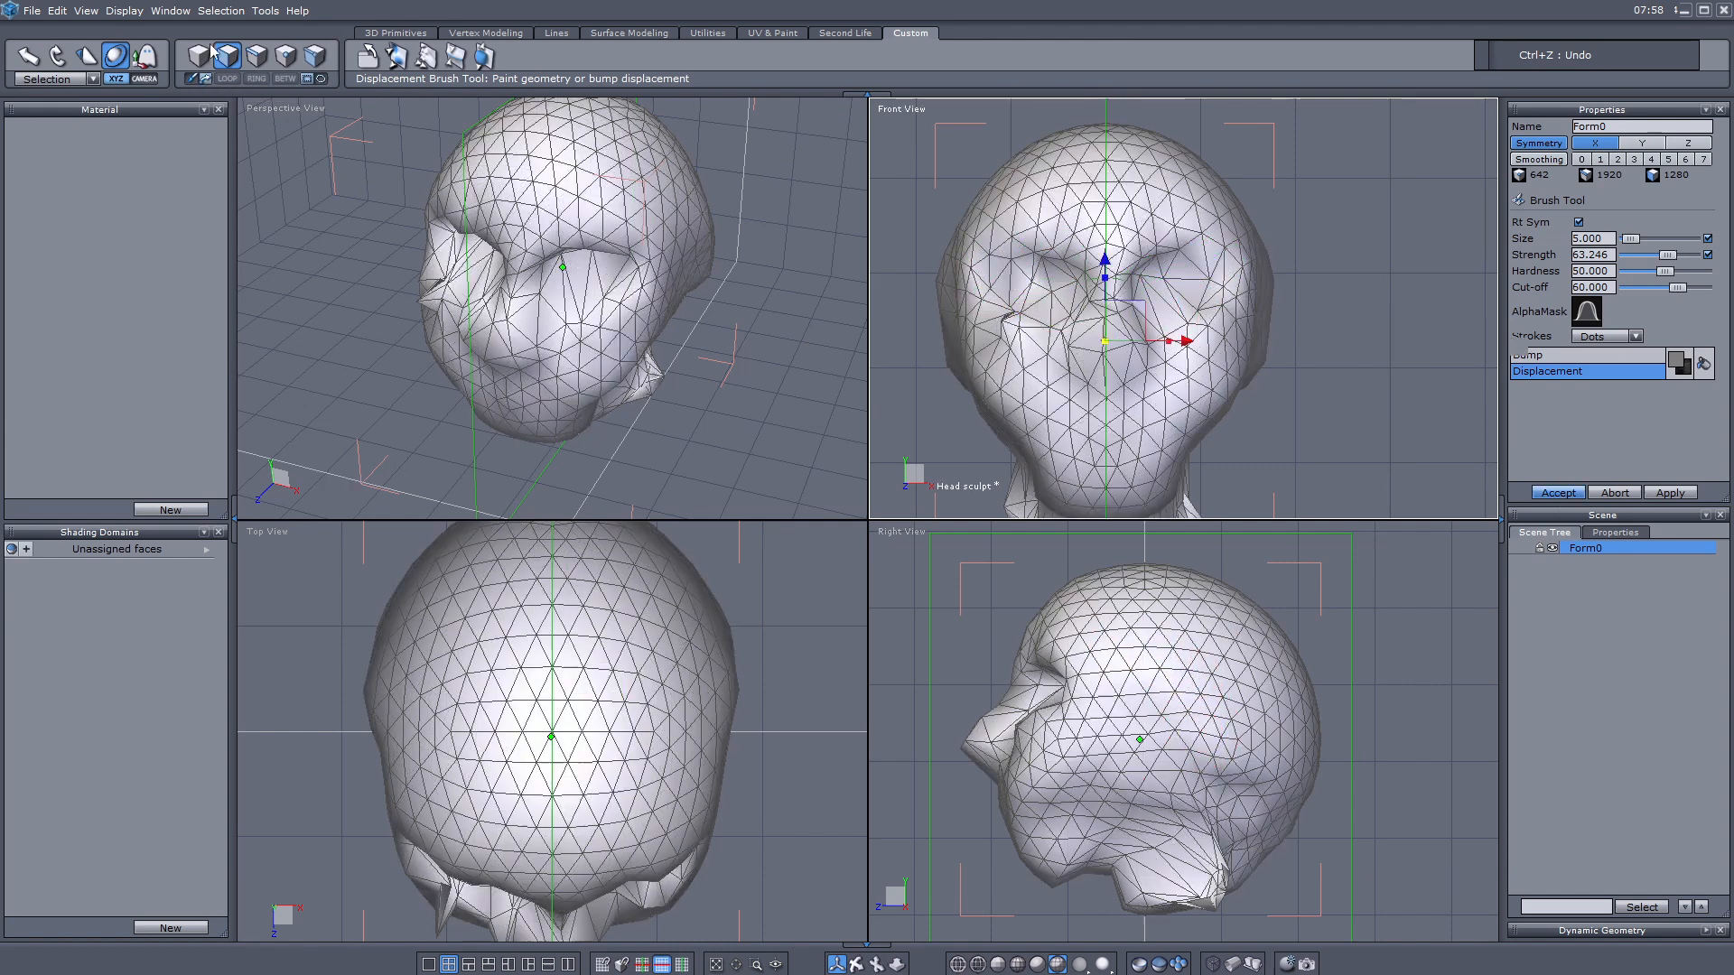
pyautogui.moveTo(1201, 746)
pyautogui.mouseDown()
pyautogui.moveTo(1169, 755)
pyautogui.moveTo(1194, 758)
pyautogui.mouseUp()
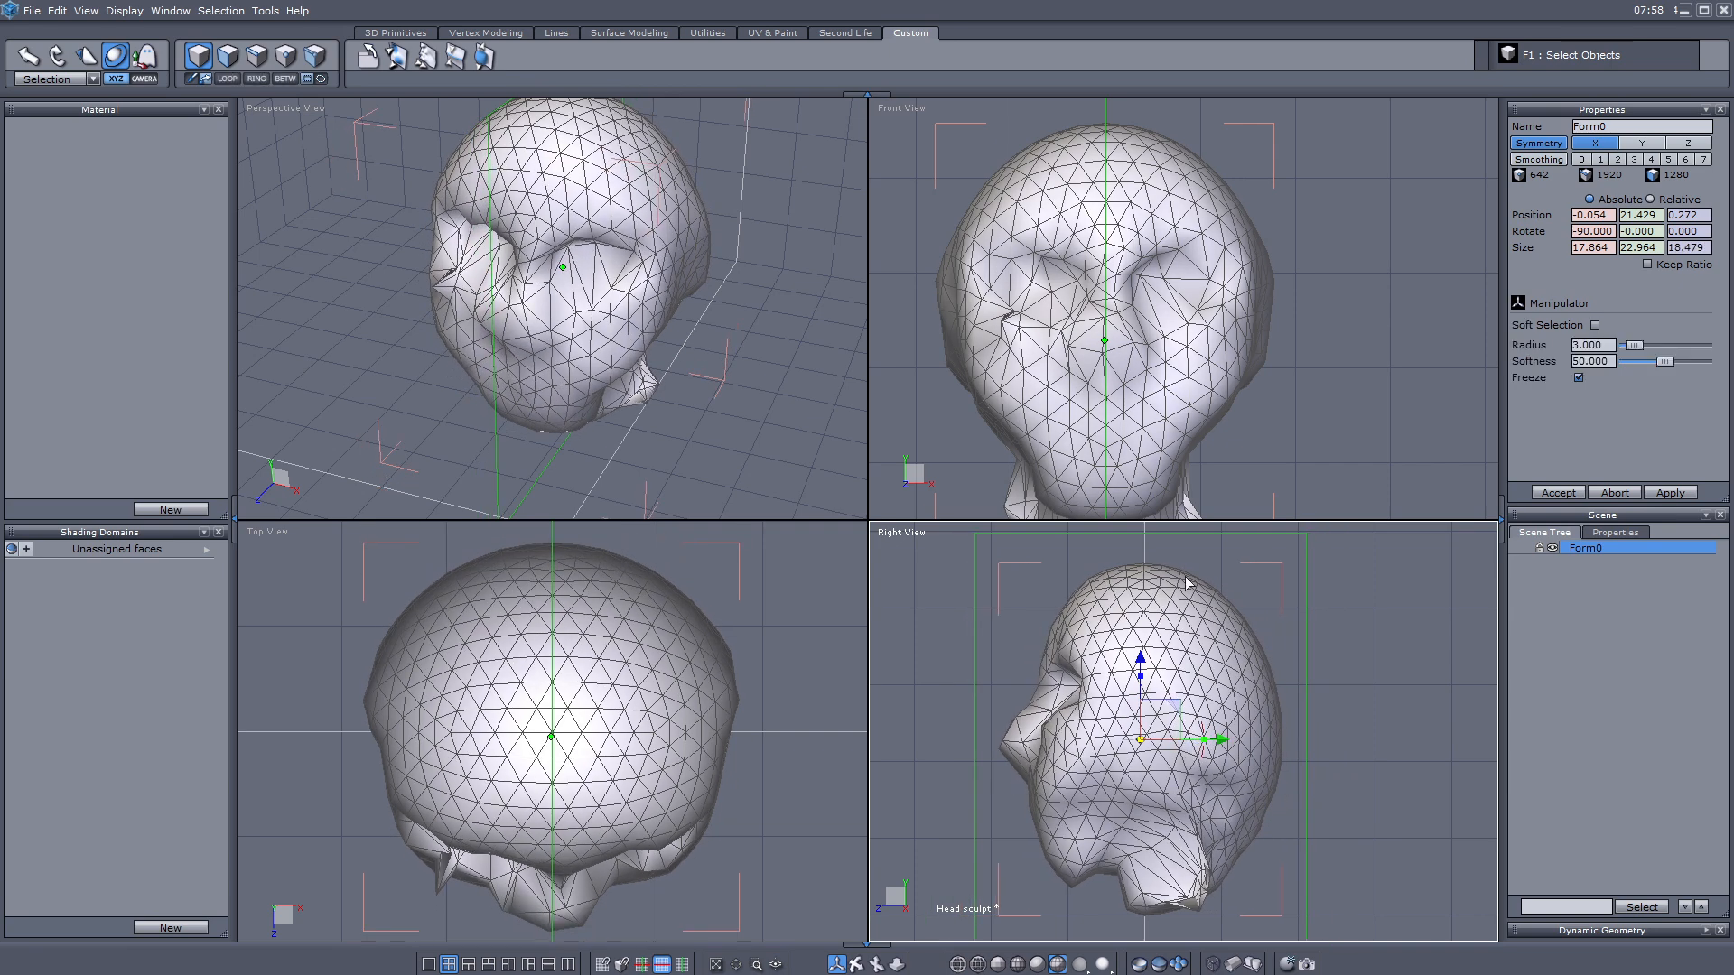
# Step: Reactivate the Displacement Brush and reshape the jawline and chin
pyautogui.click(424, 56)
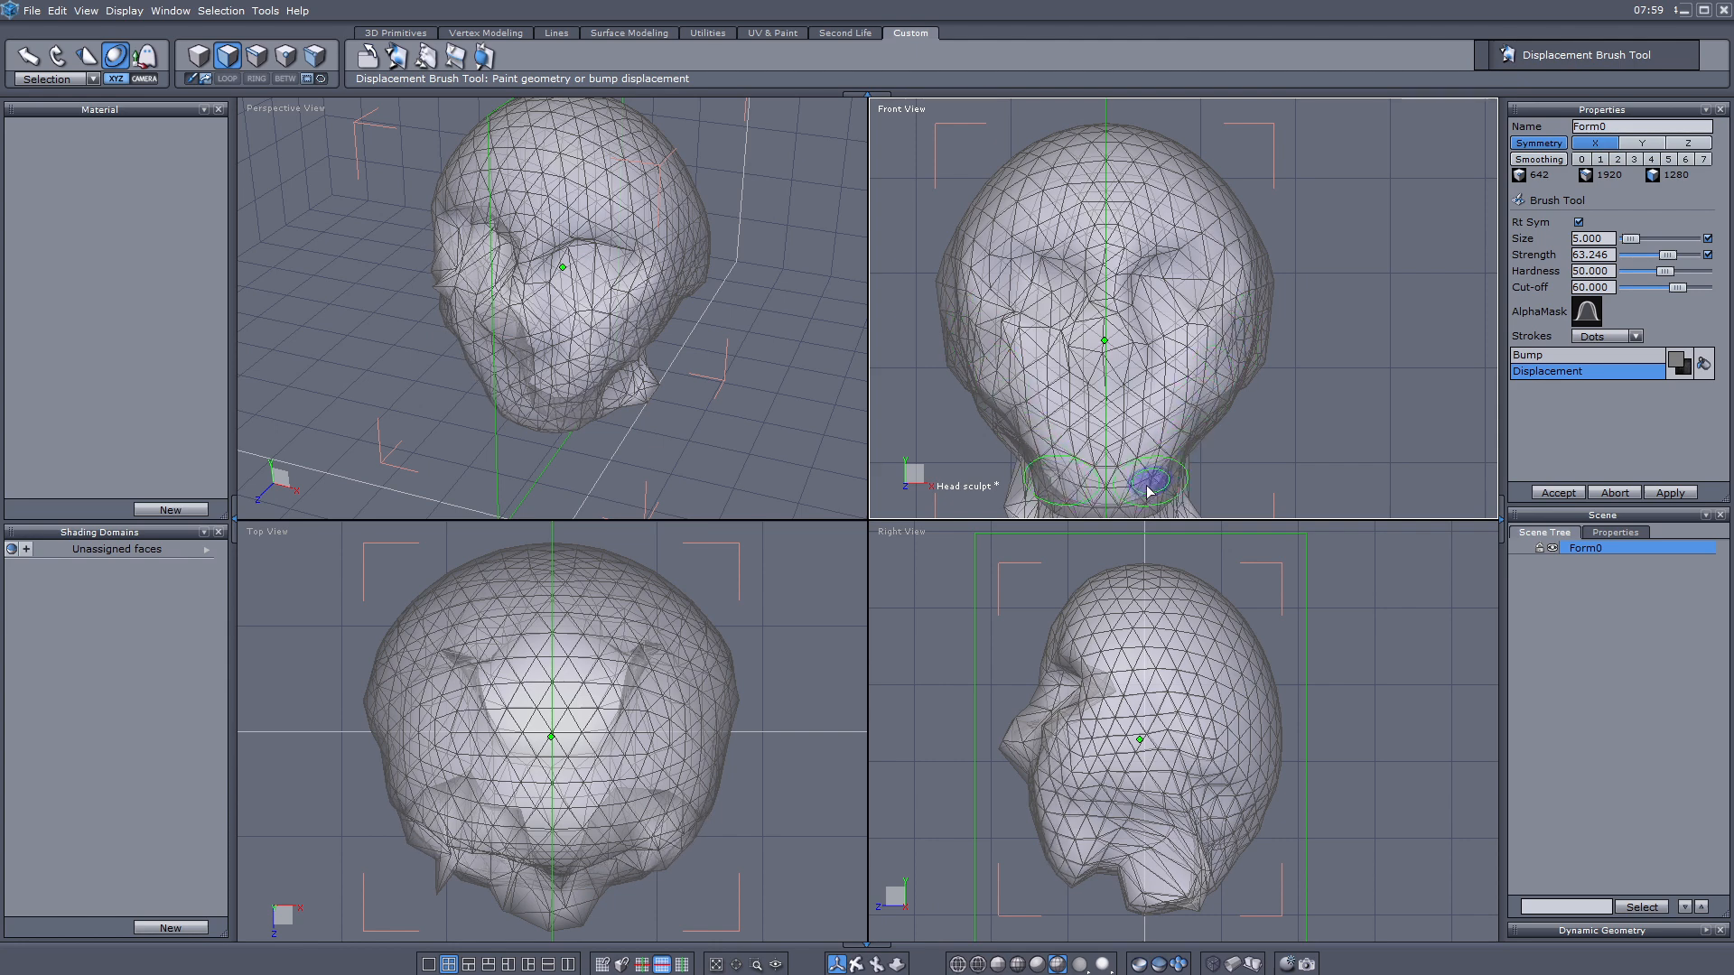
pyautogui.moveTo(1140, 482); pyautogui.dragTo(1172, 454)
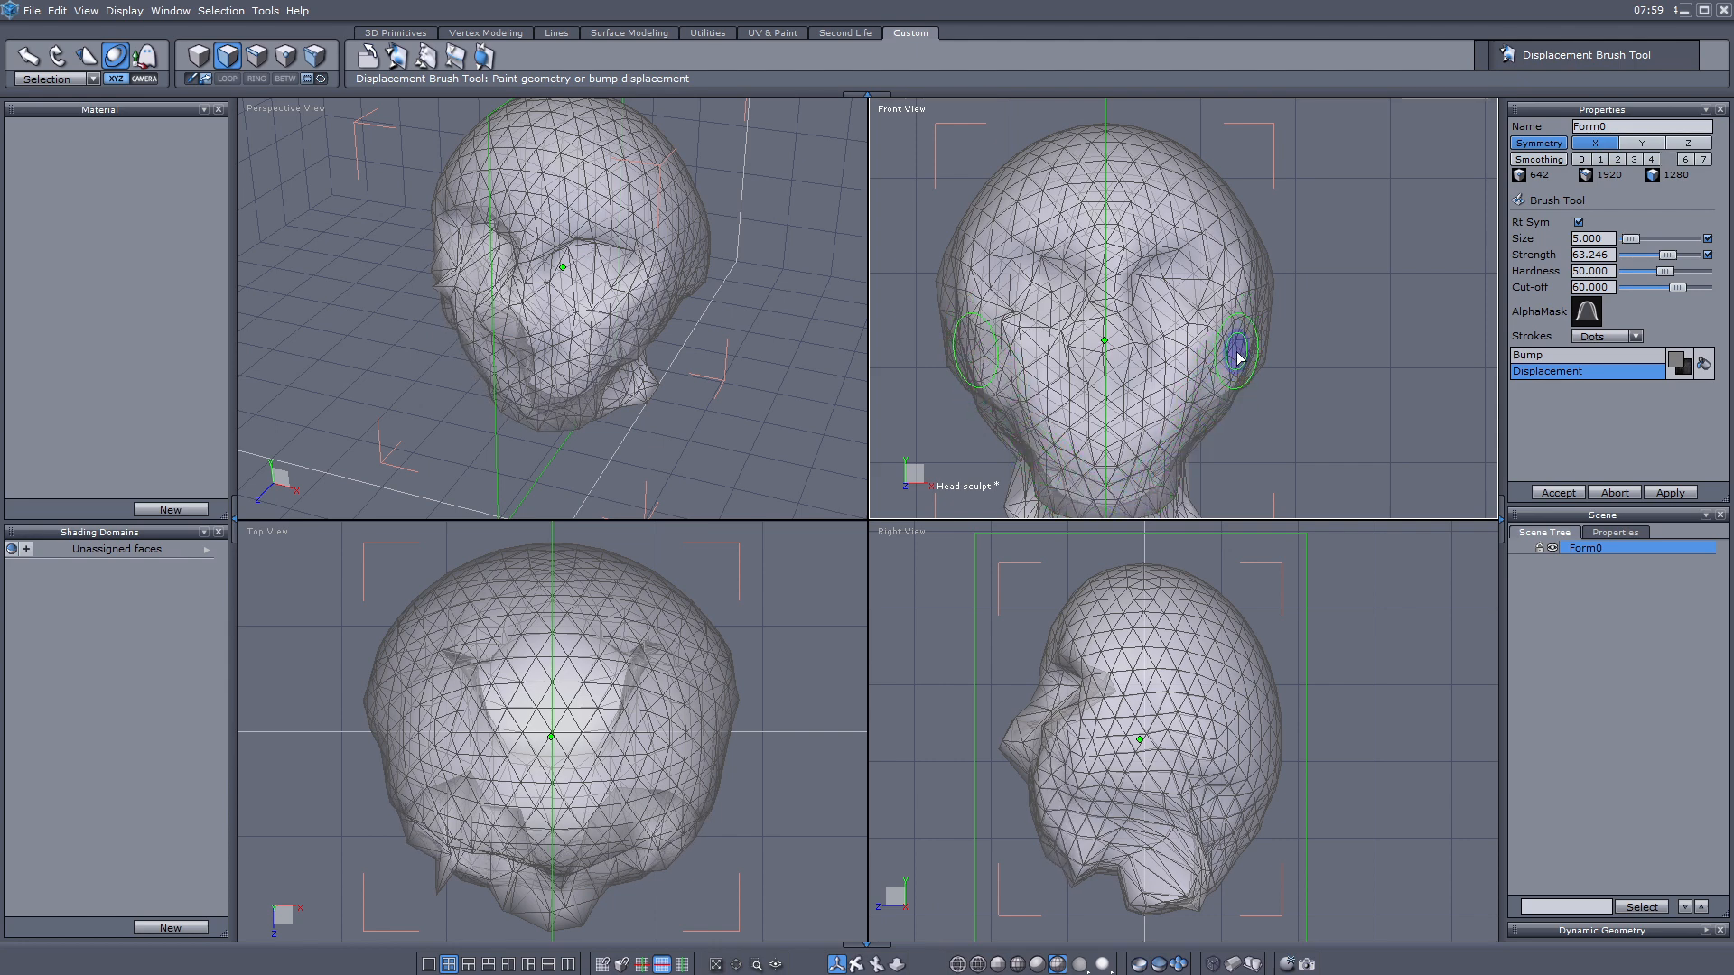
pyautogui.click(1066, 901)
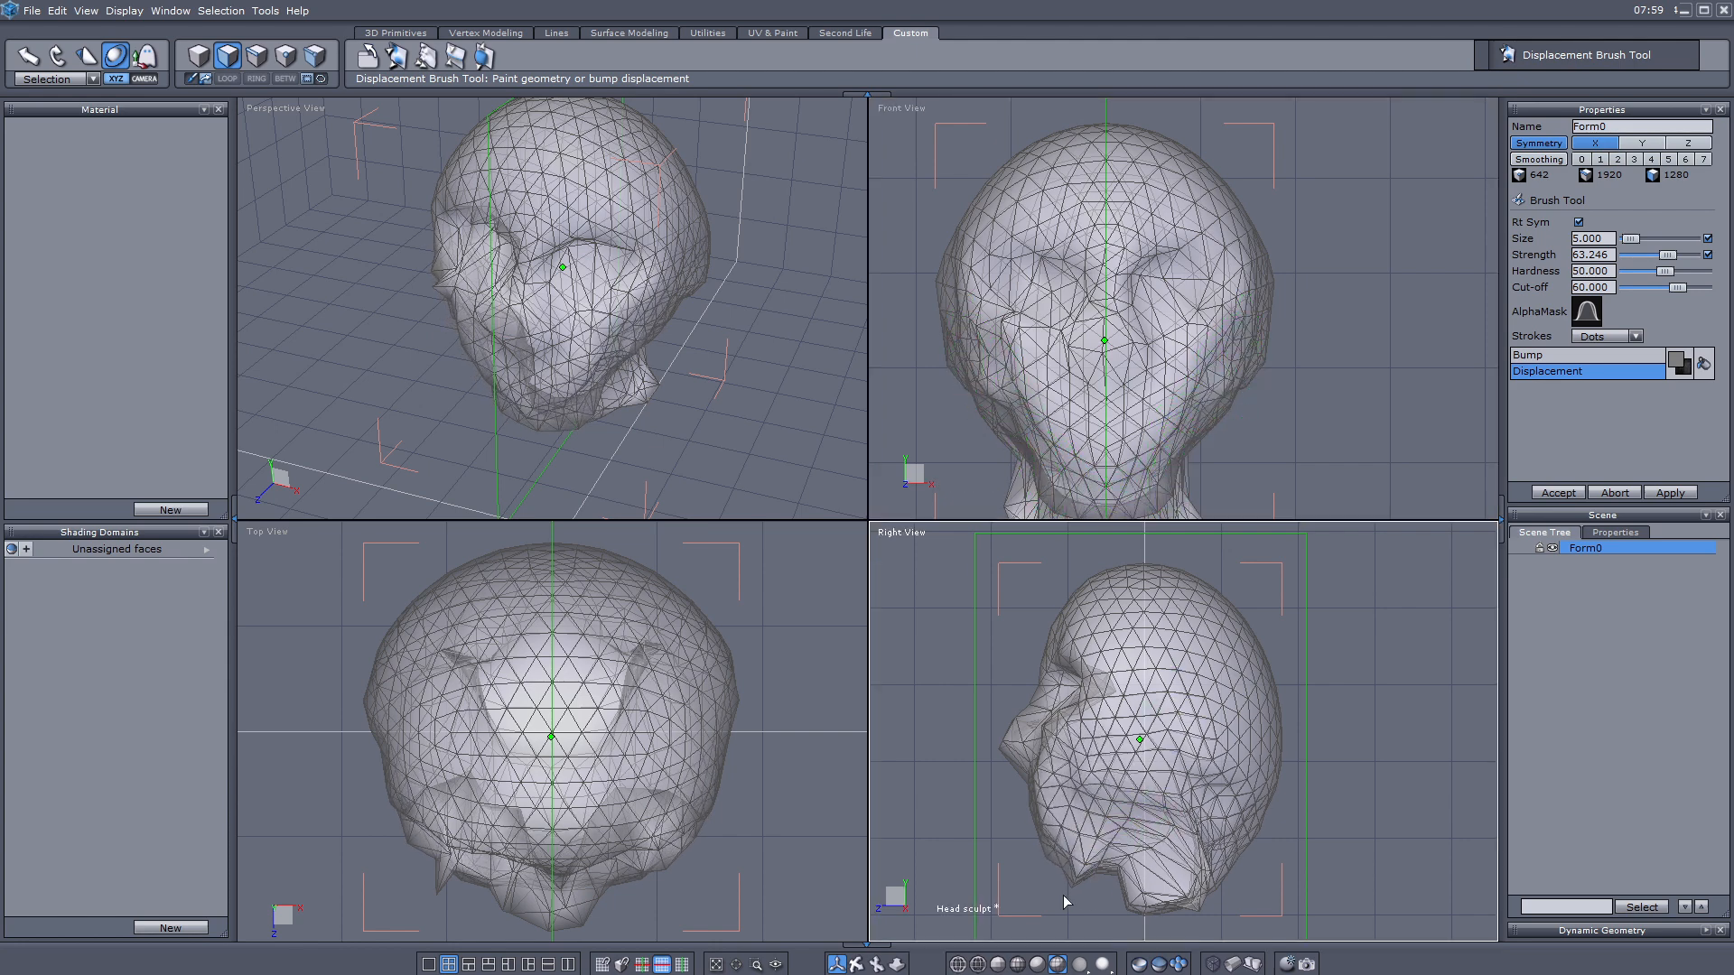
# Step: Hollow out the underside of the jaw and soften the neck with the Soften Tool at size 6
pyautogui.moveTo(1066, 901)
pyautogui.mouseDown()
pyautogui.moveTo(1122, 824)
pyautogui.moveTo(1052, 831)
pyautogui.moveTo(1048, 867)
pyautogui.moveTo(1095, 864)
pyautogui.moveTo(1122, 812)
pyautogui.moveTo(1102, 825)
pyautogui.moveTo(1087, 762)
pyautogui.moveTo(1180, 708)
pyautogui.moveTo(1200, 804)
pyautogui.moveTo(1180, 883)
pyautogui.mouseUp()
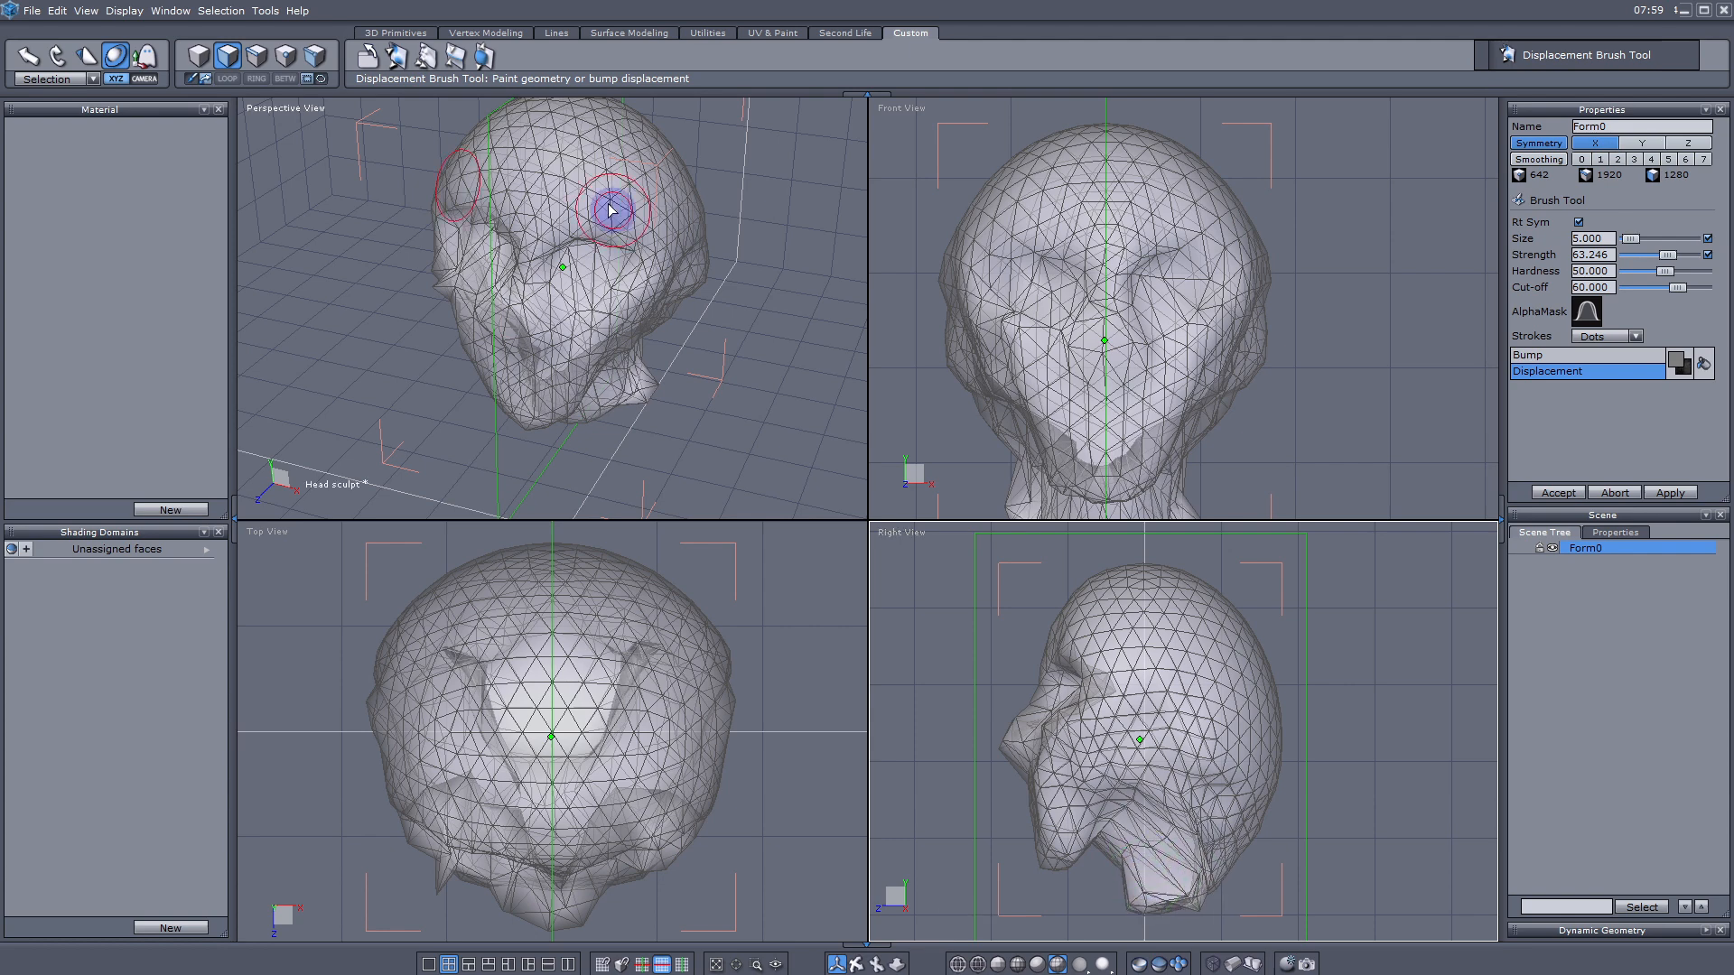
pyautogui.click(426, 56)
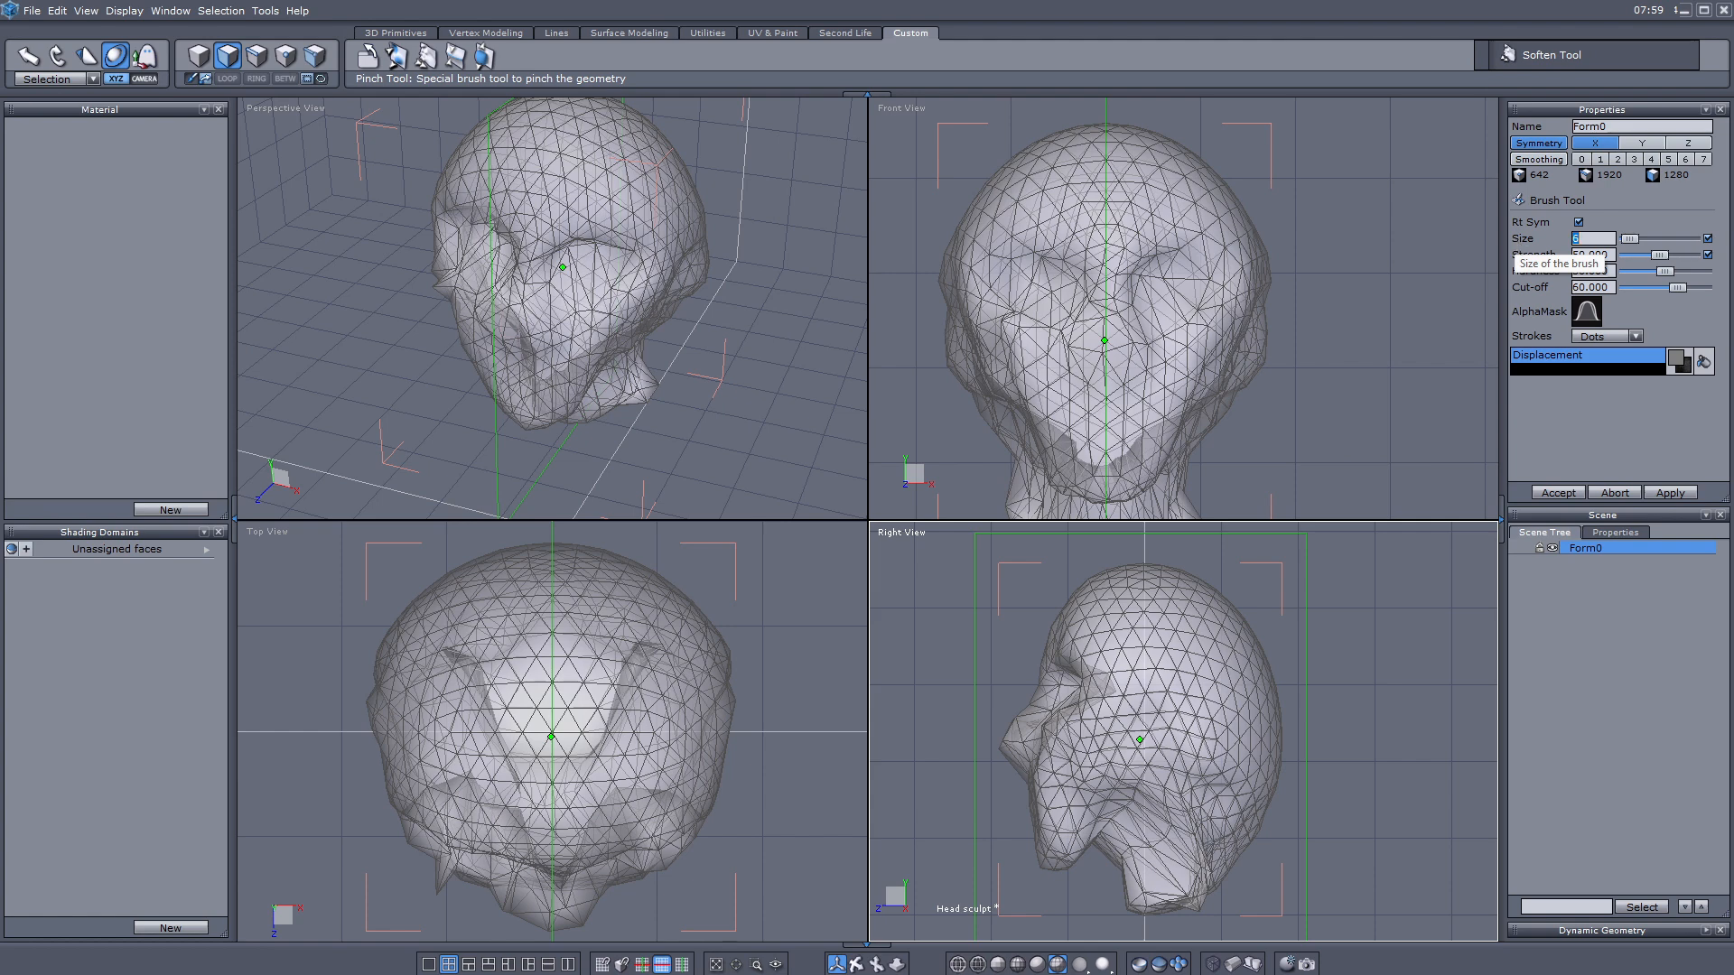
pyautogui.moveTo(1205, 809)
pyautogui.mouseDown()
pyautogui.moveTo(1152, 868)
pyautogui.moveTo(1167, 853)
pyautogui.mouseUp()
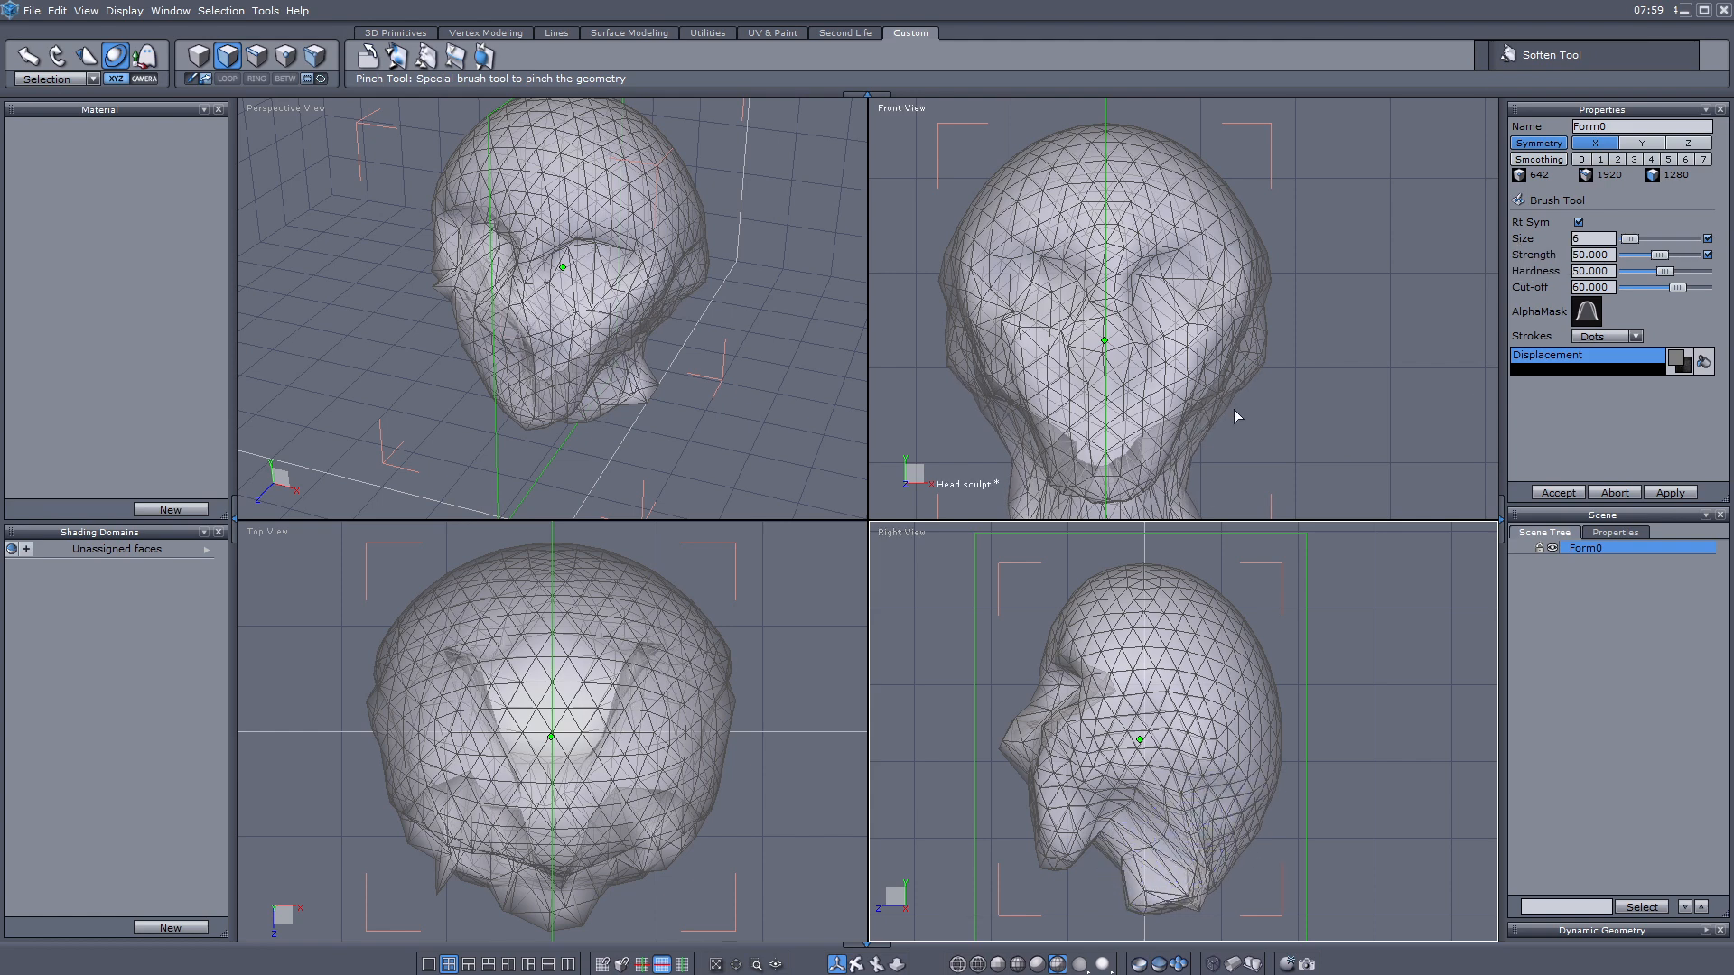
# Step: Soften the eye sockets, face and back of the neck, and accept the brush sculpting
pyautogui.moveTo(1255, 246)
pyautogui.mouseDown()
pyautogui.moveTo(1163, 284)
pyautogui.moveTo(1205, 269)
pyautogui.moveTo(1168, 301)
pyautogui.mouseUp()
pyautogui.moveTo(1077, 846)
pyautogui.mouseDown()
pyautogui.moveTo(1071, 793)
pyautogui.moveTo(1138, 814)
pyautogui.moveTo(1213, 906)
pyautogui.moveTo(1168, 882)
pyautogui.mouseUp()
pyautogui.scroll(-1, 1354, 819)
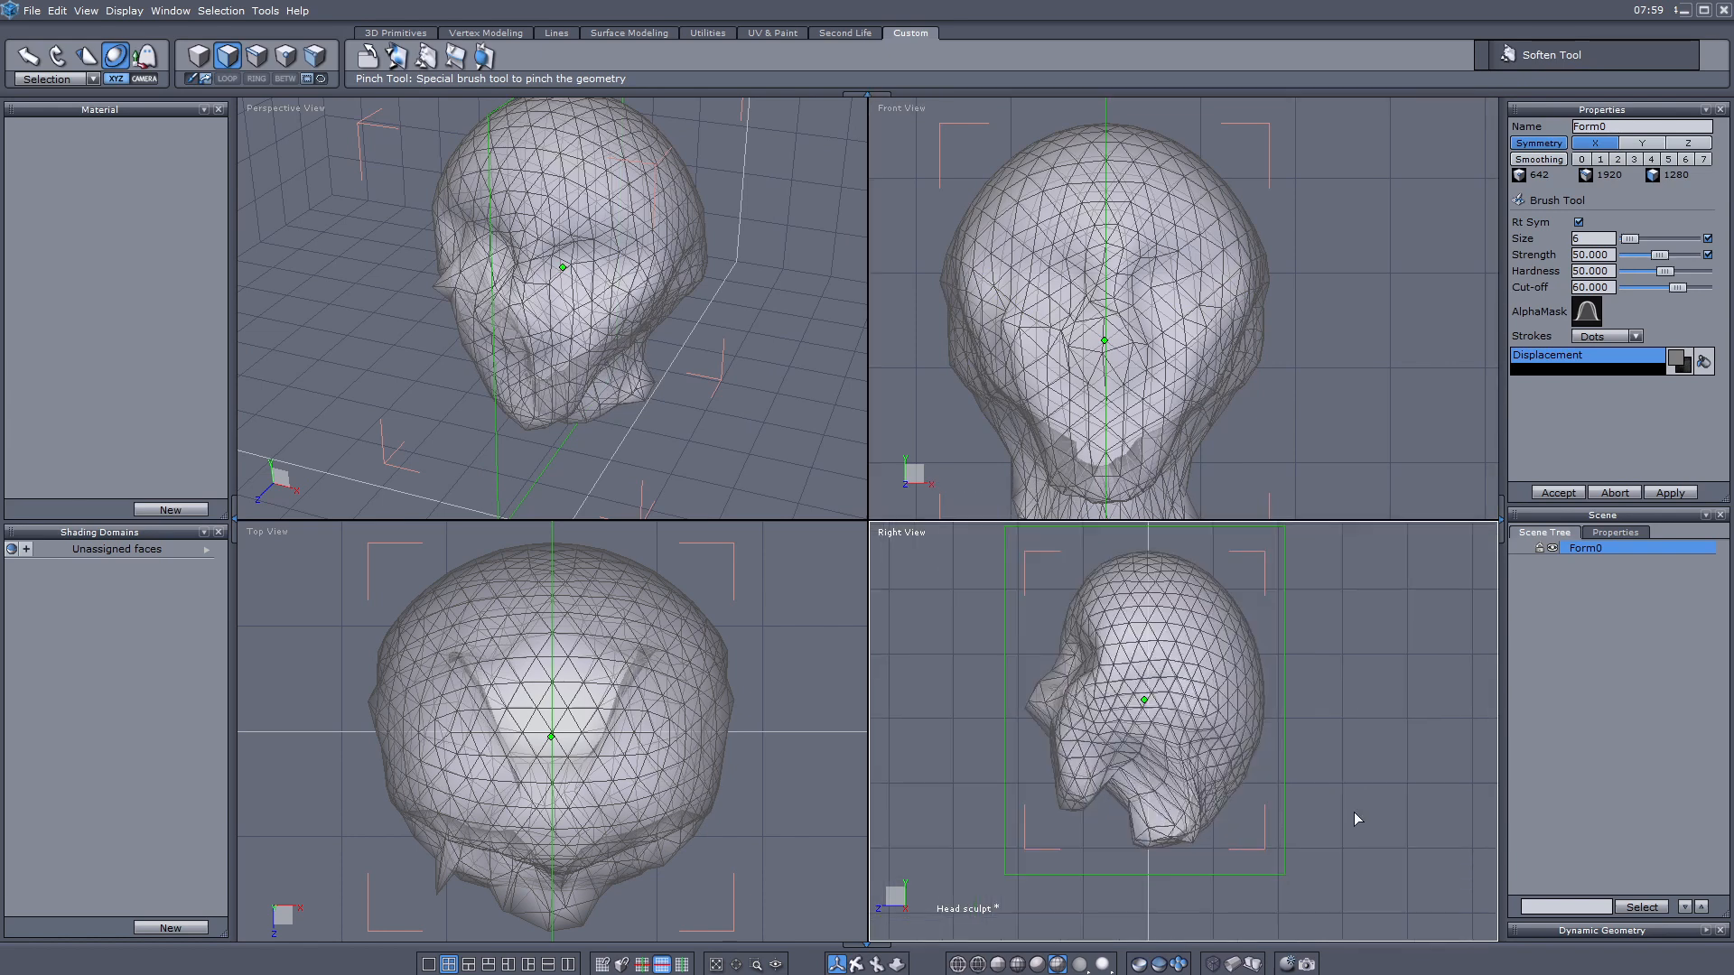
pyautogui.scroll(2, 1345, 820)
pyautogui.moveTo(1151, 784)
pyautogui.mouseDown()
pyautogui.moveTo(1128, 777)
pyautogui.moveTo(1196, 787)
pyautogui.mouseUp()
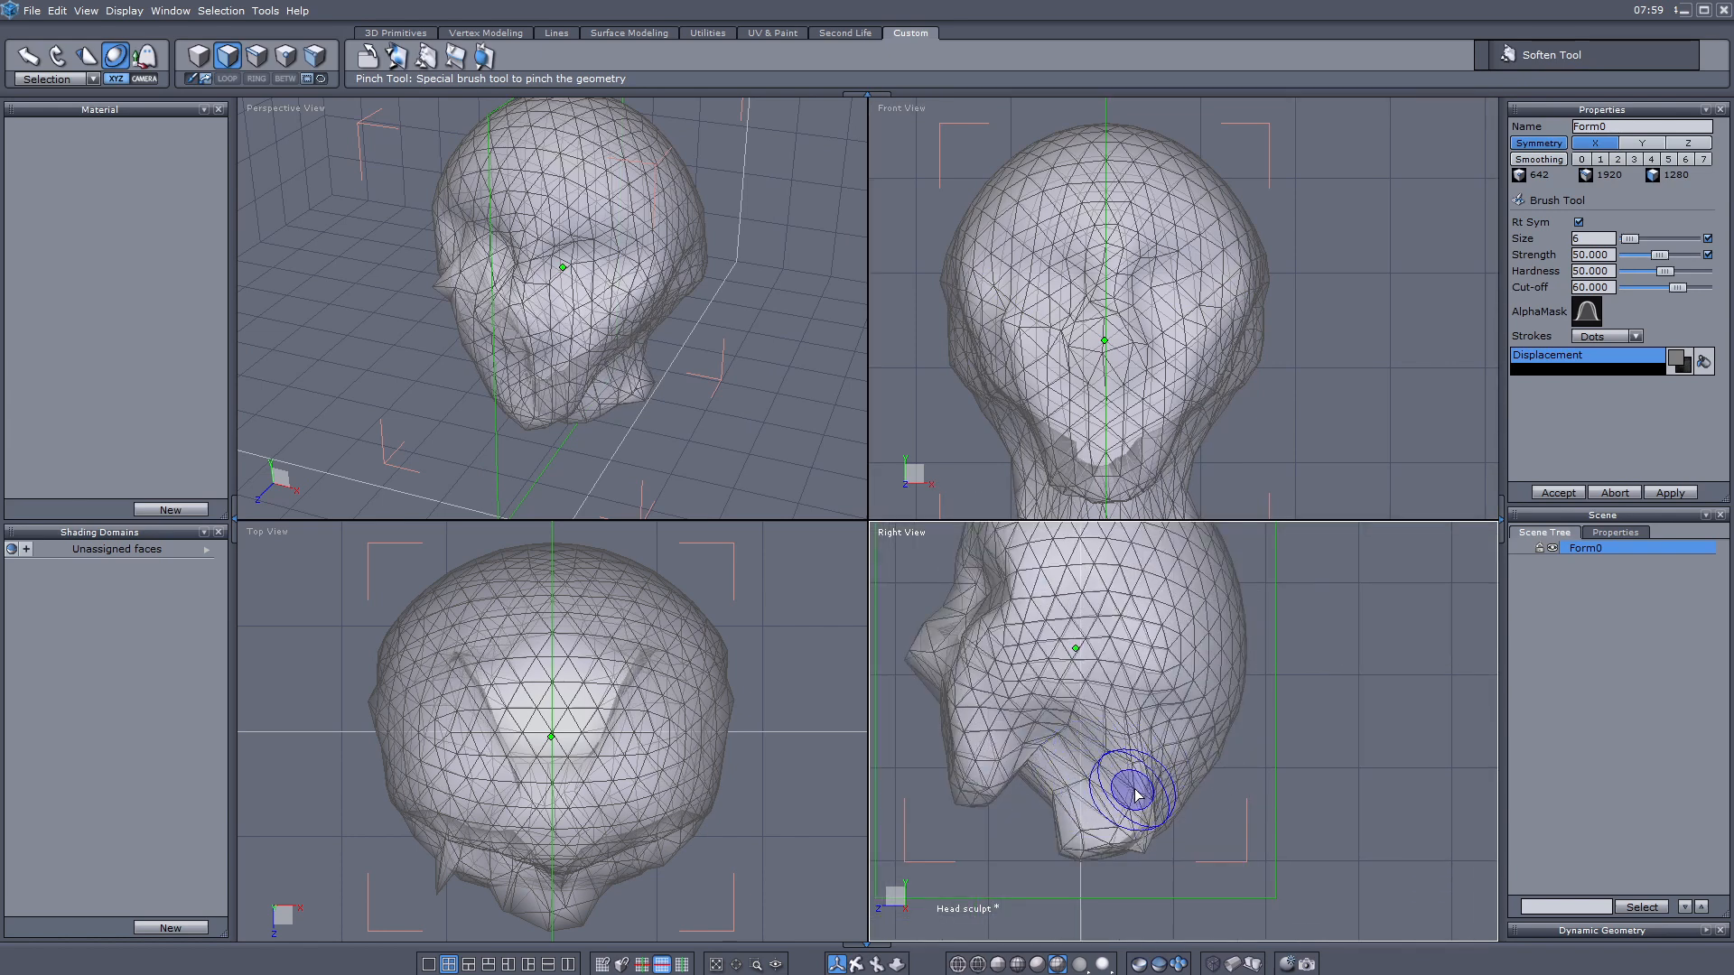
pyautogui.scroll(-2, 1076, 384)
pyautogui.scroll(2, 1111, 456)
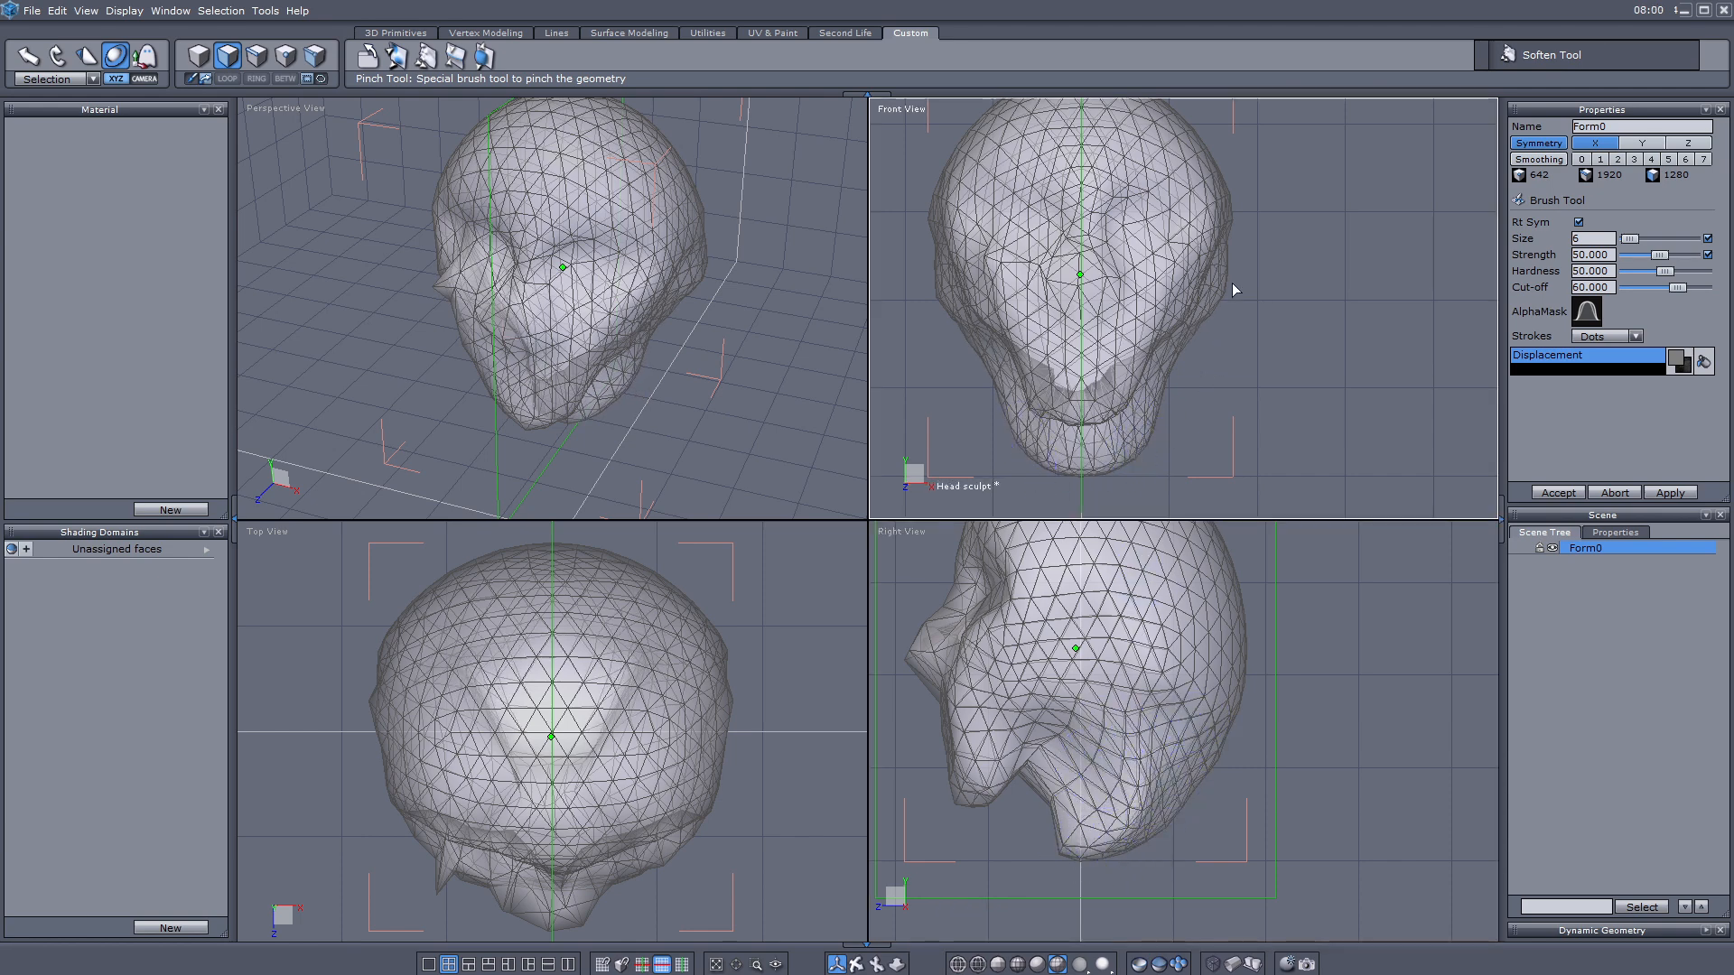
pyautogui.click(1557, 493)
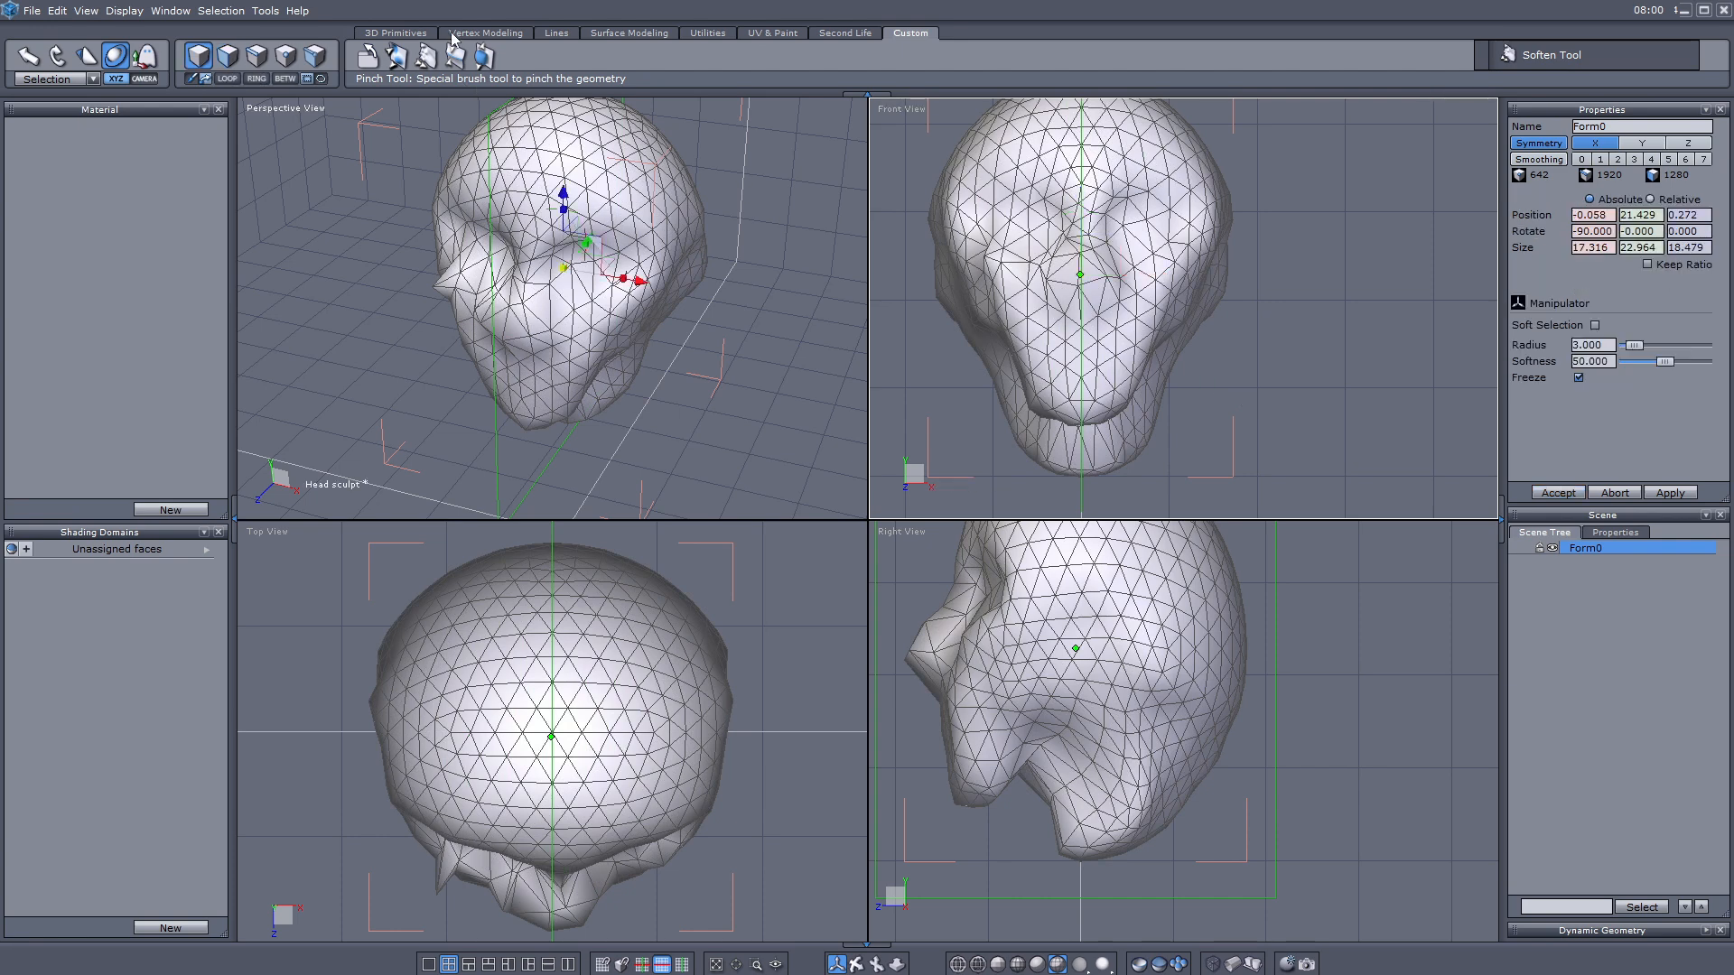
pyautogui.click(461, 59)
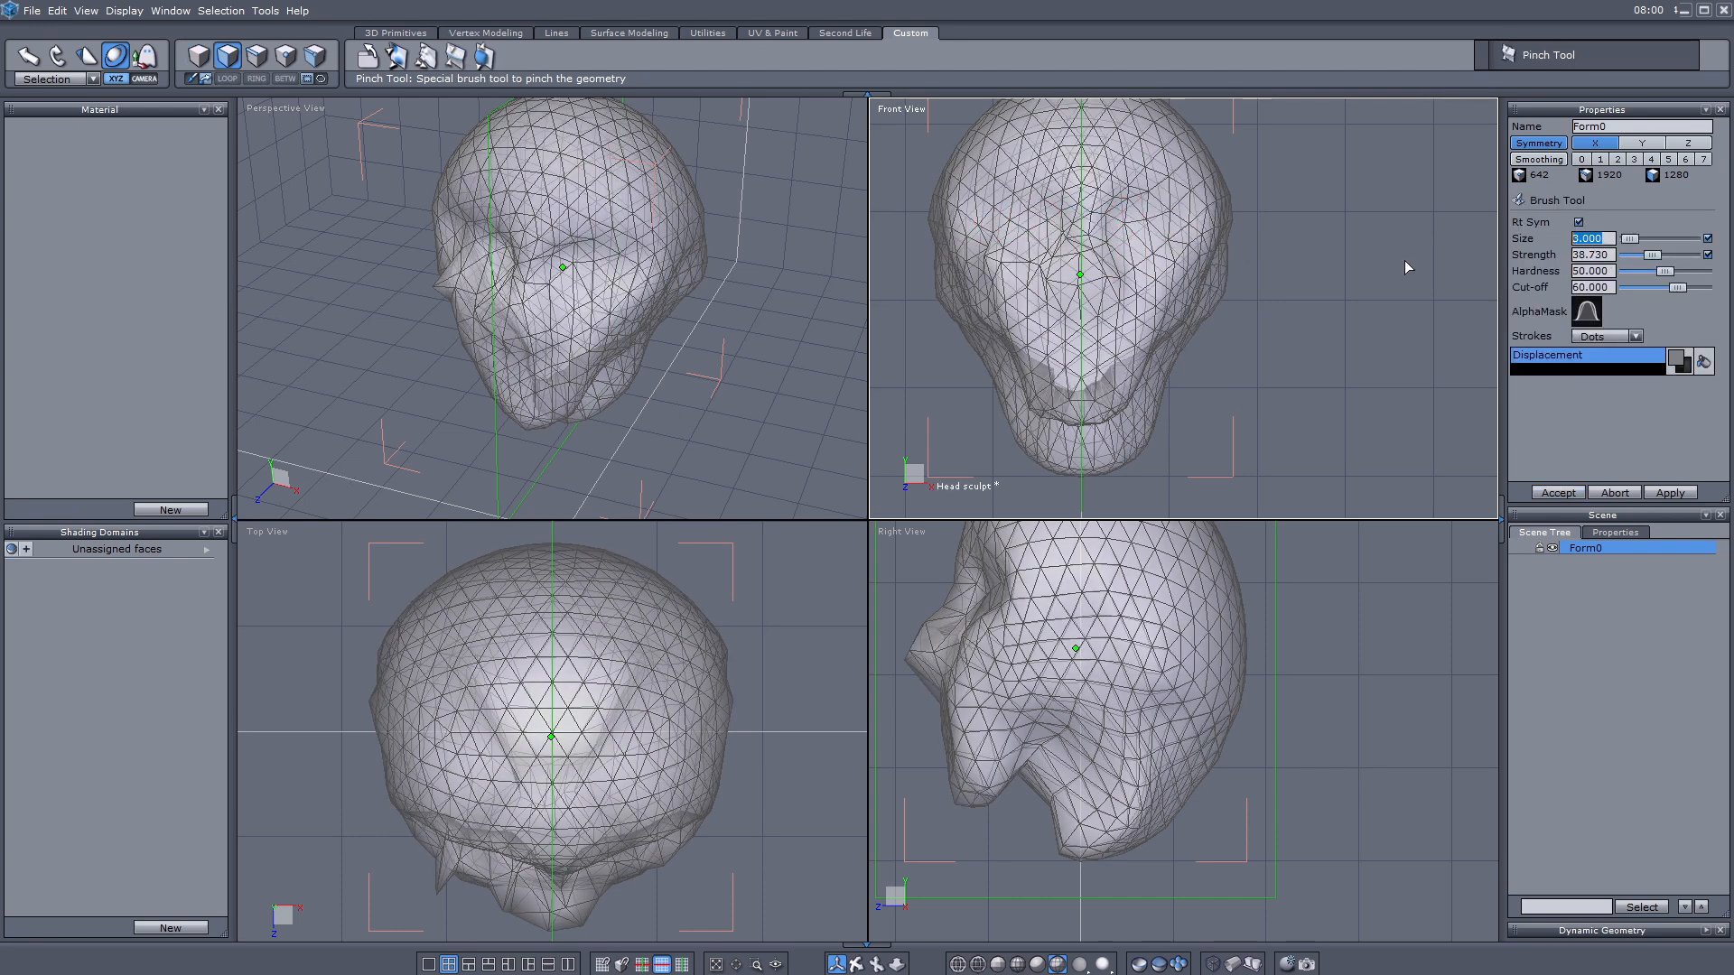
pyautogui.write('5')
pyautogui.scroll(-3, 1146, 216)
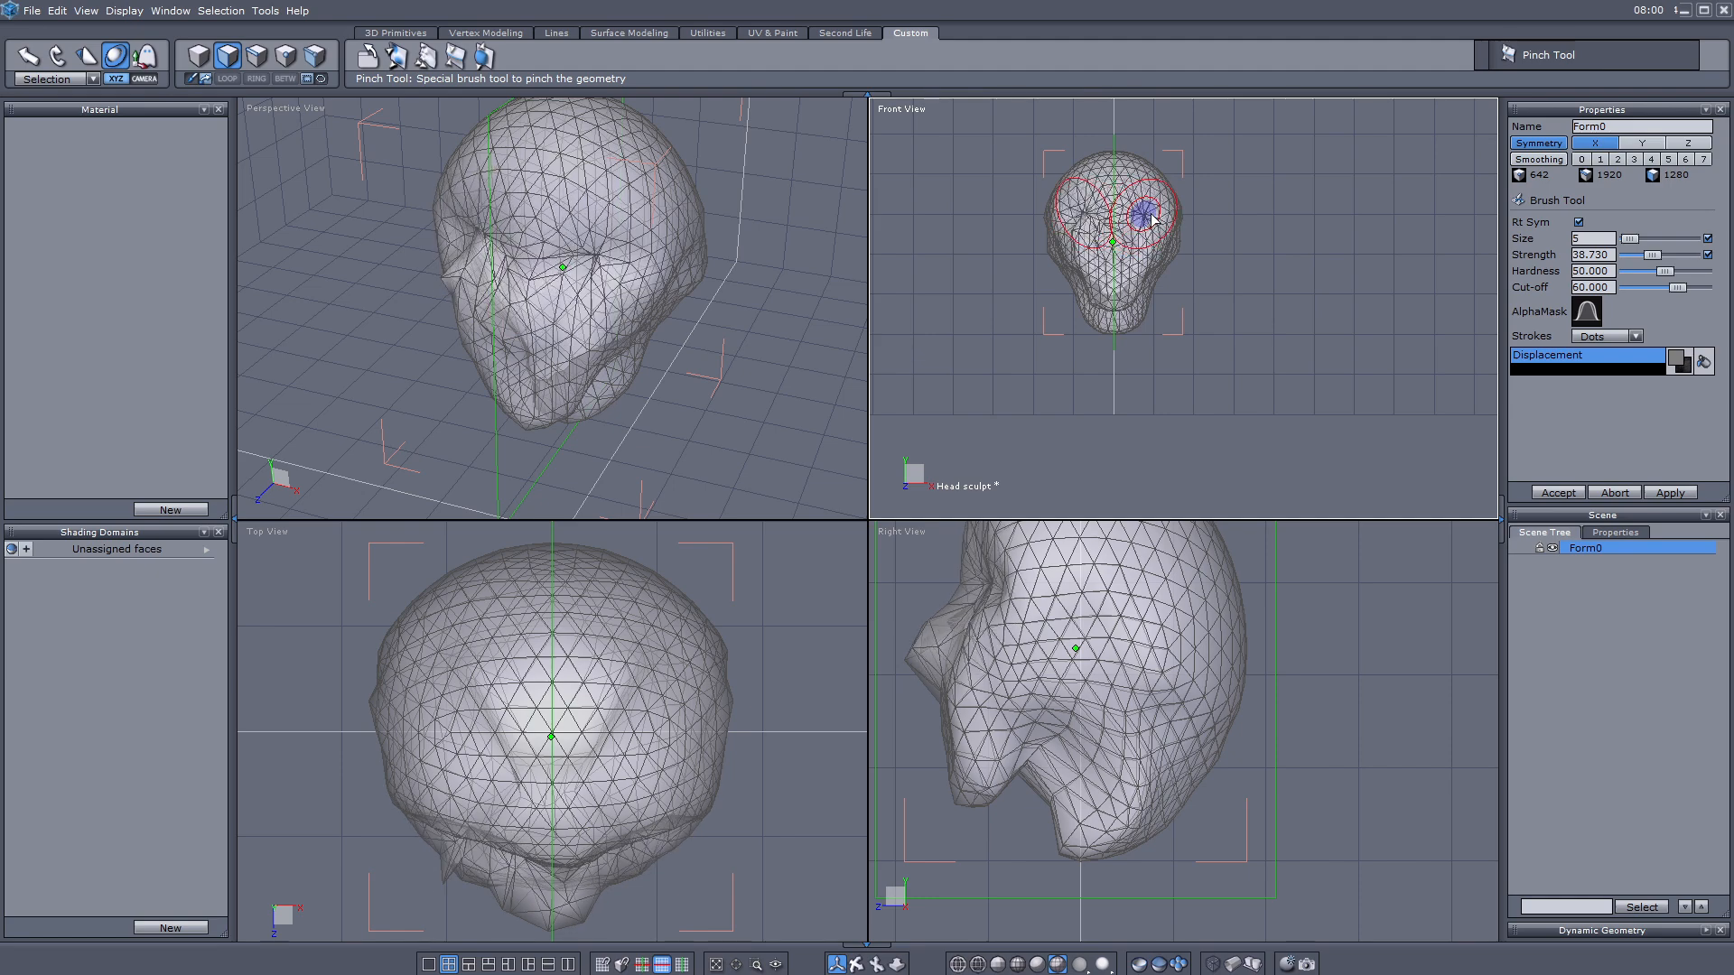
pyautogui.click(1152, 218)
pyautogui.hotkey('ctrl', 'z')
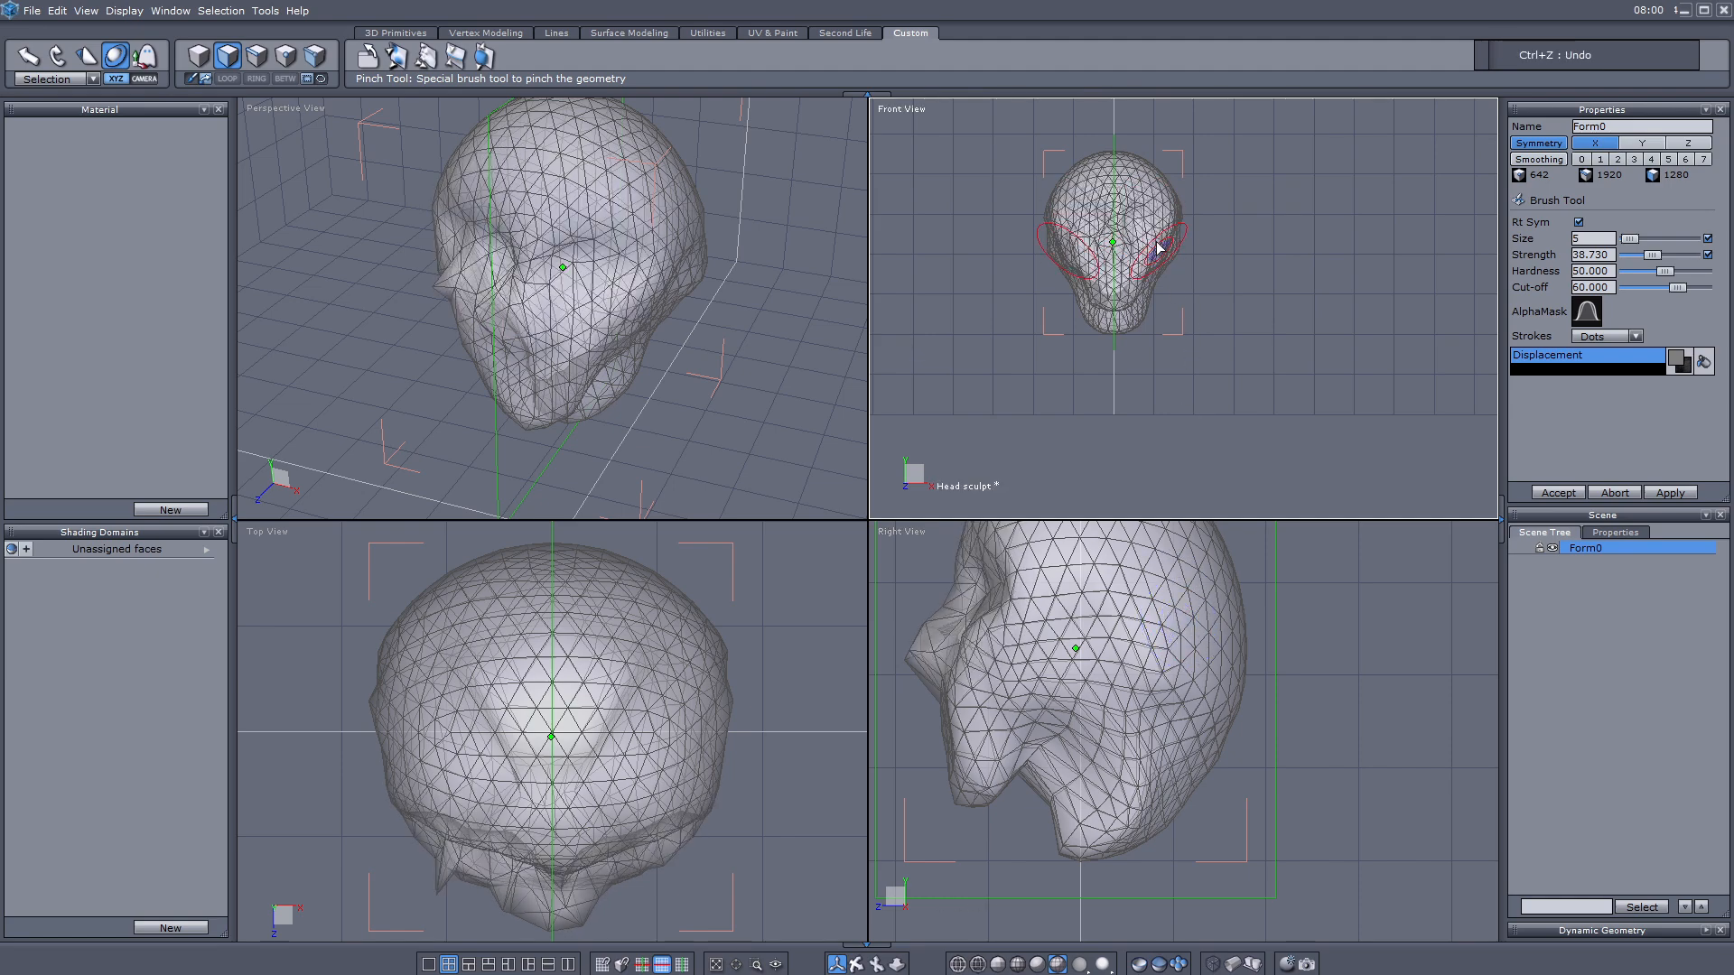
# Step: Smooth away the stray spike on one side of the face with the Soften Tool
pyautogui.scroll(3, 1128, 226)
pyautogui.scroll(3, 540, 290)
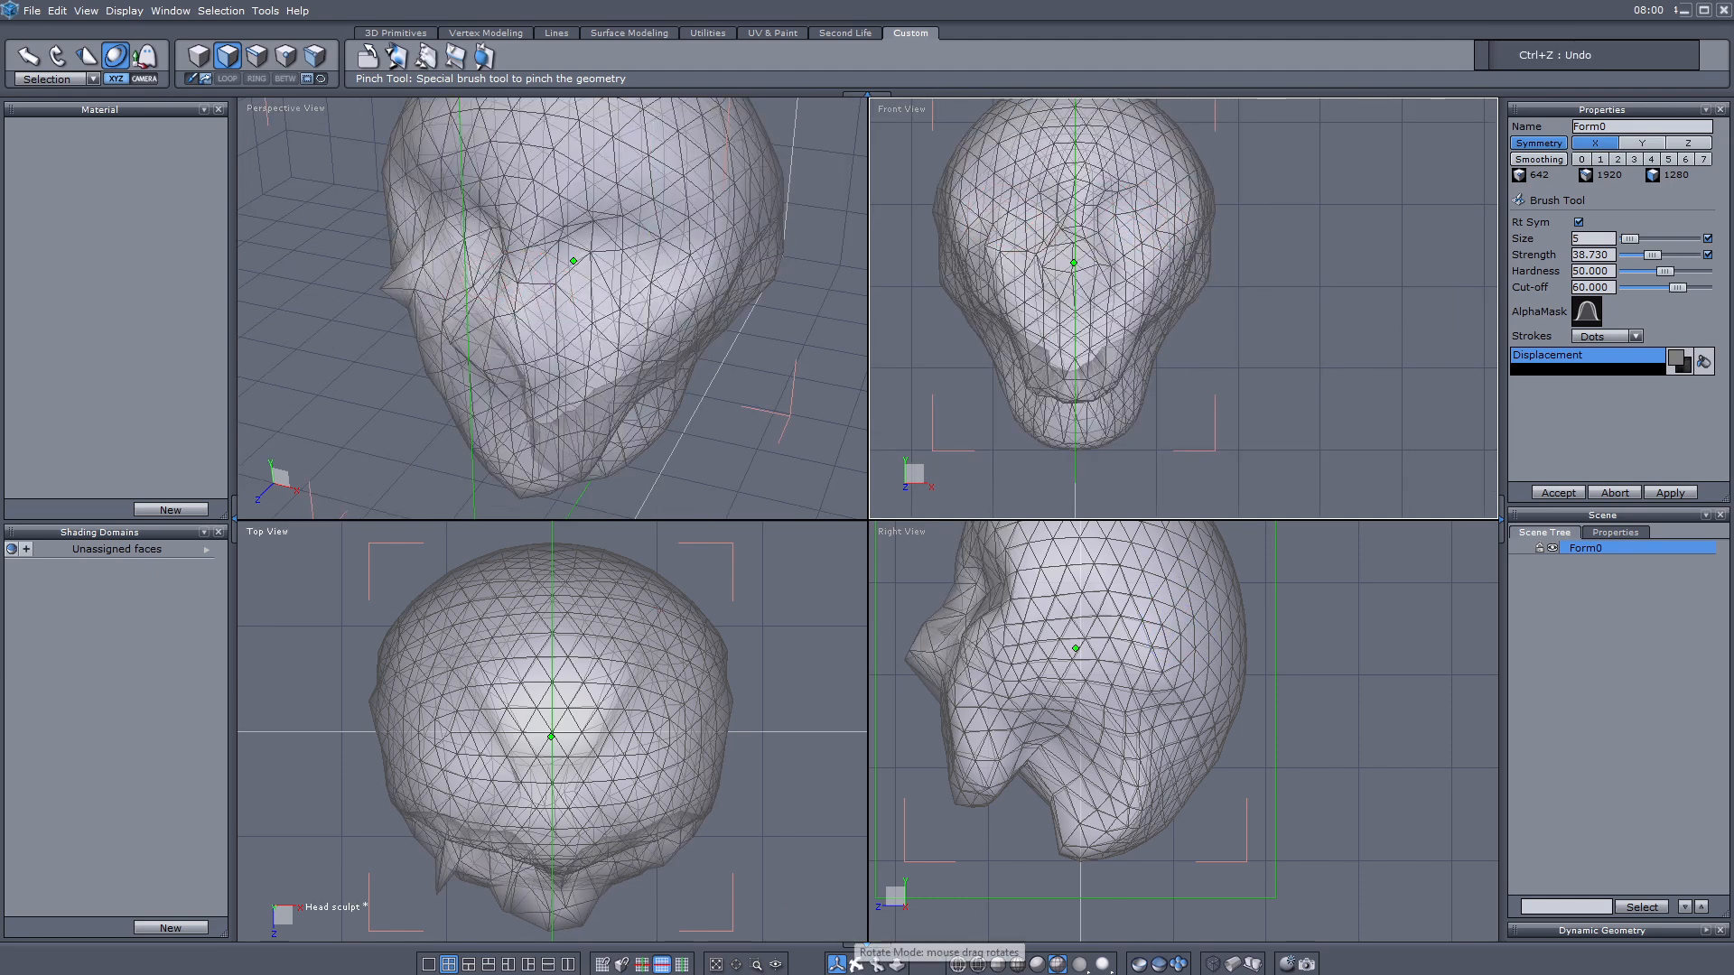
pyautogui.click(856, 962)
pyautogui.moveTo(523, 321); pyautogui.dragTo(523, 471)
pyautogui.scroll(3, 476, 445)
pyautogui.scroll(-5, 476, 445)
pyautogui.scroll(-4, 510, 768)
pyautogui.scroll(5, 501, 778)
pyautogui.click(114, 55)
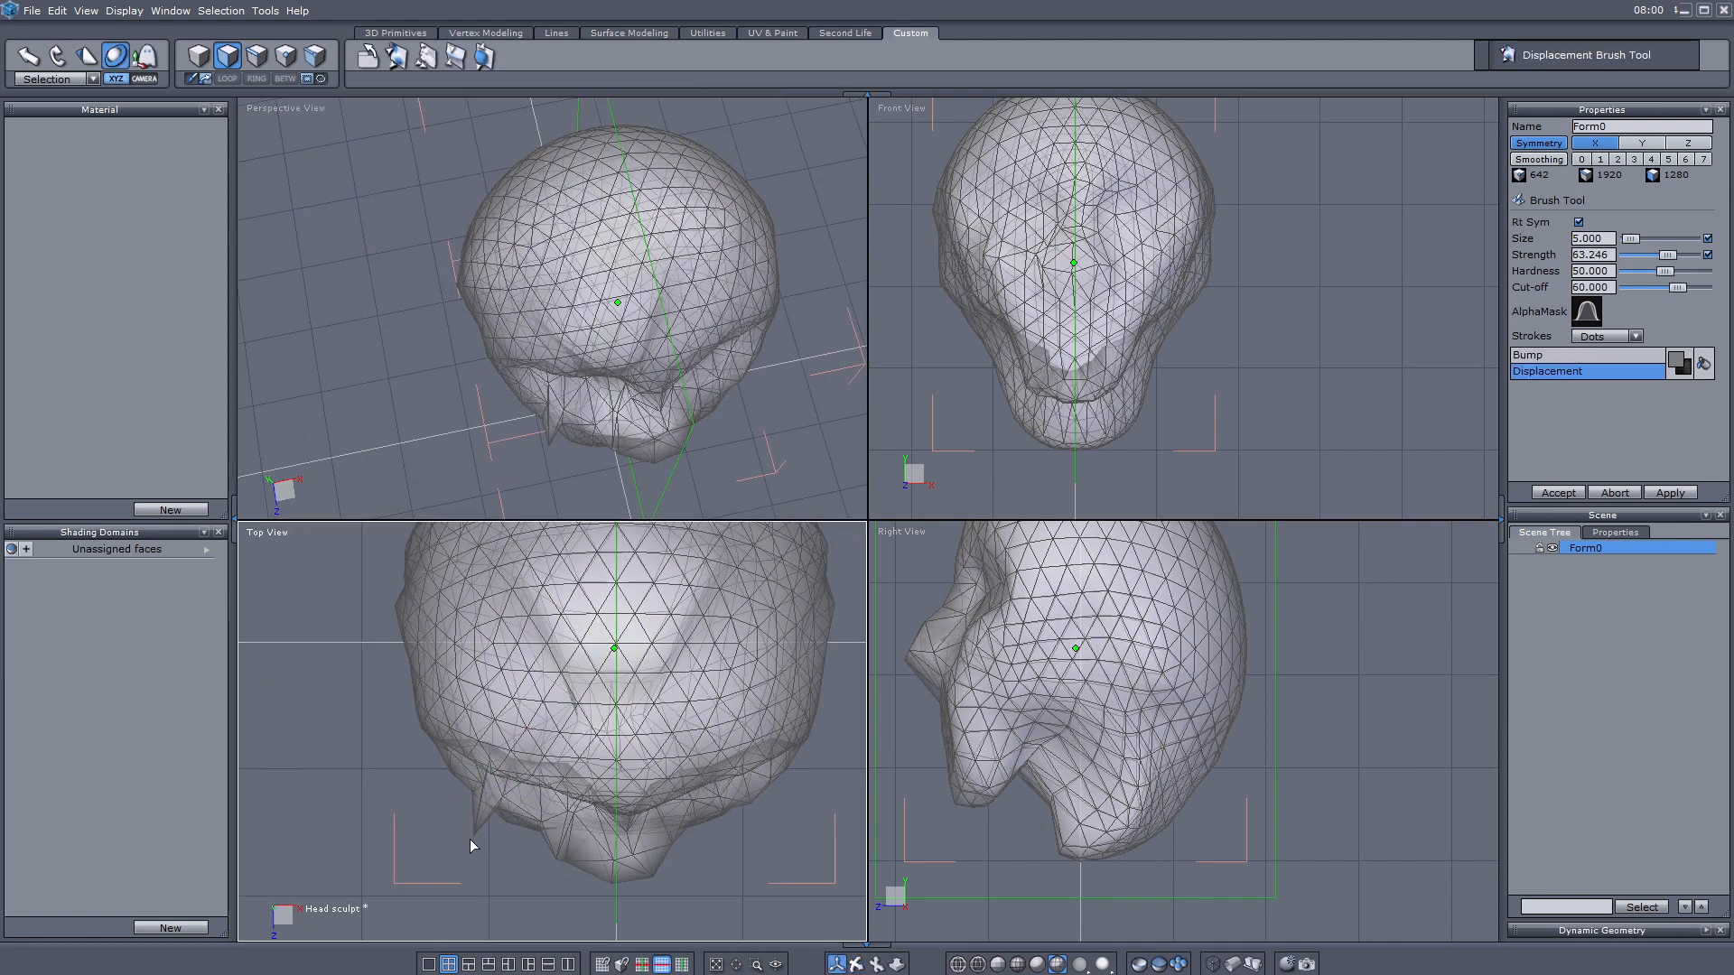
pyautogui.click(426, 56)
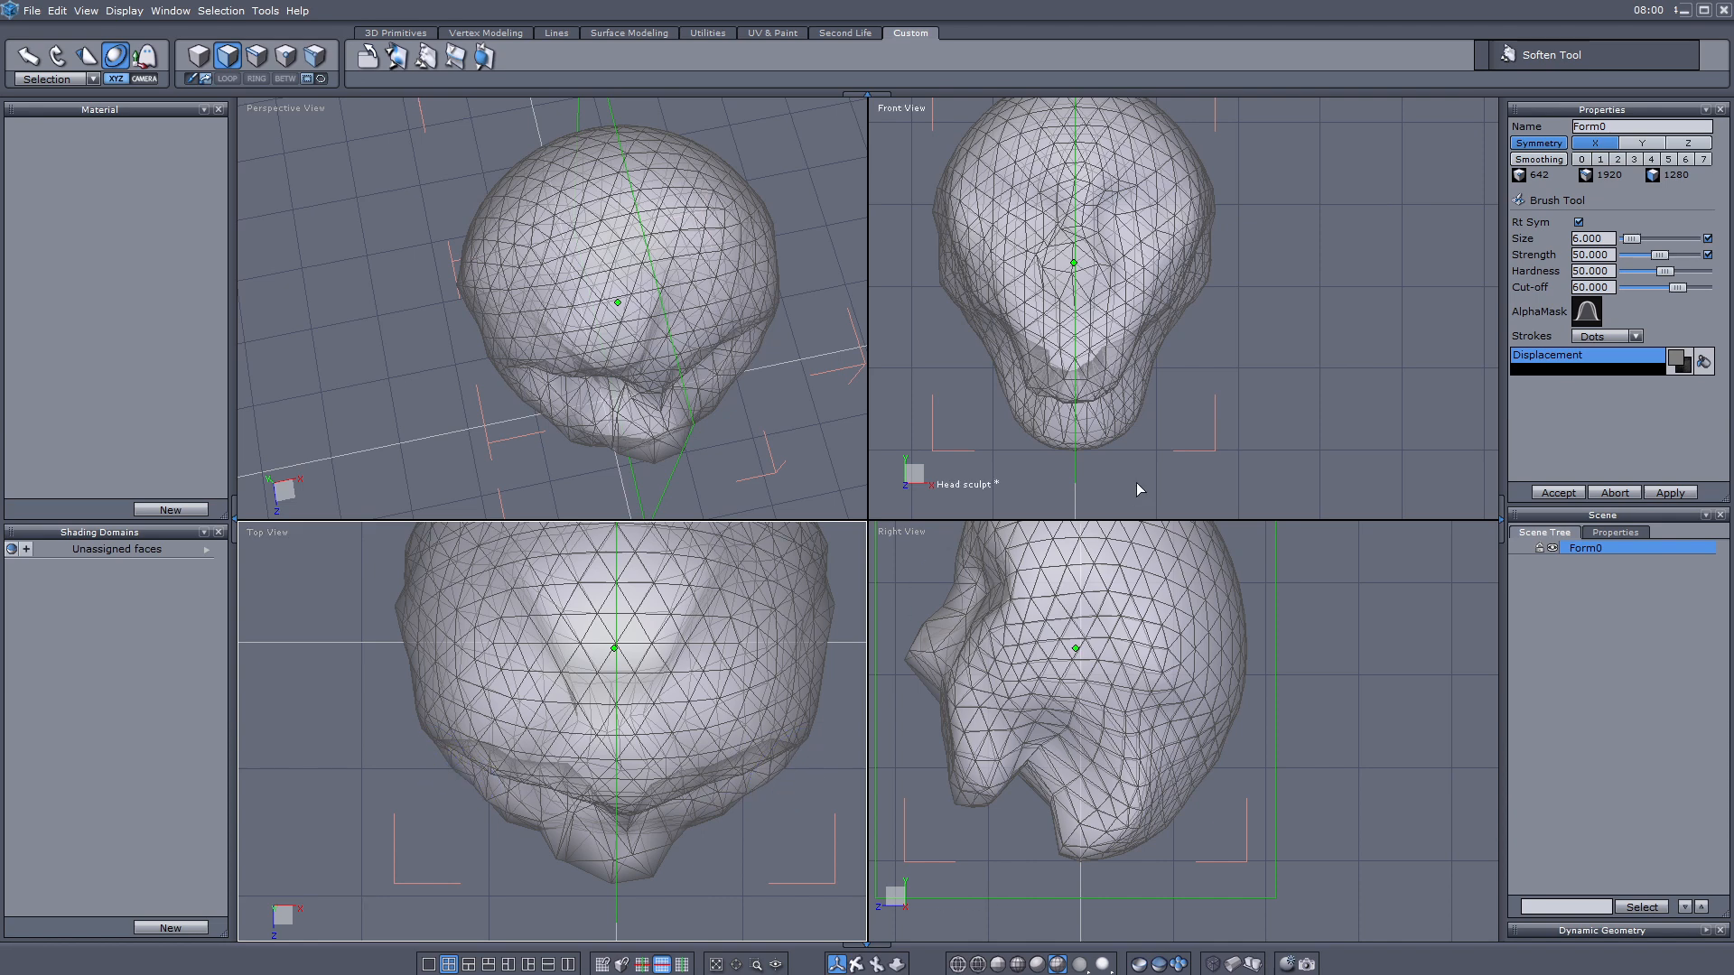
# Step: Carve the eye sockets with the Displacement Brush and soften them with the Soften Tool at size 7
pyautogui.click(425, 56)
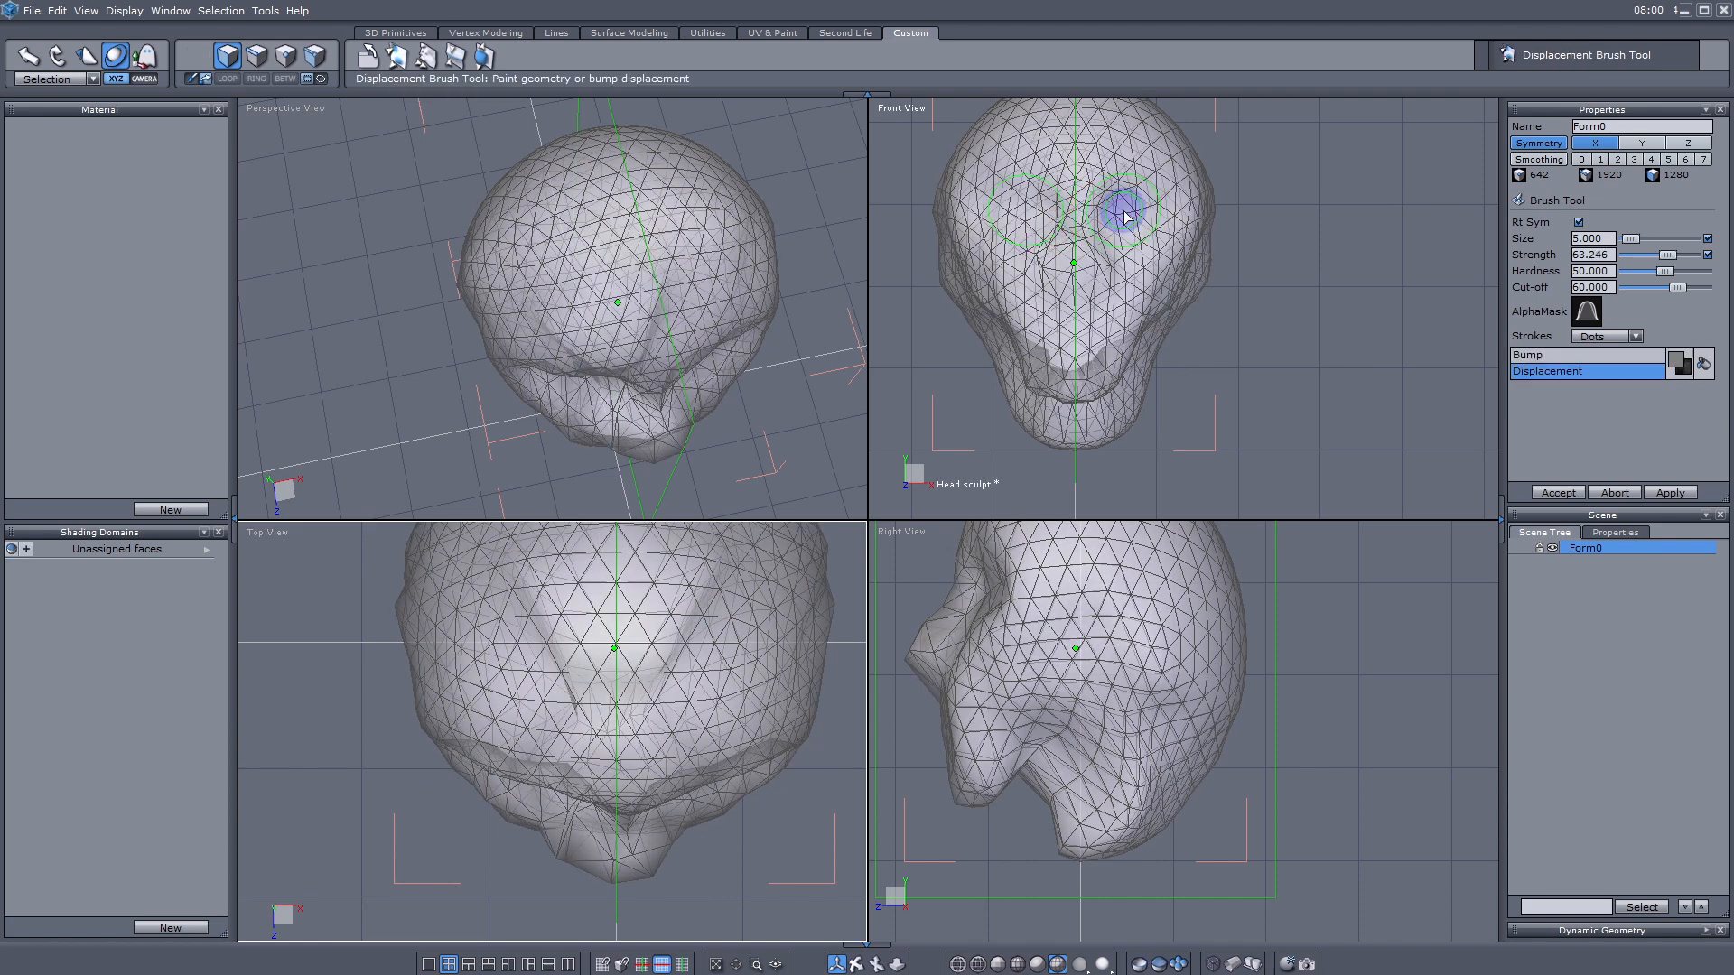
pyautogui.moveTo(1162, 209)
pyautogui.mouseDown()
pyautogui.moveTo(1117, 202)
pyautogui.moveTo(1145, 203)
pyautogui.moveTo(1139, 229)
pyautogui.moveTo(1207, 213)
pyautogui.moveTo(1164, 211)
pyautogui.mouseUp()
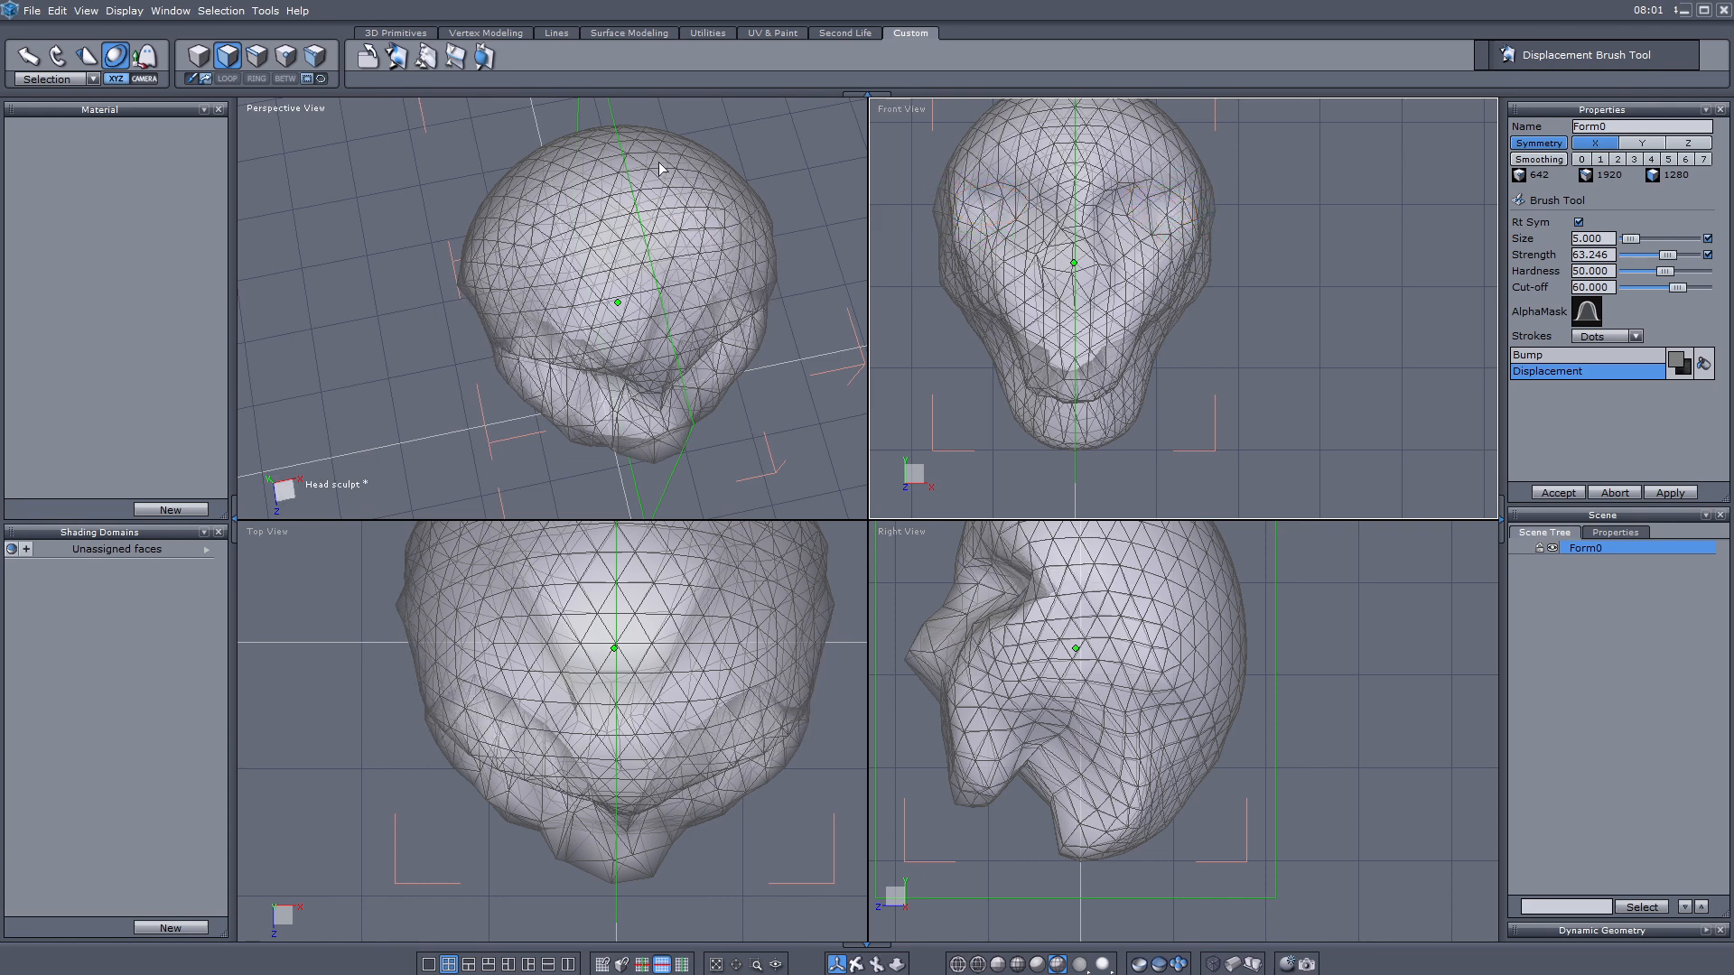
pyautogui.click(396, 56)
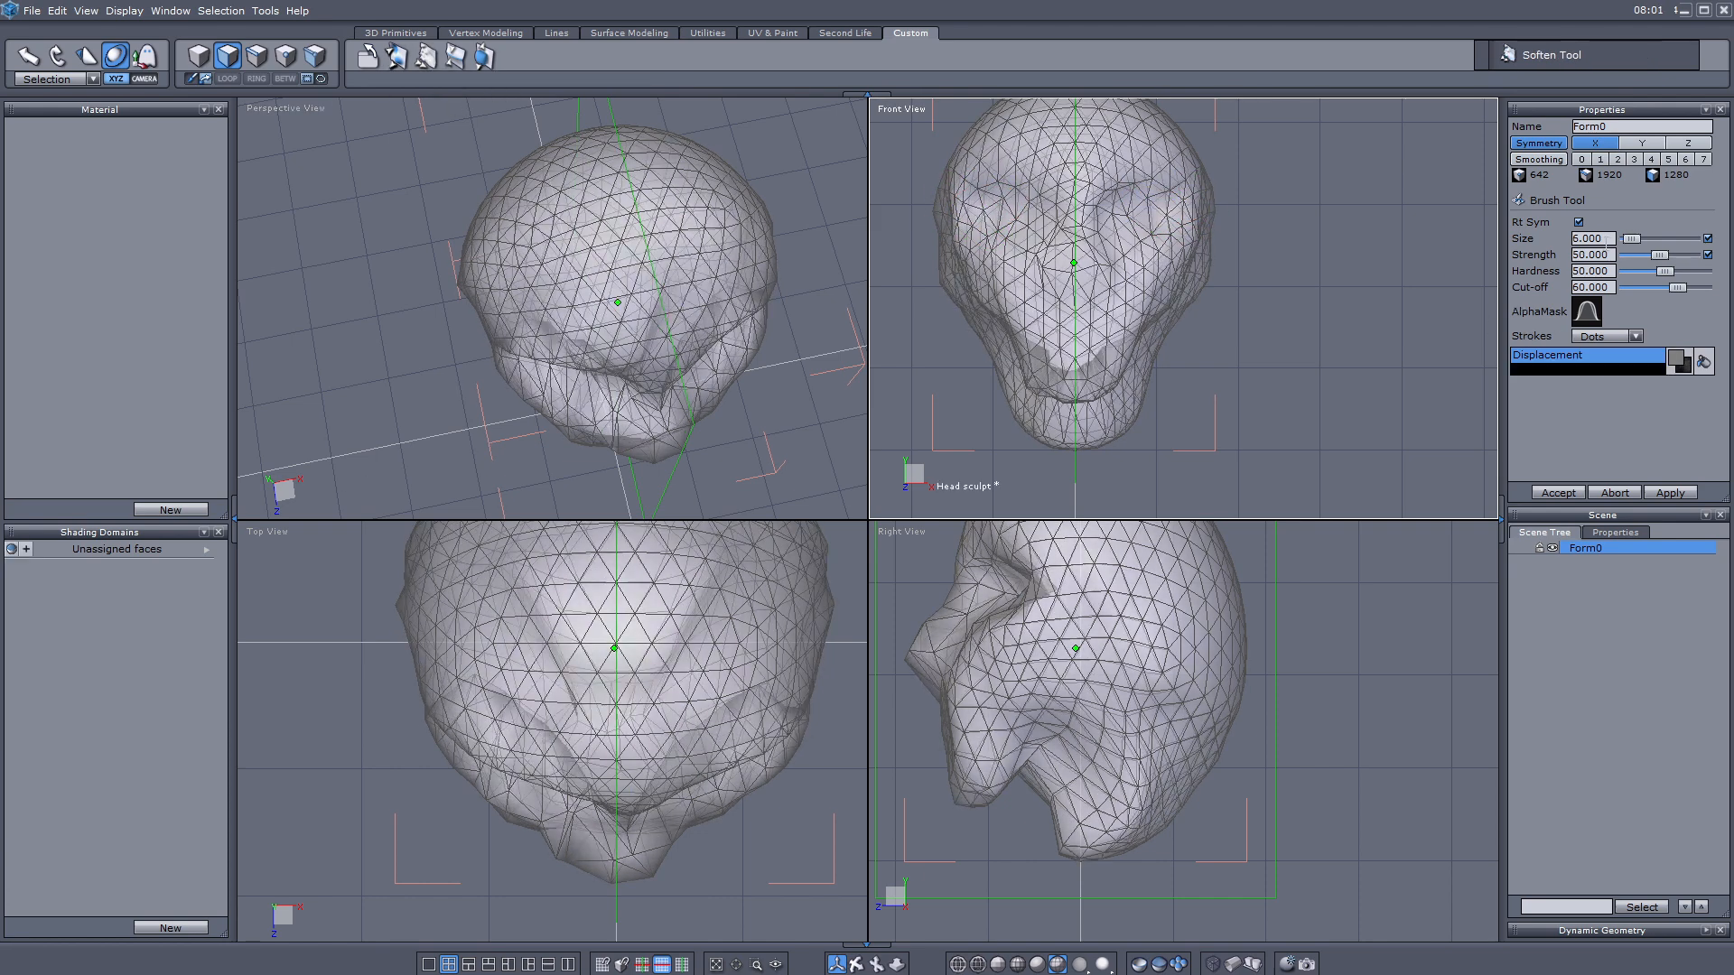
pyautogui.moveTo(1174, 203)
pyautogui.mouseDown()
pyautogui.moveTo(1123, 193)
pyautogui.moveTo(1149, 194)
pyautogui.moveTo(1144, 213)
pyautogui.moveTo(1122, 186)
pyautogui.moveTo(1157, 183)
pyautogui.moveTo(1125, 186)
pyautogui.moveTo(1179, 212)
pyautogui.mouseUp()
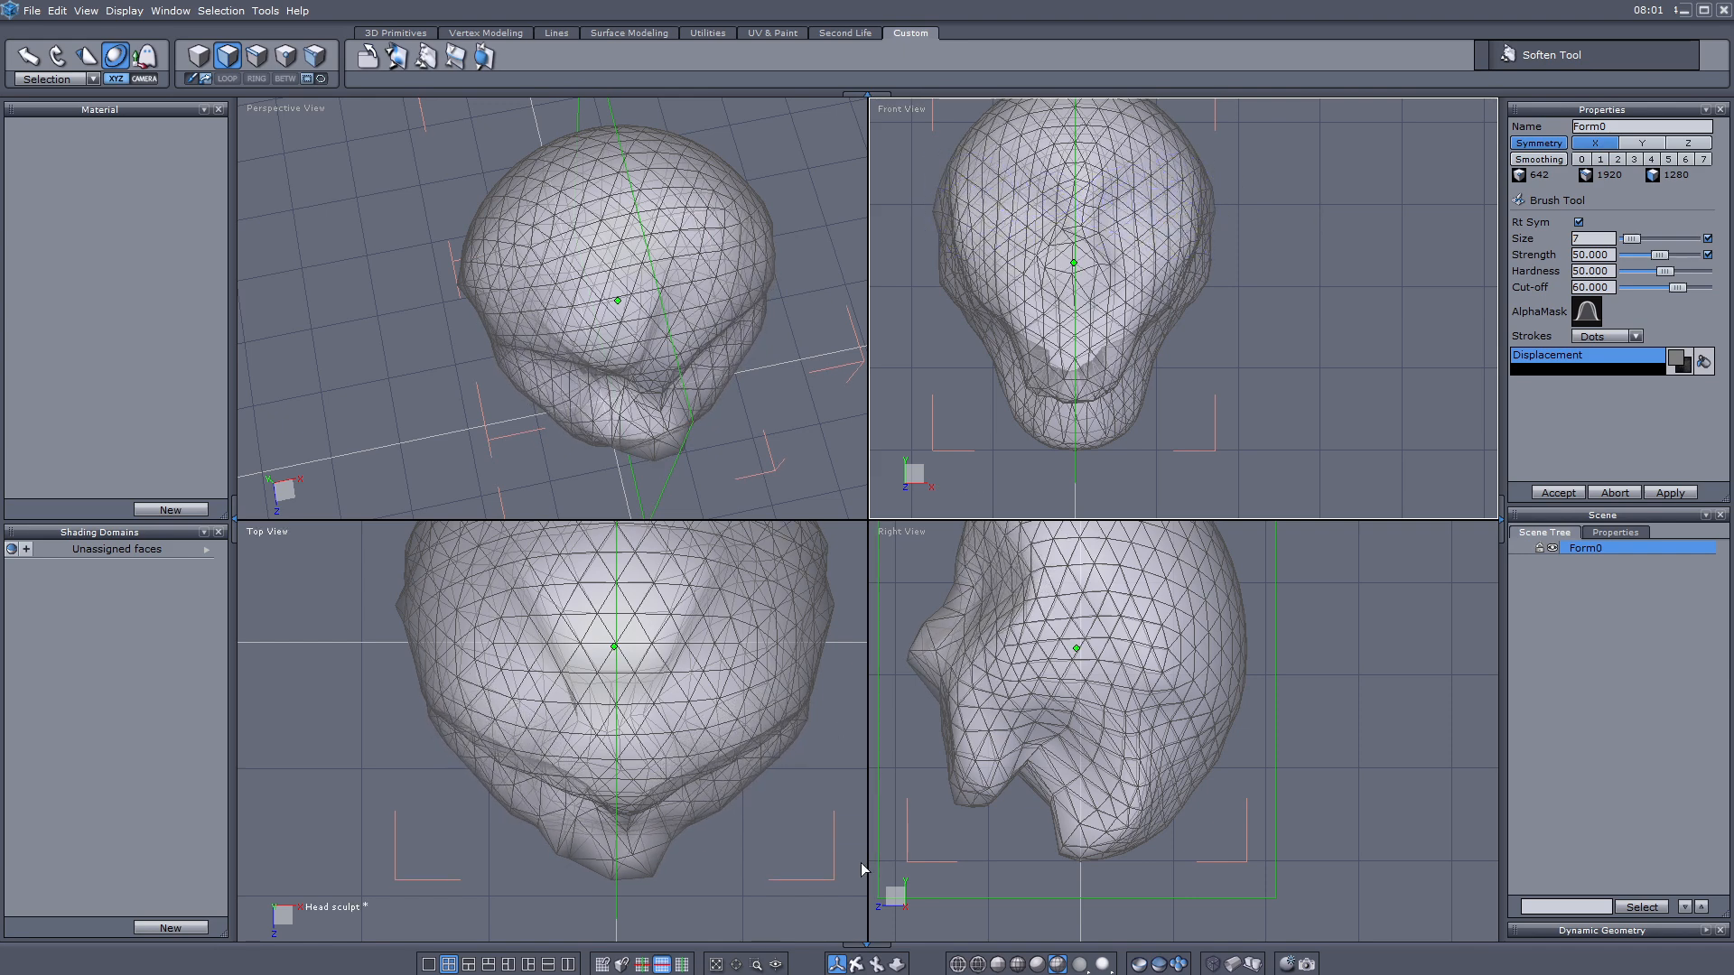
# Step: Compare the face with and without the last softening by undoing and redoing it, and accept the softened version
pyautogui.click(856, 964)
pyautogui.press('c')
pyautogui.scroll(5, 648, 359)
pyautogui.moveTo(648, 358)
pyautogui.mouseDown(button='middle')
pyautogui.moveTo(778, 356)
pyautogui.moveTo(755, 355)
pyautogui.mouseUp(button='middle')
pyautogui.hotkey('ctrl', 'z')
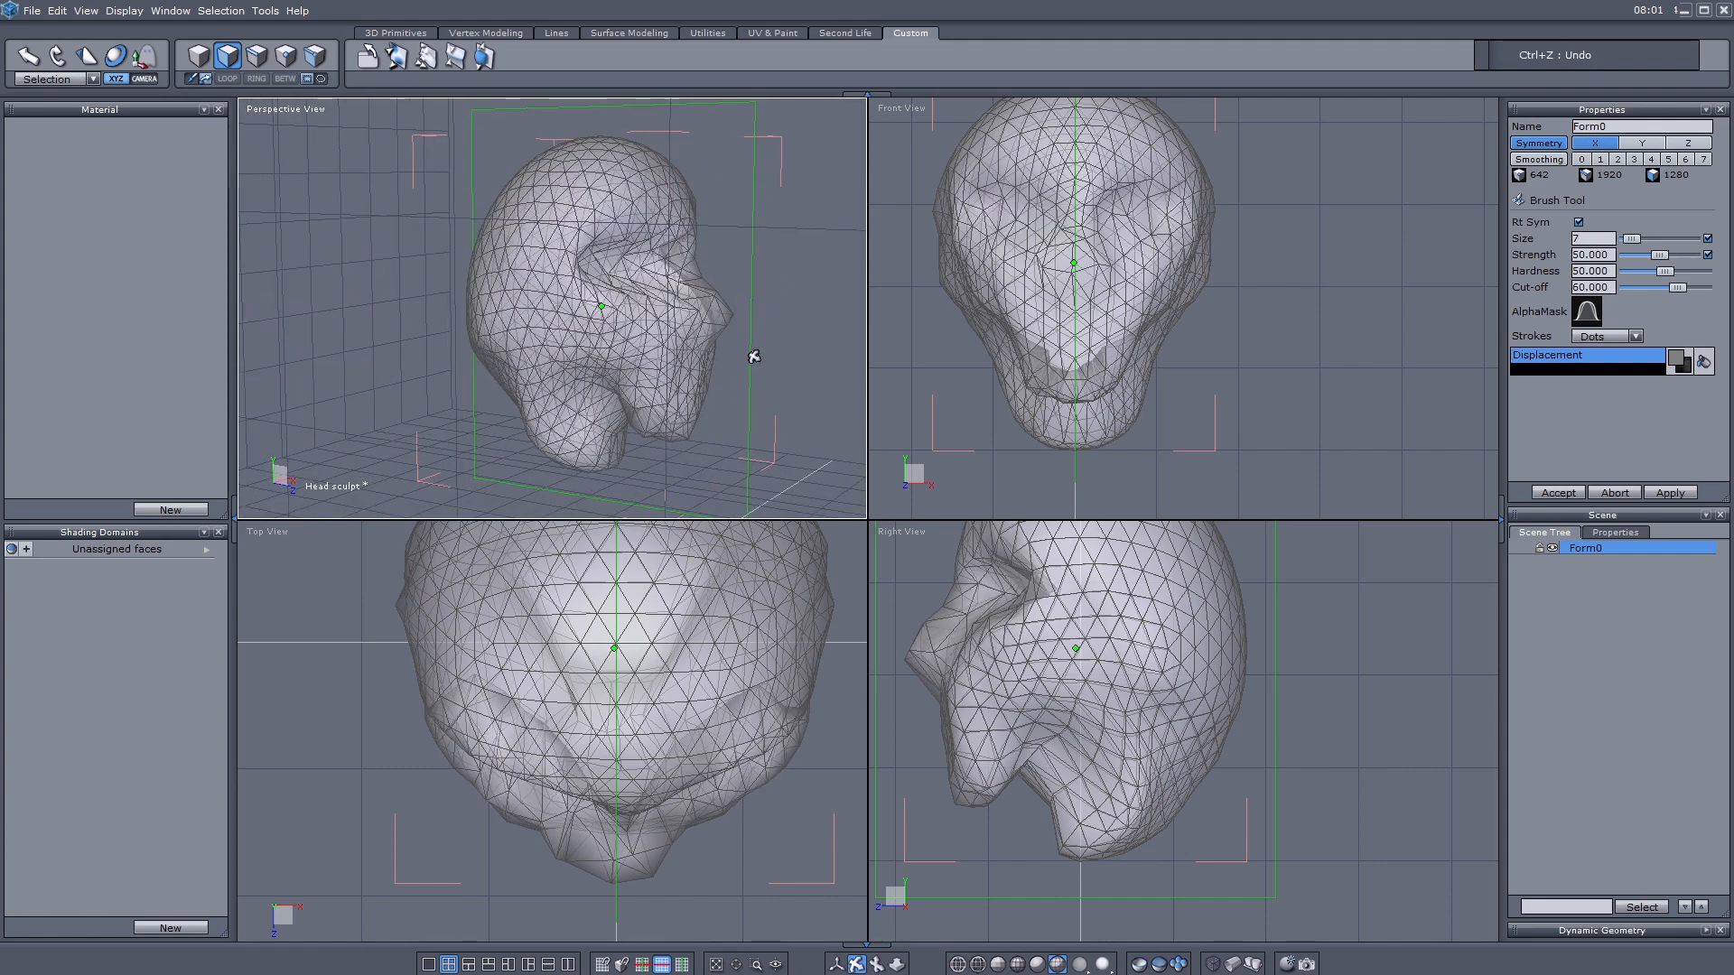
pyautogui.click(57, 10)
pyautogui.click(77, 52)
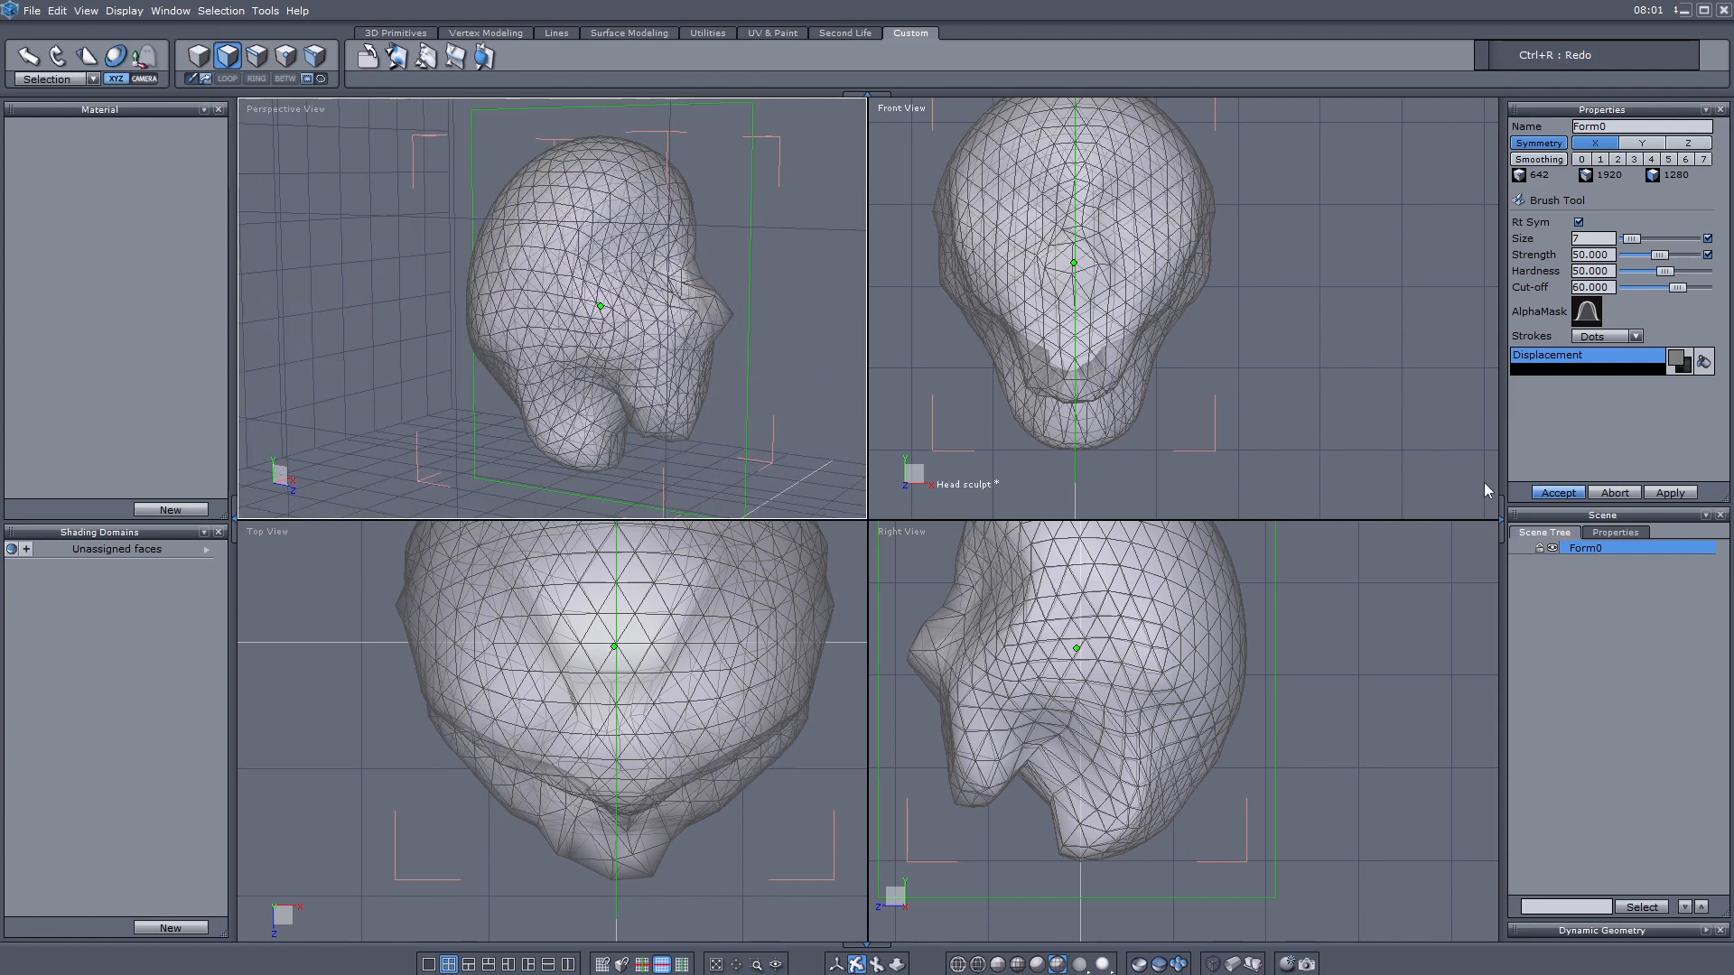
pyautogui.click(1557, 492)
# Step: Extend the neck downward and even out its lower end with the Inflate Tool at size 5
pyautogui.moveTo(821, 476)
pyautogui.mouseDown(button='middle')
pyautogui.moveTo(782, 426)
pyautogui.moveTo(696, 380)
pyautogui.moveTo(609, 414)
pyautogui.moveTo(600, 437)
pyautogui.moveTo(398, 425)
pyautogui.moveTo(632, 424)
pyautogui.mouseUp(button='middle')
pyautogui.click(485, 57)
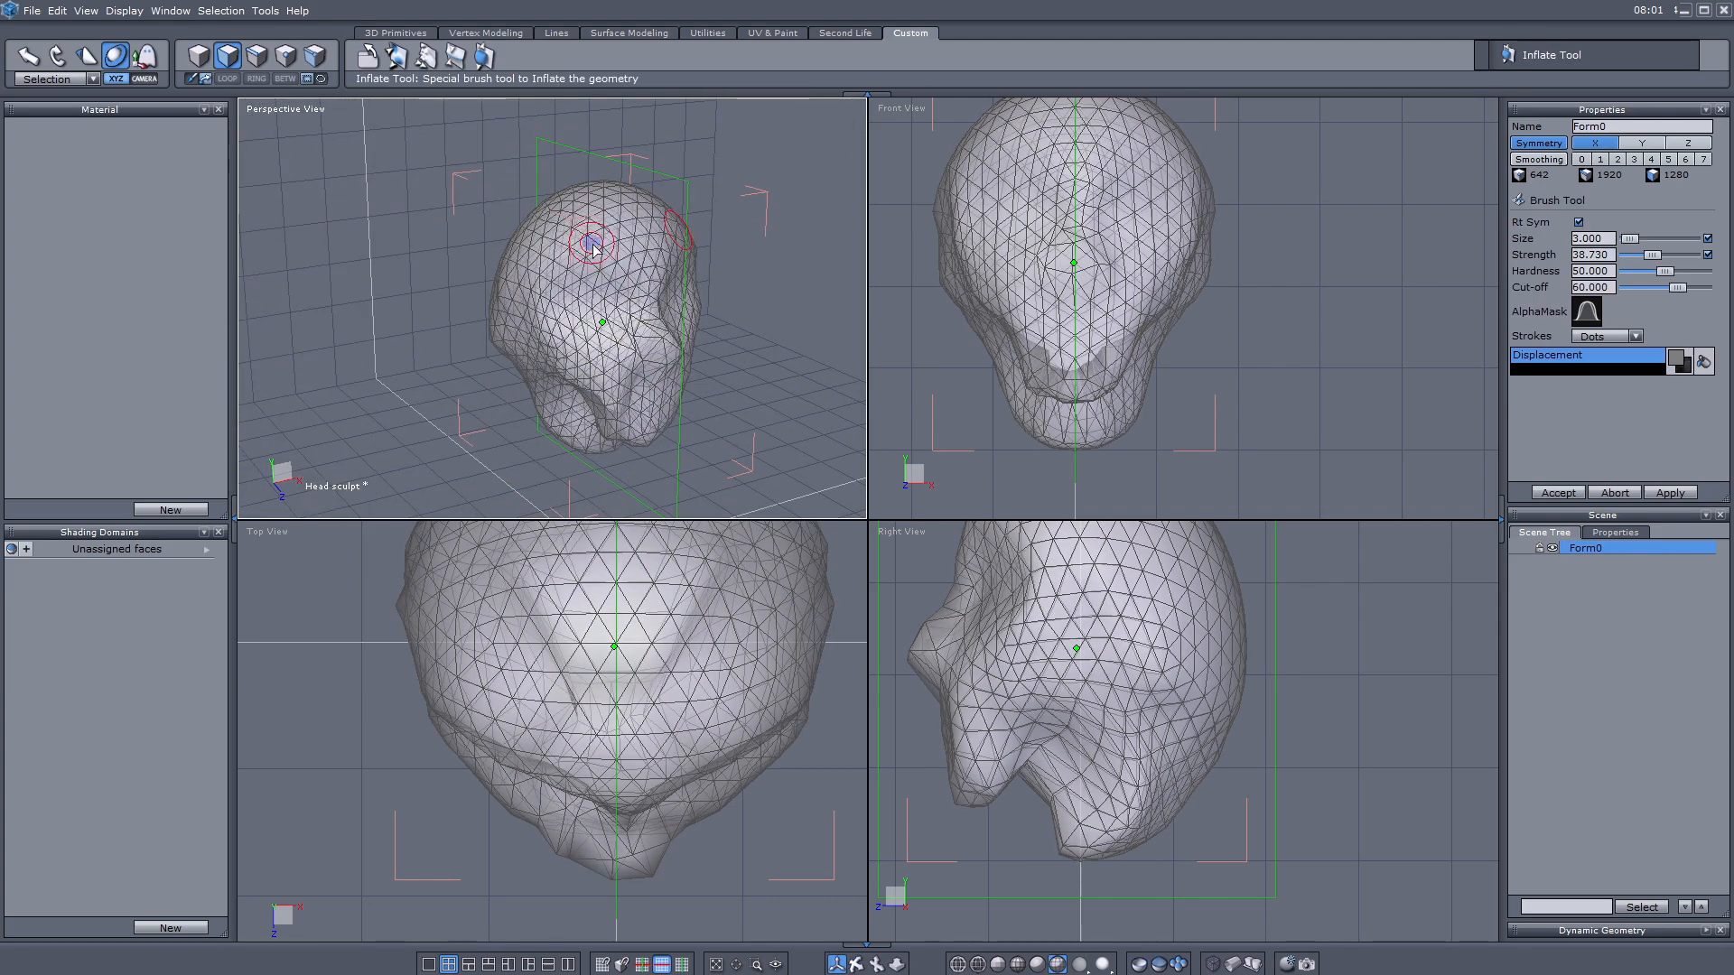
pyautogui.write('5')
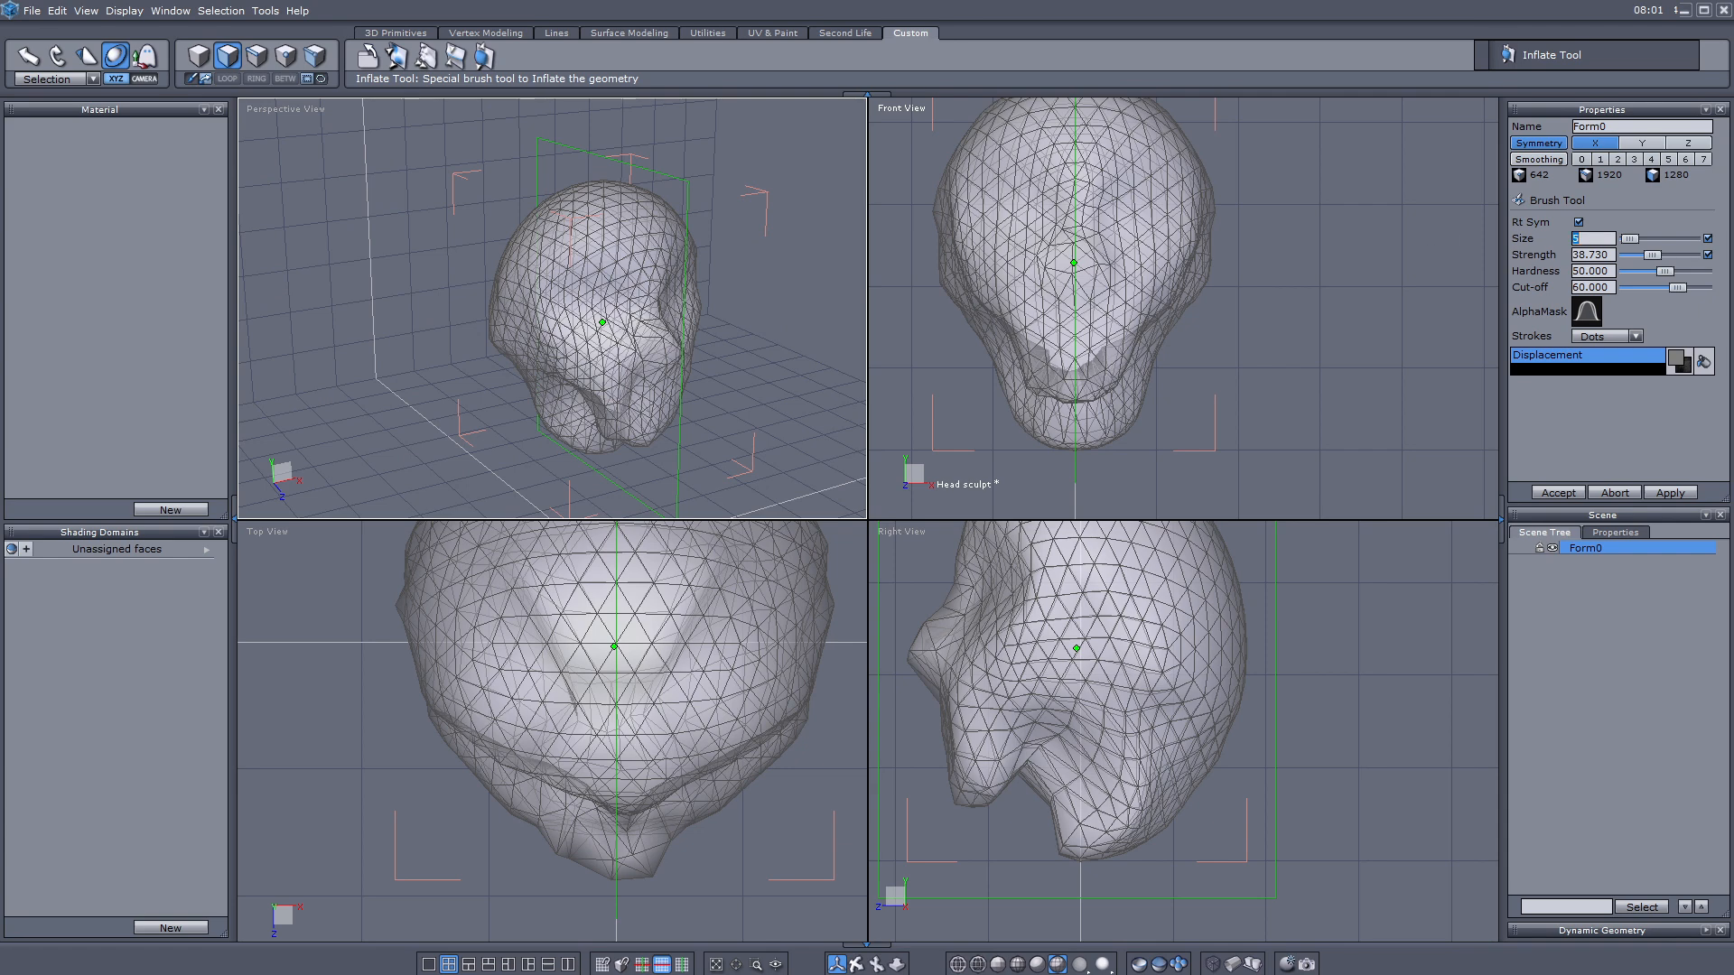
pyautogui.scroll(-1, 1236, 215)
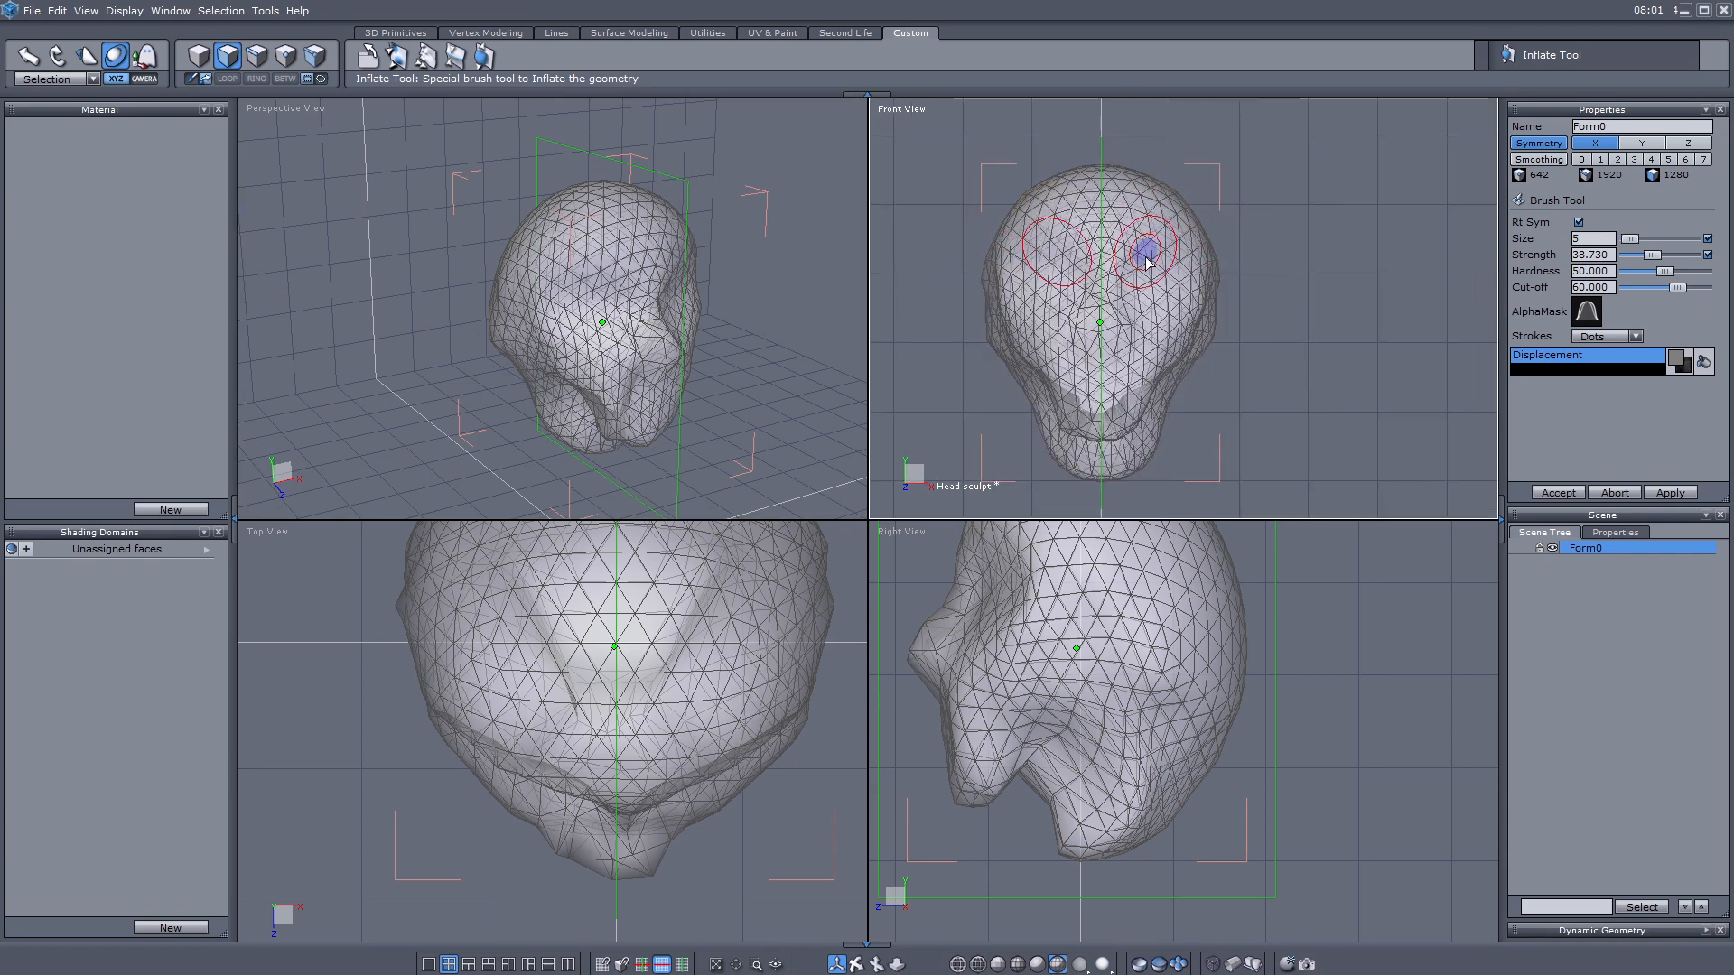
pyautogui.moveTo(1133, 438)
pyautogui.mouseDown()
pyautogui.moveTo(1113, 485)
pyautogui.moveTo(1134, 482)
pyautogui.mouseUp()
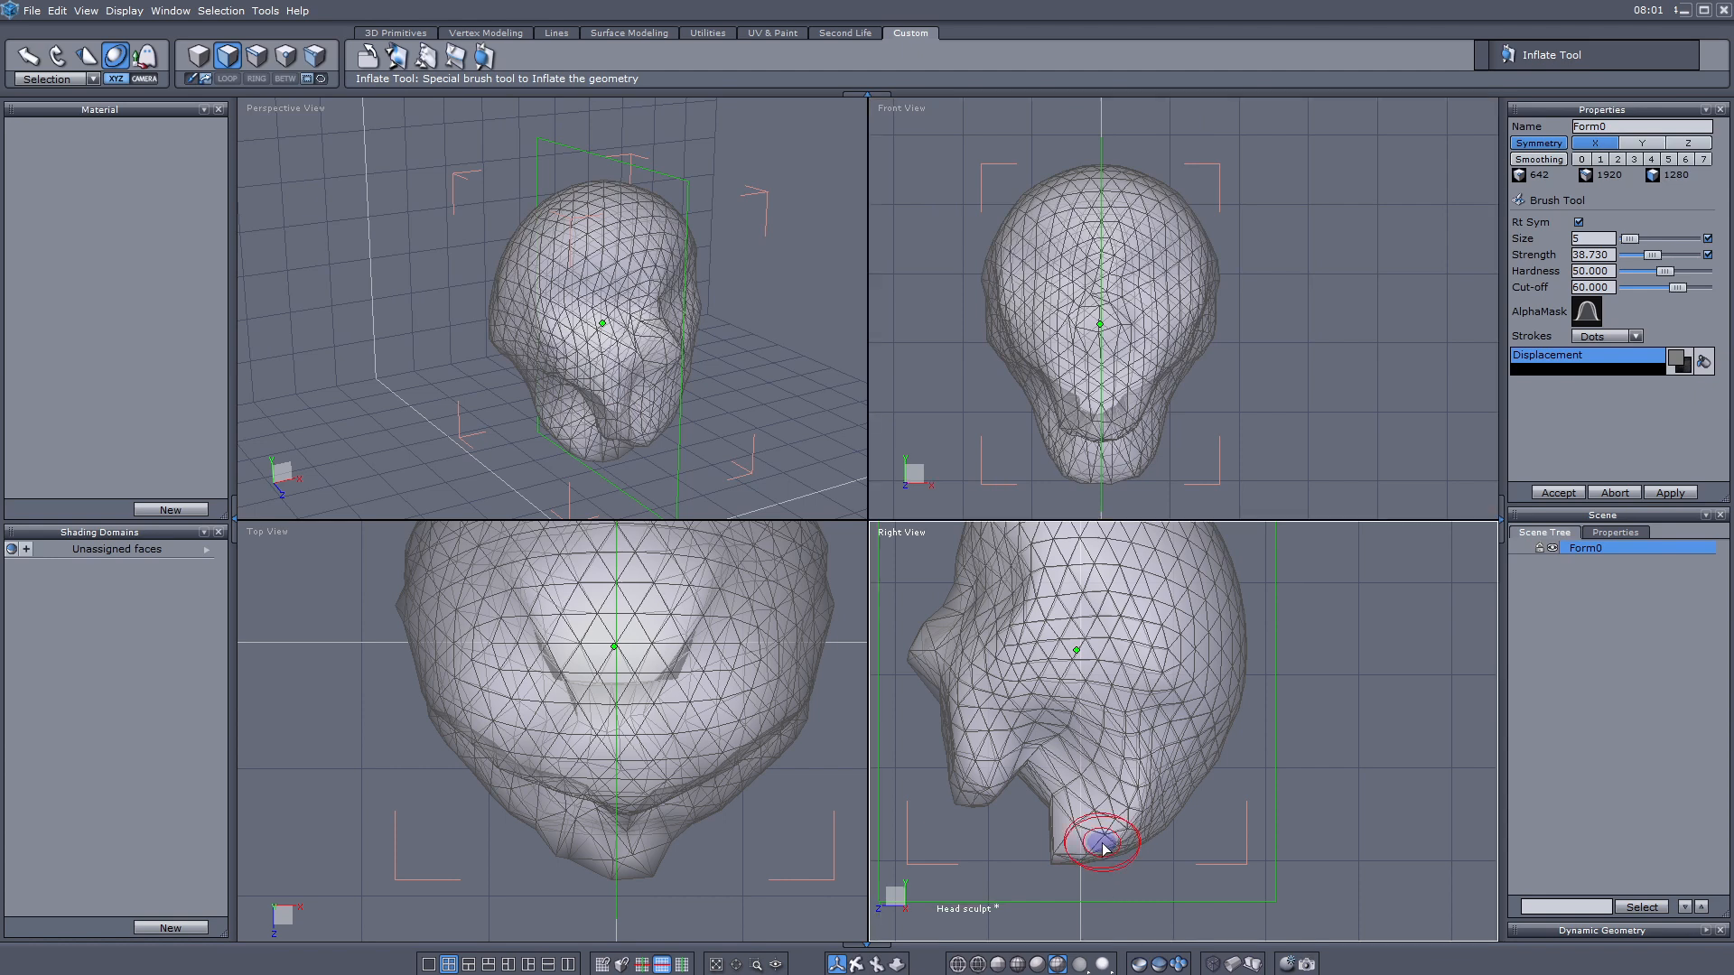
pyautogui.moveTo(1130, 864)
pyautogui.mouseDown()
pyautogui.moveTo(1065, 874)
pyautogui.moveTo(1086, 882)
pyautogui.mouseUp()
pyautogui.moveTo(1138, 490)
pyautogui.mouseDown()
pyautogui.moveTo(1106, 479)
pyautogui.moveTo(1129, 518)
pyautogui.mouseUp()
pyautogui.moveTo(1172, 456); pyautogui.dragTo(1181, 403, button='middle')
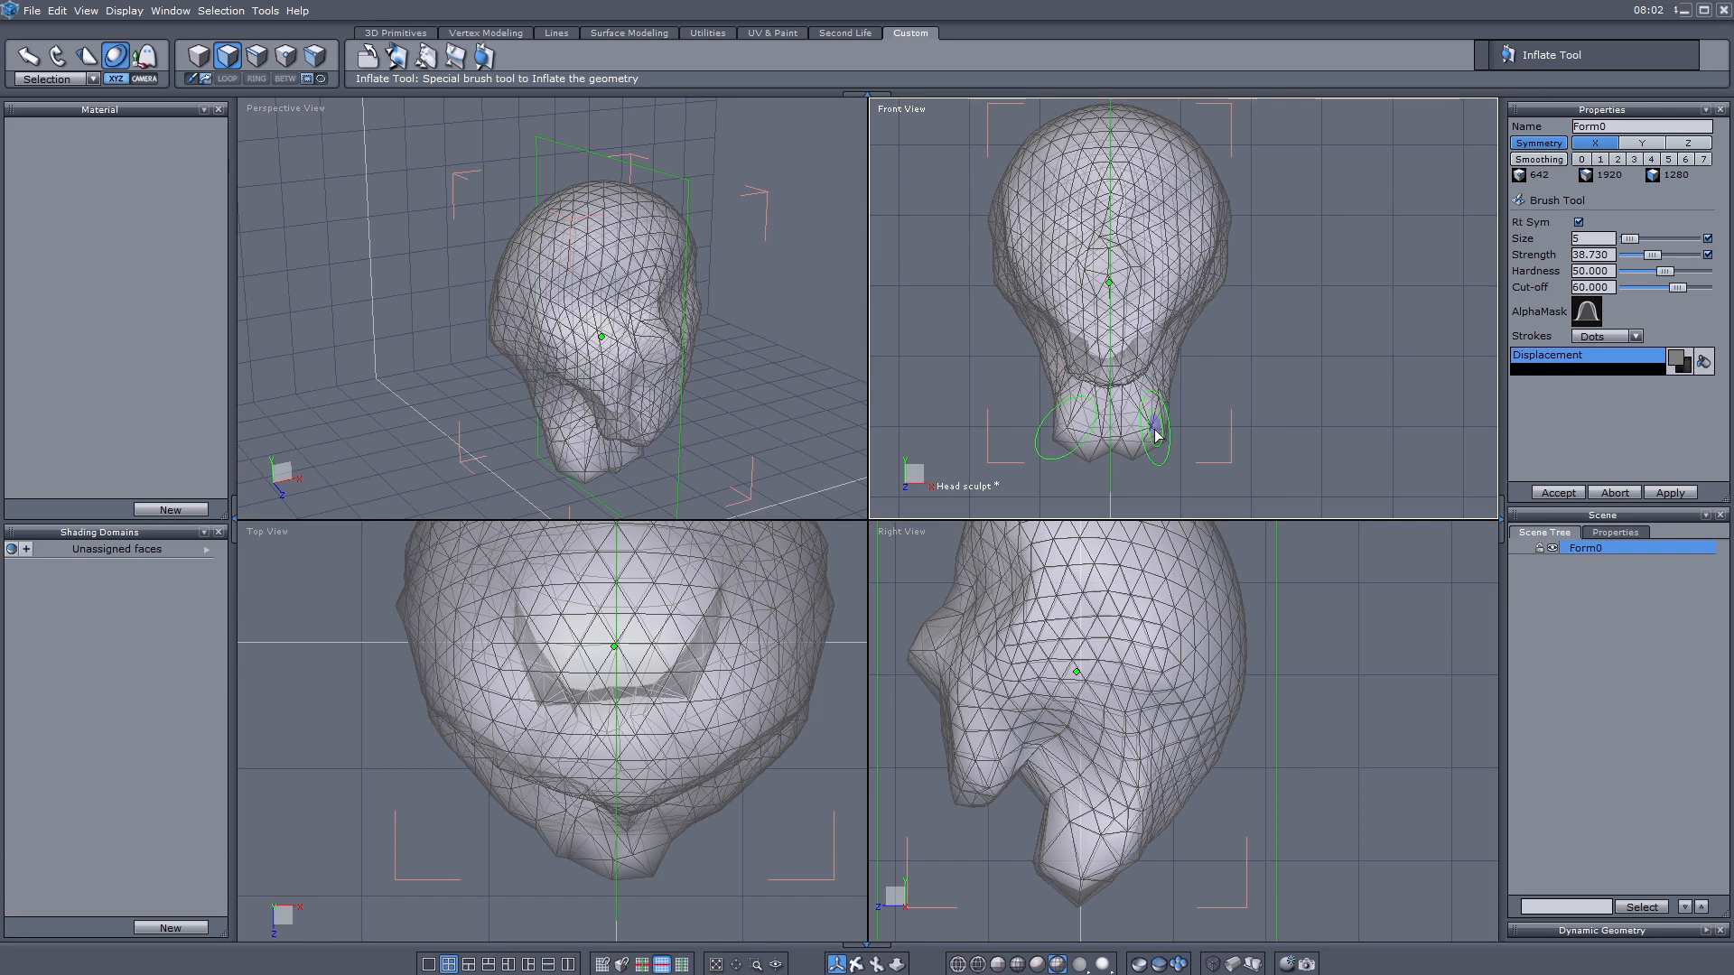
pyautogui.moveTo(1157, 435)
pyautogui.mouseDown()
pyautogui.moveTo(1129, 457)
pyautogui.moveTo(1168, 367)
pyautogui.mouseUp()
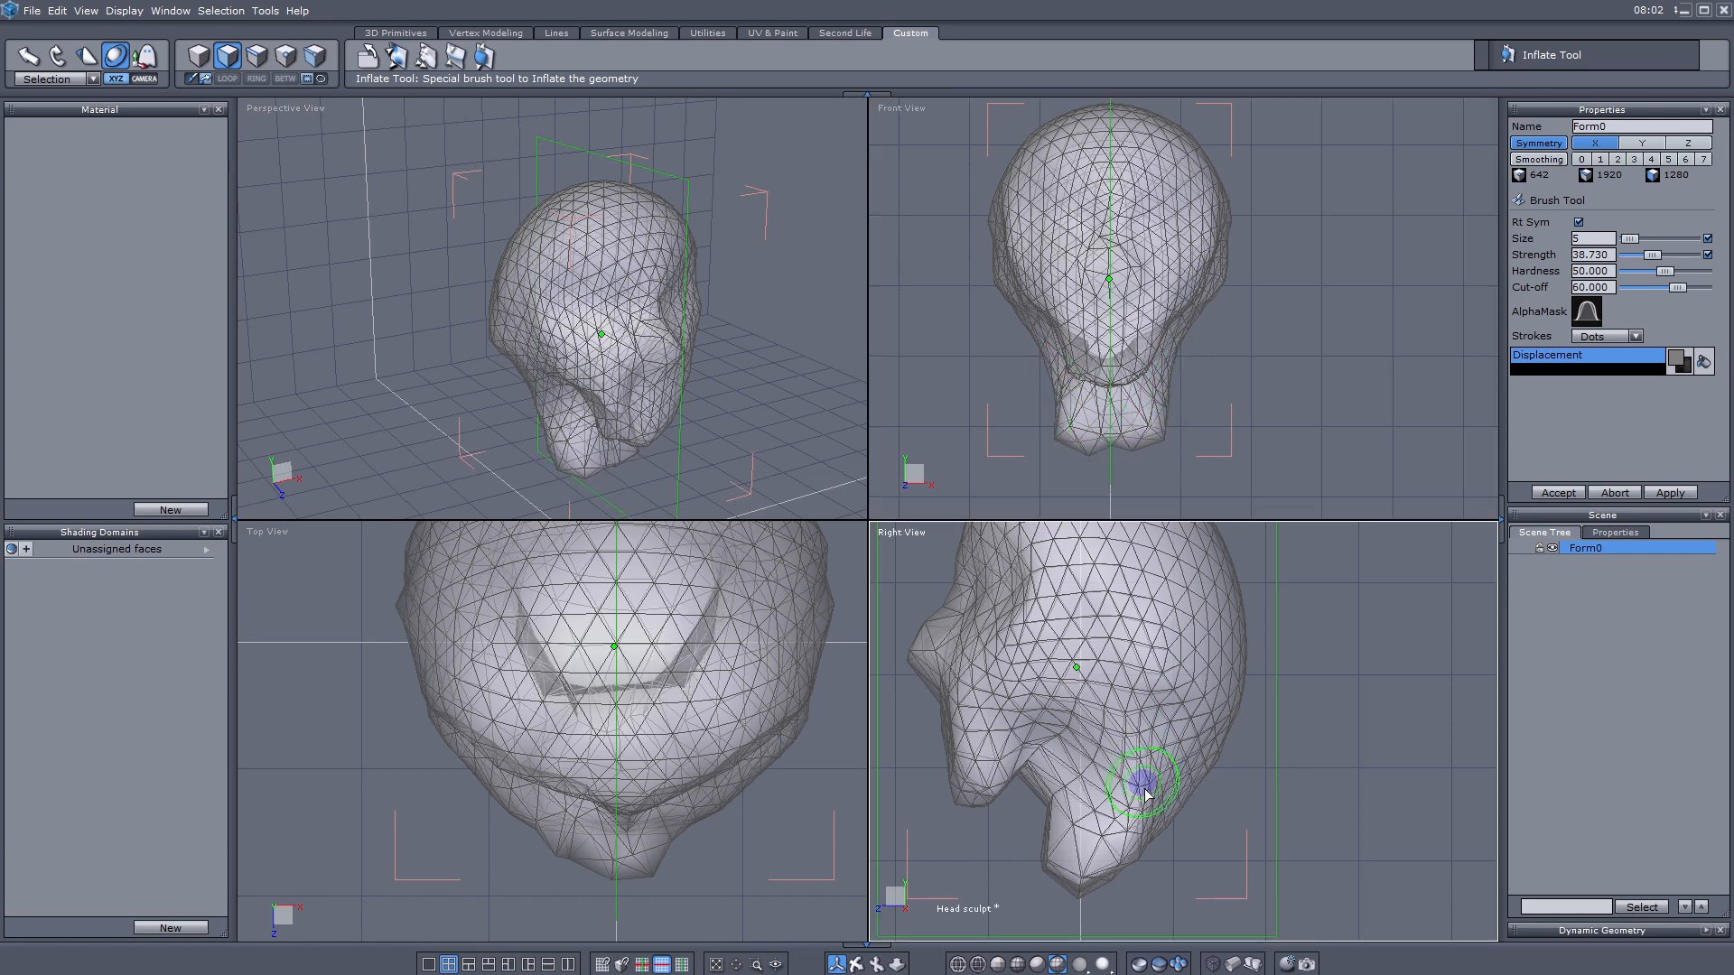
pyautogui.moveTo(1144, 788)
pyautogui.mouseDown()
pyautogui.moveTo(1091, 834)
pyautogui.moveTo(1143, 828)
pyautogui.moveTo(1092, 816)
pyautogui.moveTo(1122, 828)
pyautogui.moveTo(1101, 826)
pyautogui.mouseUp()
pyautogui.scroll(-5, 1097, 832)
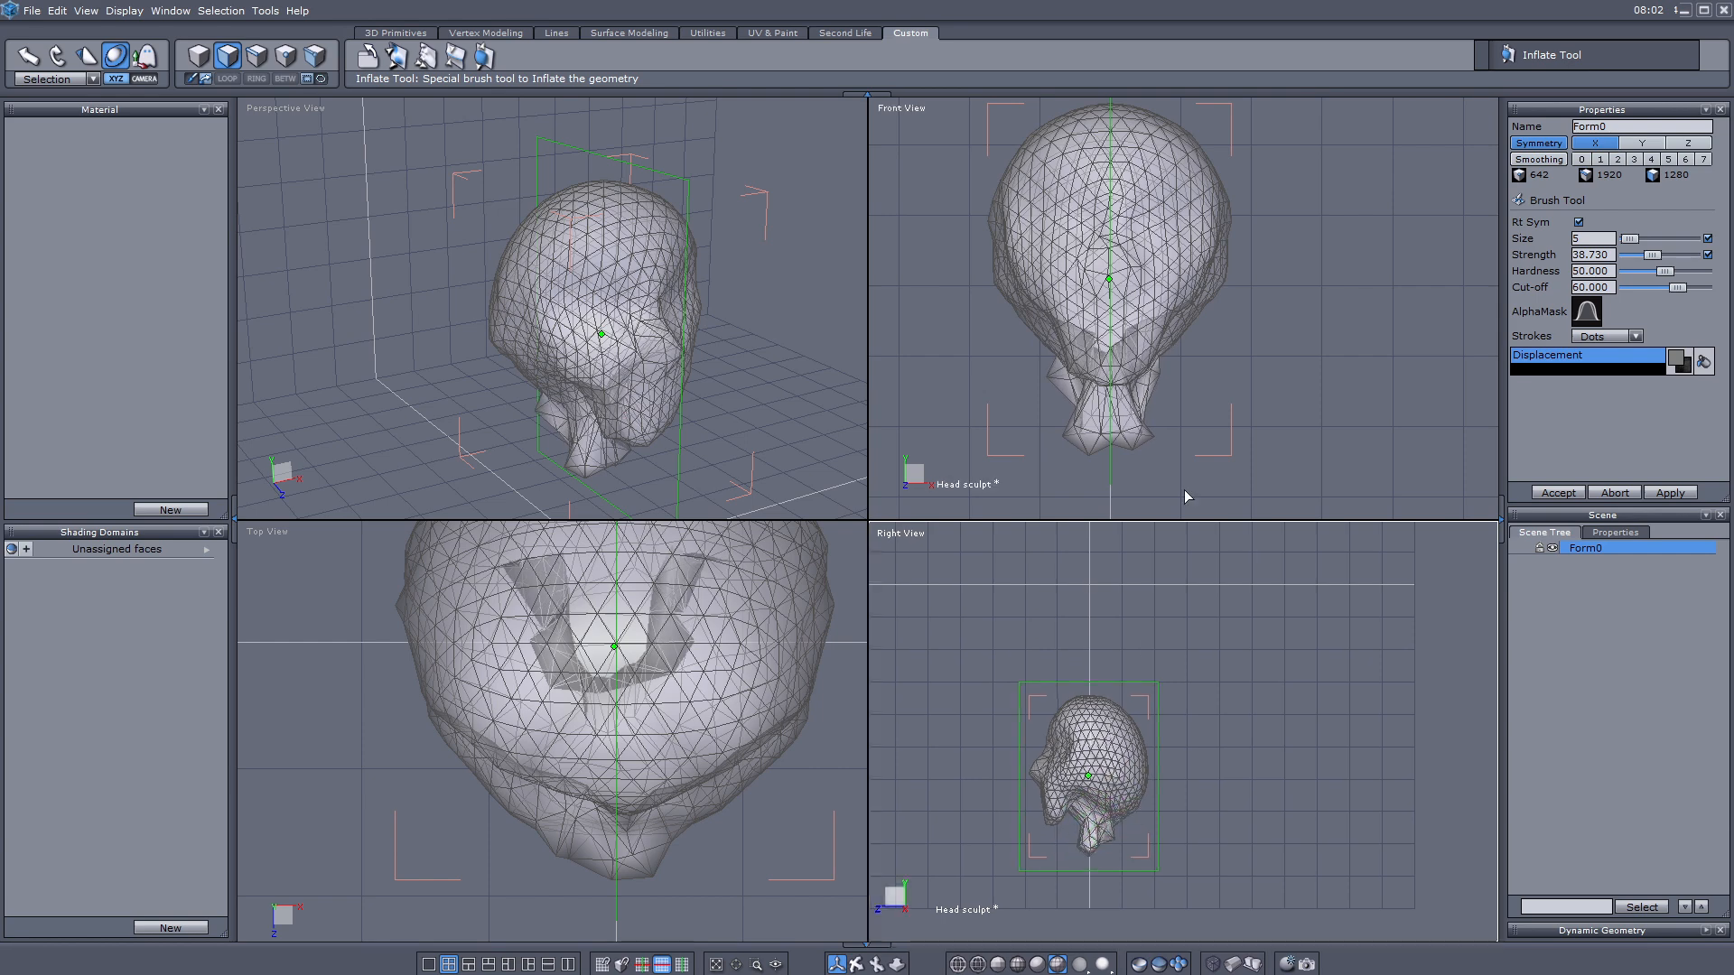
pyautogui.hotkey('ctrl', 'z')
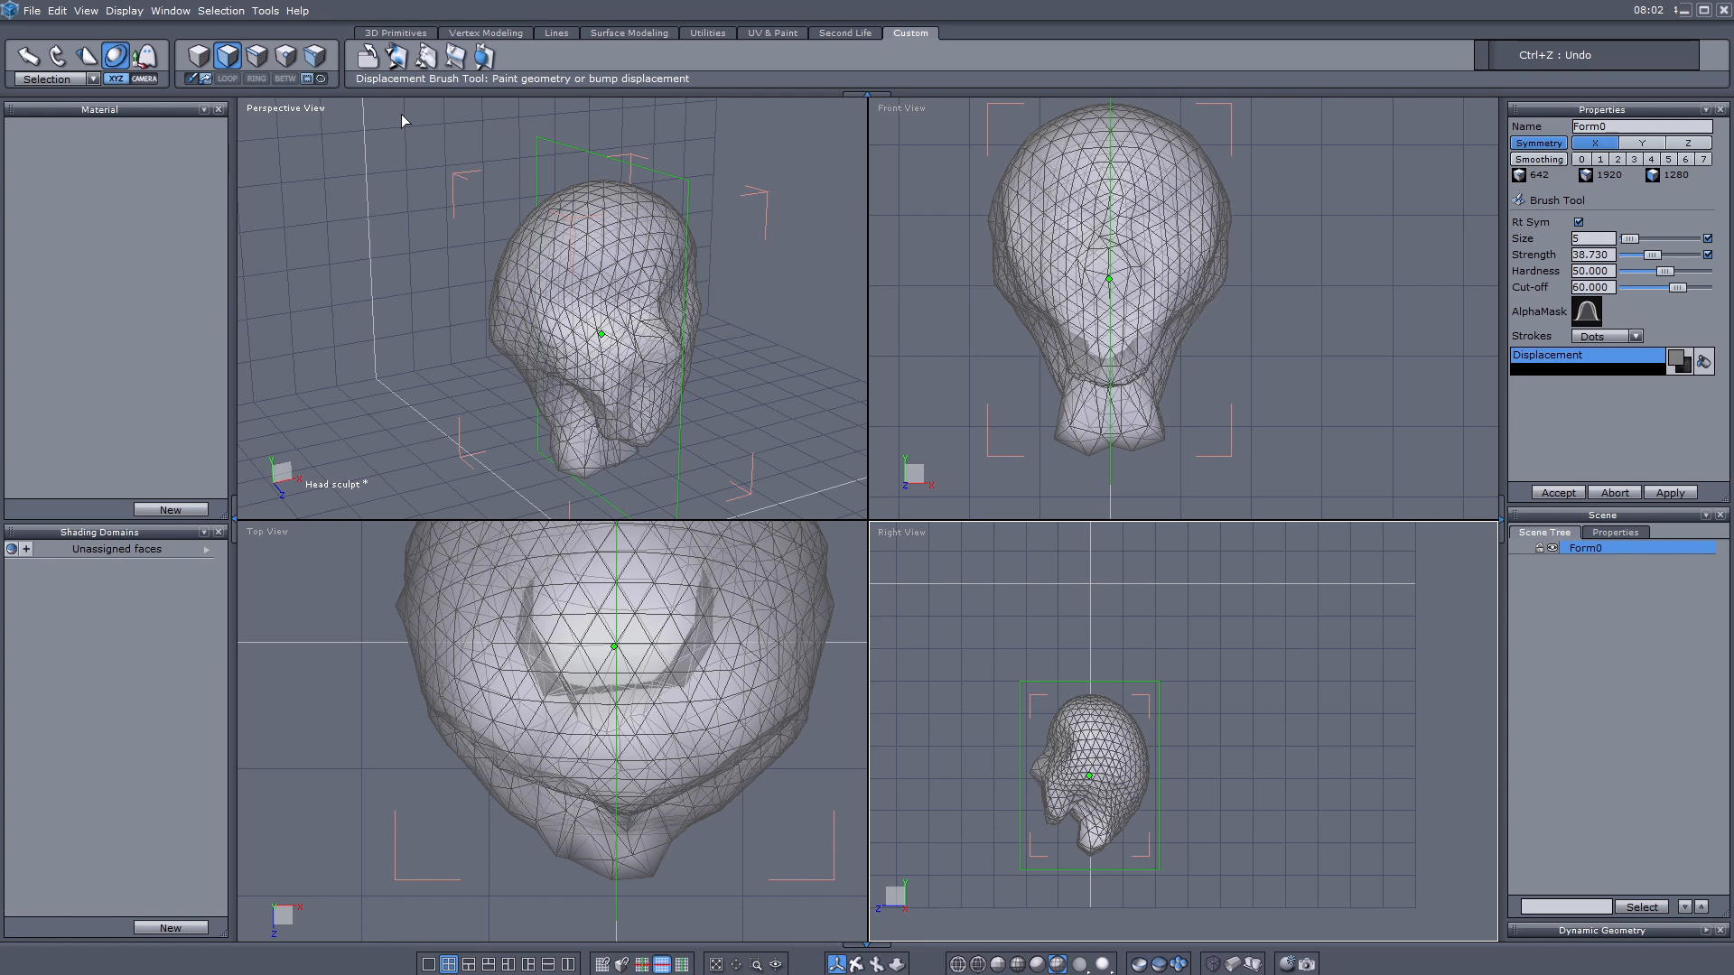
# Step: Thicken and flare the base of the neck with the Displacement Brush at size 5
pyautogui.click(398, 57)
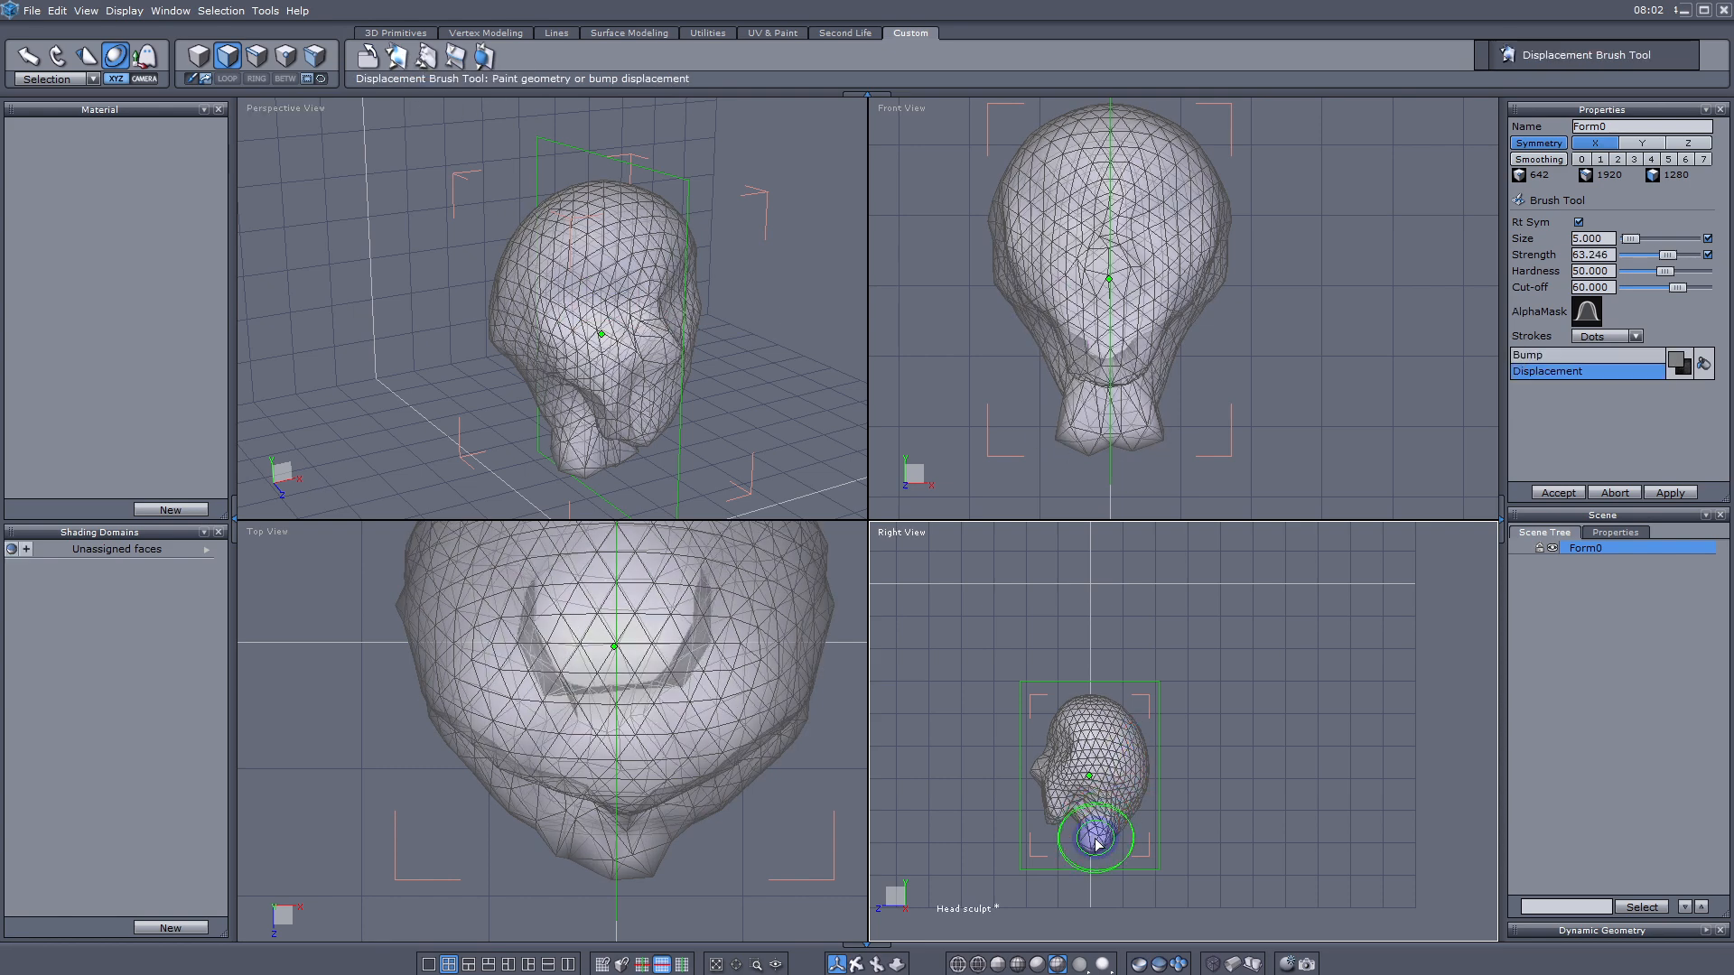
pyautogui.scroll(3, 1109, 804)
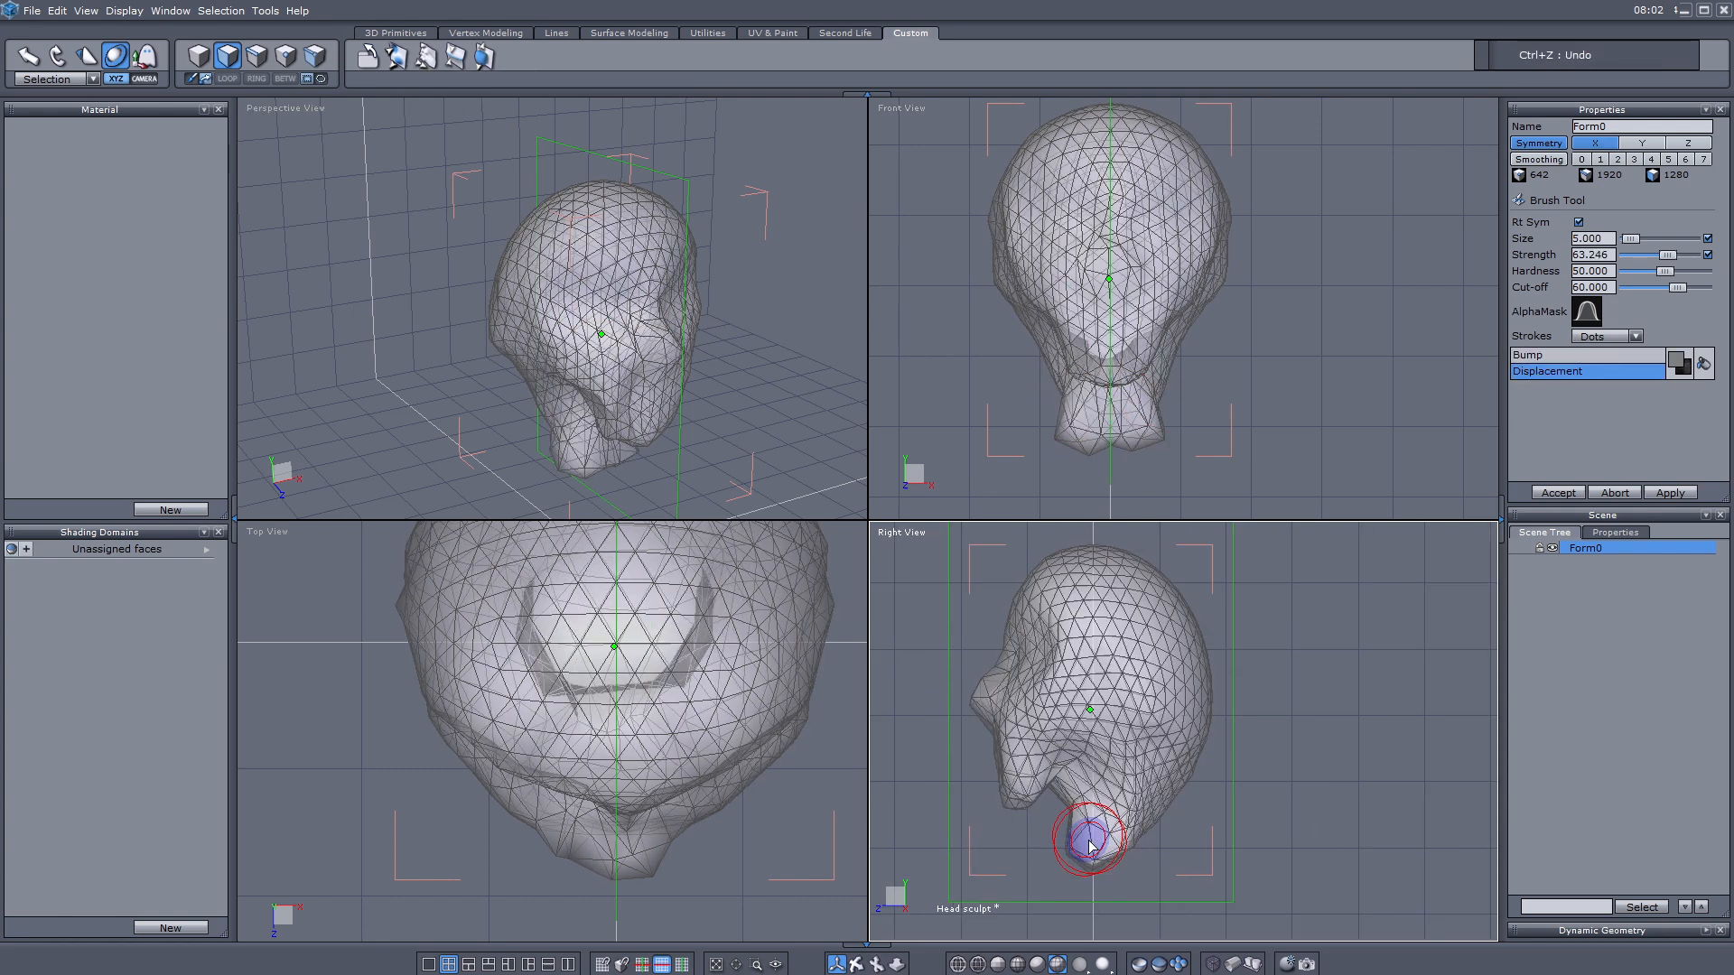
pyautogui.moveTo(1071, 844)
pyautogui.mouseDown()
pyautogui.moveTo(1154, 817)
pyautogui.moveTo(1162, 875)
pyautogui.moveTo(1114, 856)
pyautogui.moveTo(1176, 865)
pyautogui.moveTo(1111, 831)
pyautogui.moveTo(1153, 882)
pyautogui.moveTo(1095, 863)
pyautogui.moveTo(1078, 887)
pyautogui.mouseUp()
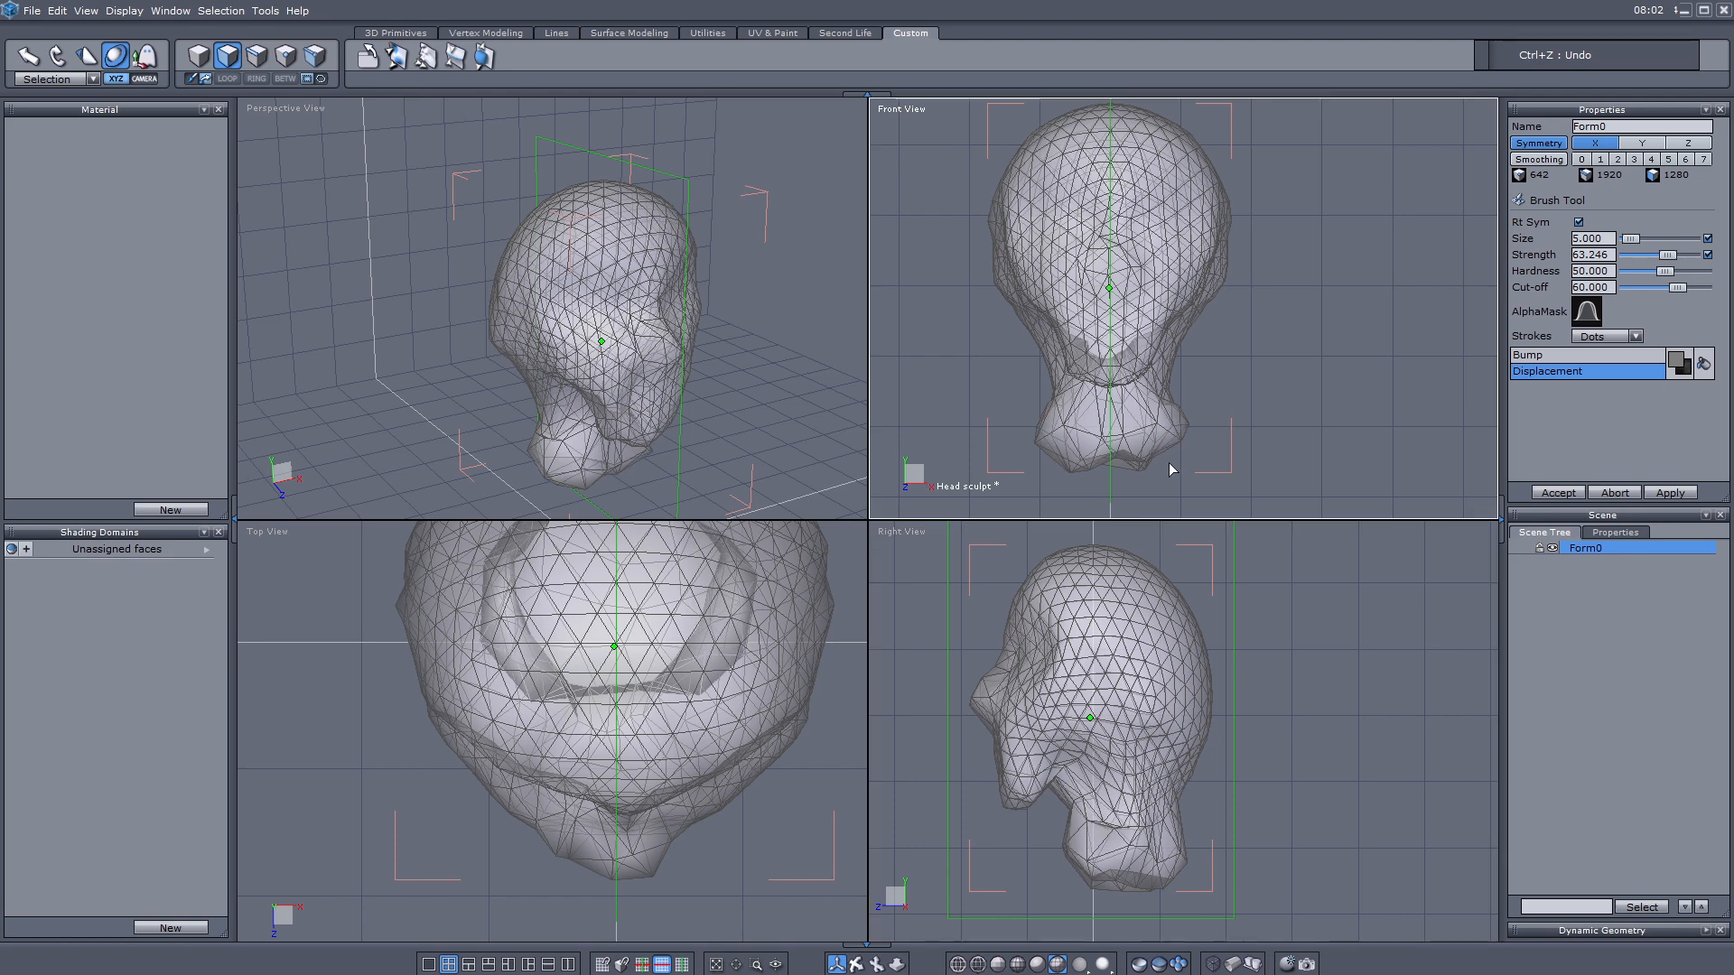
pyautogui.moveTo(1168, 462)
pyautogui.mouseDown()
pyautogui.moveTo(1189, 457)
pyautogui.moveTo(1154, 486)
pyautogui.mouseUp()
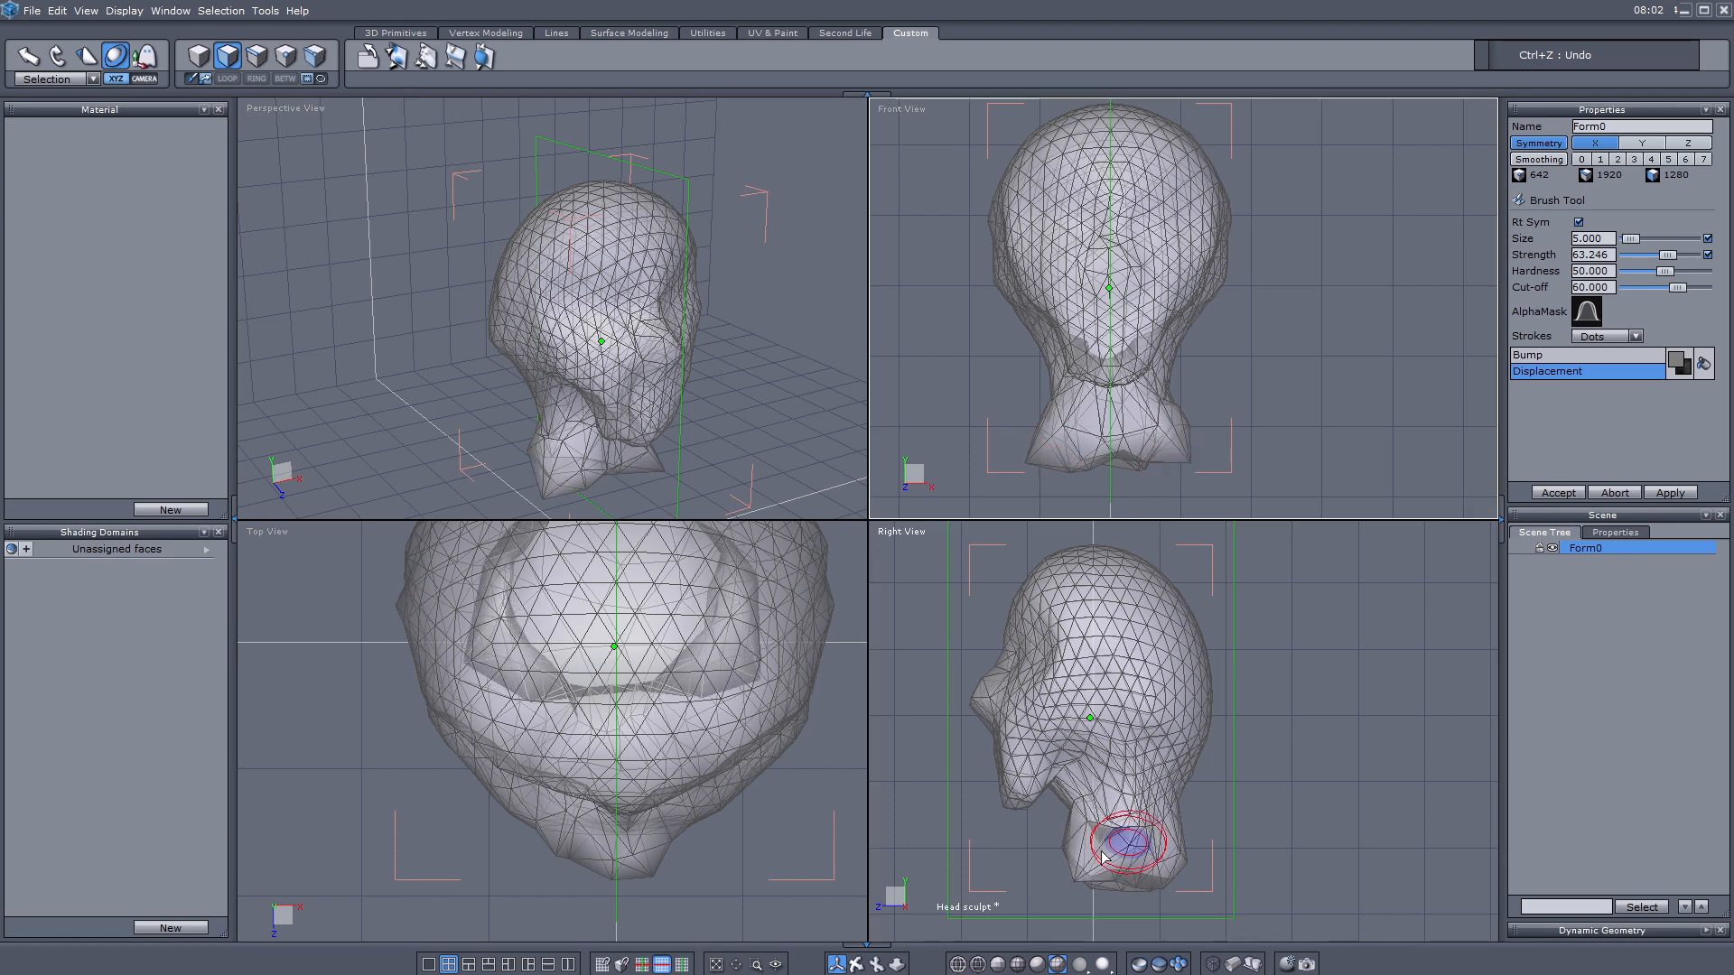
# Step: Reshape the chin and the front of the jaw with the Displacement Brush
pyautogui.scroll(3, 1011, 821)
pyautogui.moveTo(1045, 782)
pyautogui.mouseDown()
pyautogui.moveTo(983, 788)
pyautogui.moveTo(982, 766)
pyautogui.moveTo(1014, 801)
pyautogui.moveTo(1059, 778)
pyautogui.moveTo(1007, 802)
pyautogui.moveTo(983, 751)
pyautogui.mouseUp()
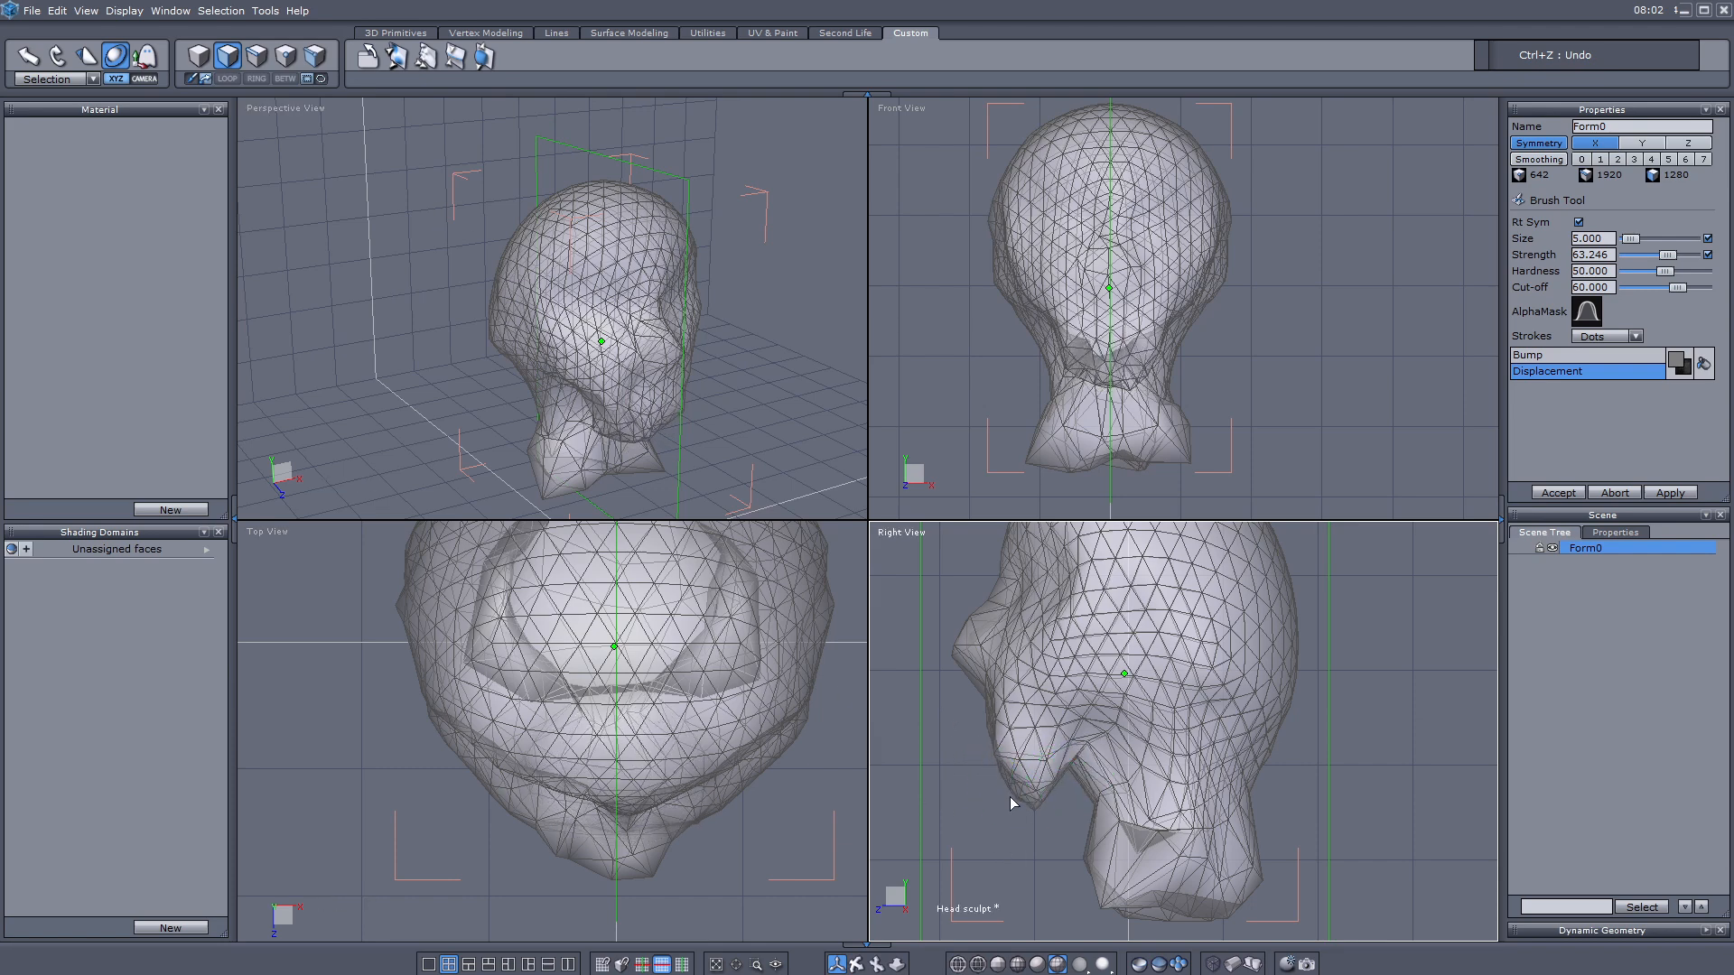
pyautogui.scroll(2, 690, 463)
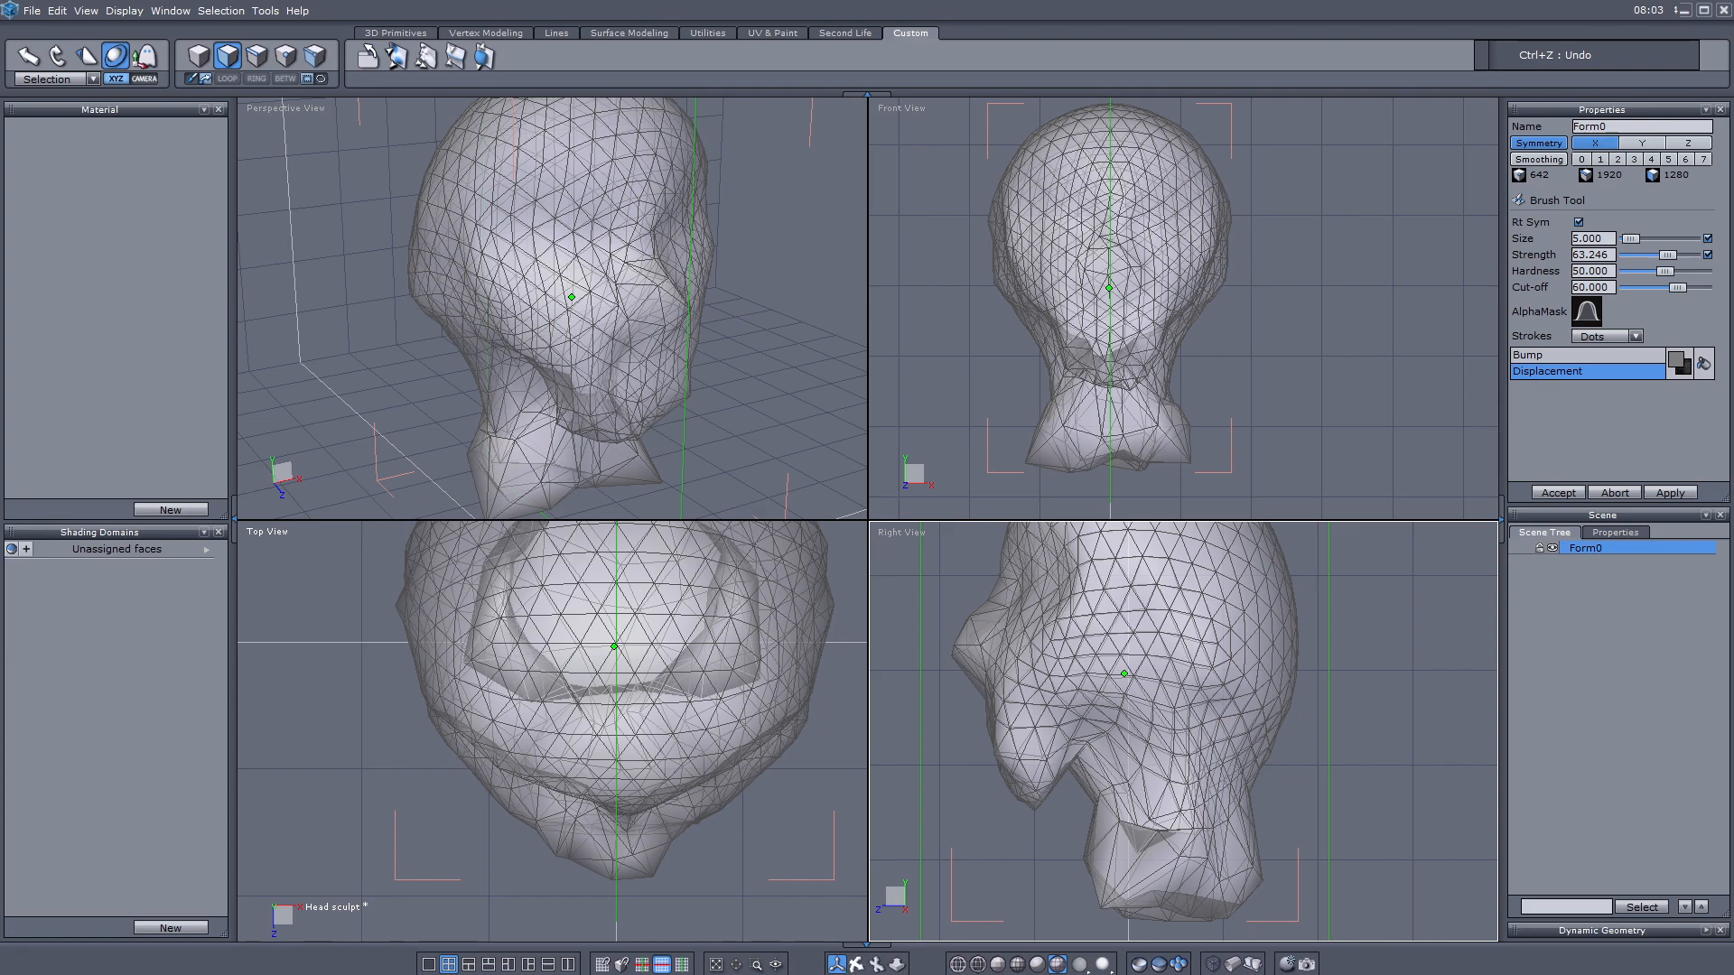
pyautogui.moveTo(596, 289); pyautogui.dragTo(506, 438, button='middle')
pyautogui.scroll(3, 403, 279)
pyautogui.scroll(1, 1215, 438)
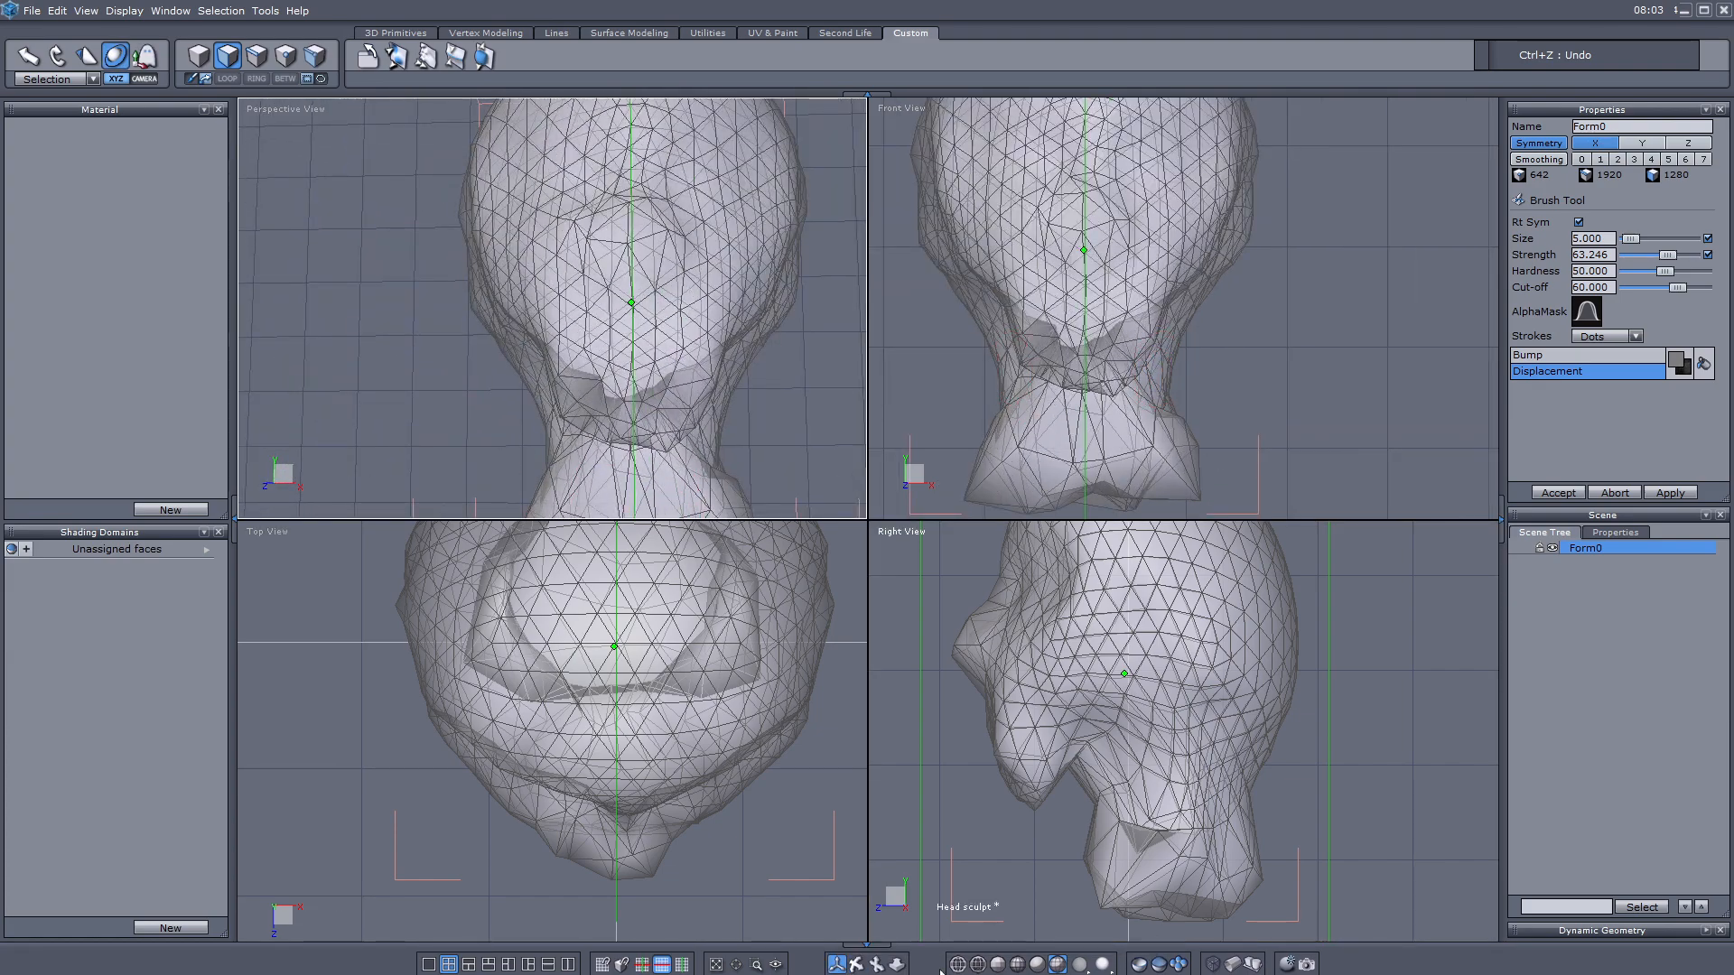
pyautogui.moveTo(1153, 328)
pyautogui.mouseDown()
pyautogui.moveTo(1139, 366)
pyautogui.moveTo(1147, 323)
pyautogui.moveTo(1124, 350)
pyautogui.mouseUp()
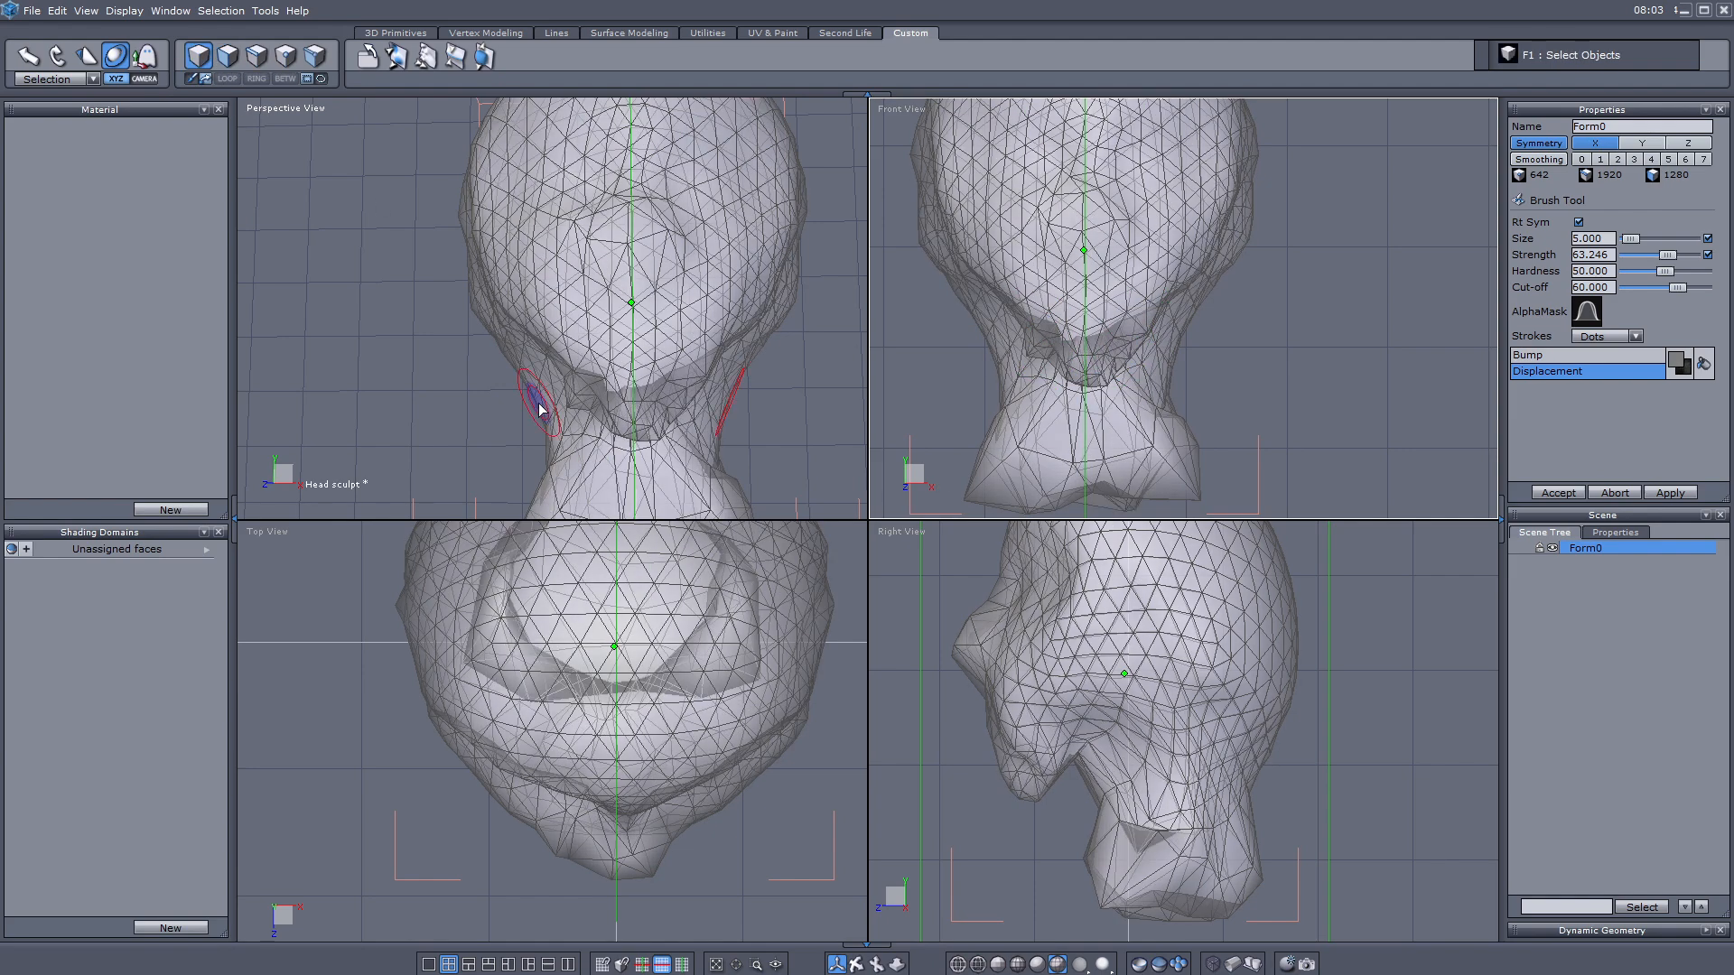
# Step: Finish evening out the chin and the area beneath the jaw with the Displacement Brush, and accept the brush changes
pyautogui.scroll(-3, 541, 403)
pyautogui.click(855, 964)
pyautogui.moveTo(492, 434)
pyautogui.mouseDown()
pyautogui.moveTo(434, 464)
pyautogui.moveTo(361, 442)
pyautogui.moveTo(541, 425)
pyautogui.moveTo(631, 325)
pyautogui.moveTo(593, 379)
pyautogui.moveTo(559, 390)
pyautogui.mouseUp()
pyautogui.scroll(3, 477, 433)
pyautogui.click(836, 964)
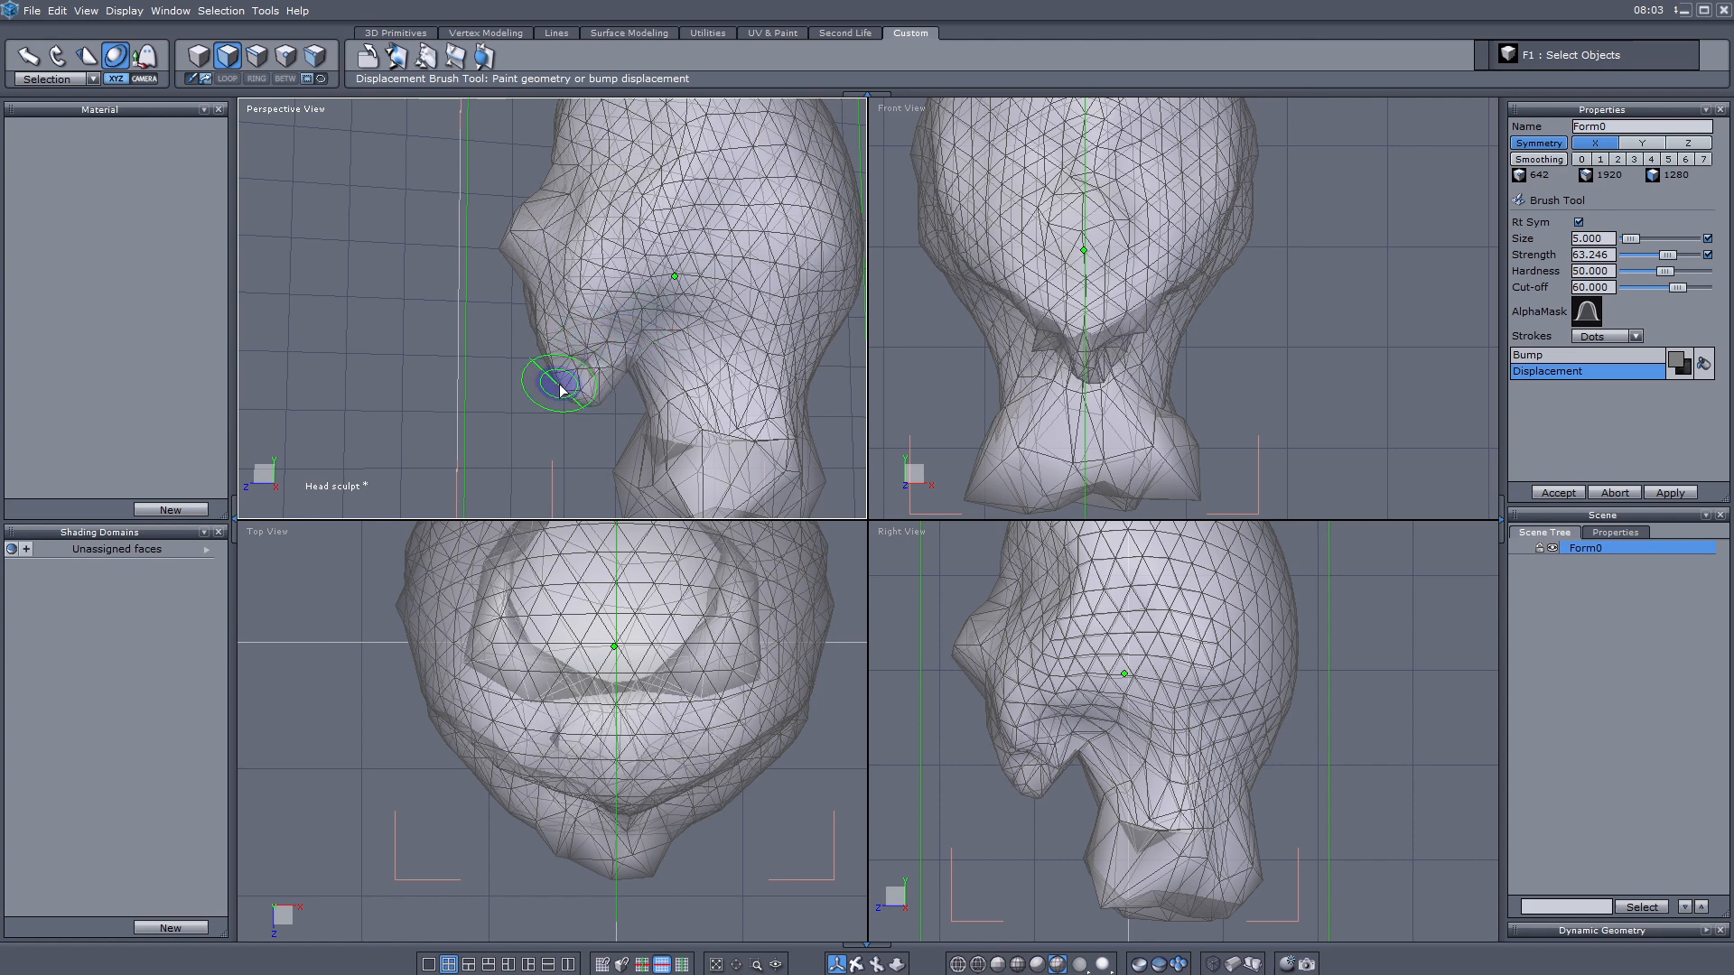
pyautogui.click(226, 58)
pyautogui.click(856, 964)
pyautogui.scroll(-5, 529, 346)
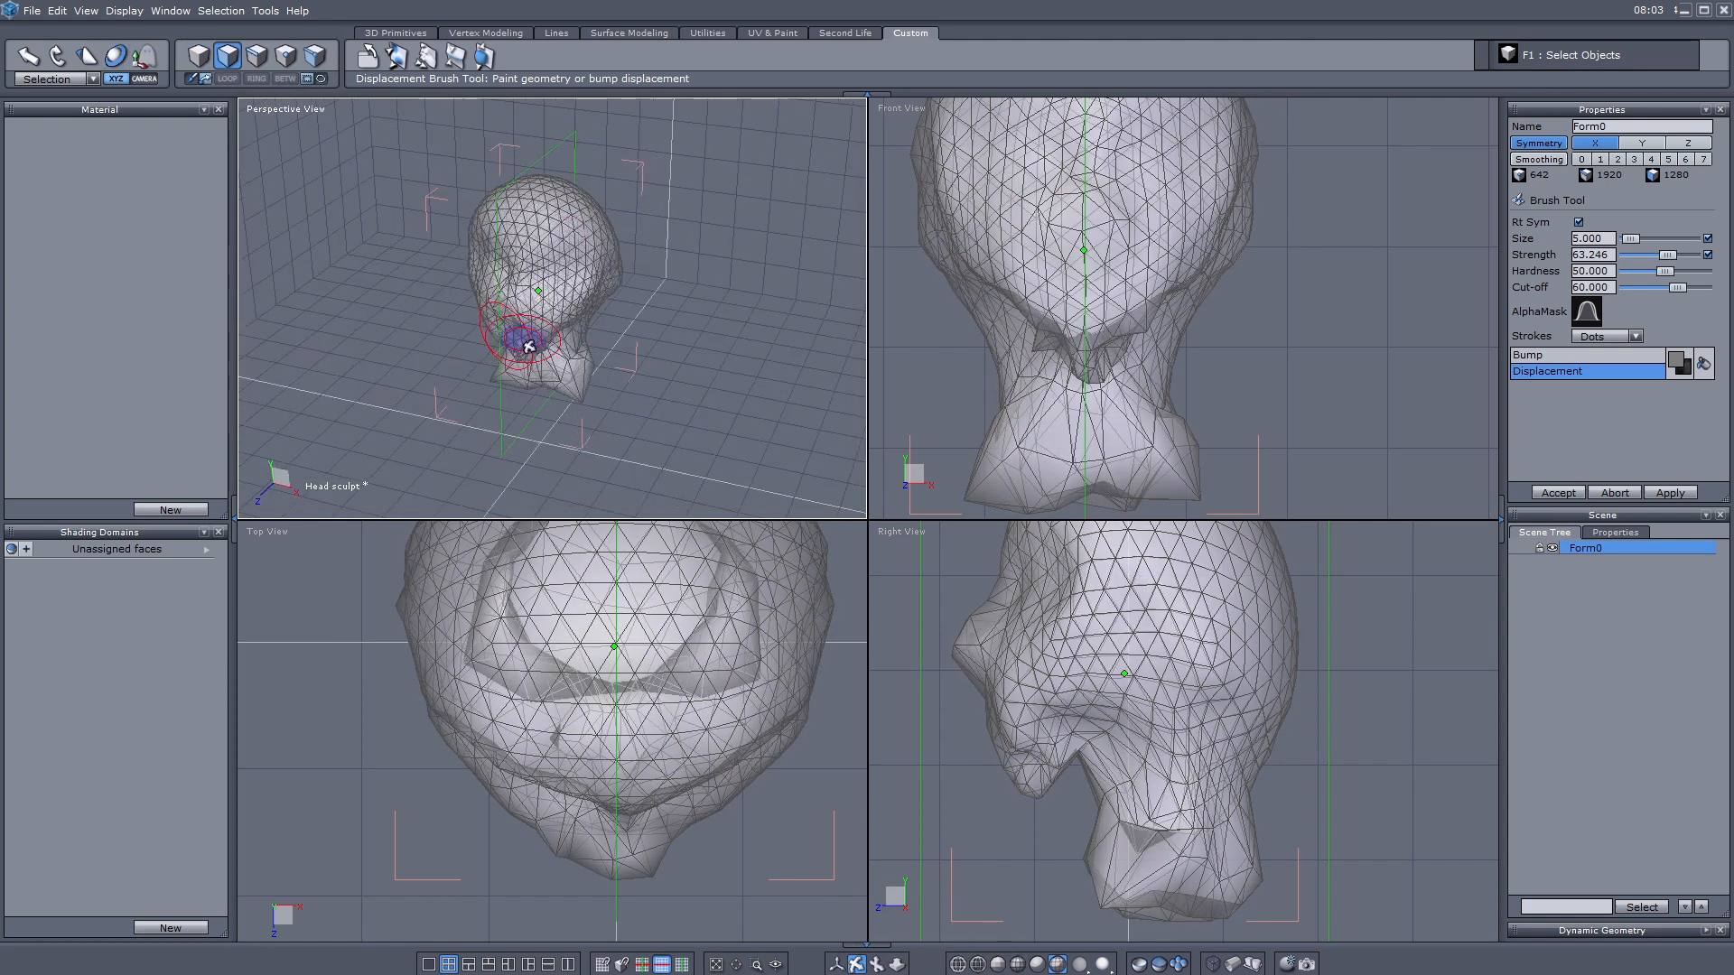
pyautogui.scroll(5, 529, 346)
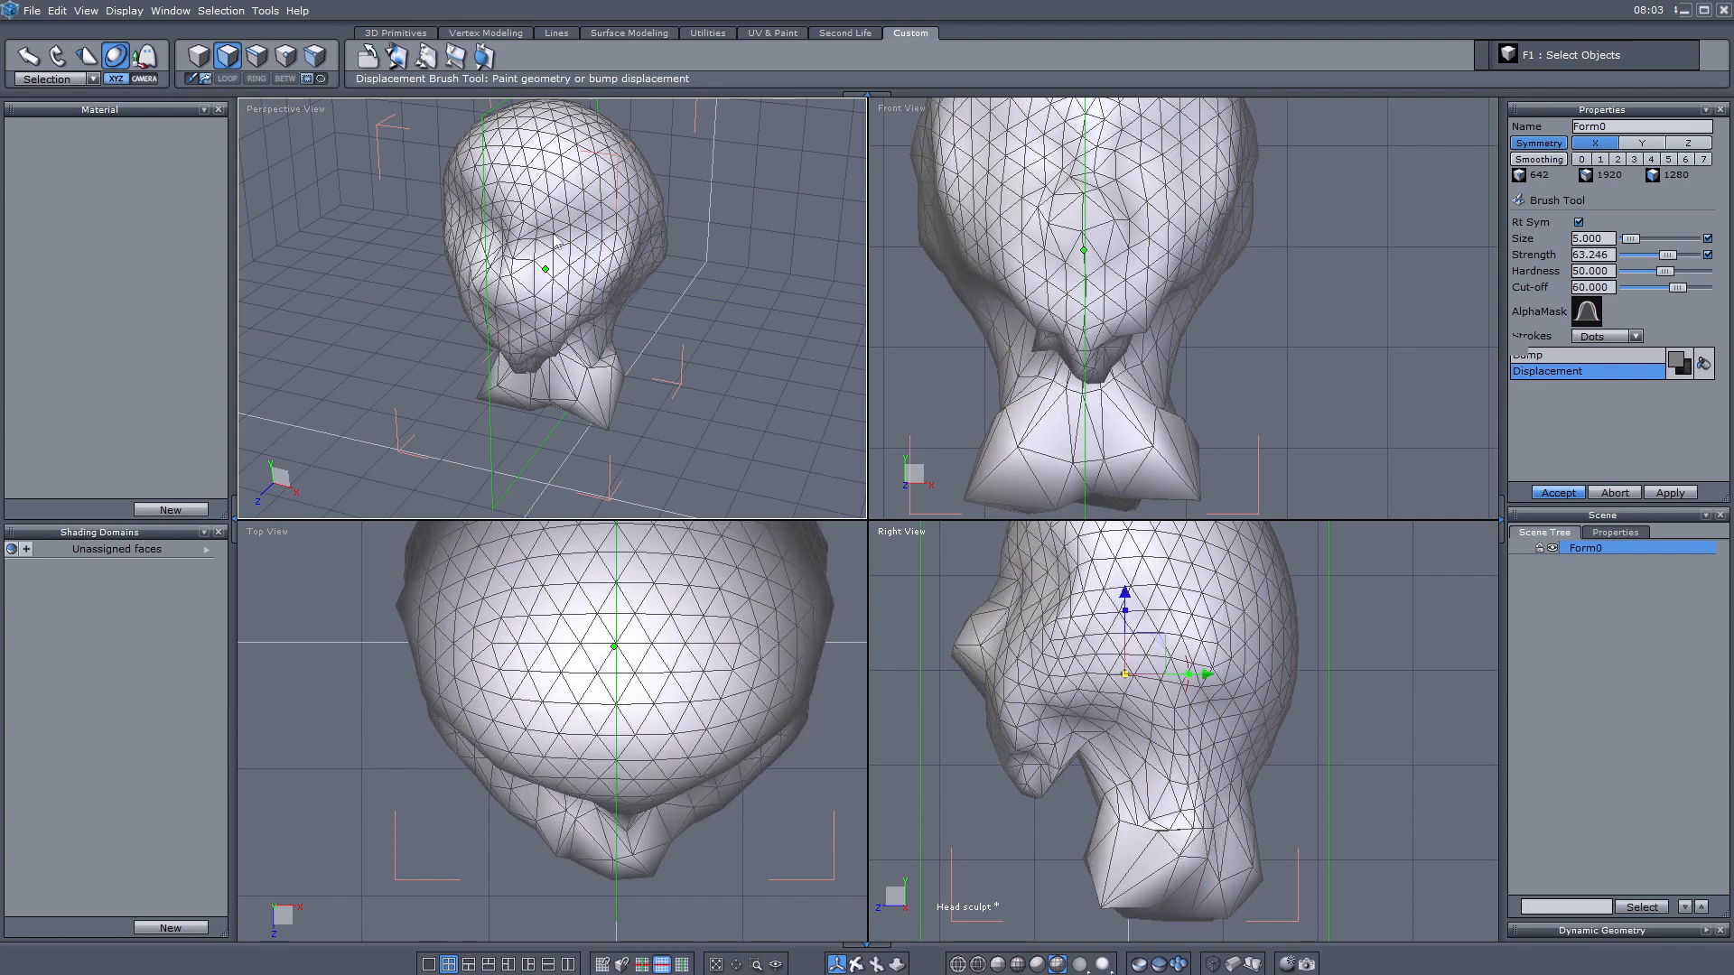
pyautogui.scroll(-4, 515, 167)
pyautogui.scroll(-2, 601, 302)
pyautogui.scroll(5, 509, 165)
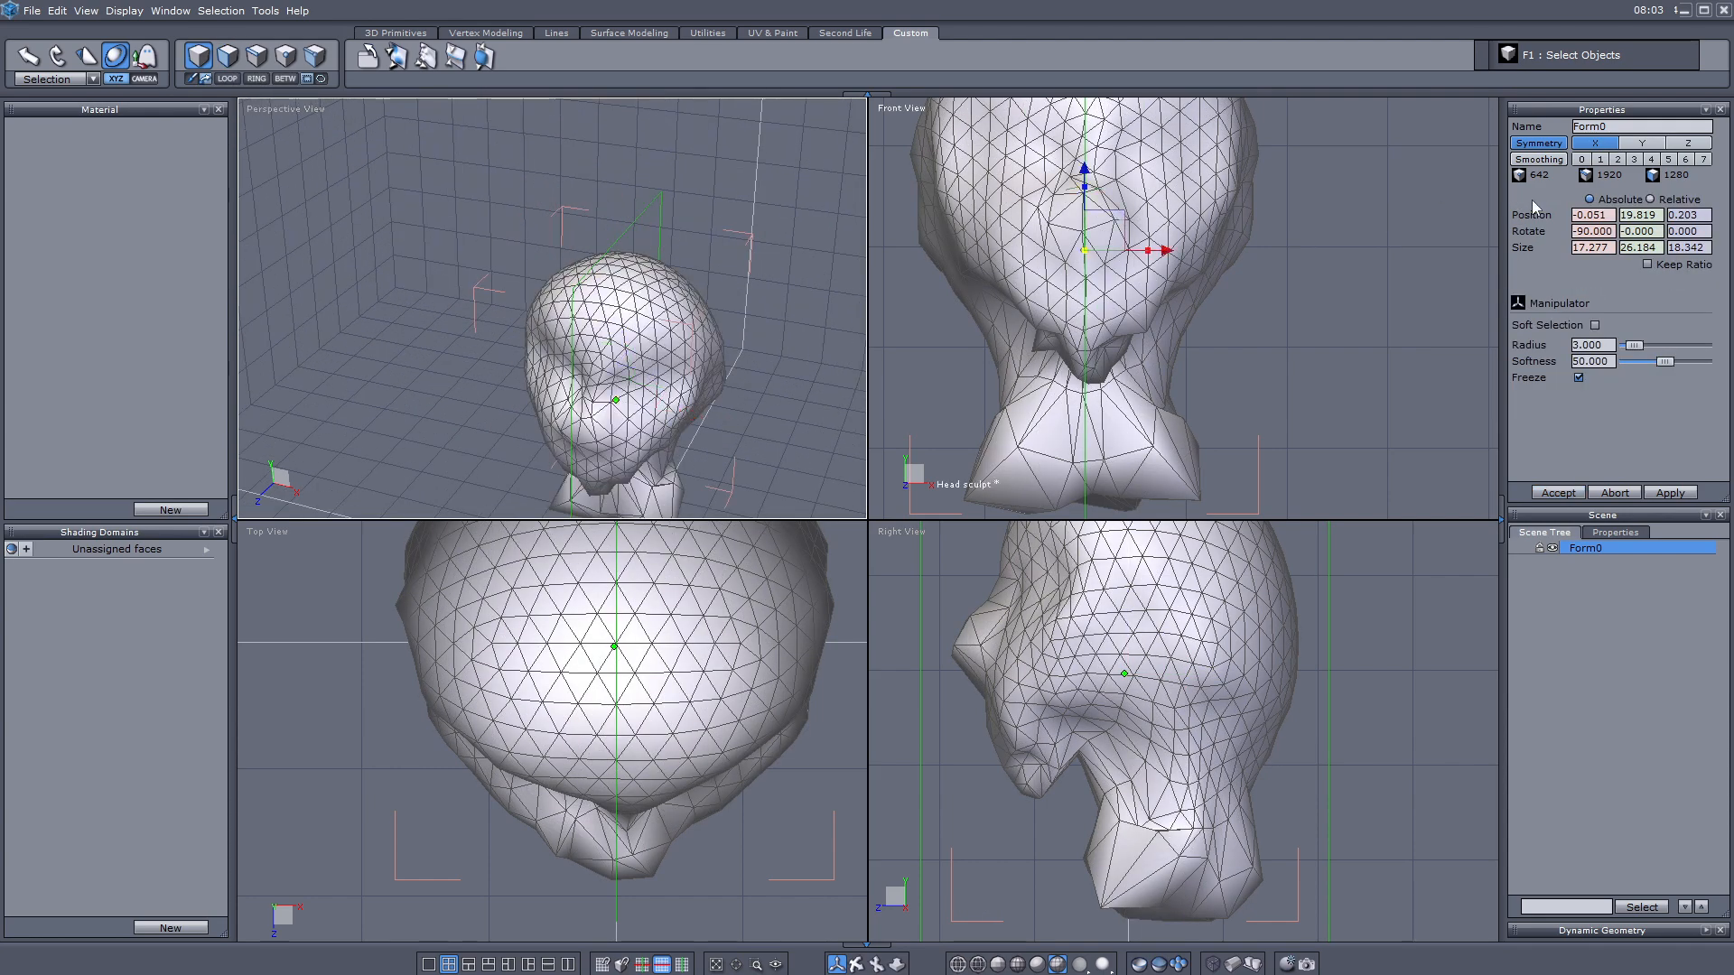
# Step: Try smoothing level 2 on the head and undo it
pyautogui.click(1617, 160)
pyautogui.moveTo(410, 388); pyautogui.dragTo(515, 298, button='middle')
pyautogui.hotkey('ctrl', 'z')
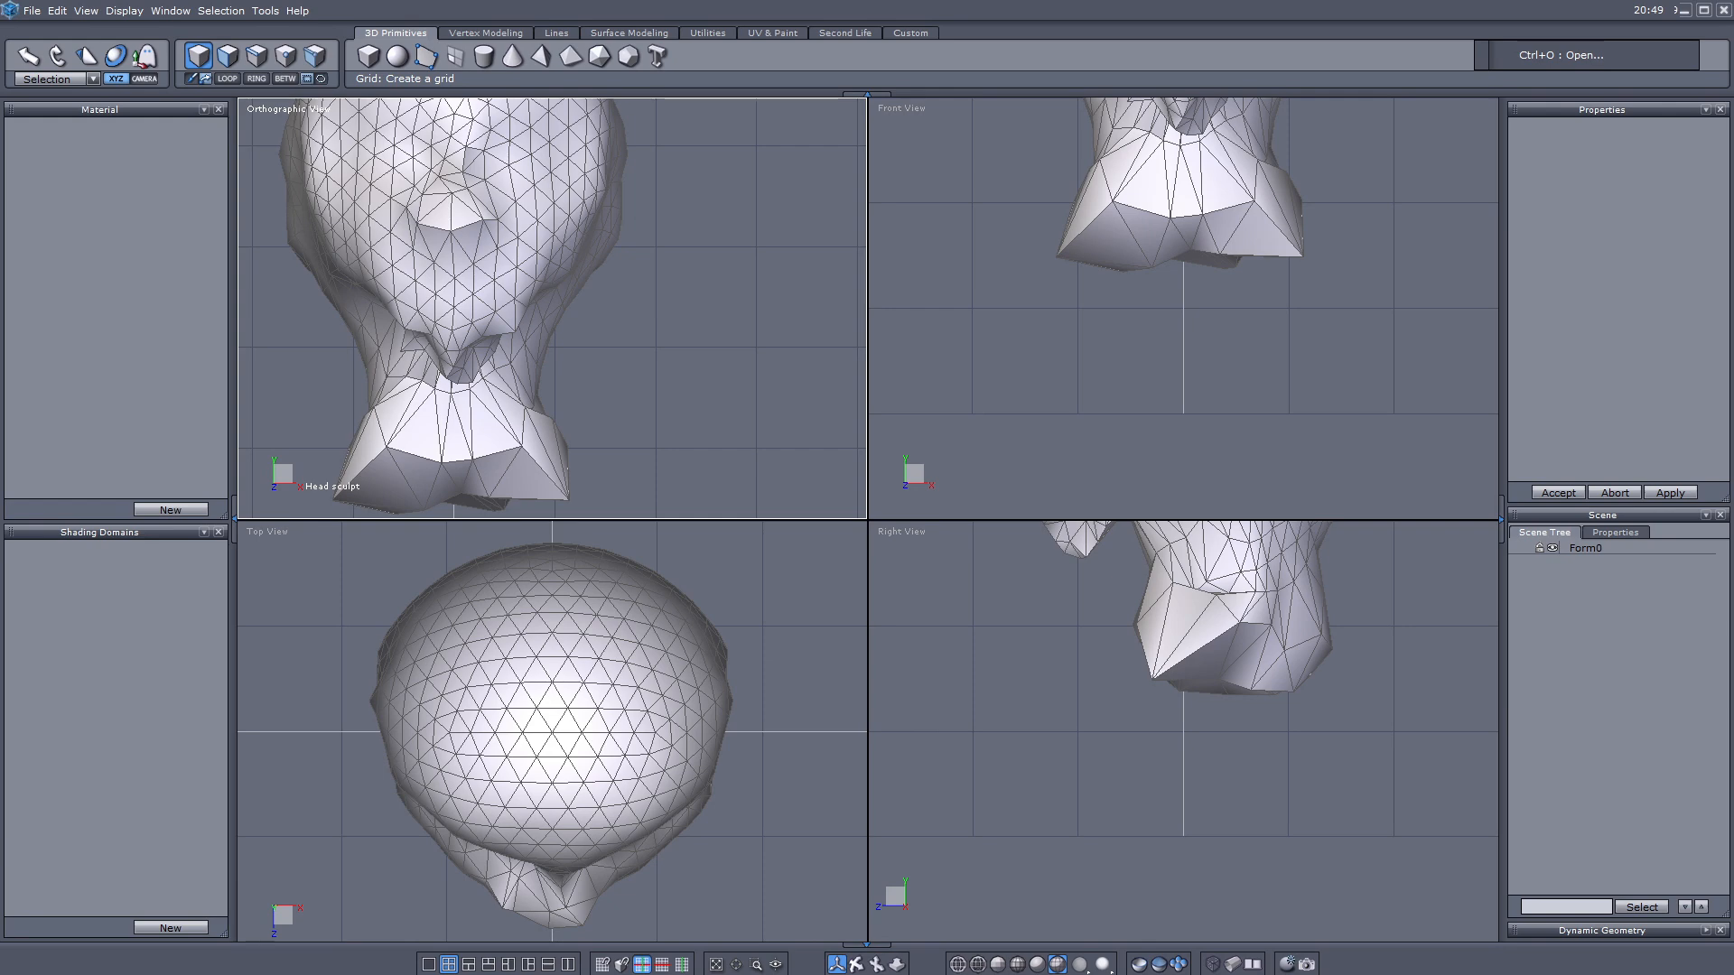
# Step: Select the head form and examine the face, nose and neck from the front and the side
pyautogui.moveTo(1226, 158); pyautogui.dragTo(1228, 356, button='middle')
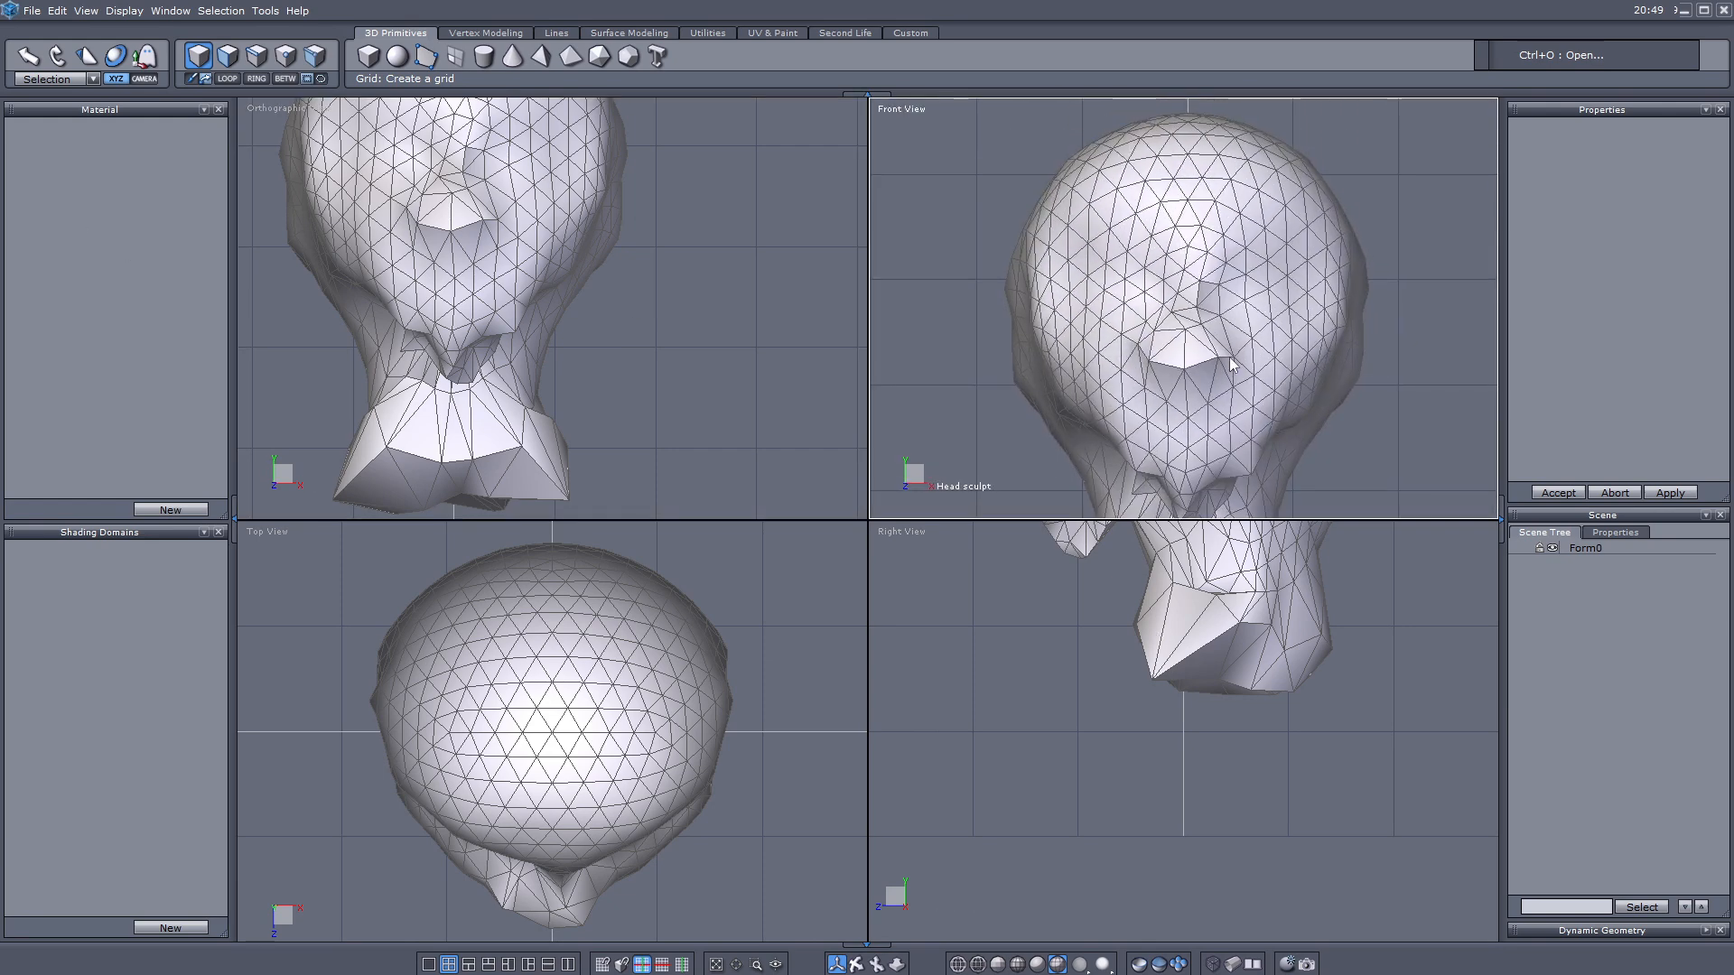
pyautogui.click(1231, 360)
pyautogui.scroll(-1, 1228, 359)
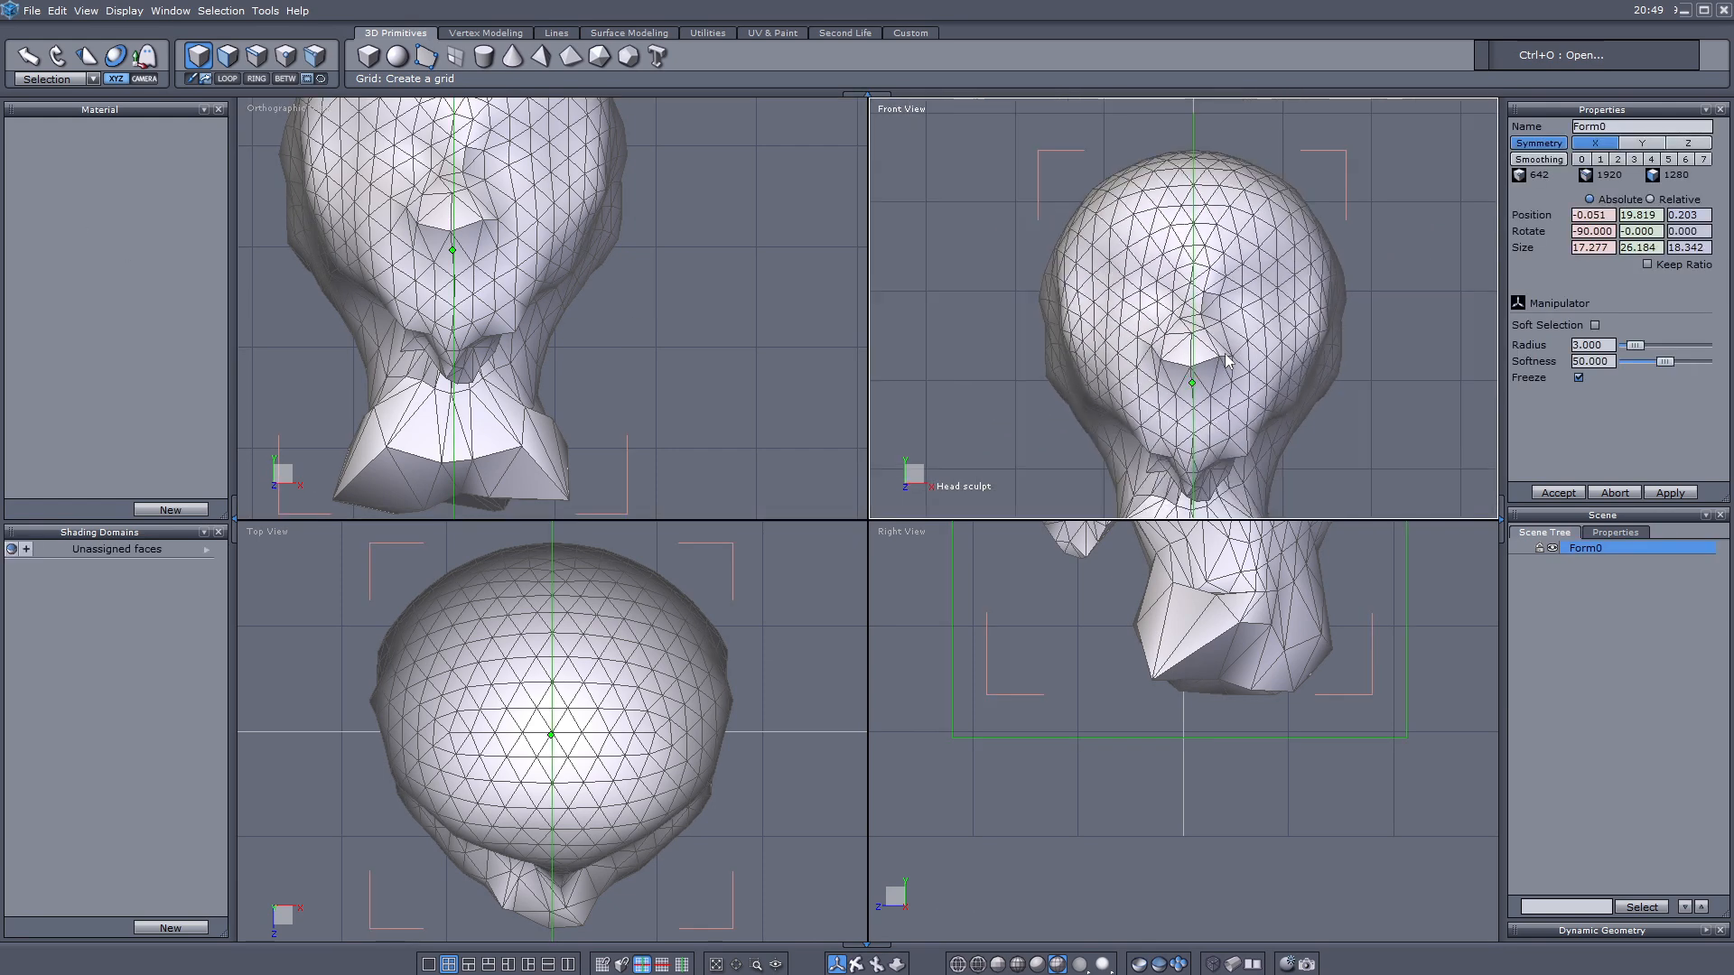
pyautogui.scroll(2, 1225, 360)
pyautogui.scroll(-2, 1223, 353)
pyautogui.scroll(-3, 451, 331)
pyautogui.click(856, 964)
pyautogui.moveTo(542, 379); pyautogui.dragTo(271, 356)
pyautogui.scroll(-3, 271, 357)
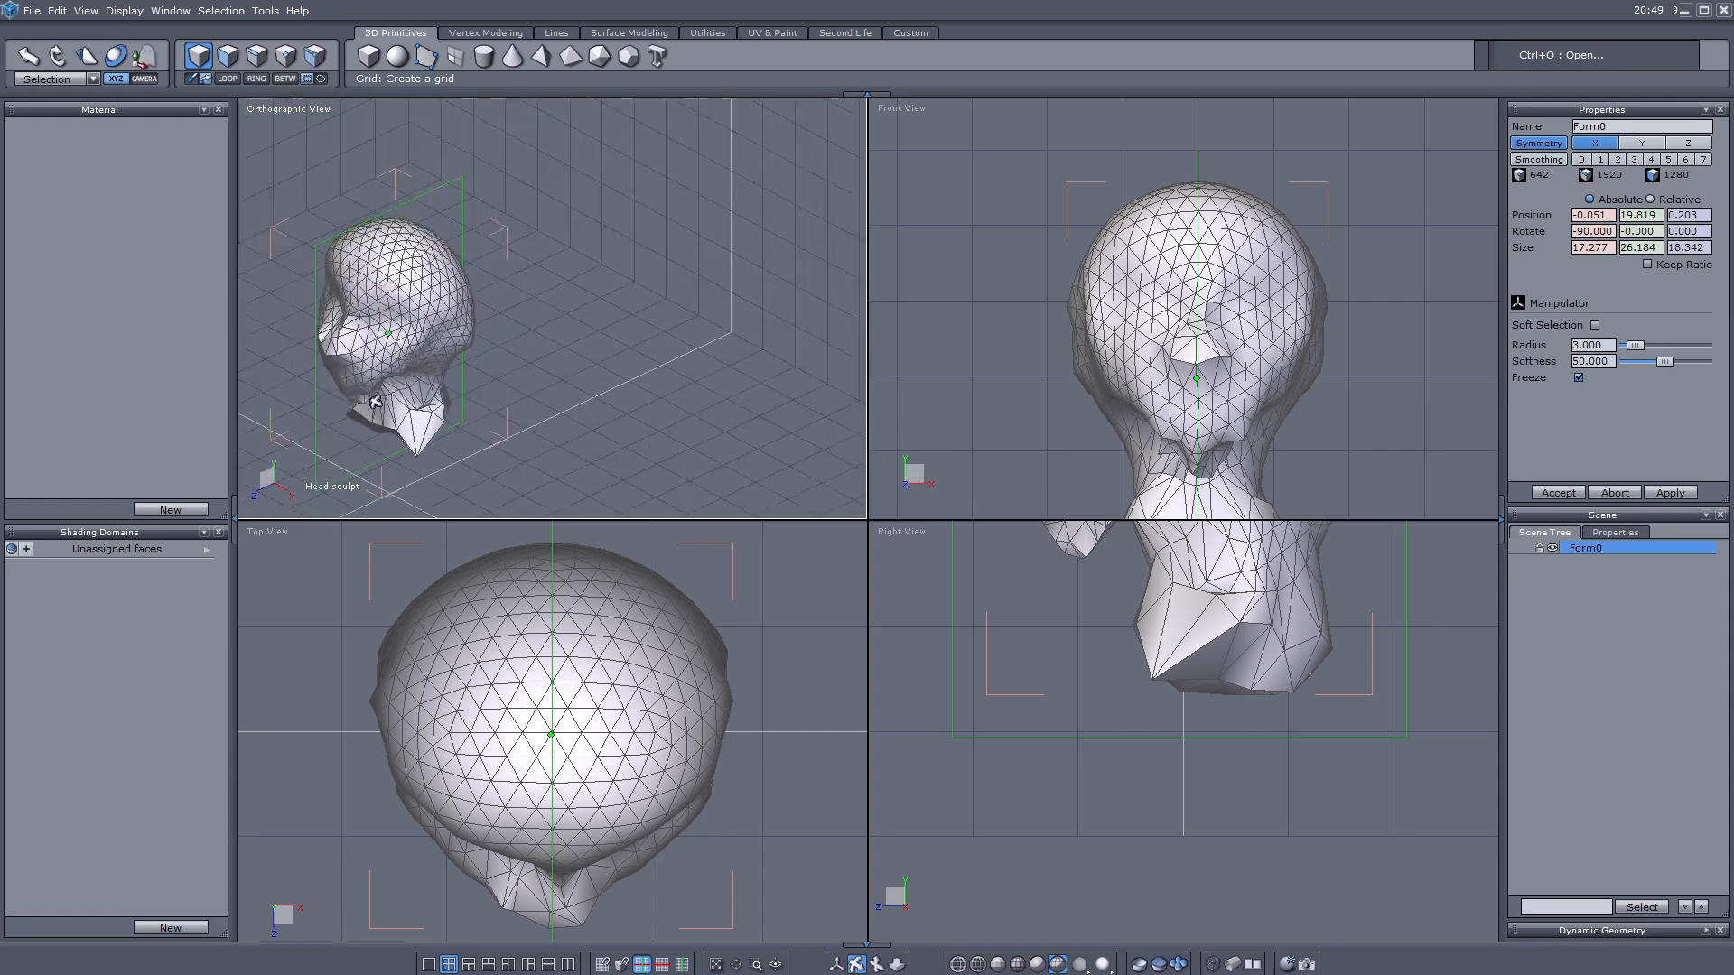
pyautogui.scroll(4, 270, 357)
pyautogui.moveTo(549, 396); pyautogui.dragTo(521, 438)
pyautogui.scroll(-4, 478, 268)
pyautogui.scroll(4, 477, 268)
pyautogui.scroll(2, 511, 410)
pyautogui.scroll(3, 1291, 296)
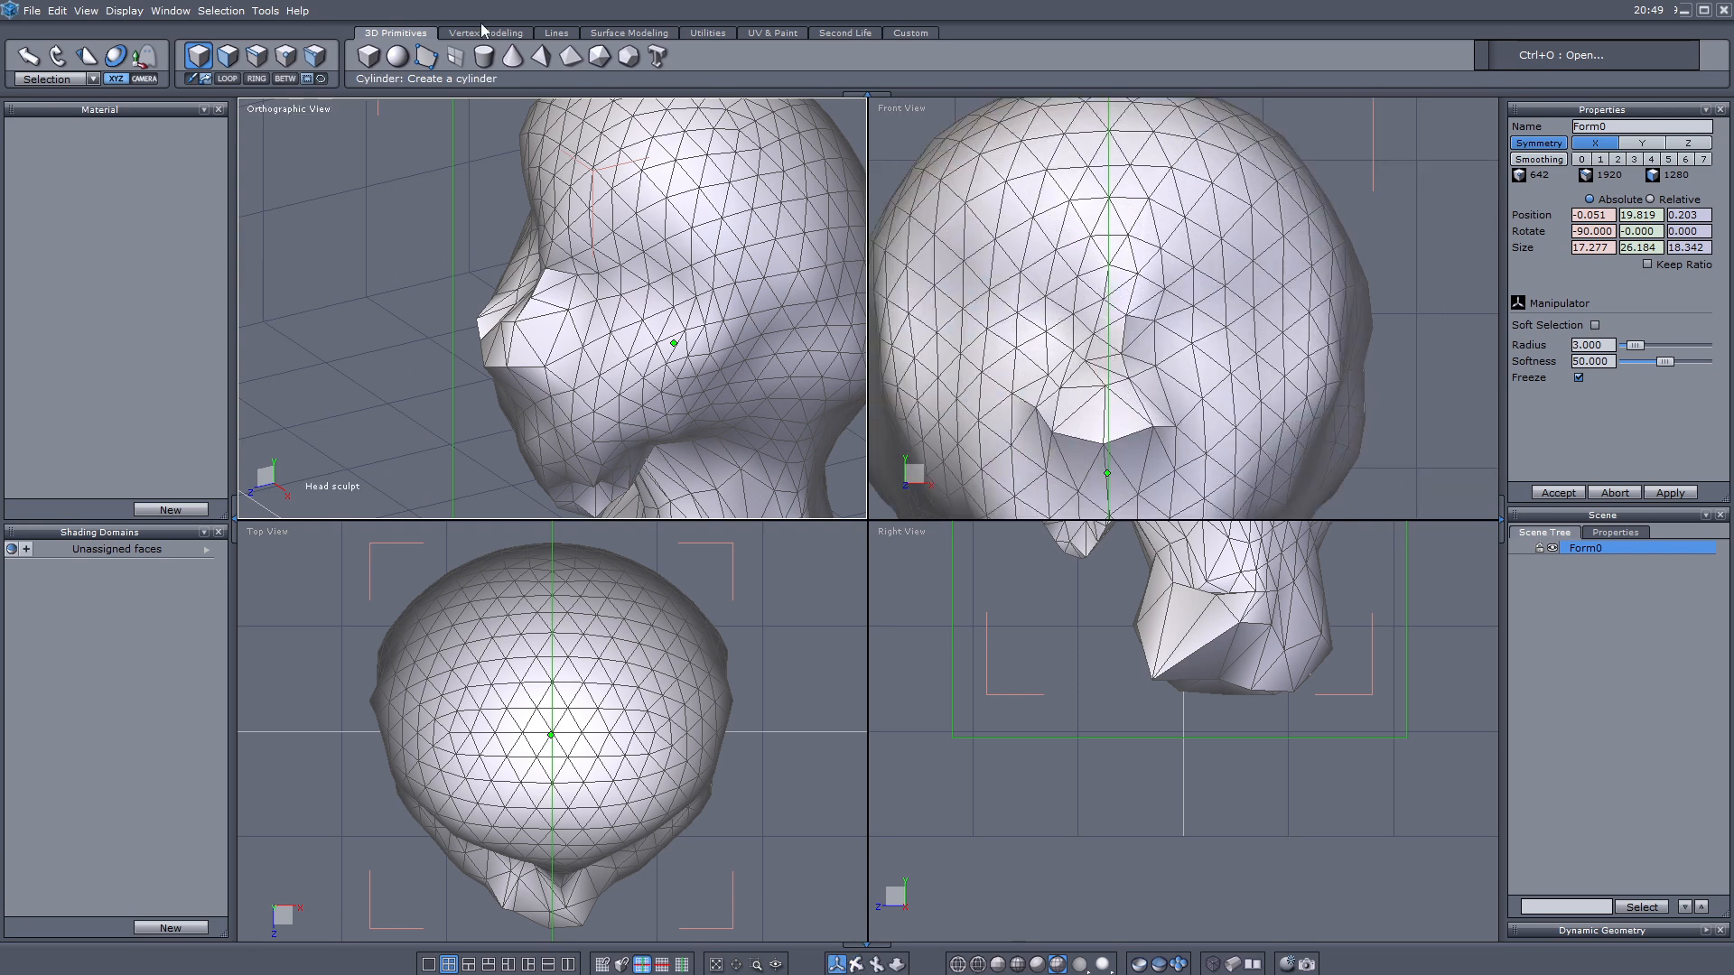
# Step: Reshape the cheekbones below the eyes and the sides of the nose with the Inflate Tool at size 5
pyautogui.click(910, 32)
pyautogui.click(455, 56)
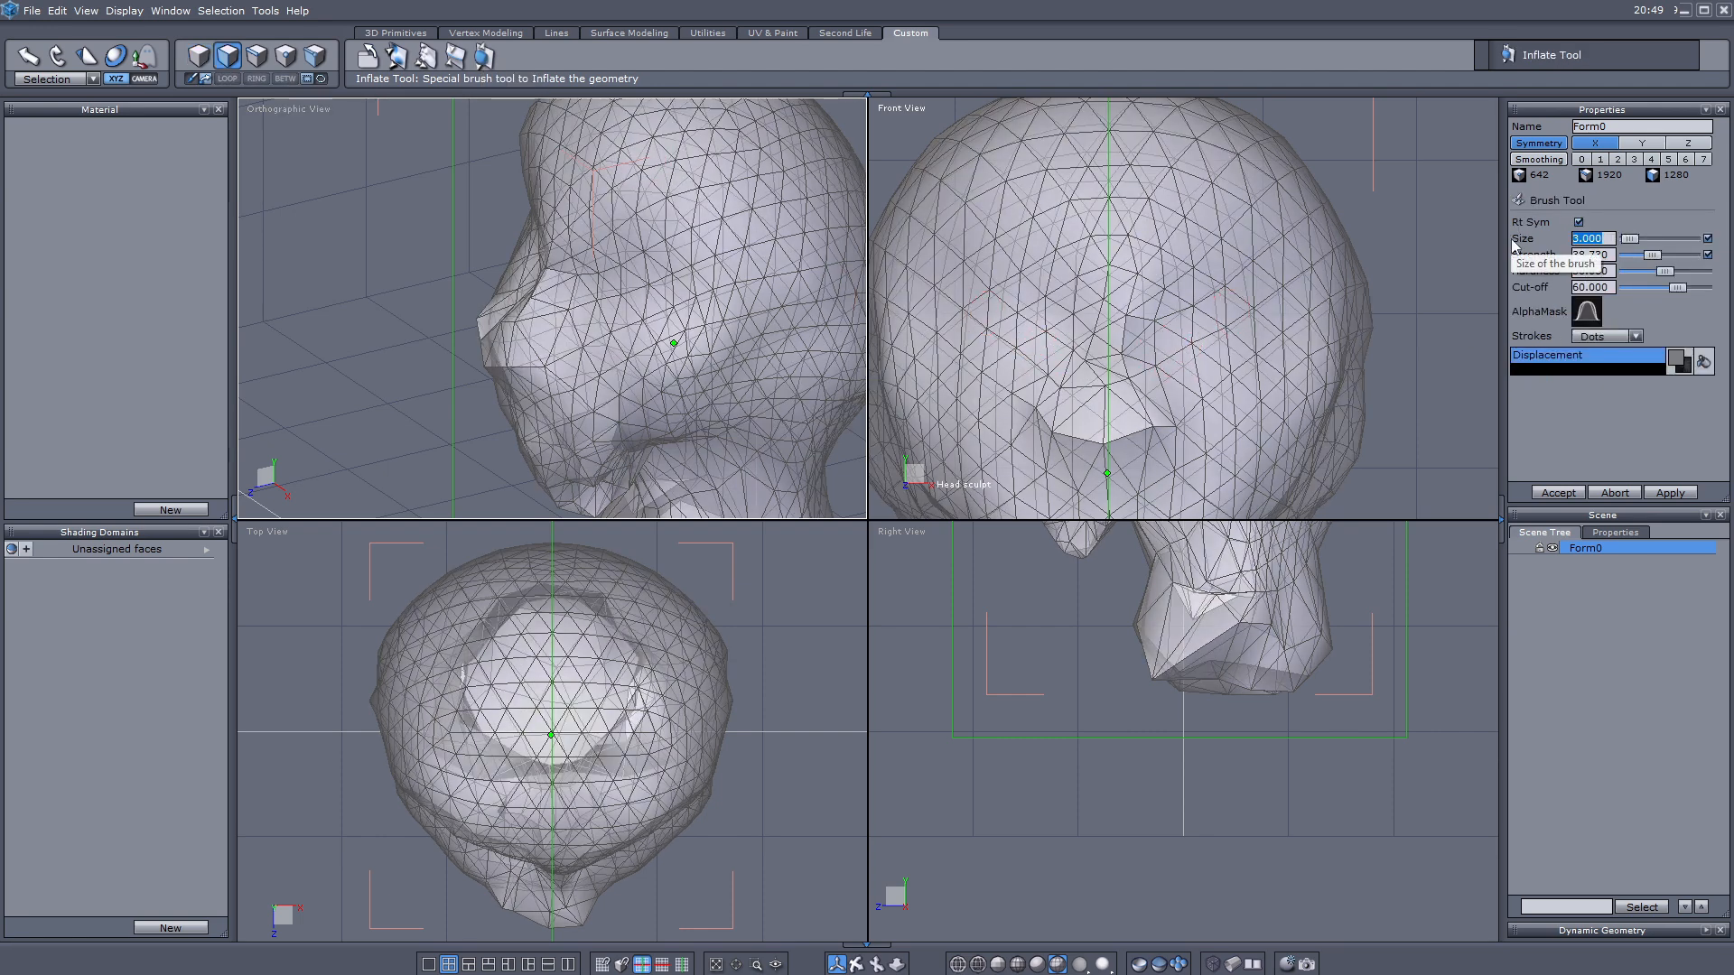
pyautogui.click(1414, 342)
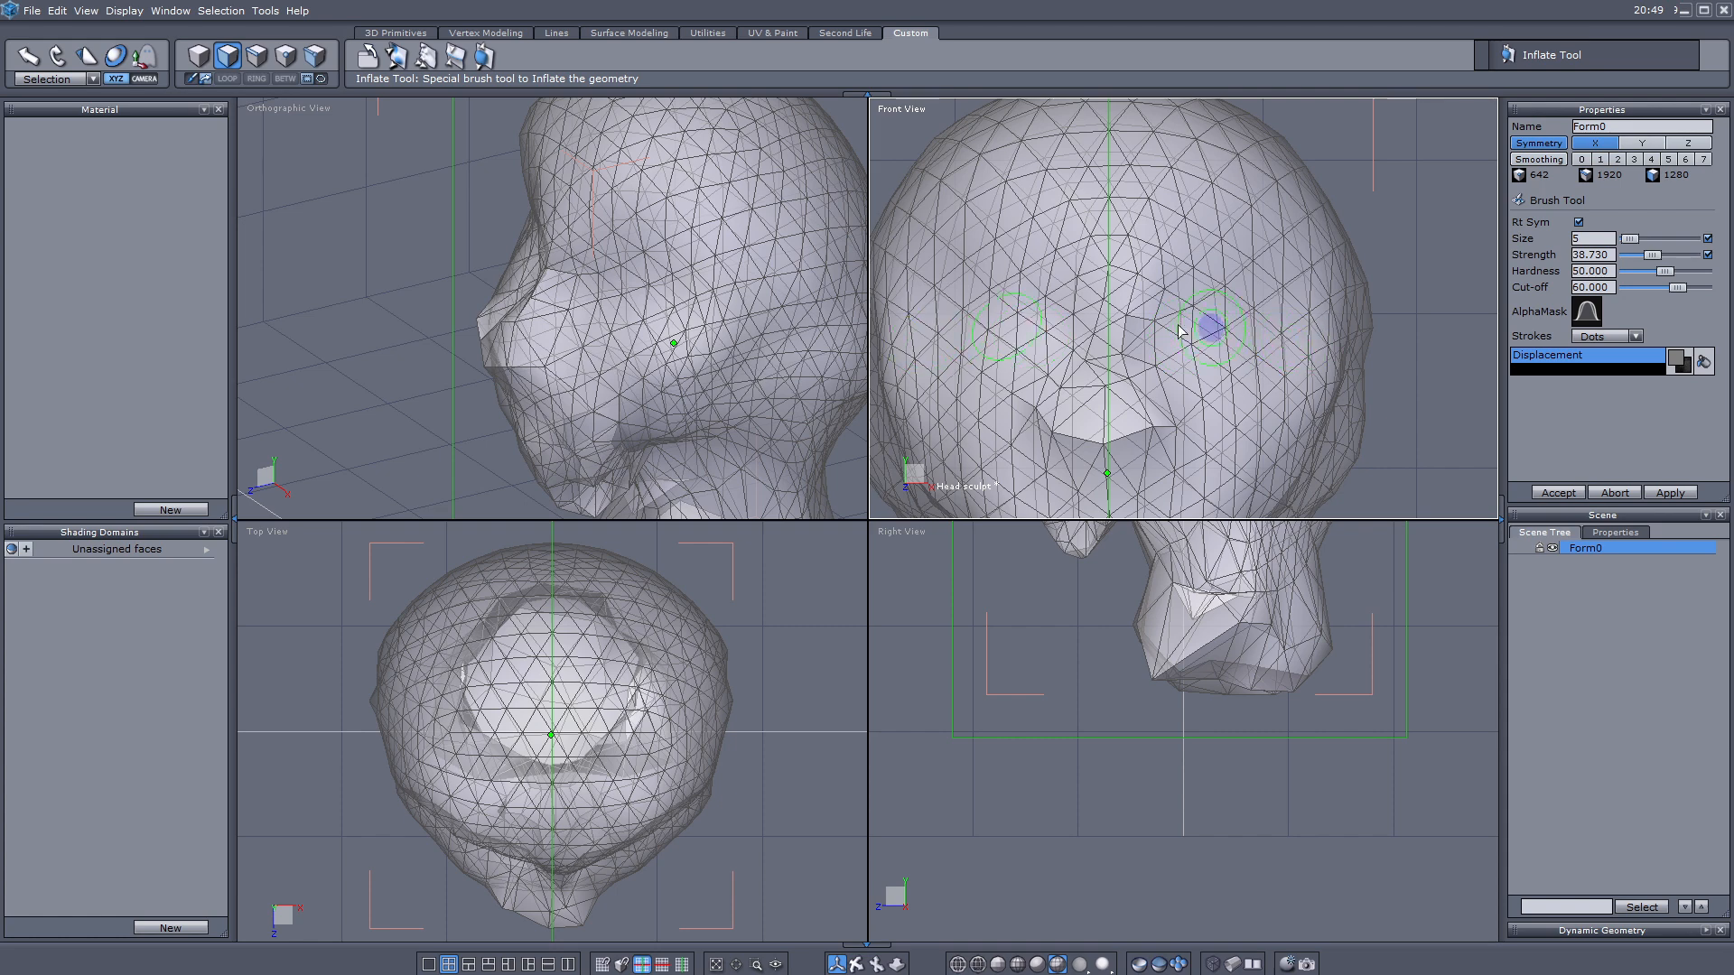
pyautogui.scroll(-5, 1246, 307)
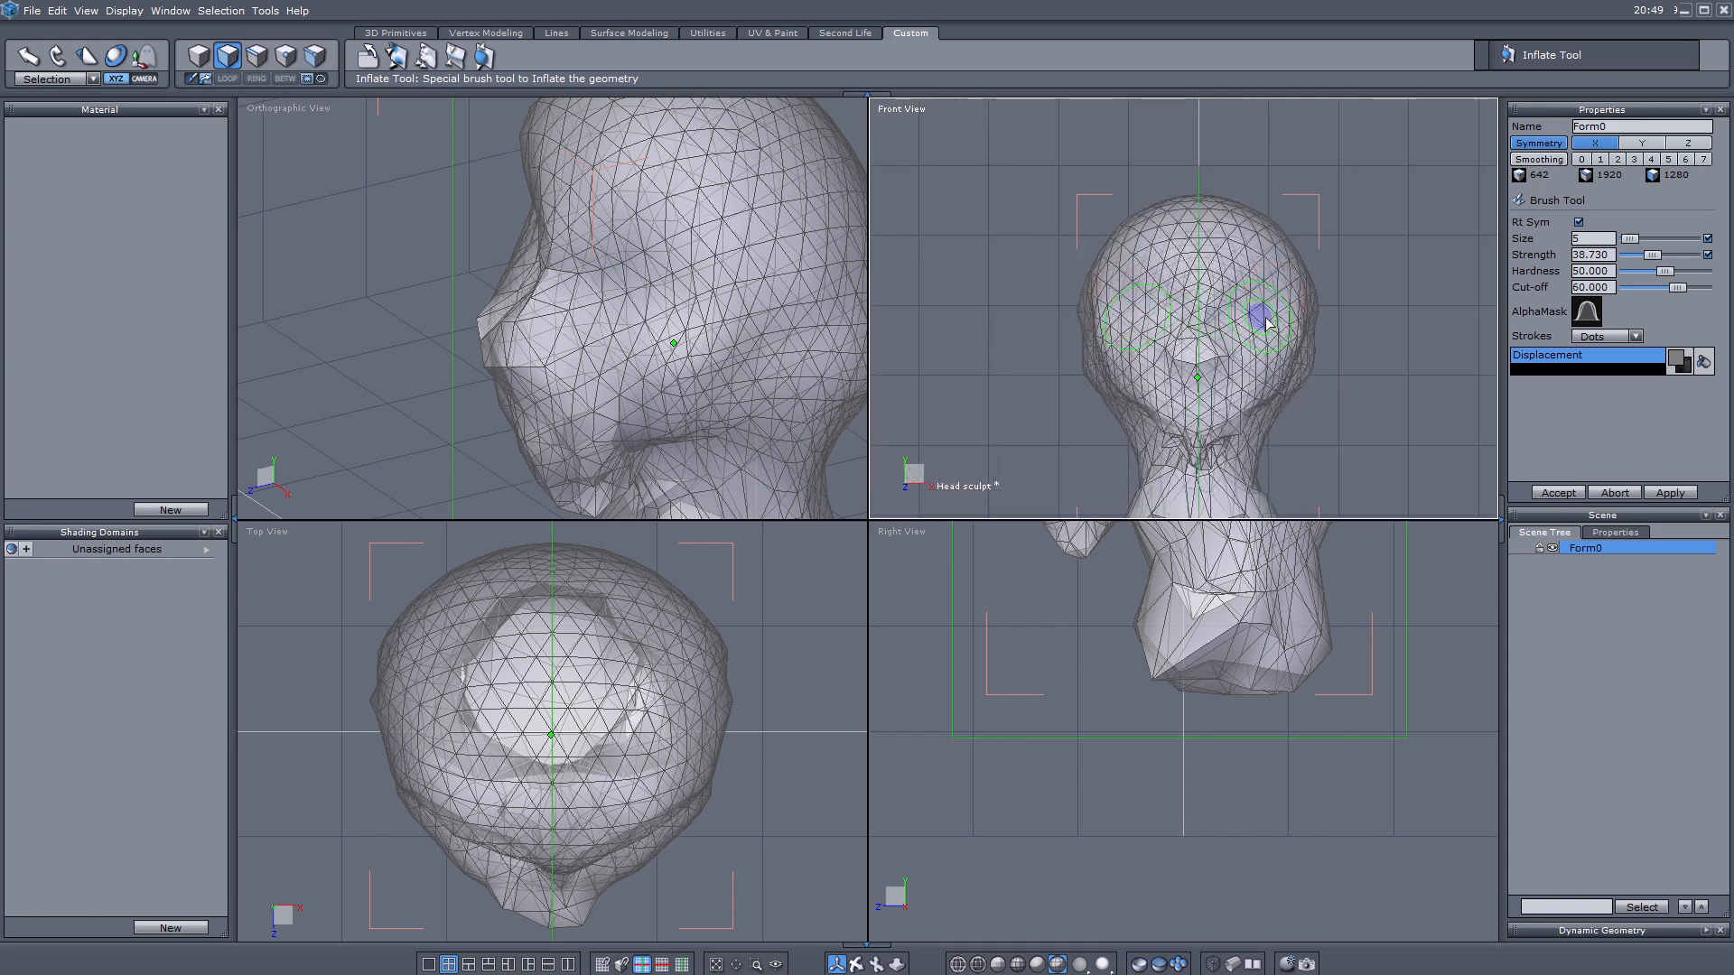
pyautogui.click(632, 295)
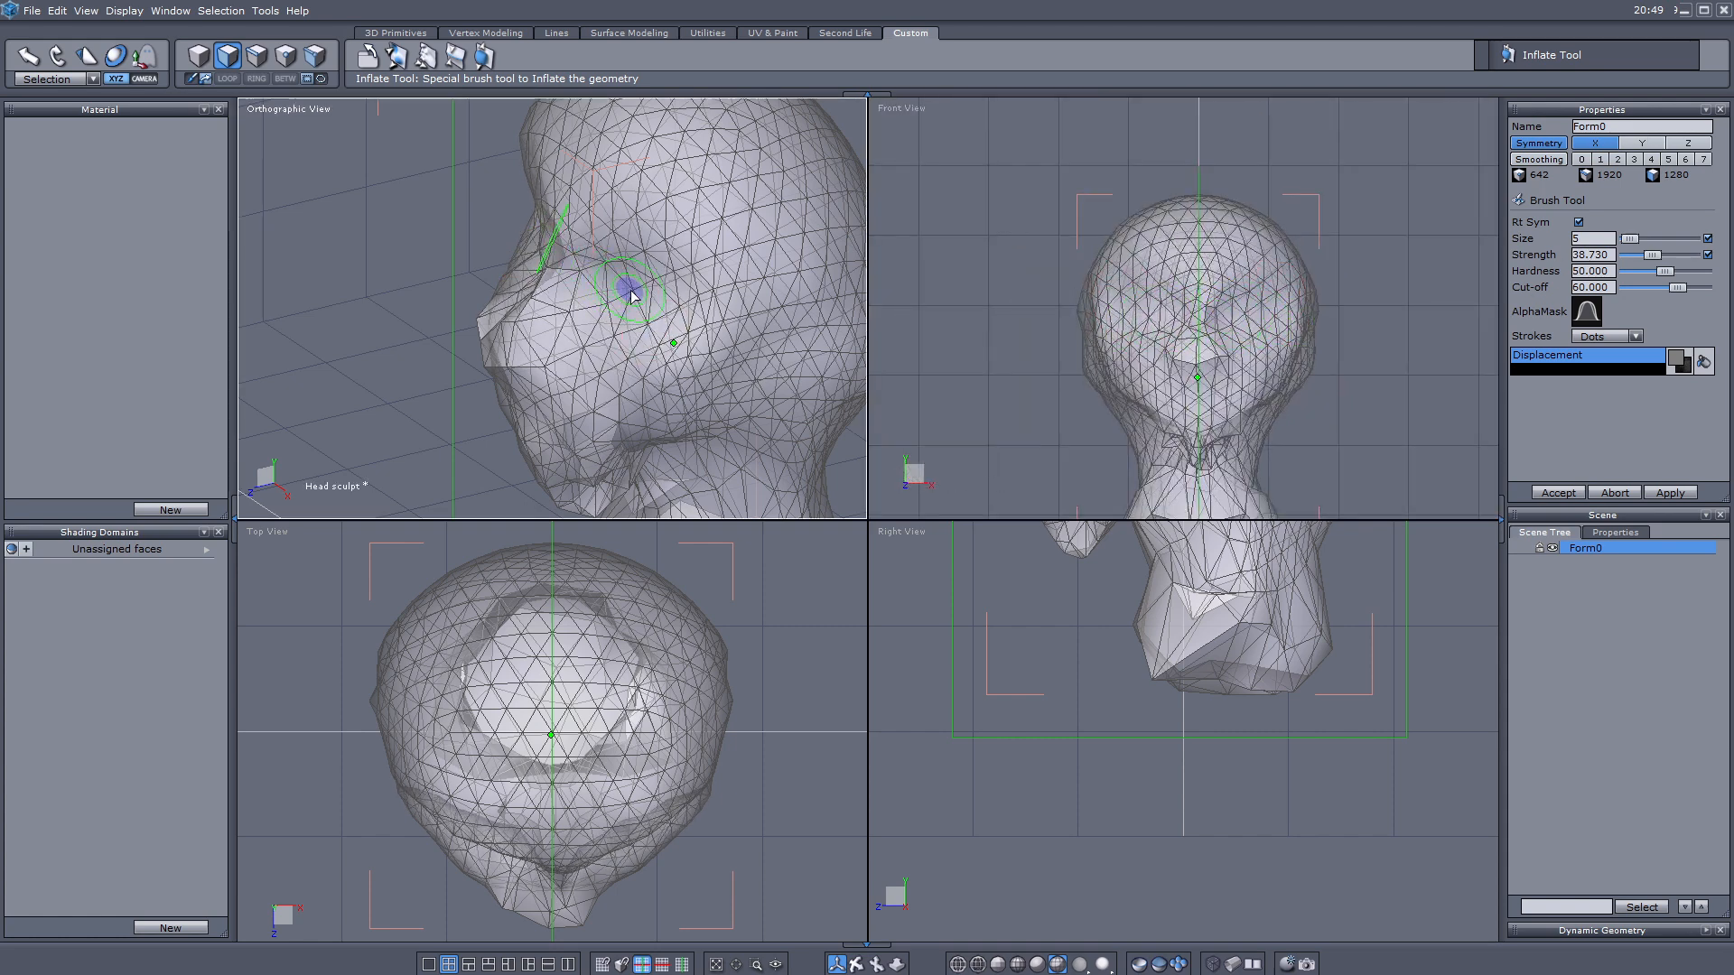
pyautogui.click(1235, 342)
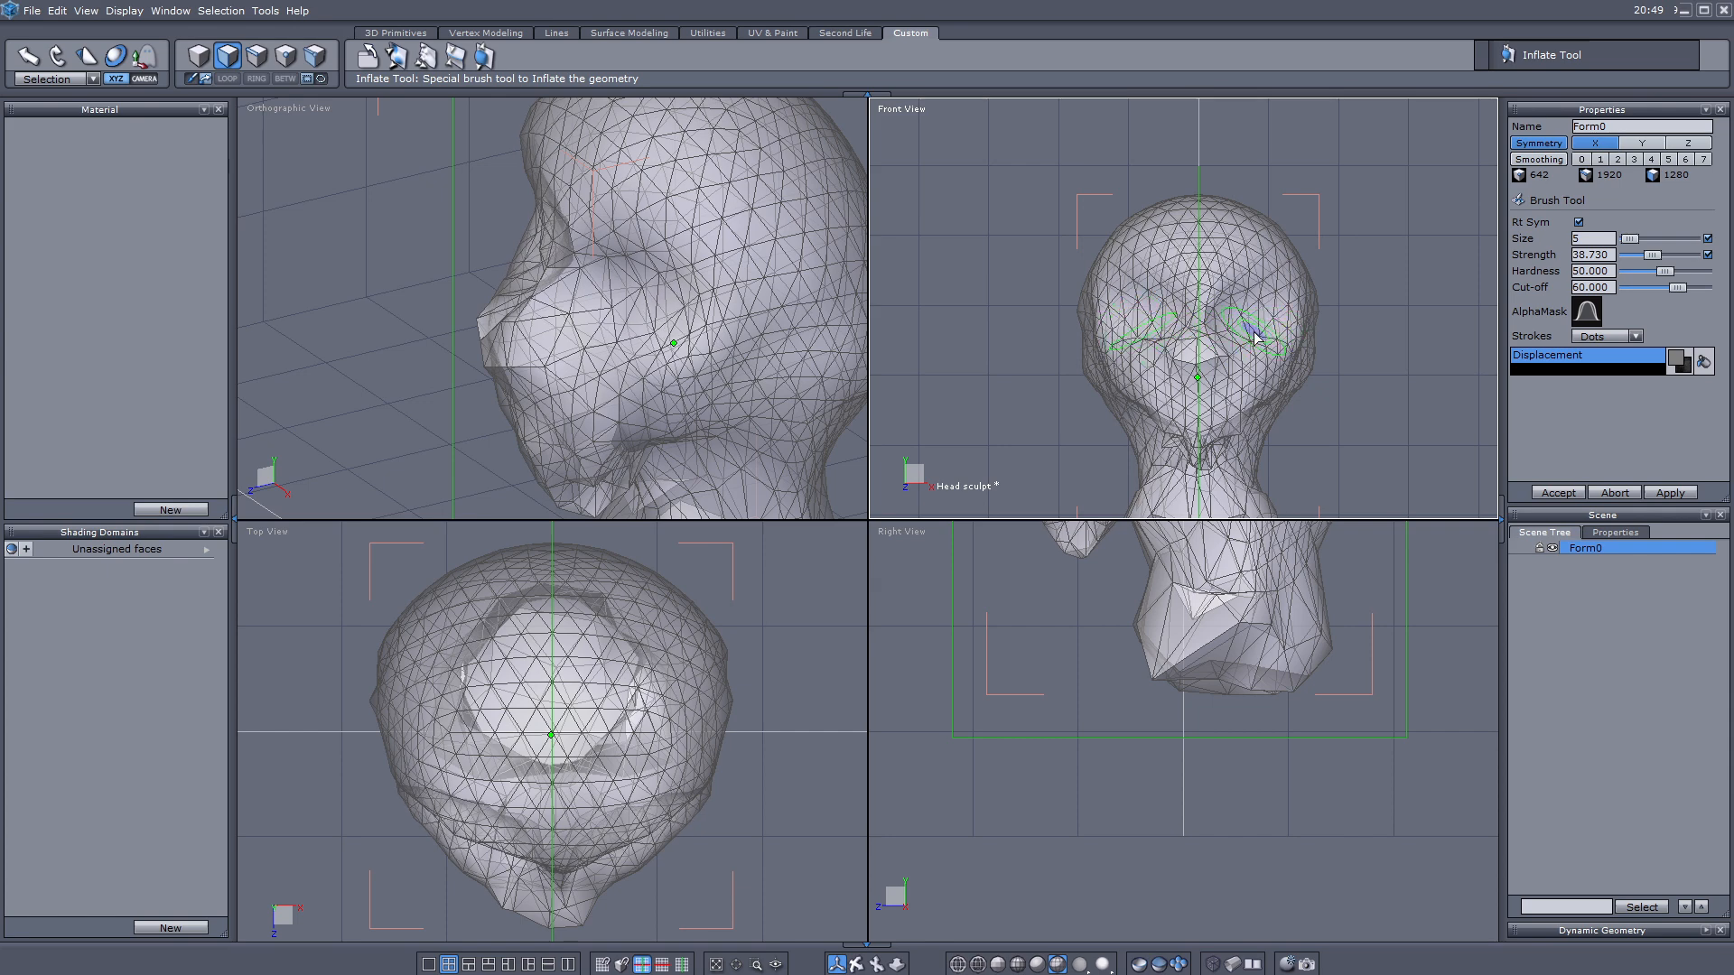
pyautogui.scroll(2, 1205, 360)
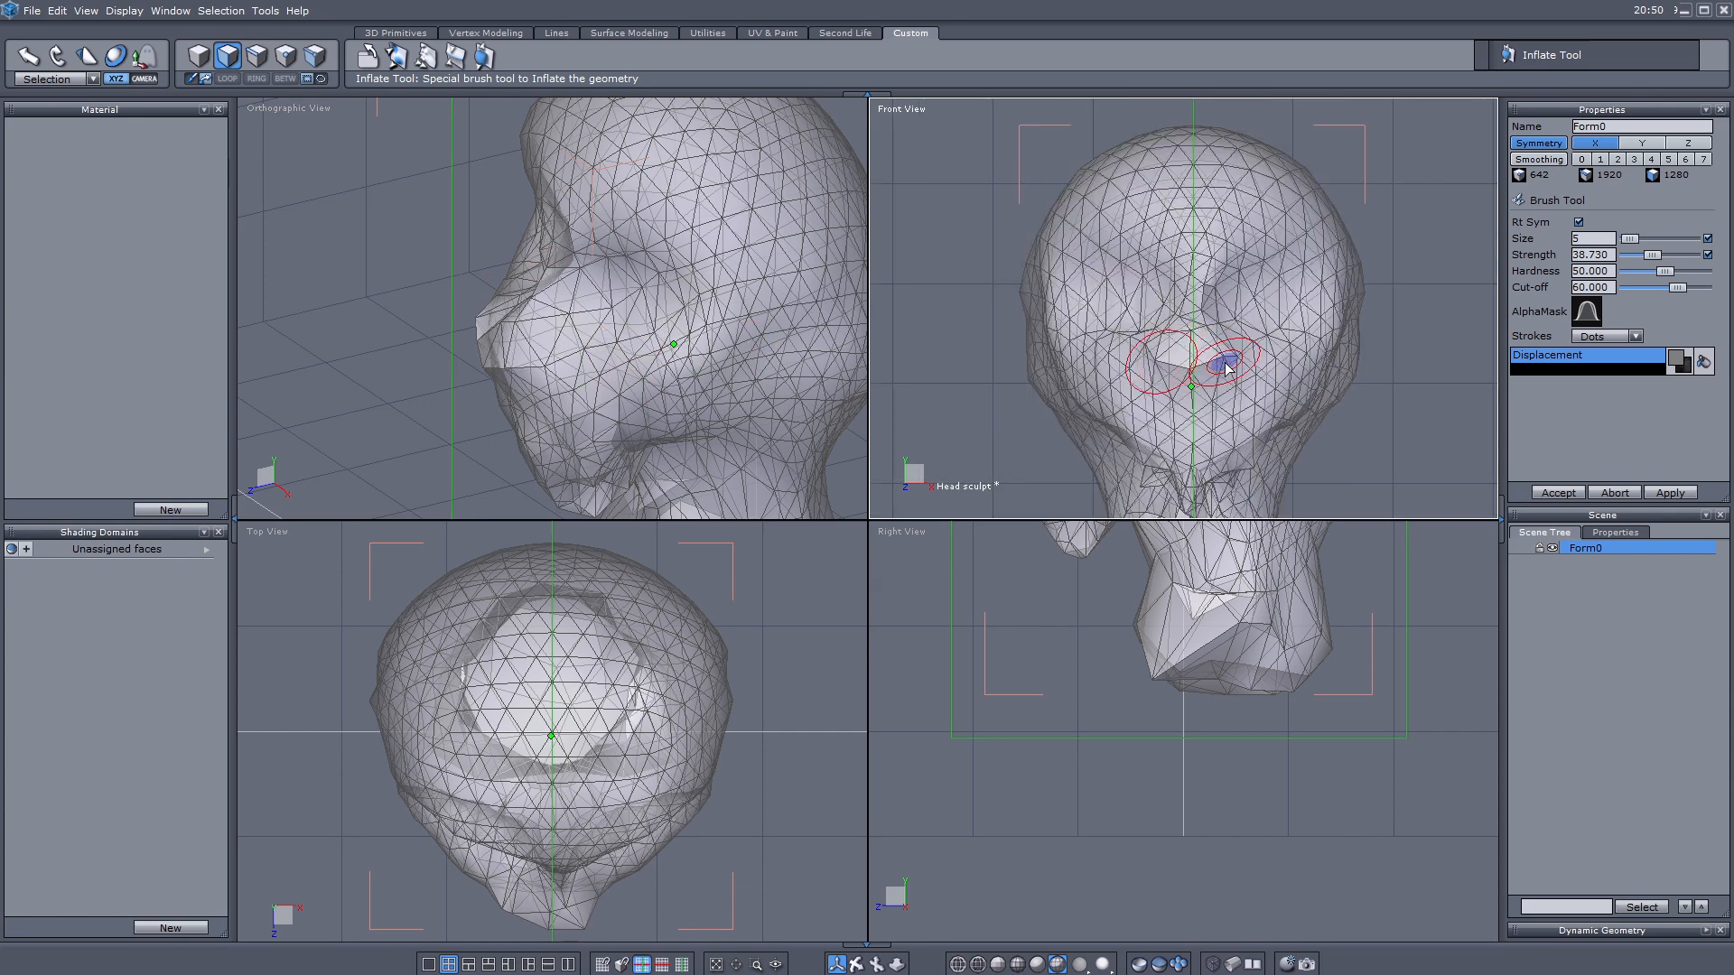
pyautogui.moveTo(1221, 363); pyautogui.dragTo(1215, 361)
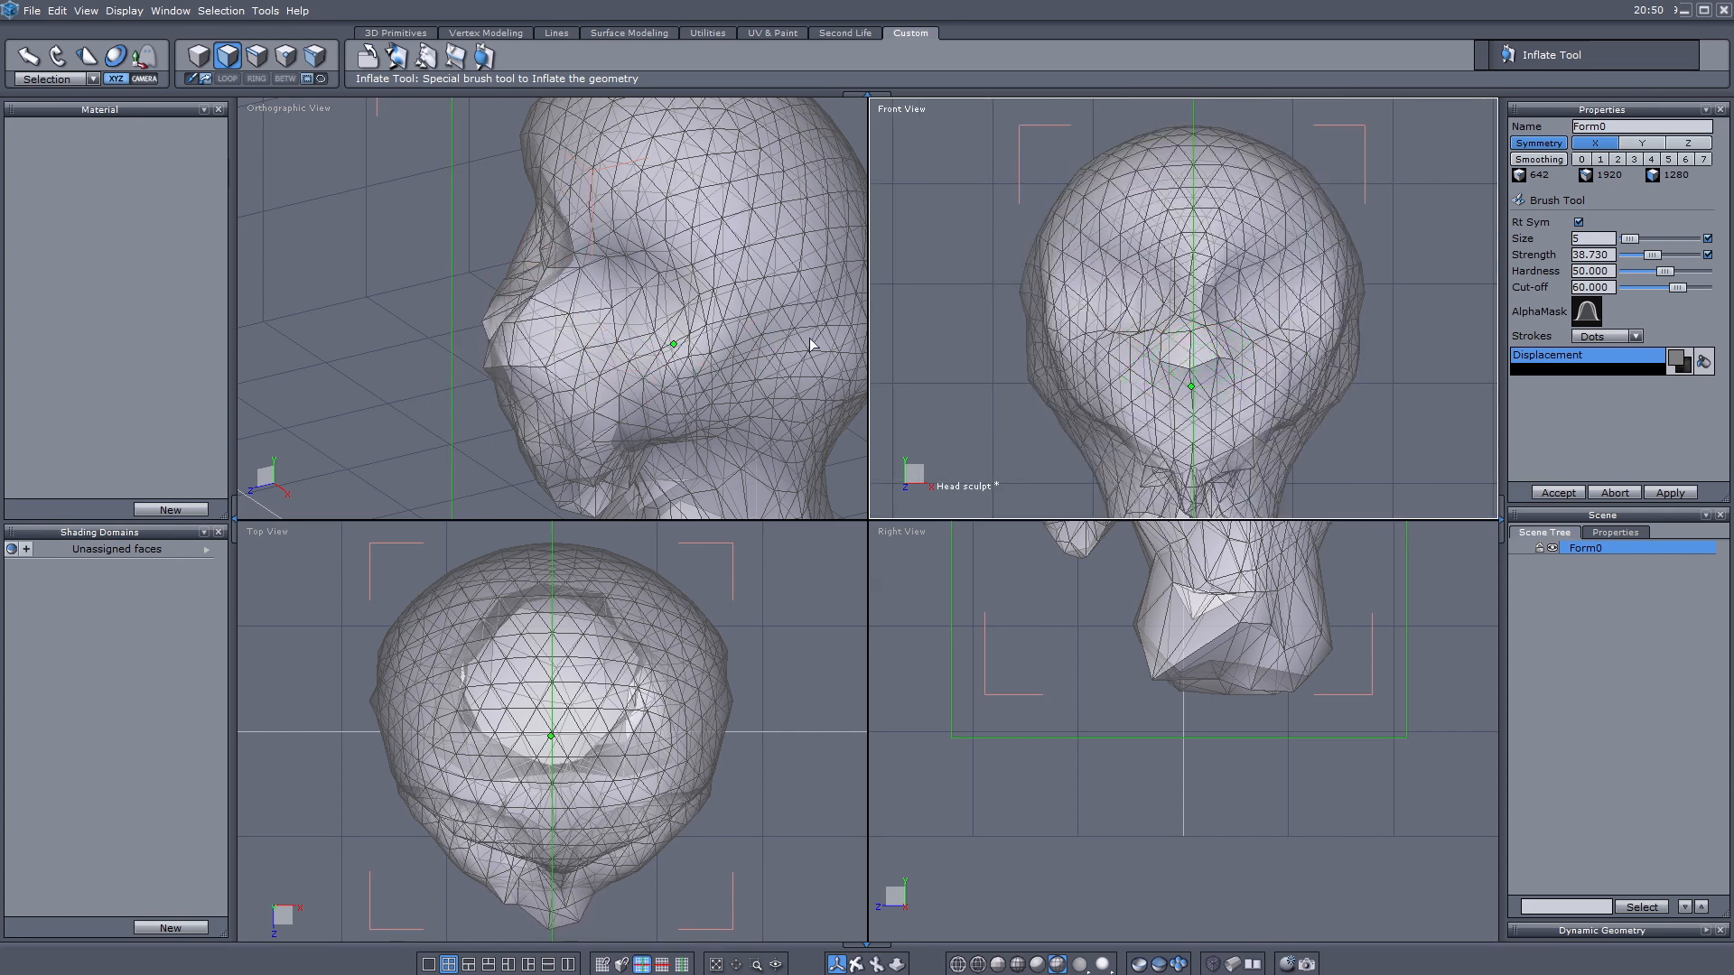
# Step: Fill out the mouth area and the front of the jaw in profile with the Inflate Tool
pyautogui.scroll(-2, 587, 350)
pyautogui.click(856, 964)
pyautogui.moveTo(578, 327)
pyautogui.mouseDown()
pyautogui.moveTo(817, 317)
pyautogui.moveTo(530, 319)
pyautogui.moveTo(570, 335)
pyautogui.mouseUp()
pyautogui.click(836, 964)
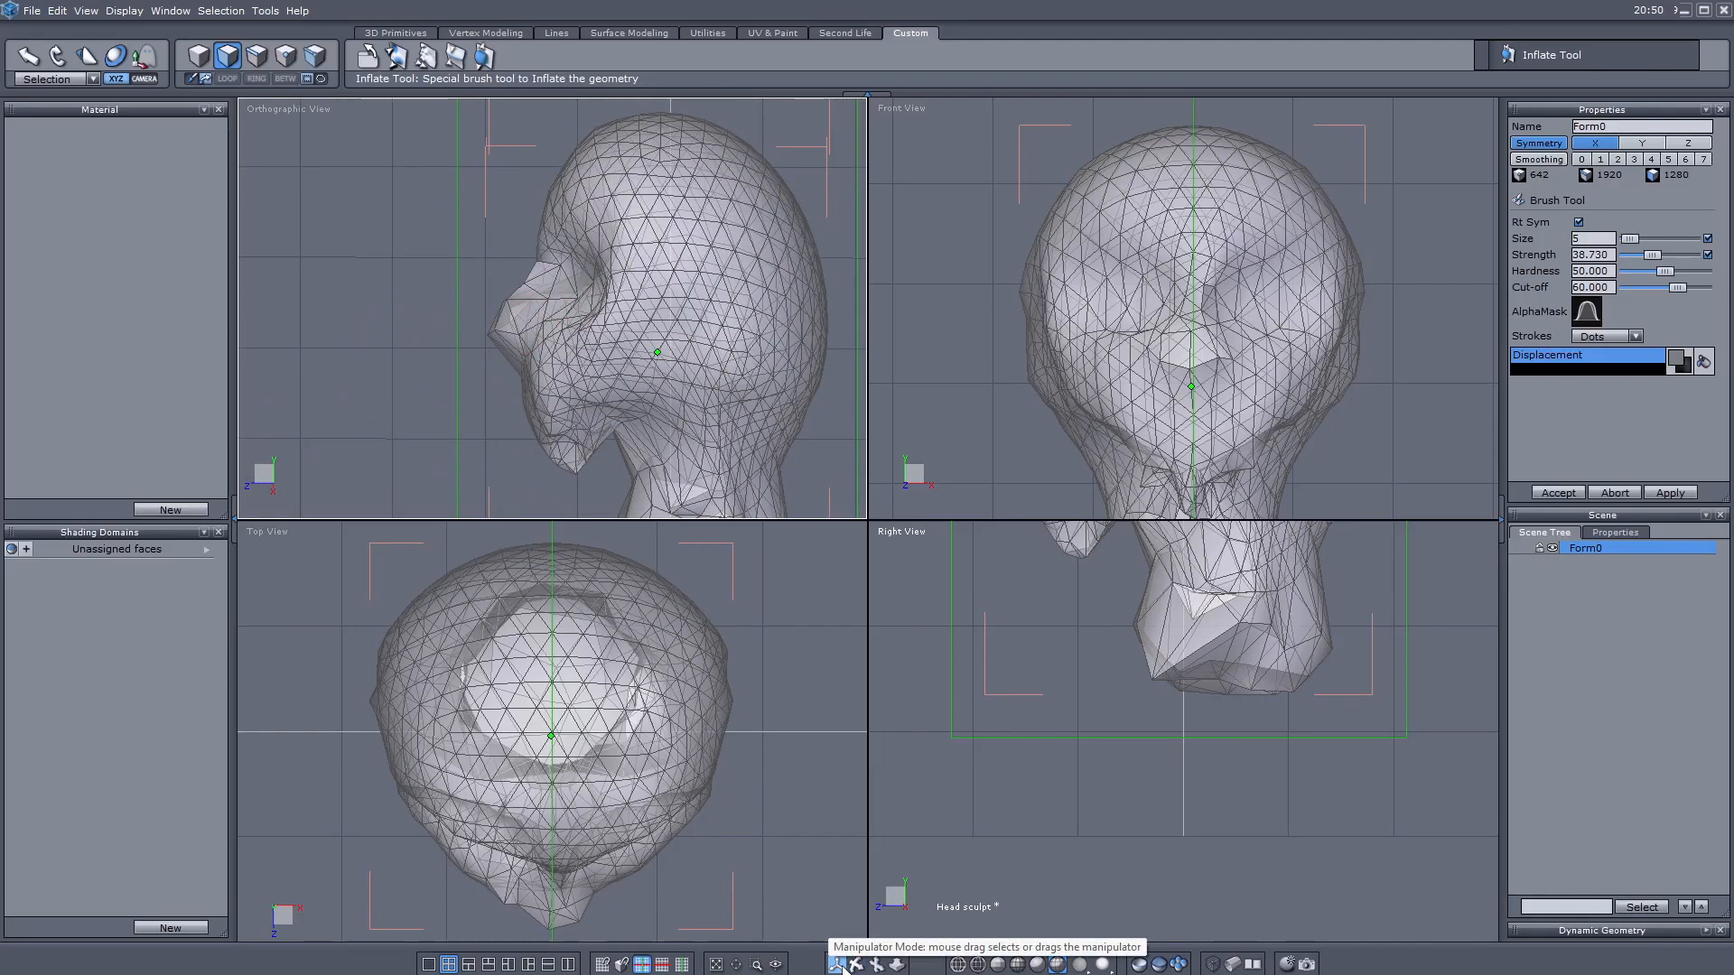
pyautogui.scroll(-3, 1165, 794)
pyautogui.scroll(3, 1139, 632)
pyautogui.moveTo(1063, 660)
pyautogui.mouseDown()
pyautogui.moveTo(1072, 619)
pyautogui.moveTo(1100, 695)
pyautogui.moveTo(1087, 668)
pyautogui.moveTo(1146, 604)
pyautogui.moveTo(1076, 697)
pyautogui.moveTo(1108, 641)
pyautogui.moveTo(1083, 716)
pyautogui.moveTo(1142, 746)
pyautogui.mouseUp()
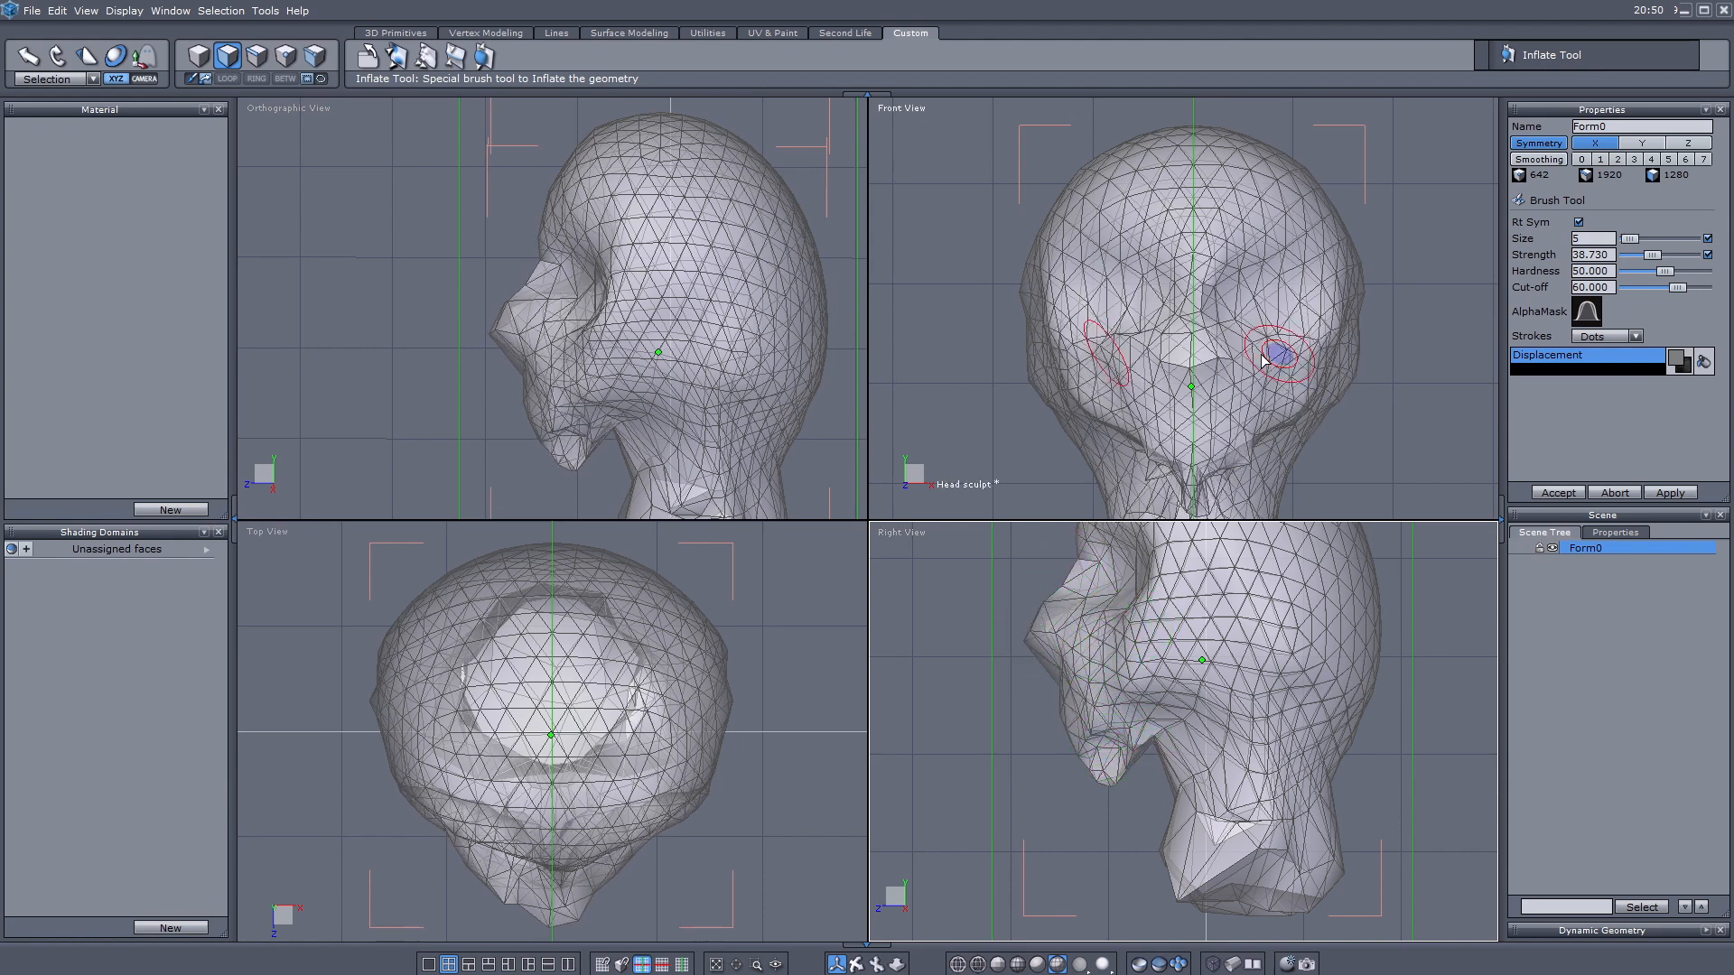
# Step: Build up the underside of the jaw and extend the chin with the Inflate Tool
pyautogui.click(856, 964)
pyautogui.moveTo(509, 371); pyautogui.dragTo(606, 360)
pyautogui.scroll(5, 665, 425)
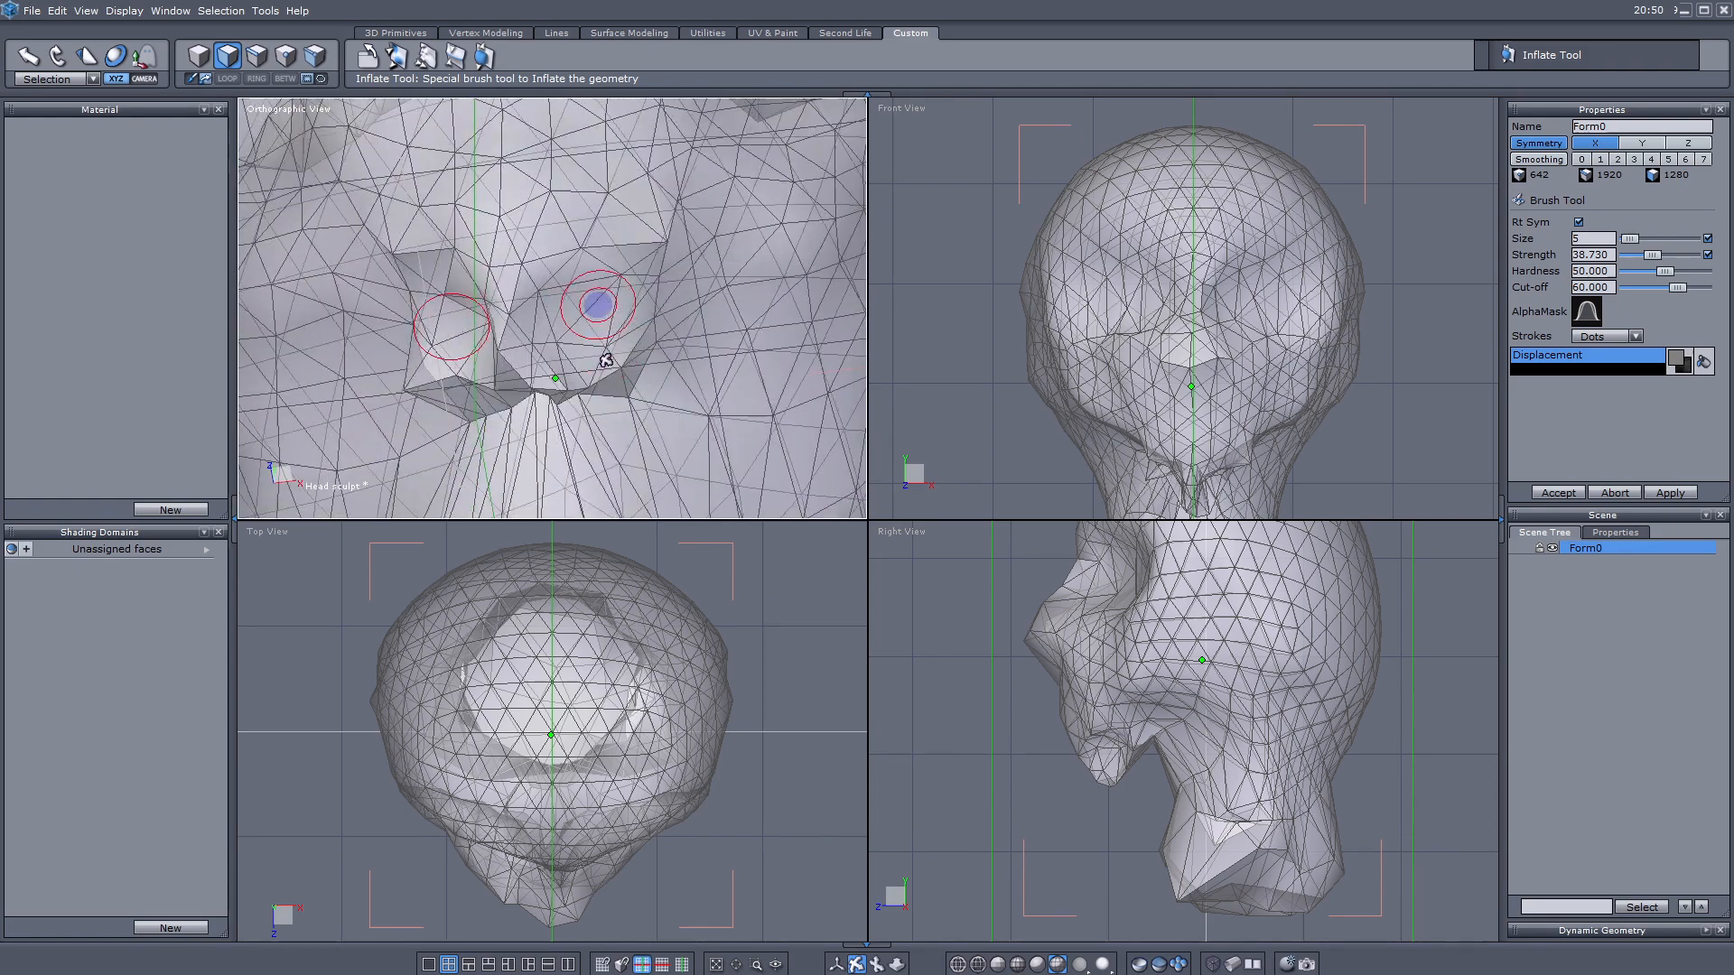
pyautogui.click(834, 970)
pyautogui.scroll(5, 583, 349)
pyautogui.scroll(-10, 583, 350)
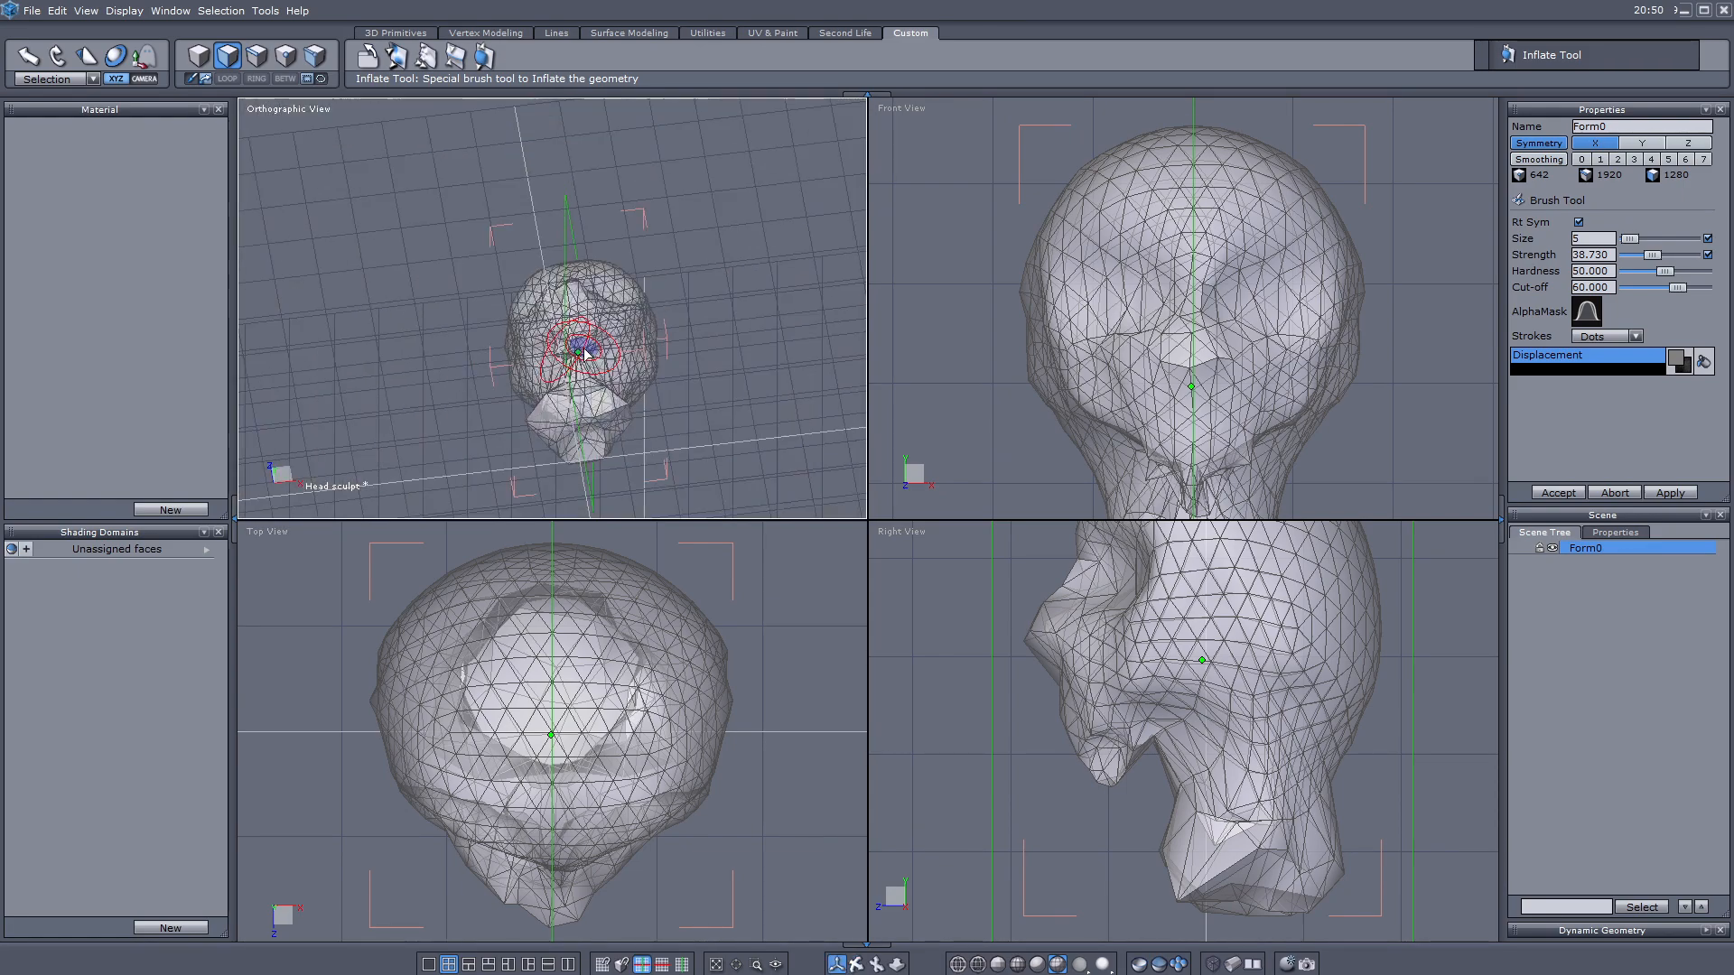
pyautogui.moveTo(585, 354)
pyautogui.mouseDown()
pyautogui.moveTo(564, 383)
pyautogui.moveTo(603, 370)
pyautogui.mouseUp()
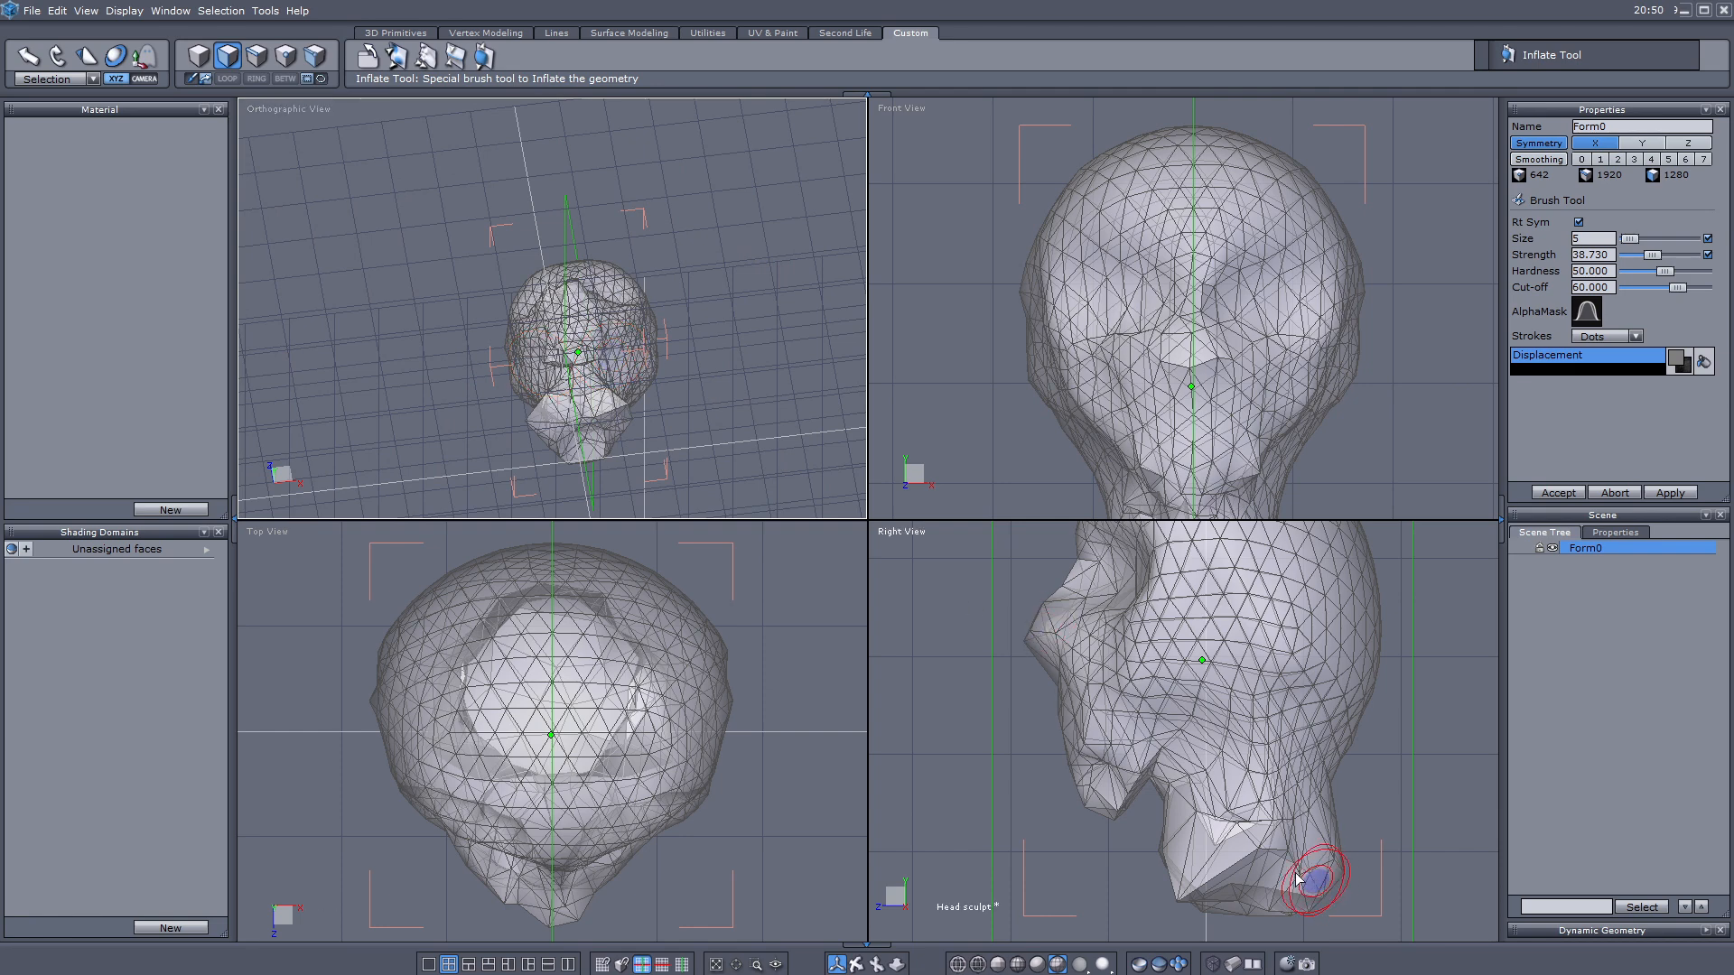
pyautogui.moveTo(1092, 767)
pyautogui.mouseDown()
pyautogui.moveTo(1123, 747)
pyautogui.moveTo(1096, 797)
pyautogui.moveTo(1113, 788)
pyautogui.mouseUp()
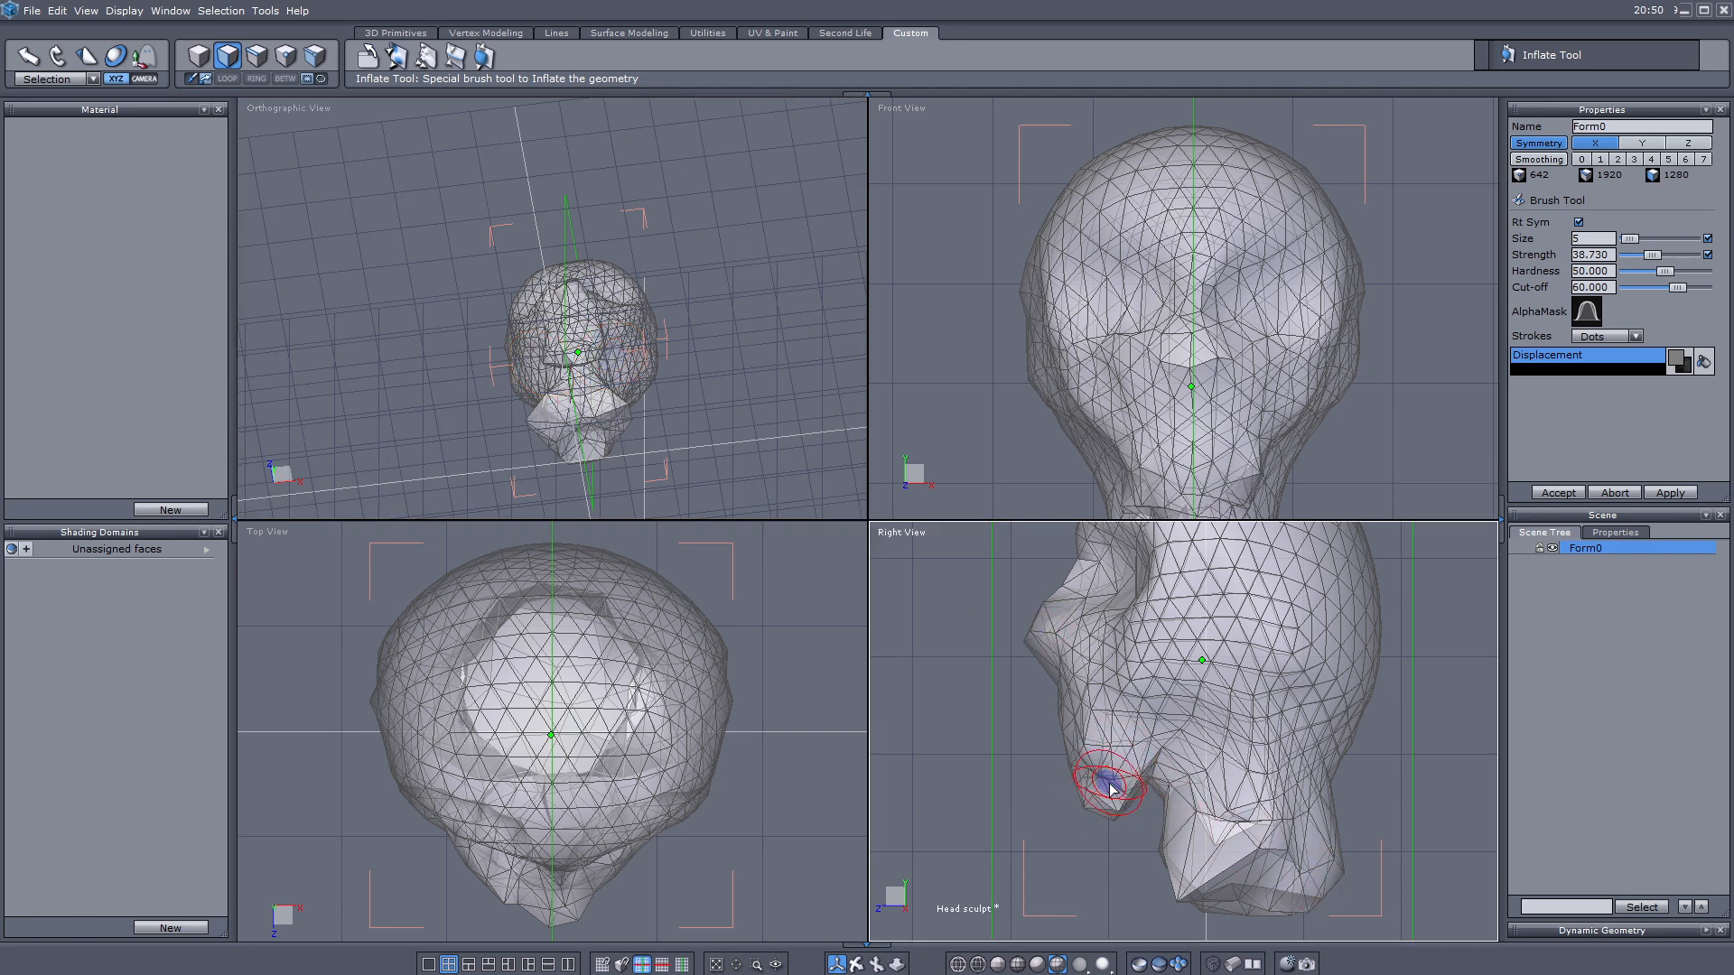
# Step: Smooth the chin and the front of the jaw with the Soften Tool at size 6
pyautogui.click(423, 53)
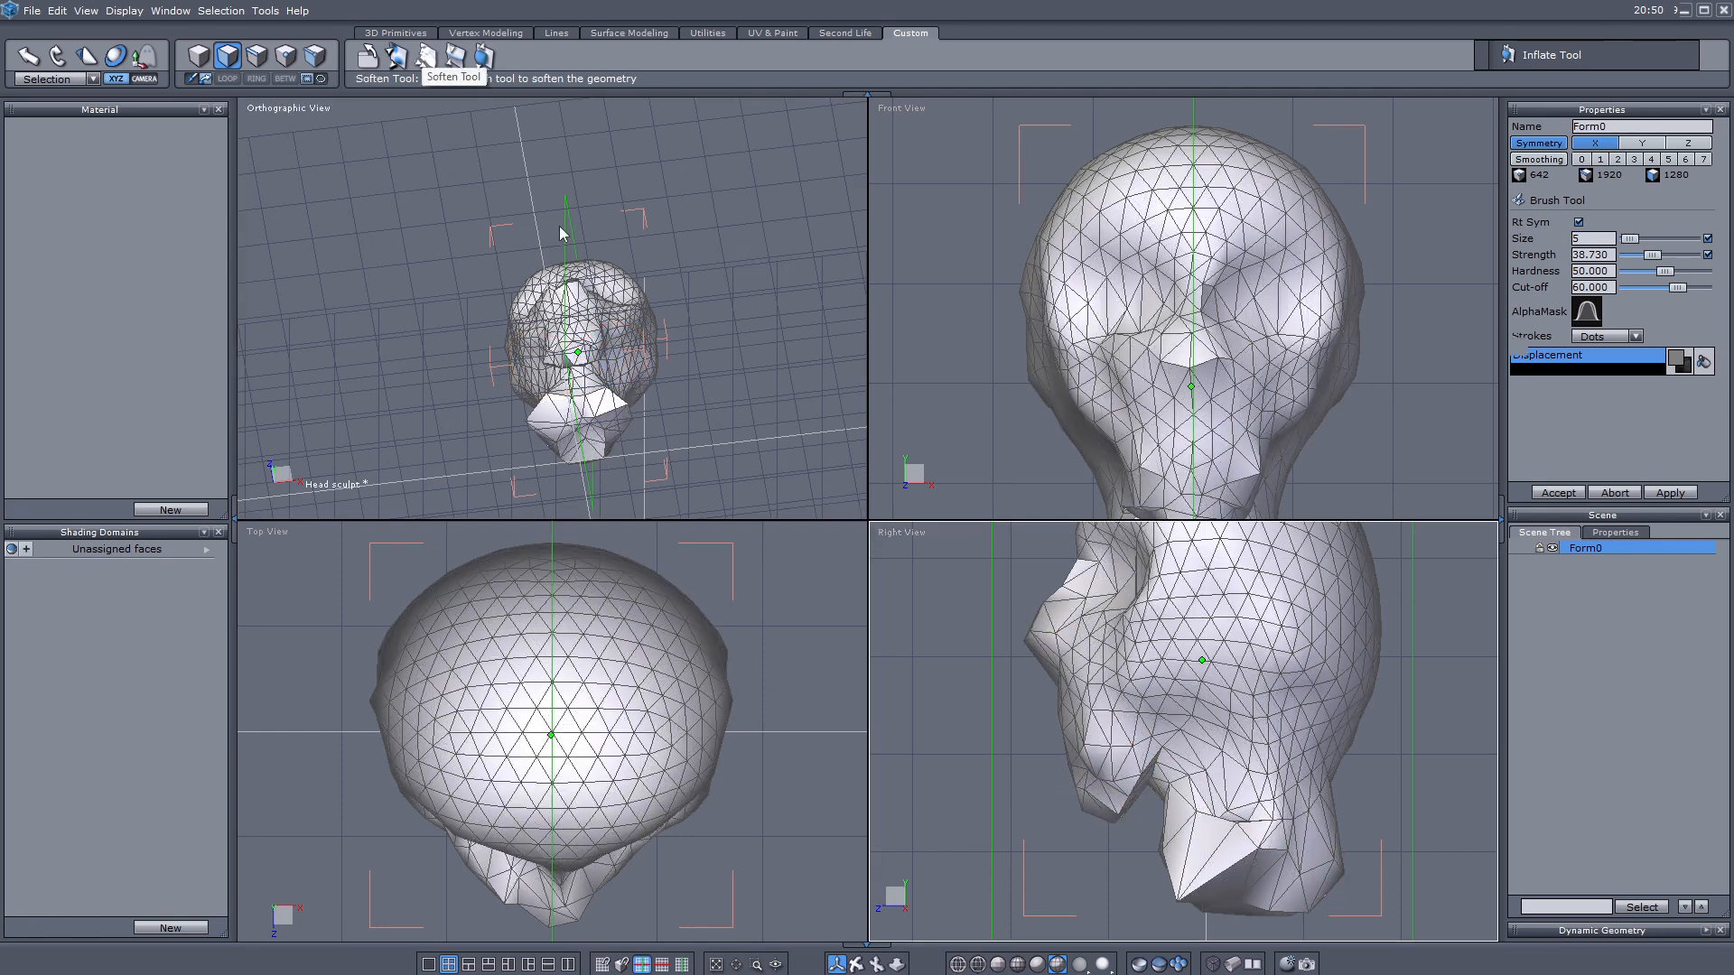
pyautogui.click(1590, 238)
pyautogui.write('6')
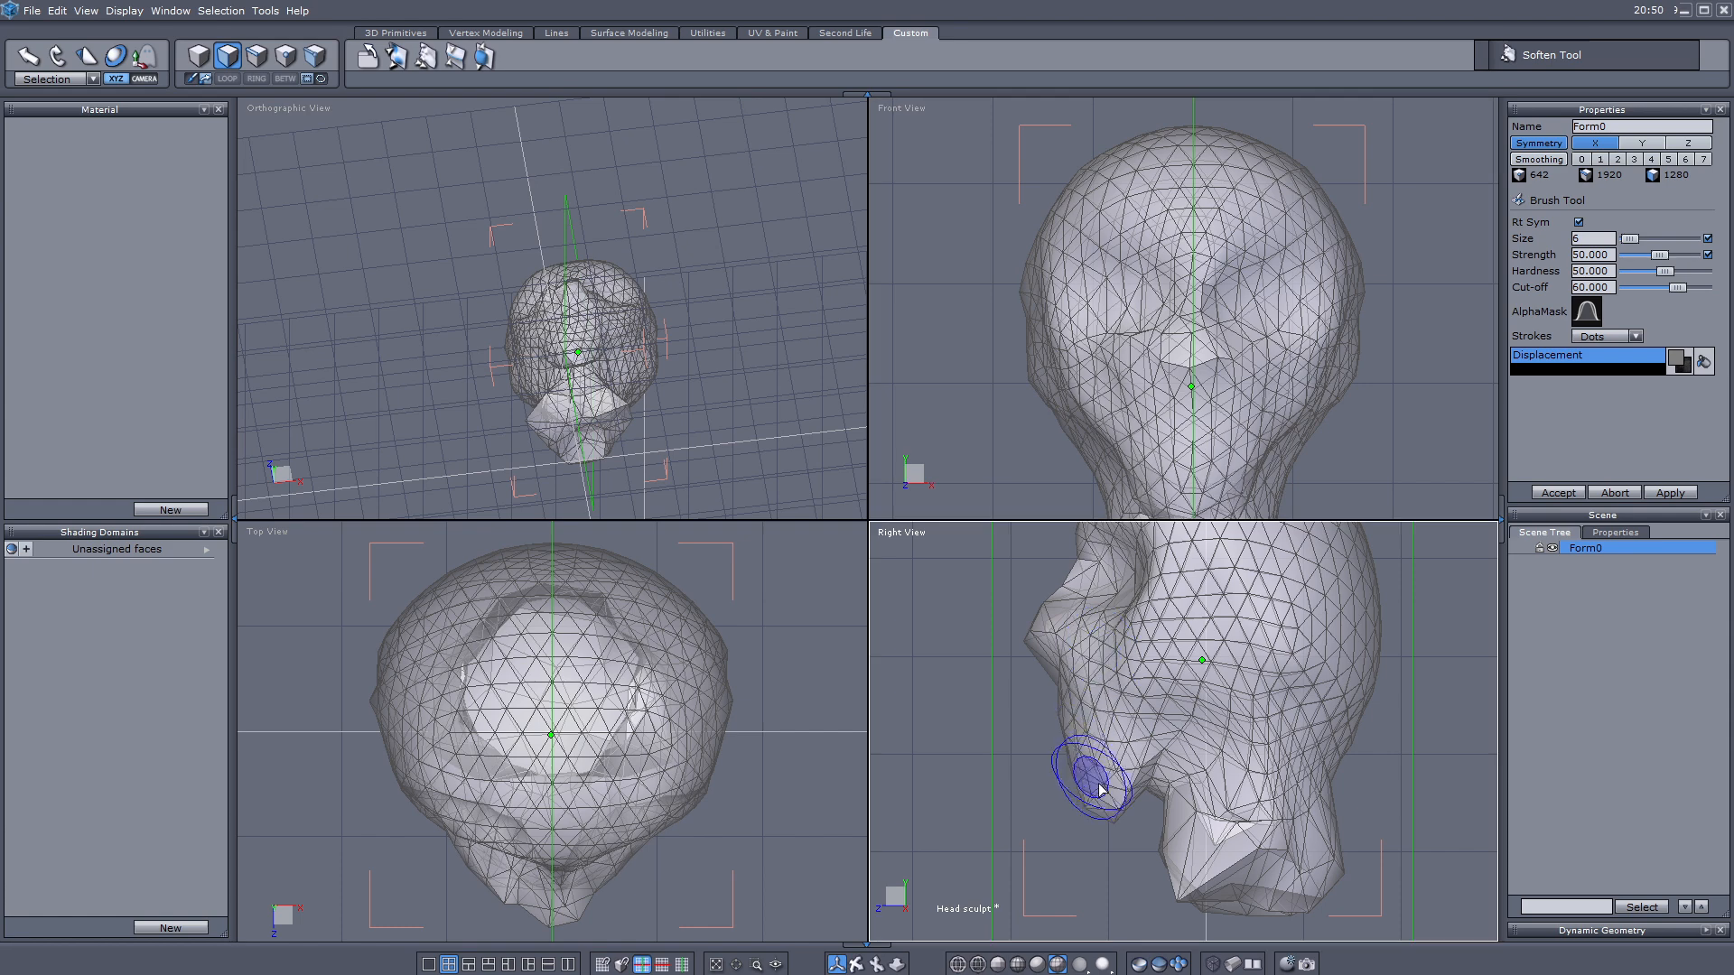
# Step: Extend and widen the lower end of the neck with the Inflate Tool at size 5
pyautogui.moveTo(1288, 804); pyautogui.dragTo(1267, 700, button='middle')
pyautogui.scroll(-1, 1264, 774)
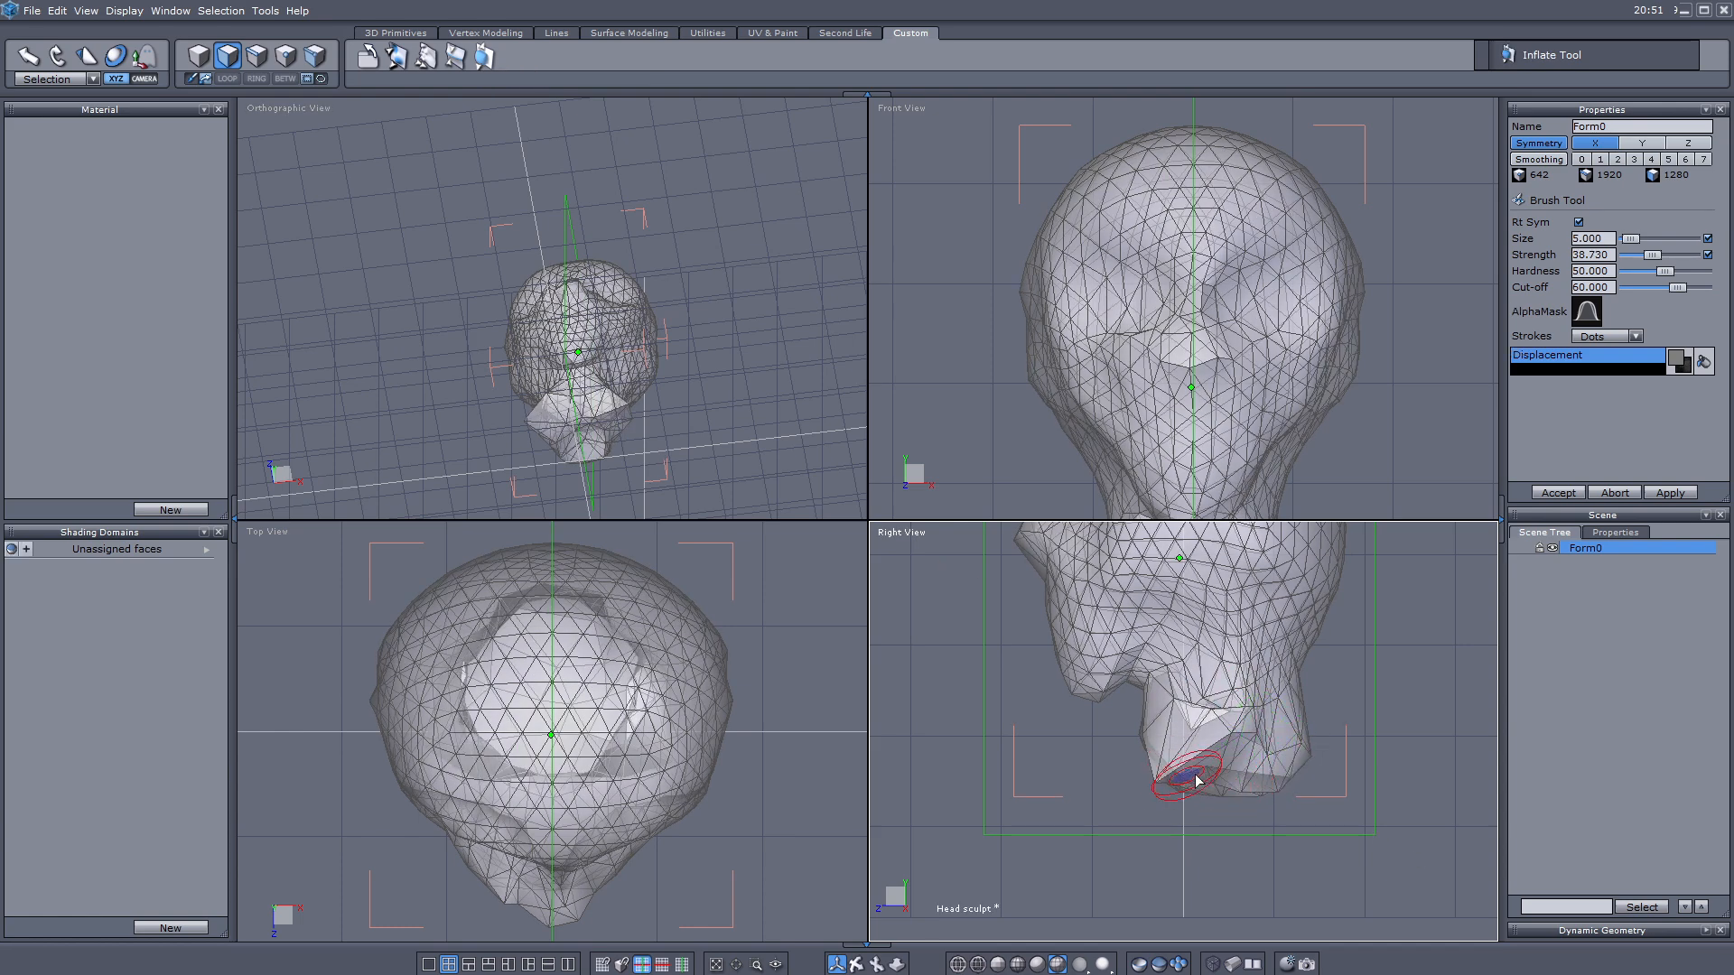
pyautogui.scroll(-4, 1255, 782)
pyautogui.moveTo(1228, 781); pyautogui.dragTo(1276, 780)
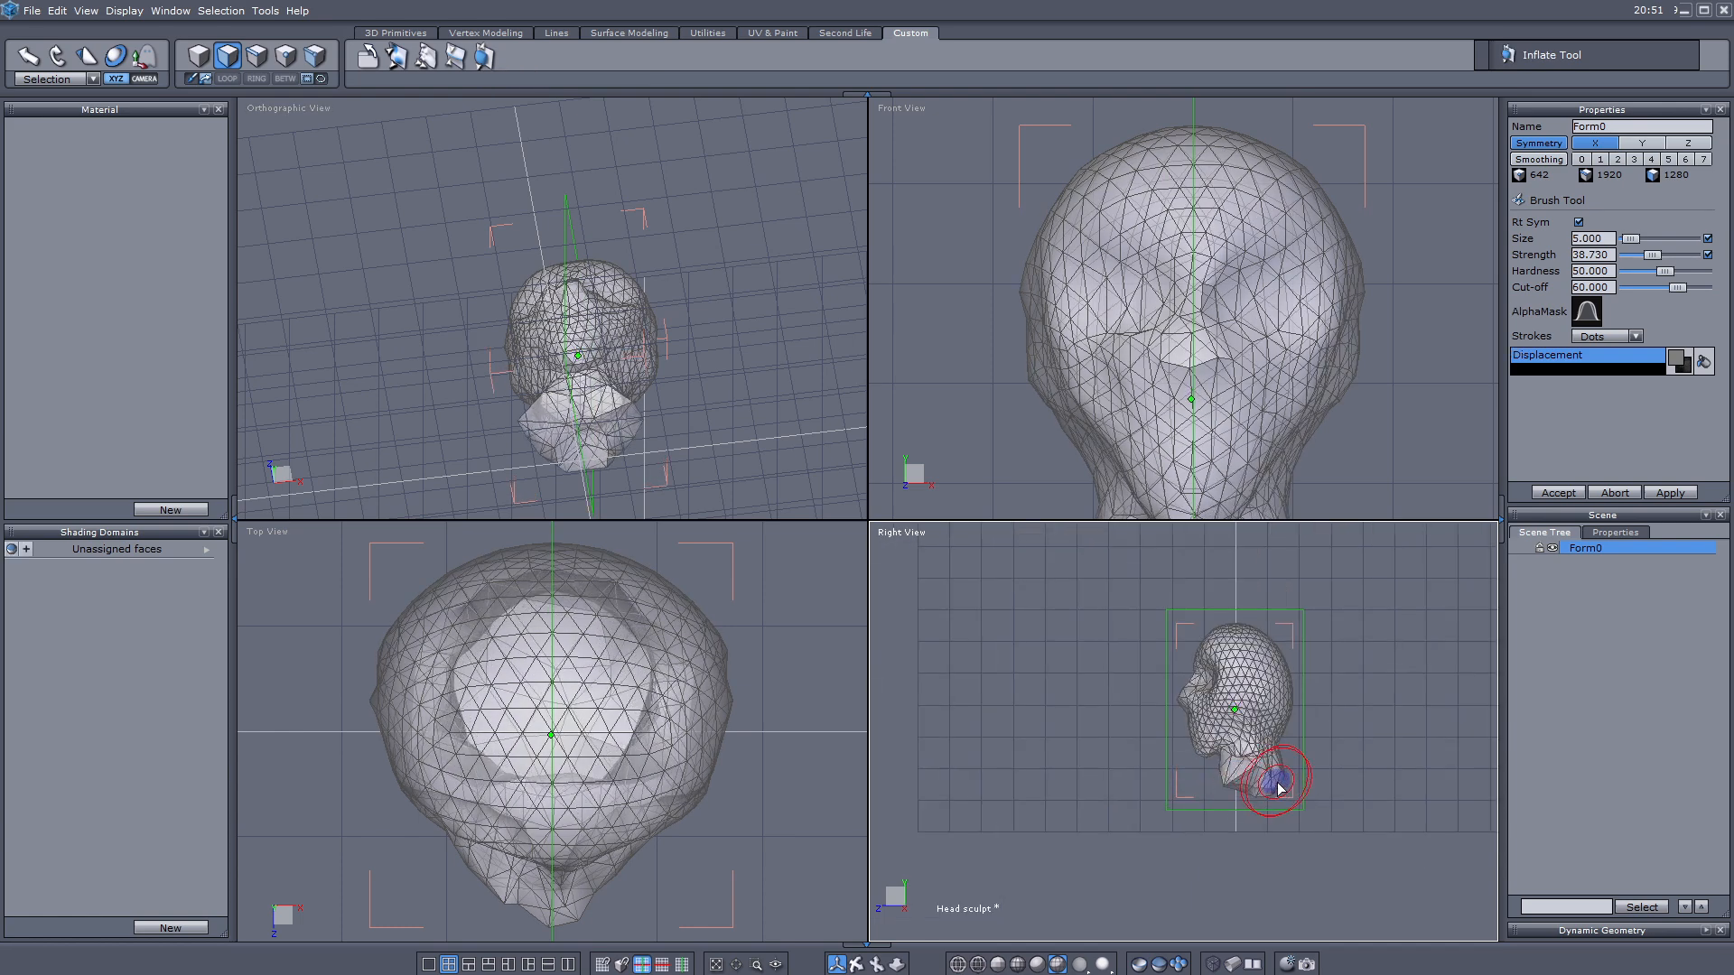
pyautogui.scroll(-3, 1273, 492)
pyautogui.moveTo(1273, 492); pyautogui.dragTo(1350, 316, button='middle')
pyautogui.moveTo(1253, 802)
pyautogui.mouseDown()
pyautogui.moveTo(1237, 796)
pyautogui.moveTo(1250, 806)
pyautogui.mouseUp()
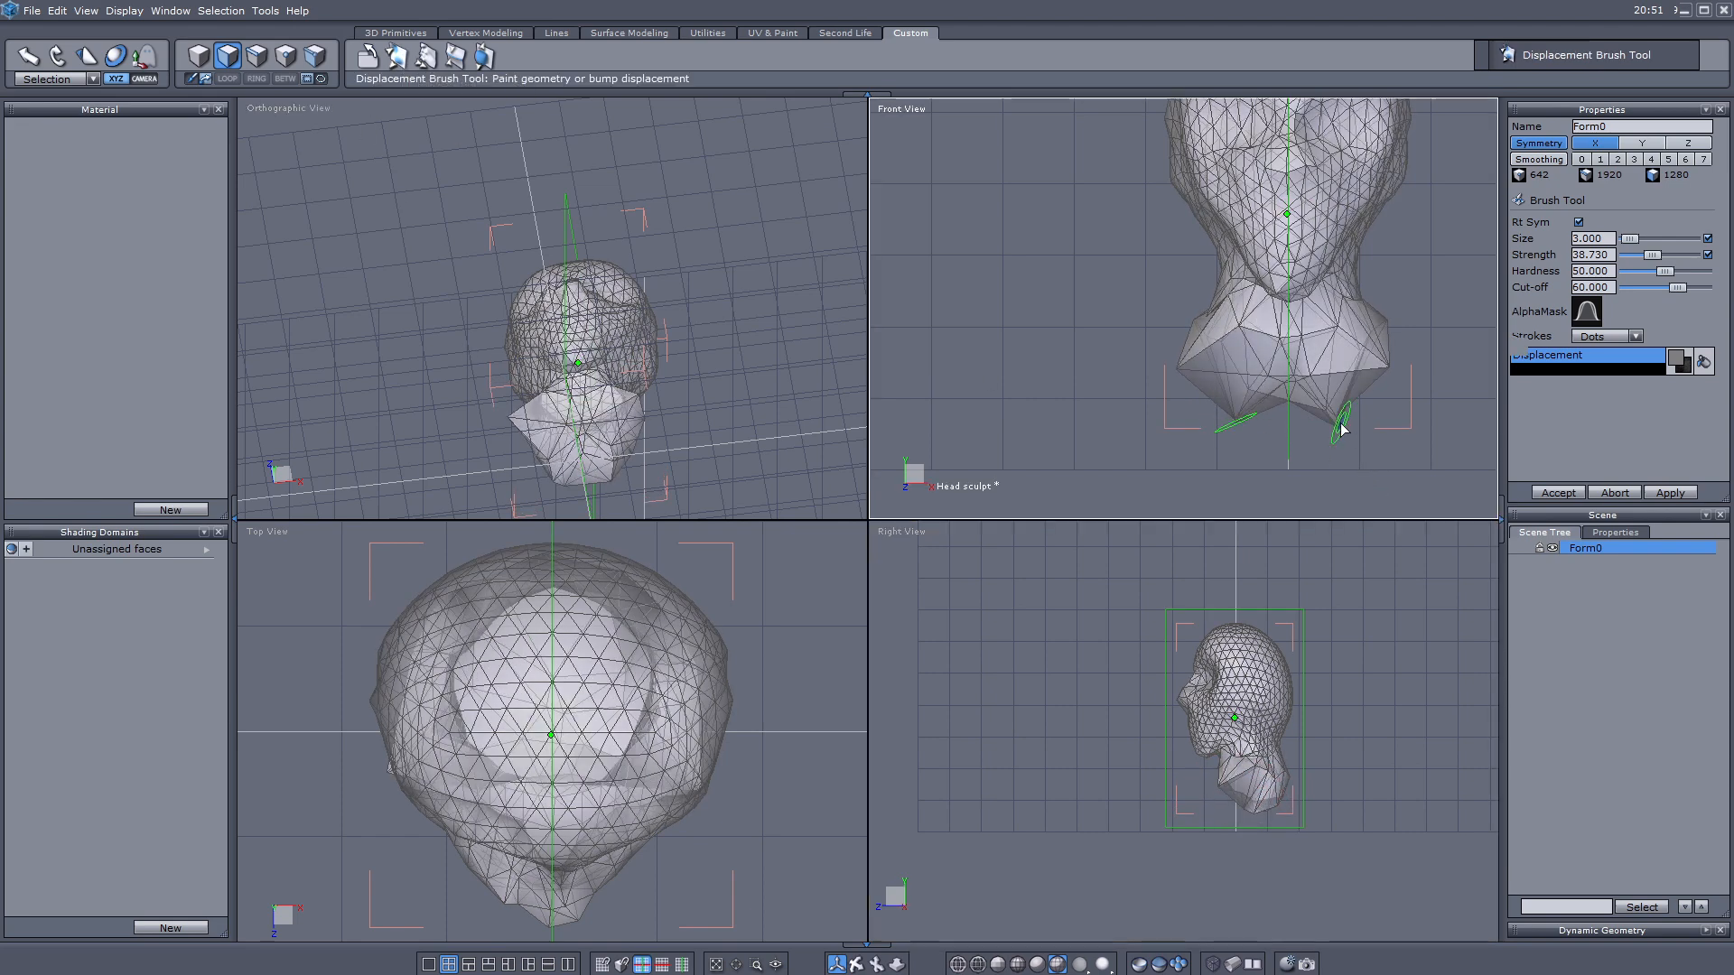
# Step: Even out the underside of the neck base with the Displacement Brush at size 6
pyautogui.scroll(-3, 1344, 432)
pyautogui.scroll(4, 1350, 432)
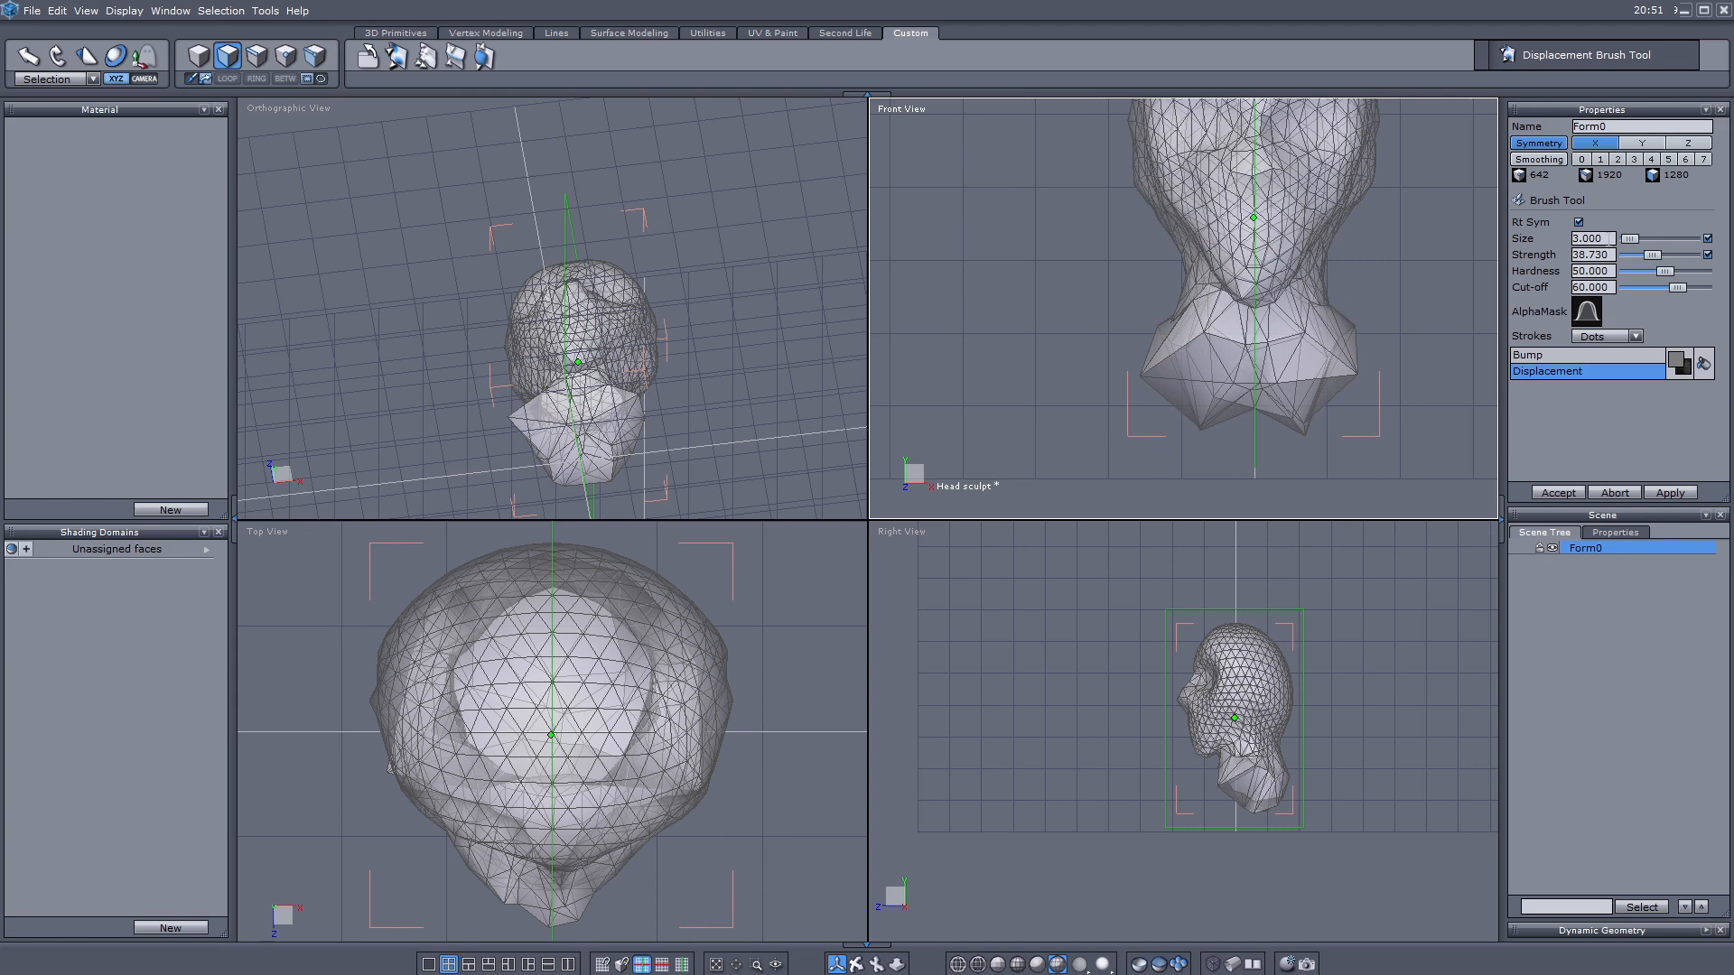
pyautogui.scroll(-3, 1331, 479)
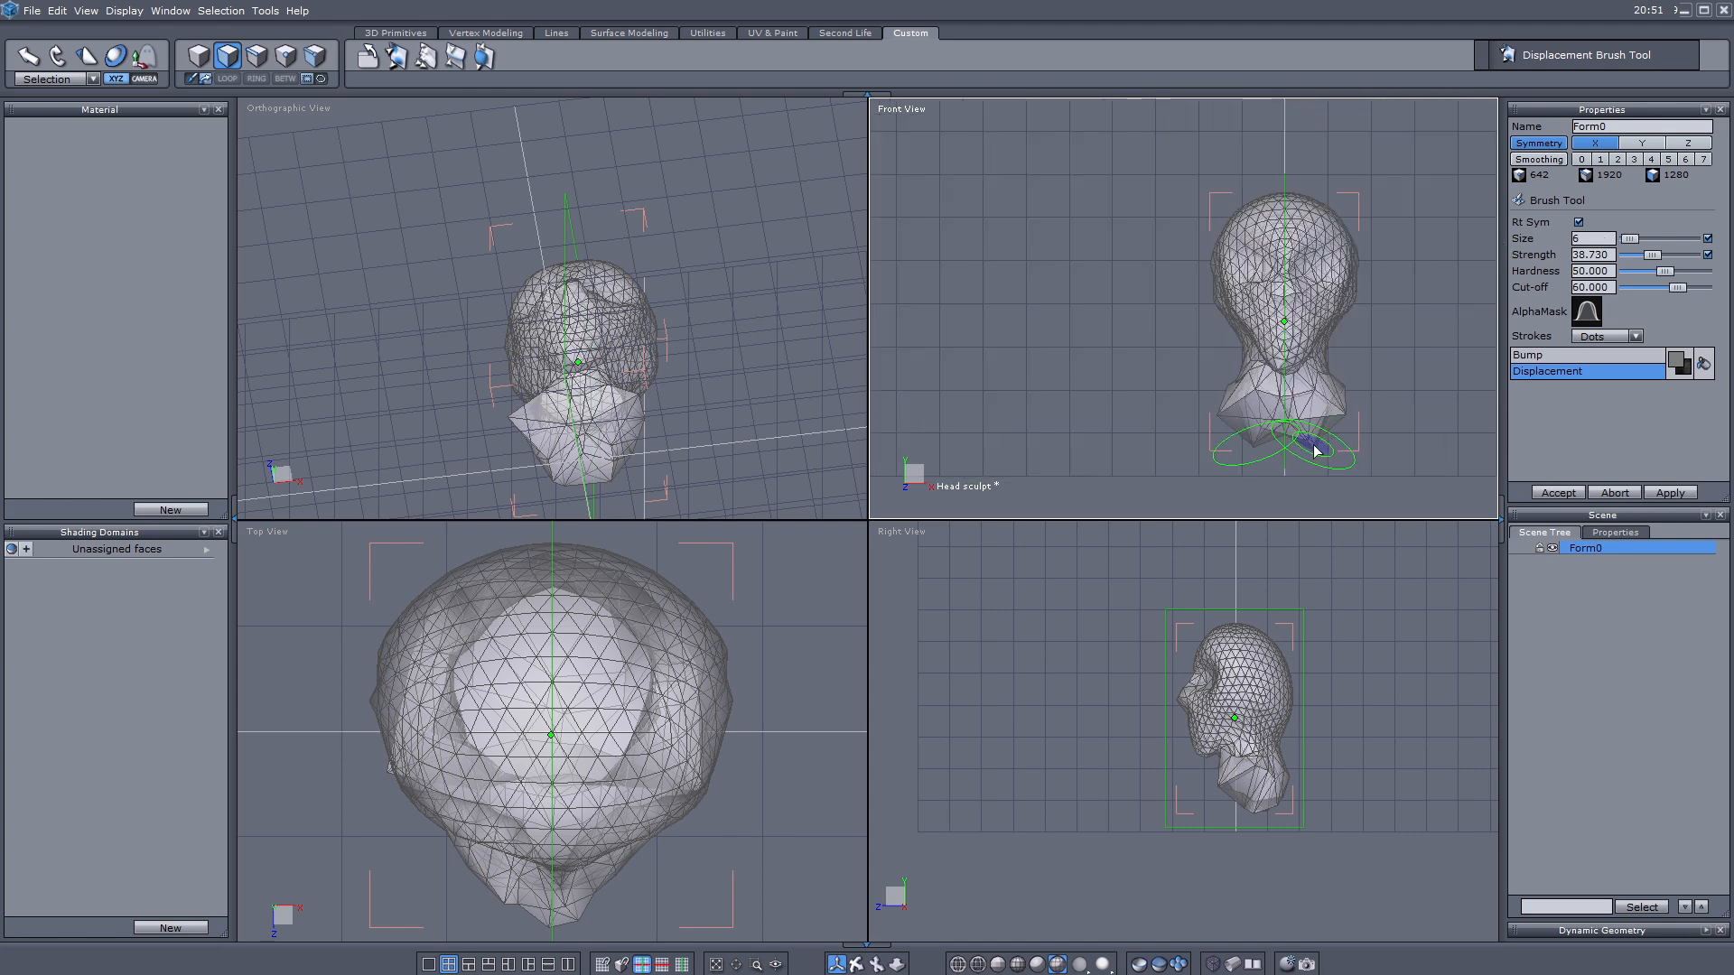
pyautogui.moveTo(1312, 440); pyautogui.dragTo(1318, 444)
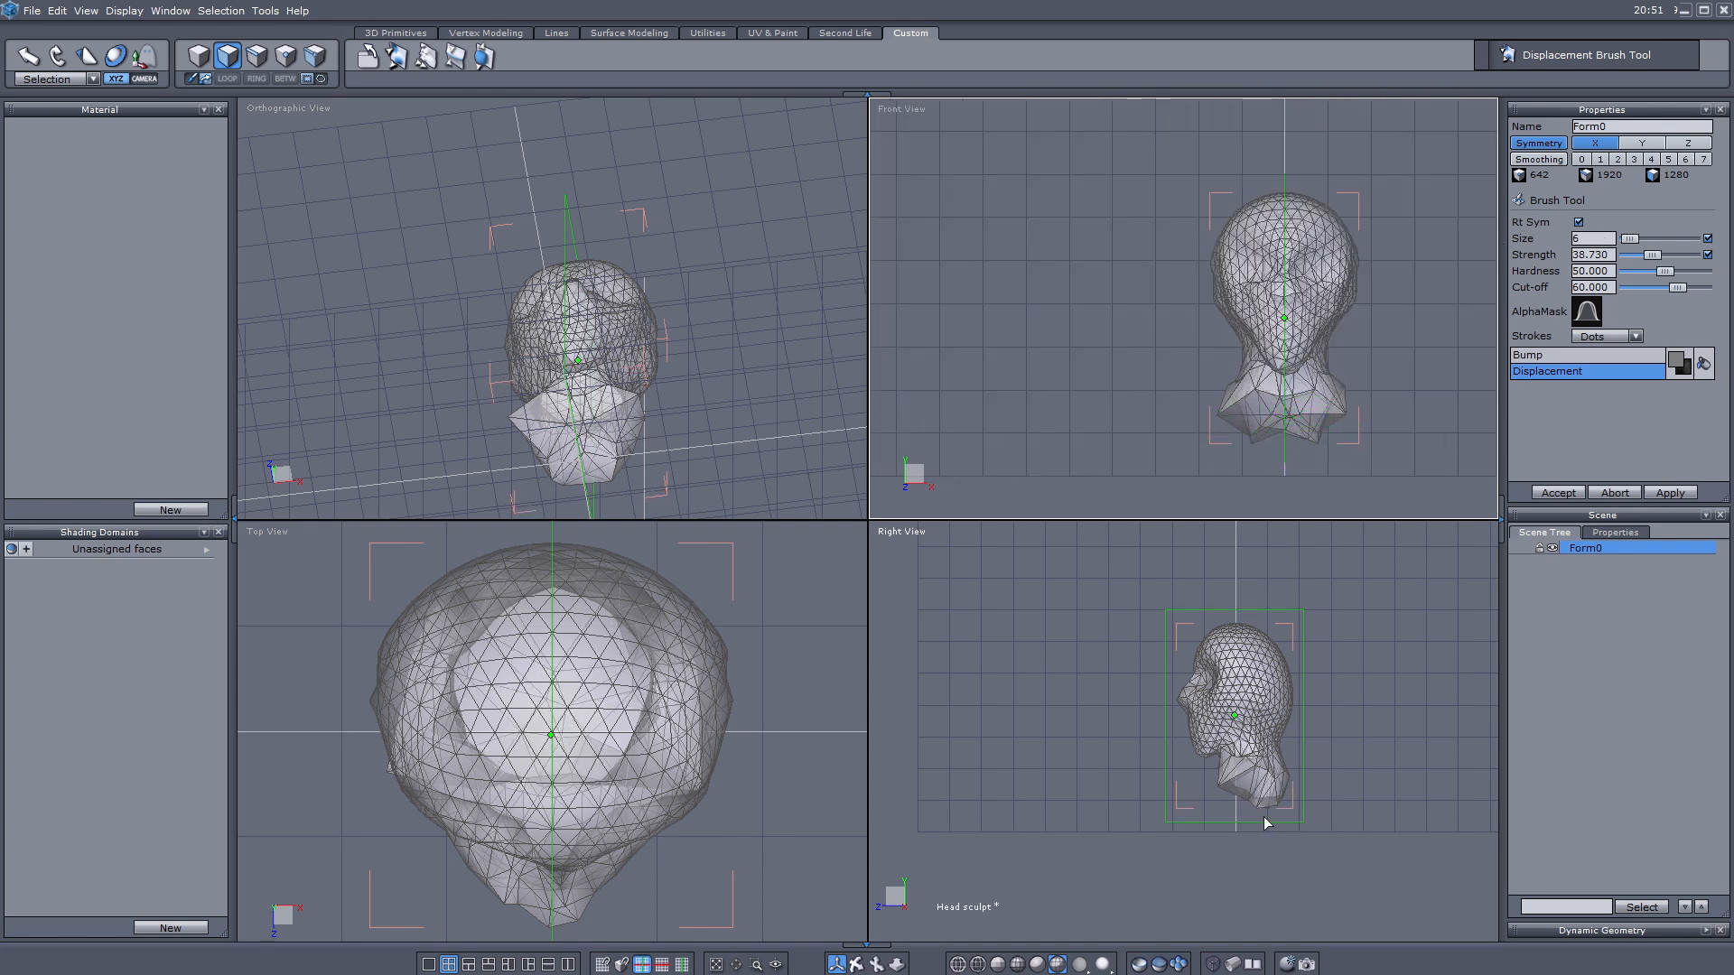
pyautogui.scroll(4, 1264, 816)
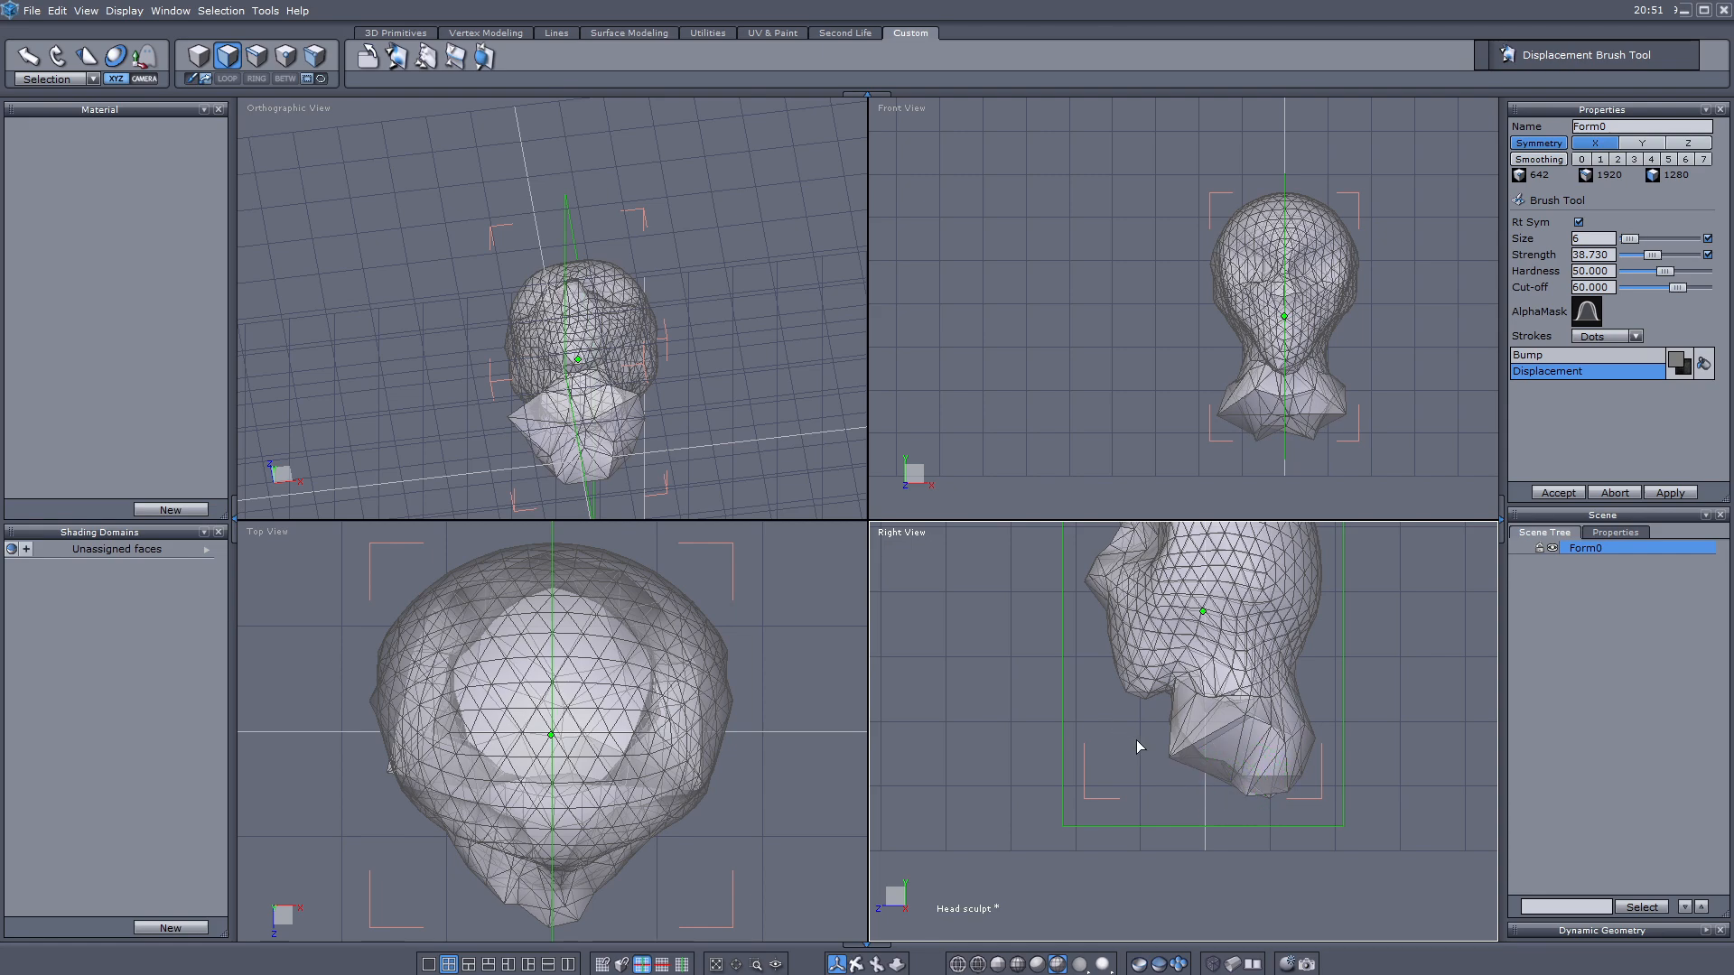
pyautogui.scroll(2, 620, 420)
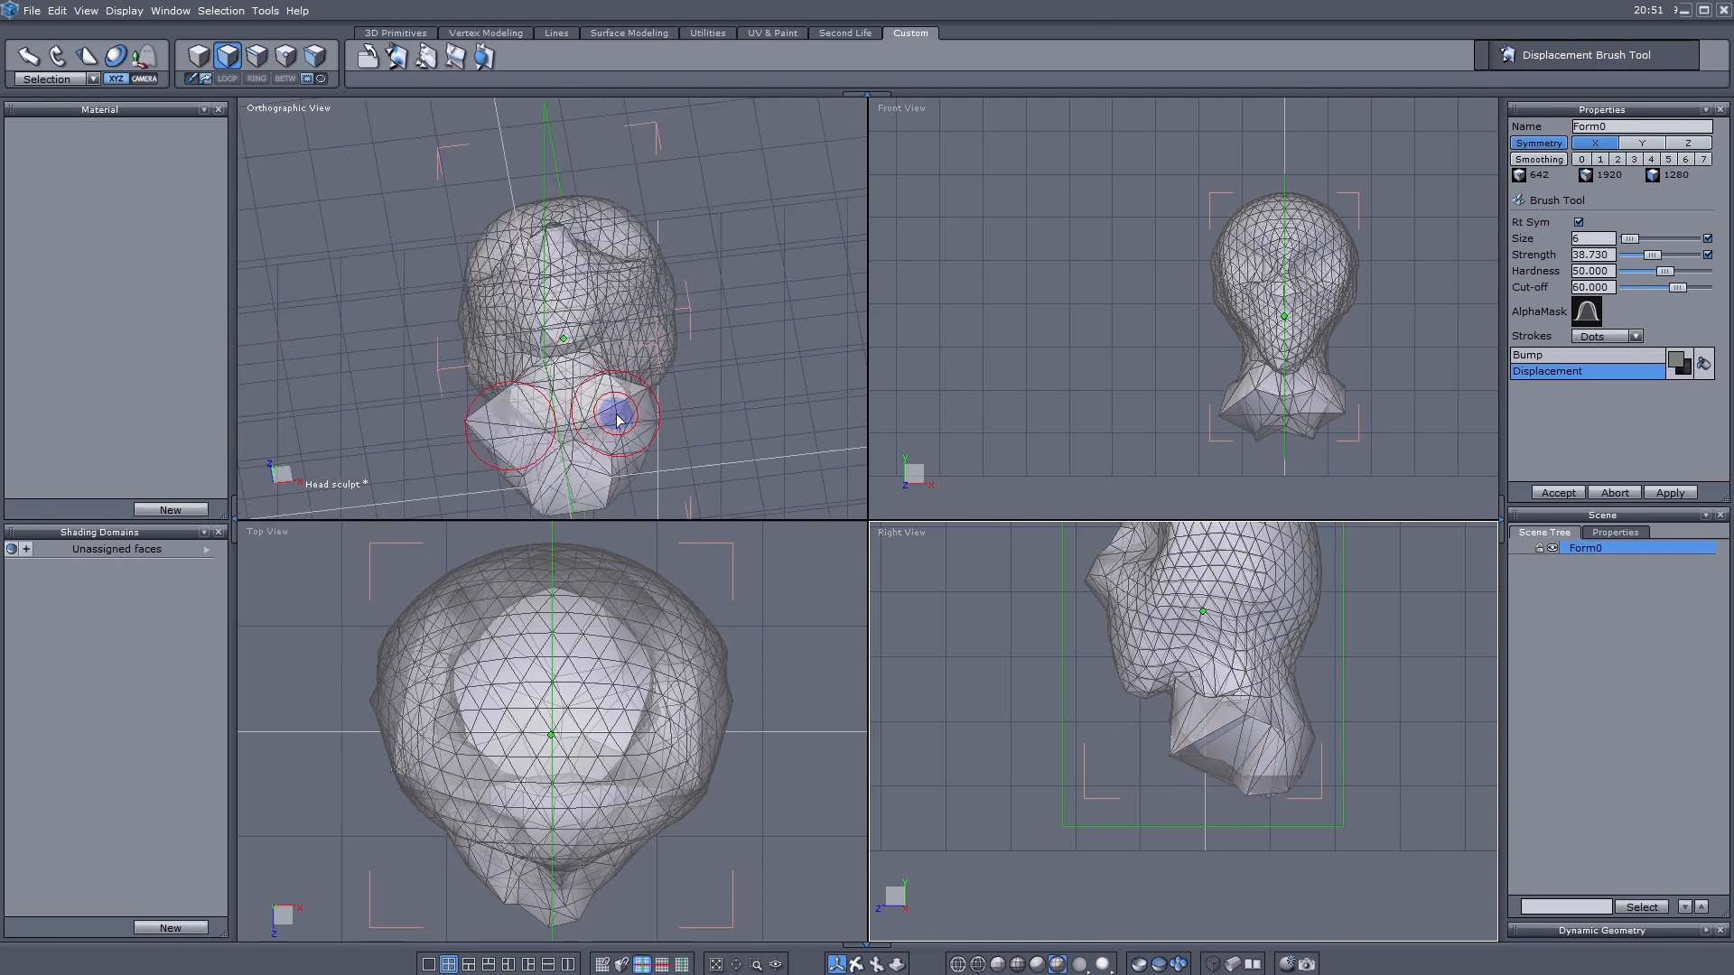
# Step: Narrow the sides of the head symmetrically with the Displacement Brush at size 6
pyautogui.click(854, 962)
pyautogui.moveTo(677, 387); pyautogui.dragTo(318, 379)
pyautogui.click(836, 964)
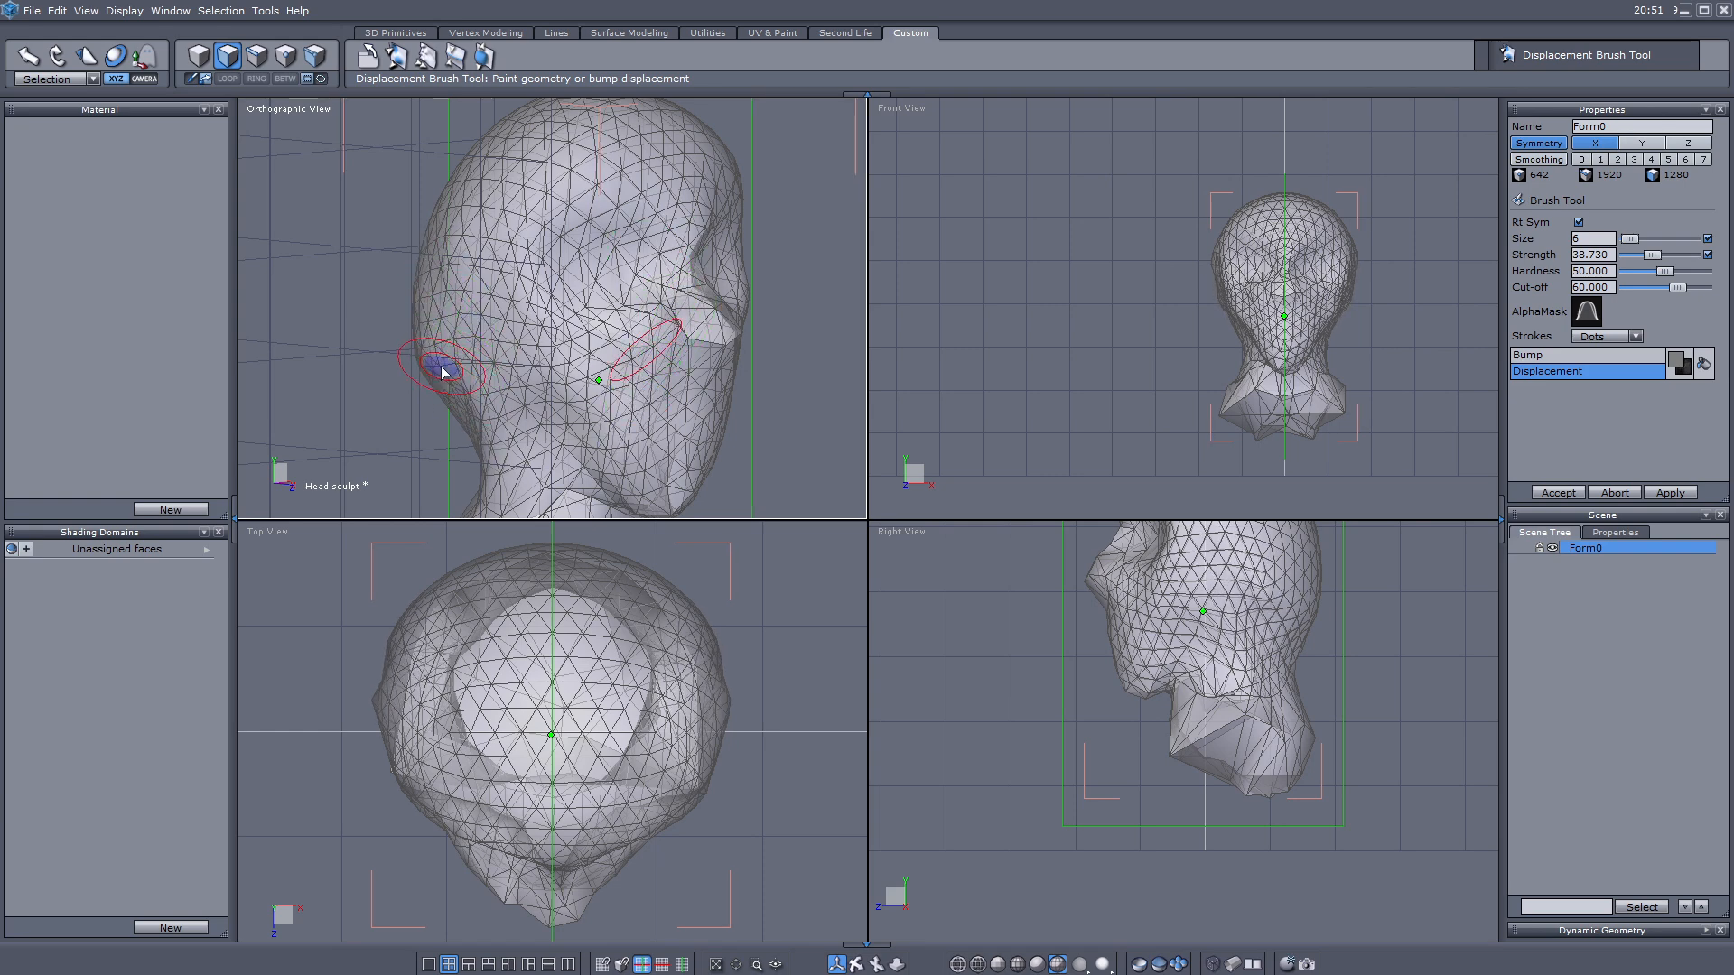
pyautogui.scroll(-5, 443, 371)
pyautogui.moveTo(435, 320)
pyautogui.mouseDown()
pyautogui.moveTo(447, 376)
pyautogui.moveTo(462, 350)
pyautogui.mouseUp()
pyautogui.scroll(2, 437, 358)
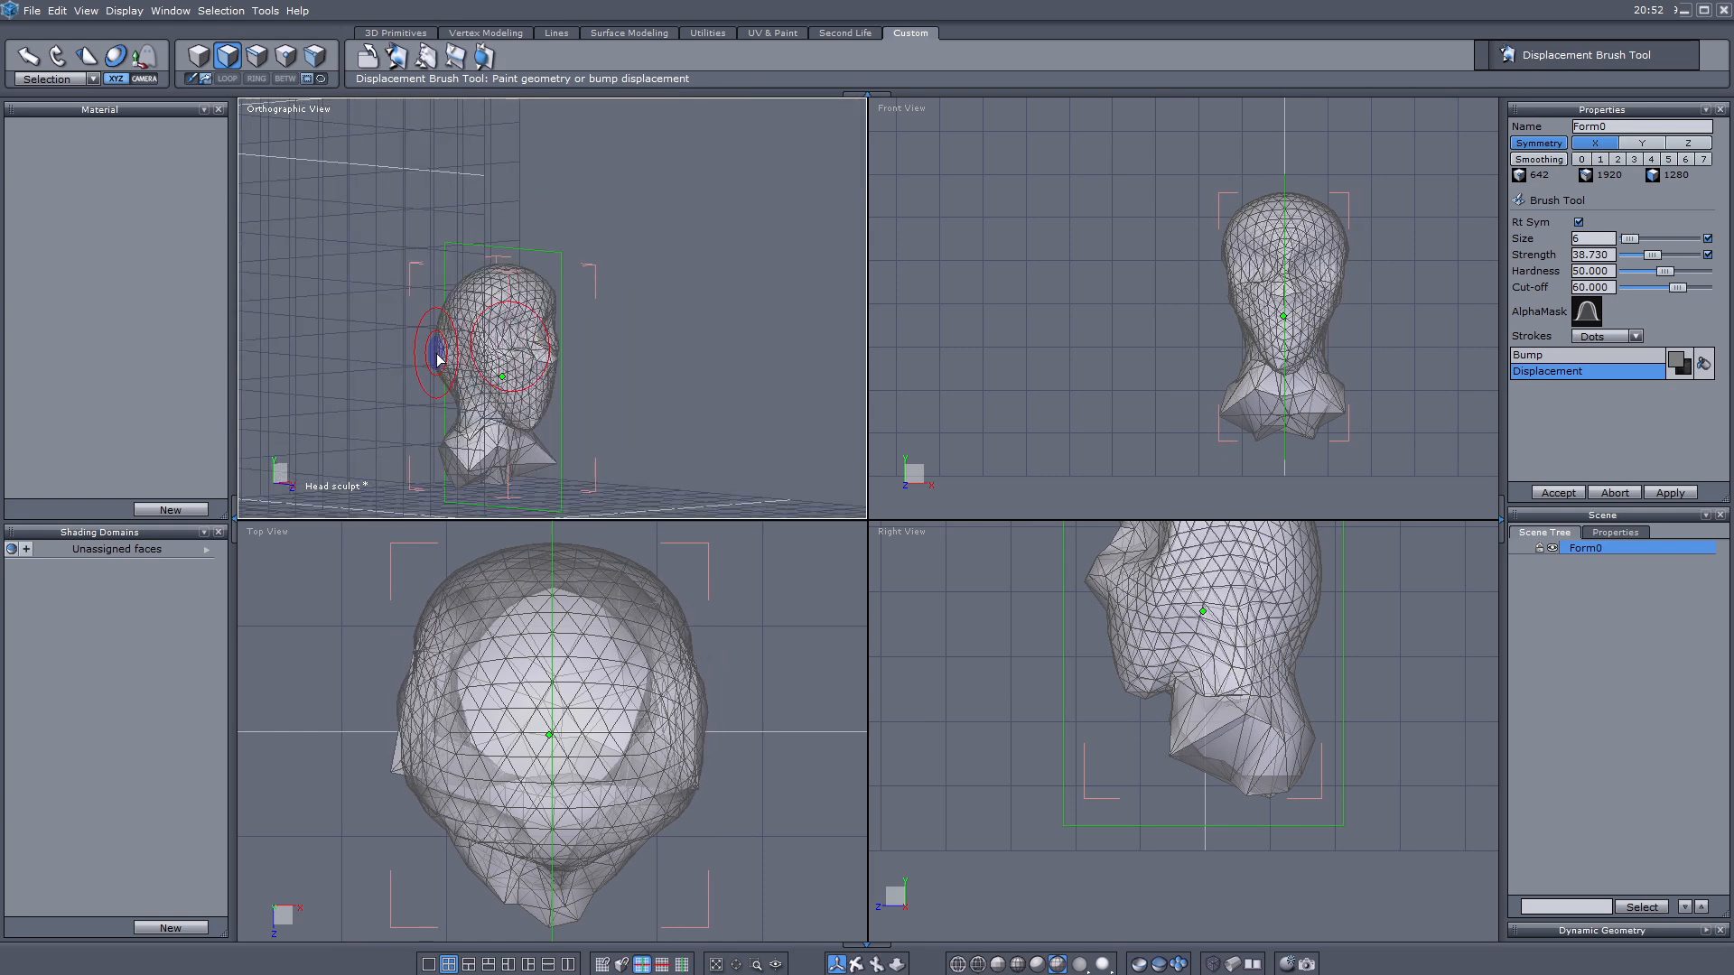
# Step: Check the narrowed head from several angles and accept the Displacement Brush changes
pyautogui.scroll(2, 437, 360)
pyautogui.click(856, 963)
pyautogui.moveTo(742, 453); pyautogui.dragTo(592, 426)
pyautogui.scroll(2, 448, 411)
pyautogui.scroll(-4, 445, 410)
pyautogui.moveTo(448, 411)
pyautogui.mouseDown()
pyautogui.moveTo(397, 417)
pyautogui.moveTo(390, 445)
pyautogui.moveTo(352, 430)
pyautogui.moveTo(472, 418)
pyautogui.moveTo(537, 463)
pyautogui.mouseUp()
pyautogui.scroll(4, 352, 429)
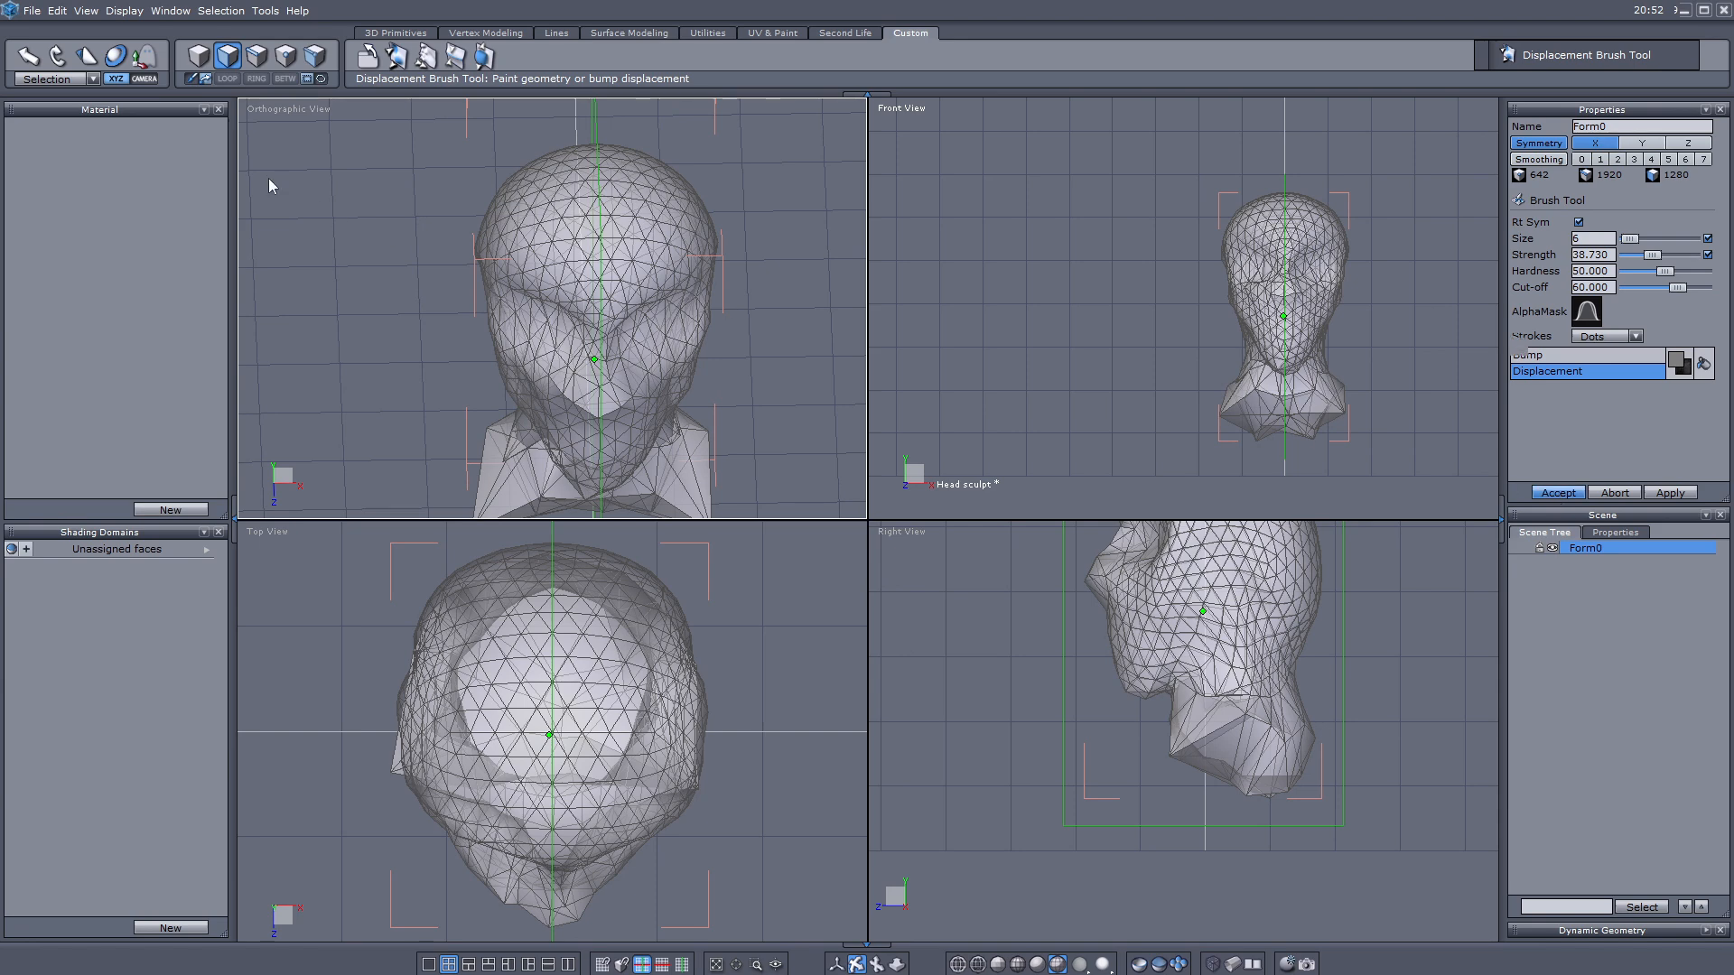
# Step: Preview the head at smoothing level 2 and undo the smoothing
pyautogui.click(198, 56)
pyautogui.scroll(5, 1345, 316)
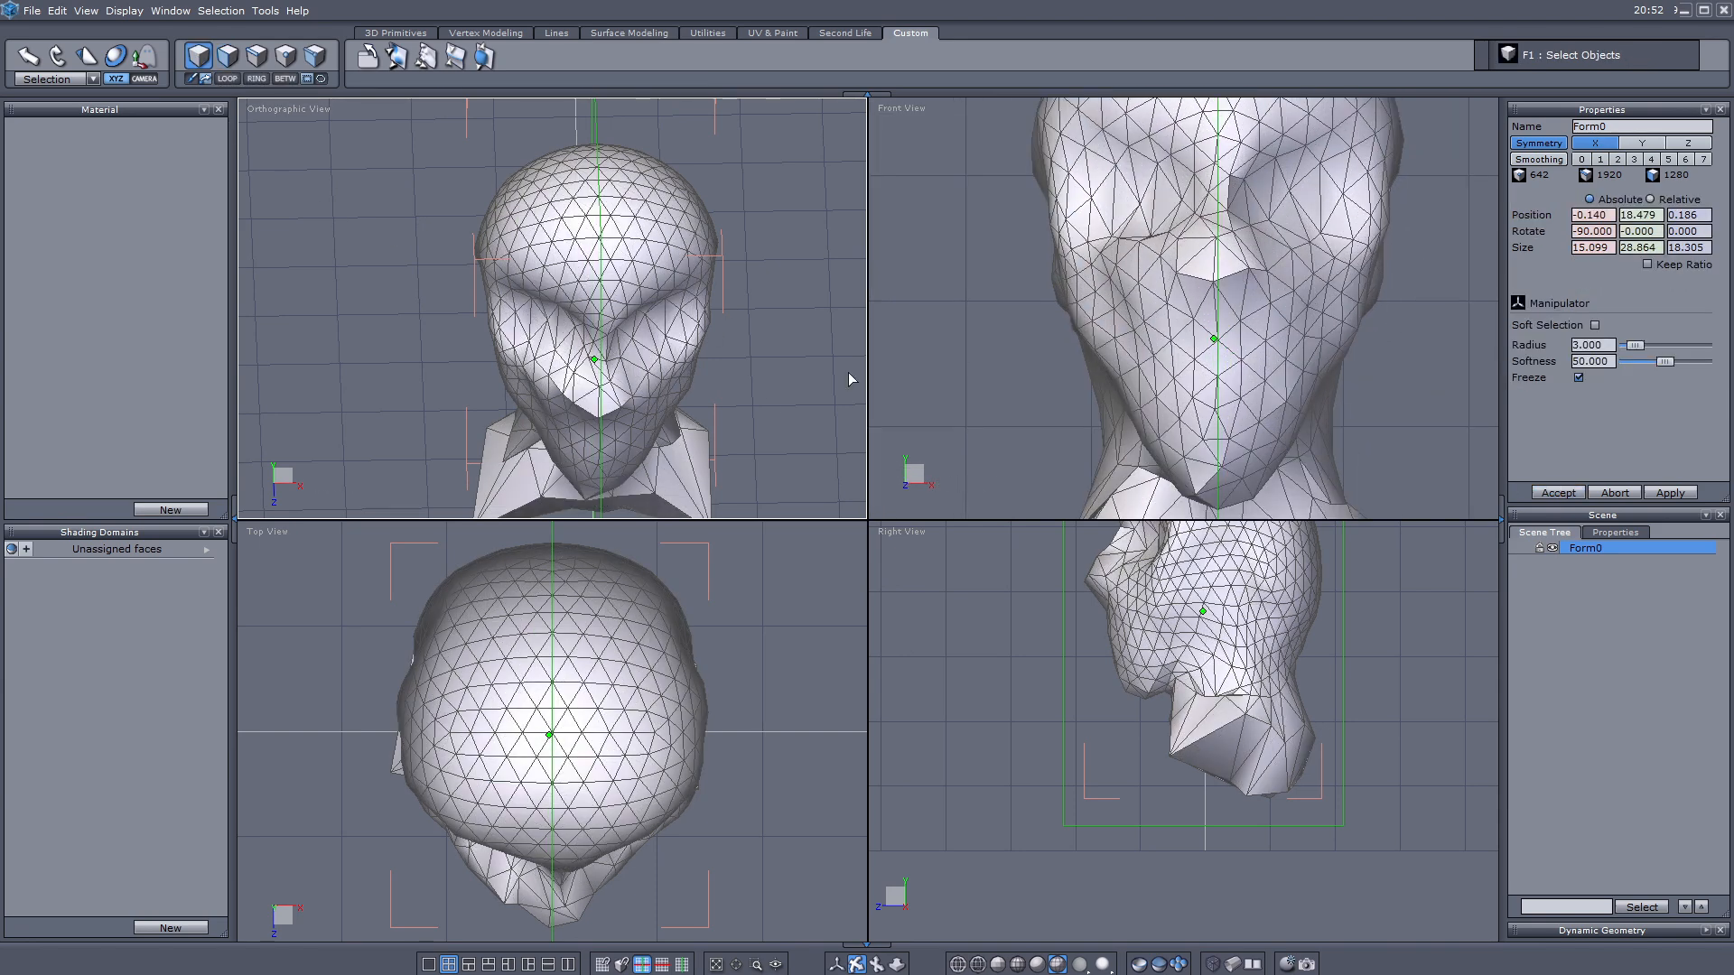
pyautogui.click(1614, 163)
pyautogui.scroll(-3, 1293, 397)
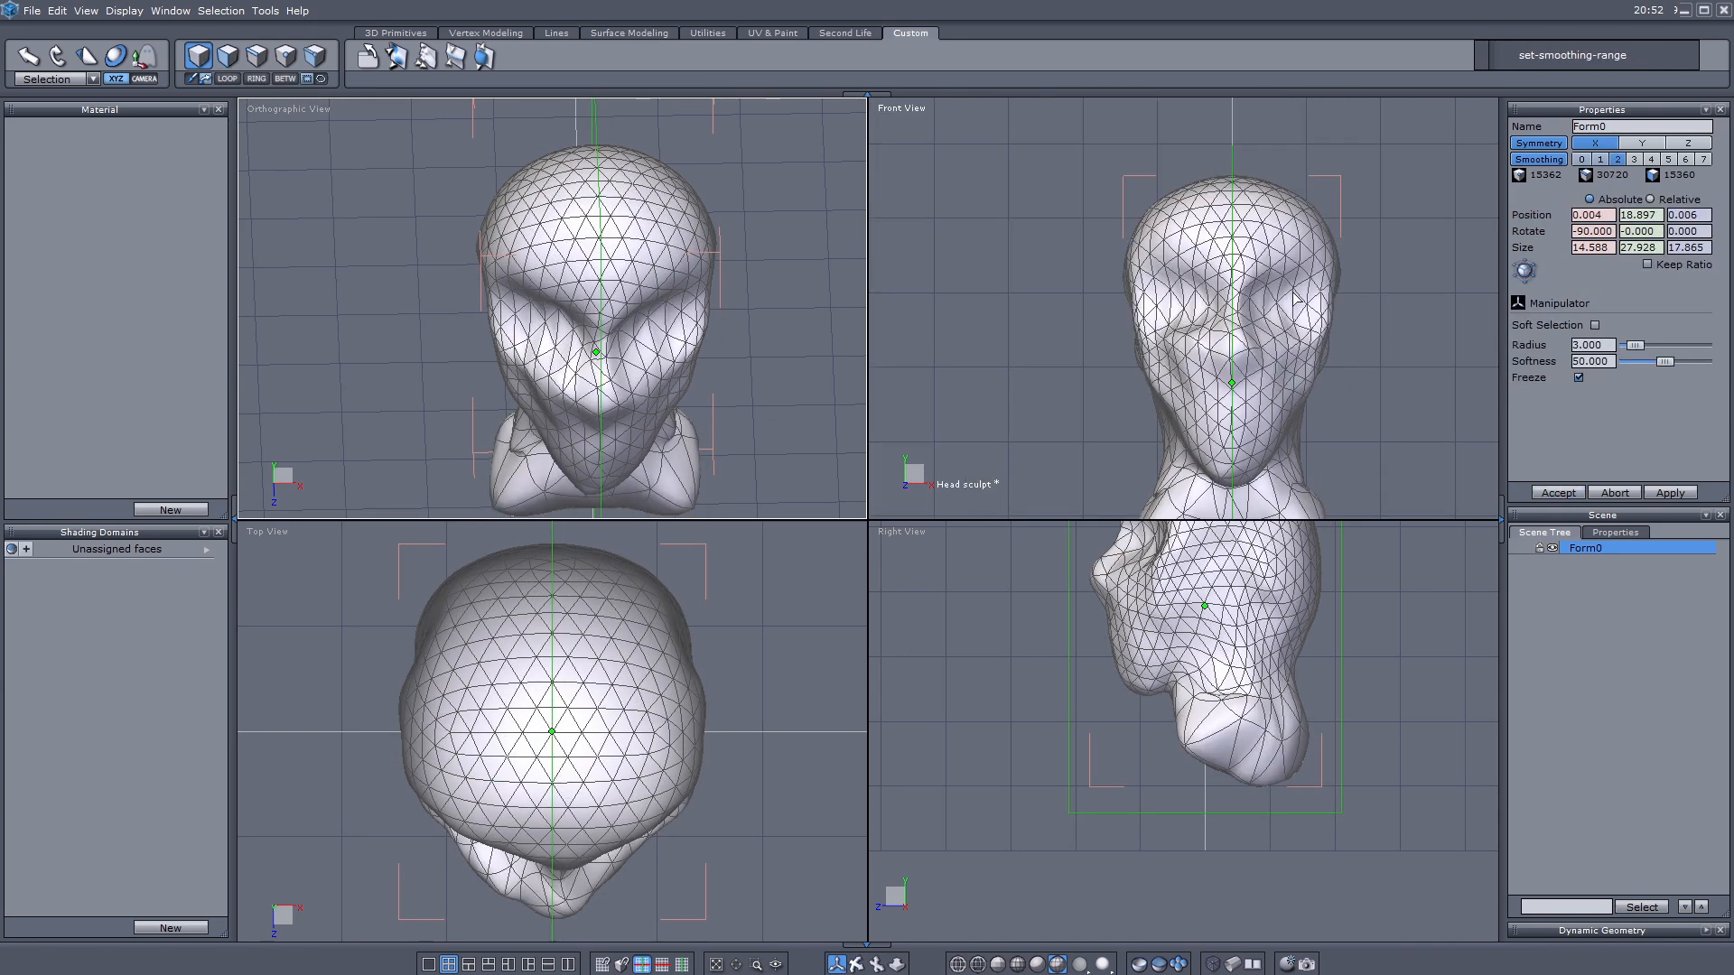
pyautogui.scroll(3, 1293, 397)
pyautogui.hotkey('ctrl', 'z')
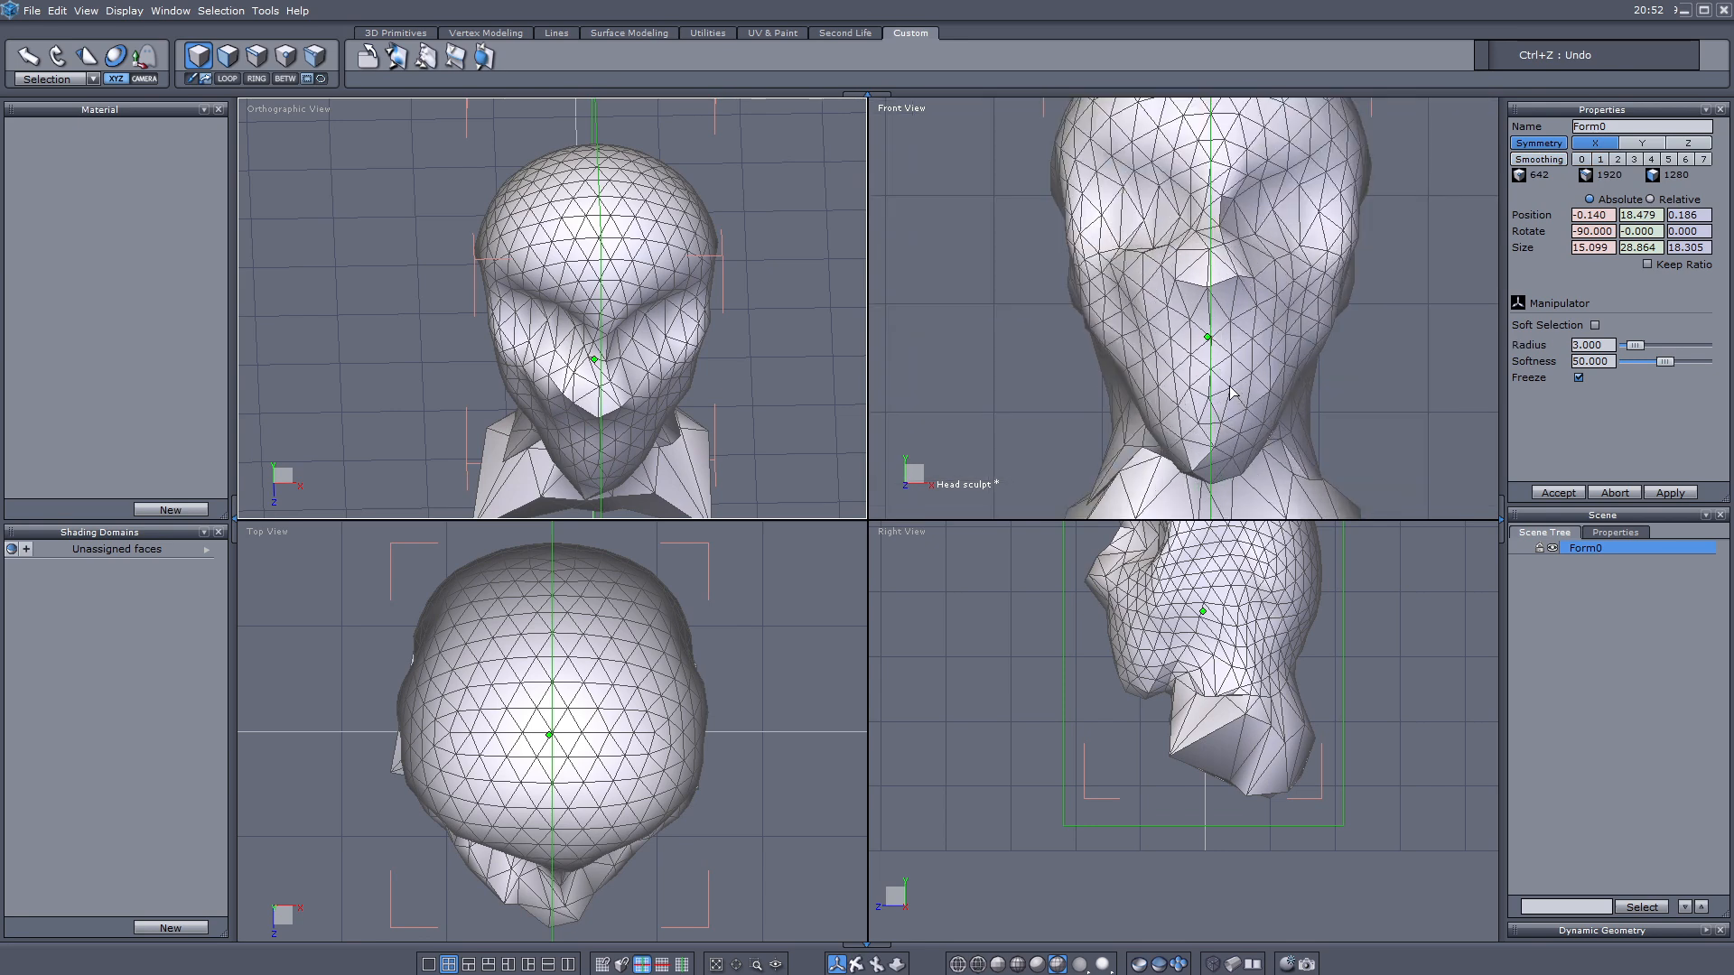
# Step: Reposition the individual points at the lower edge of the chin to round off its jagged tip
pyautogui.scroll(3, 1201, 497)
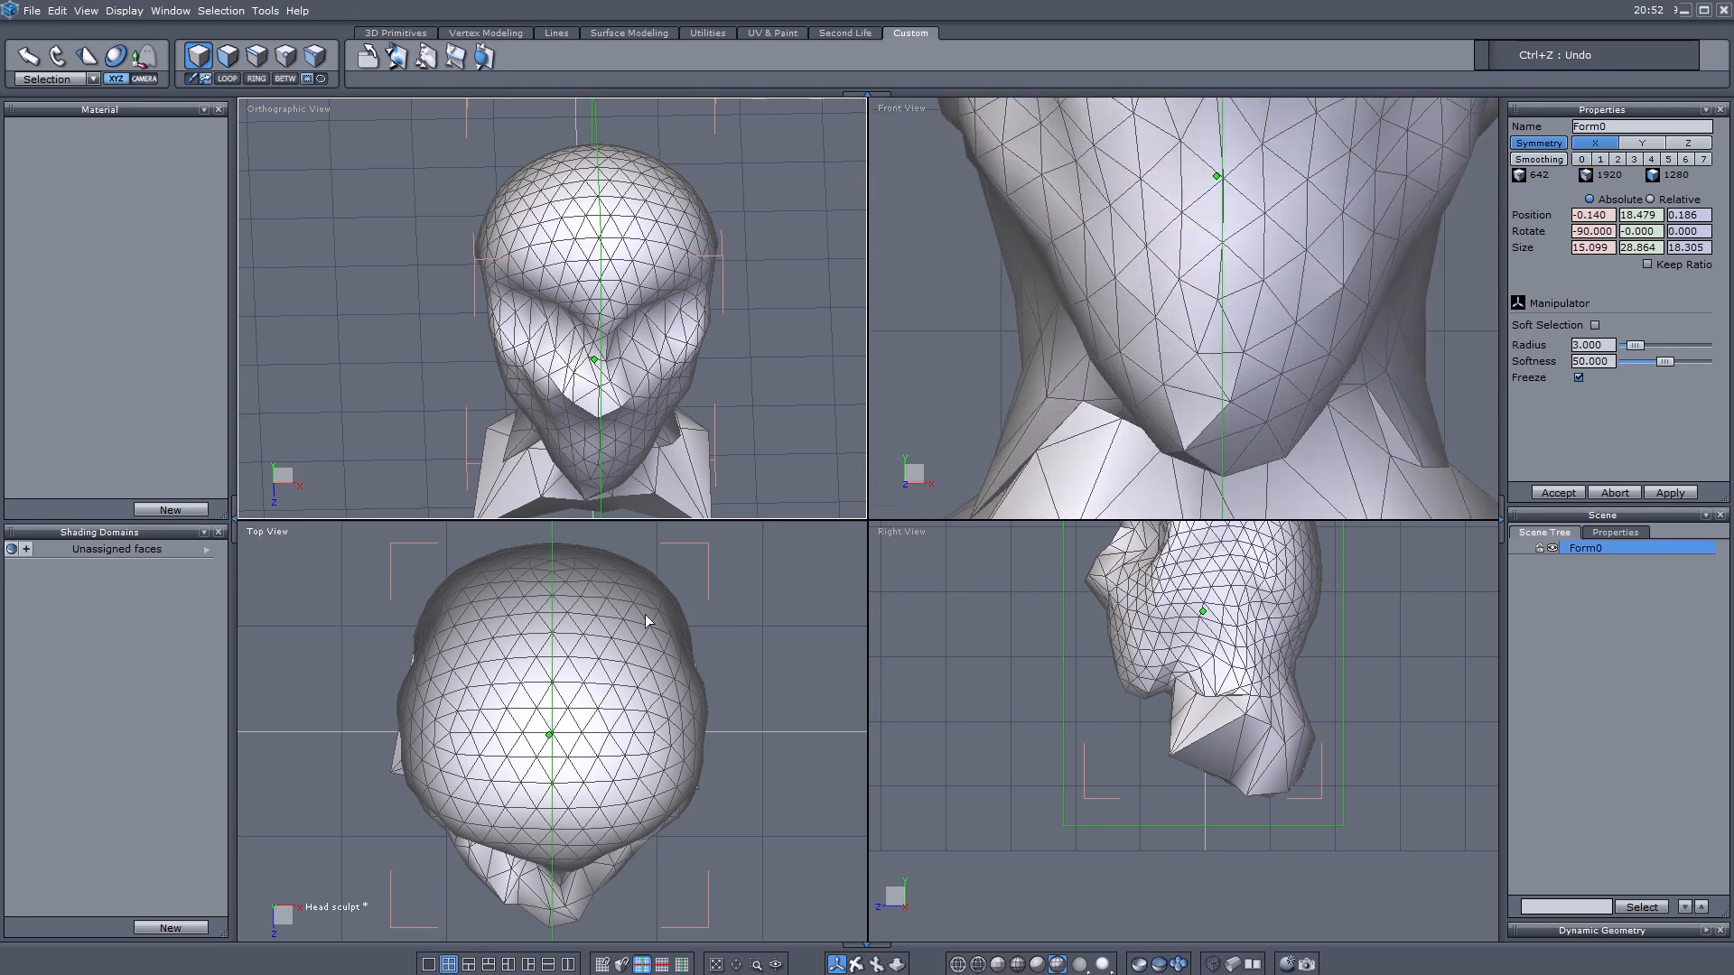
pyautogui.scroll(-5, 1174, 448)
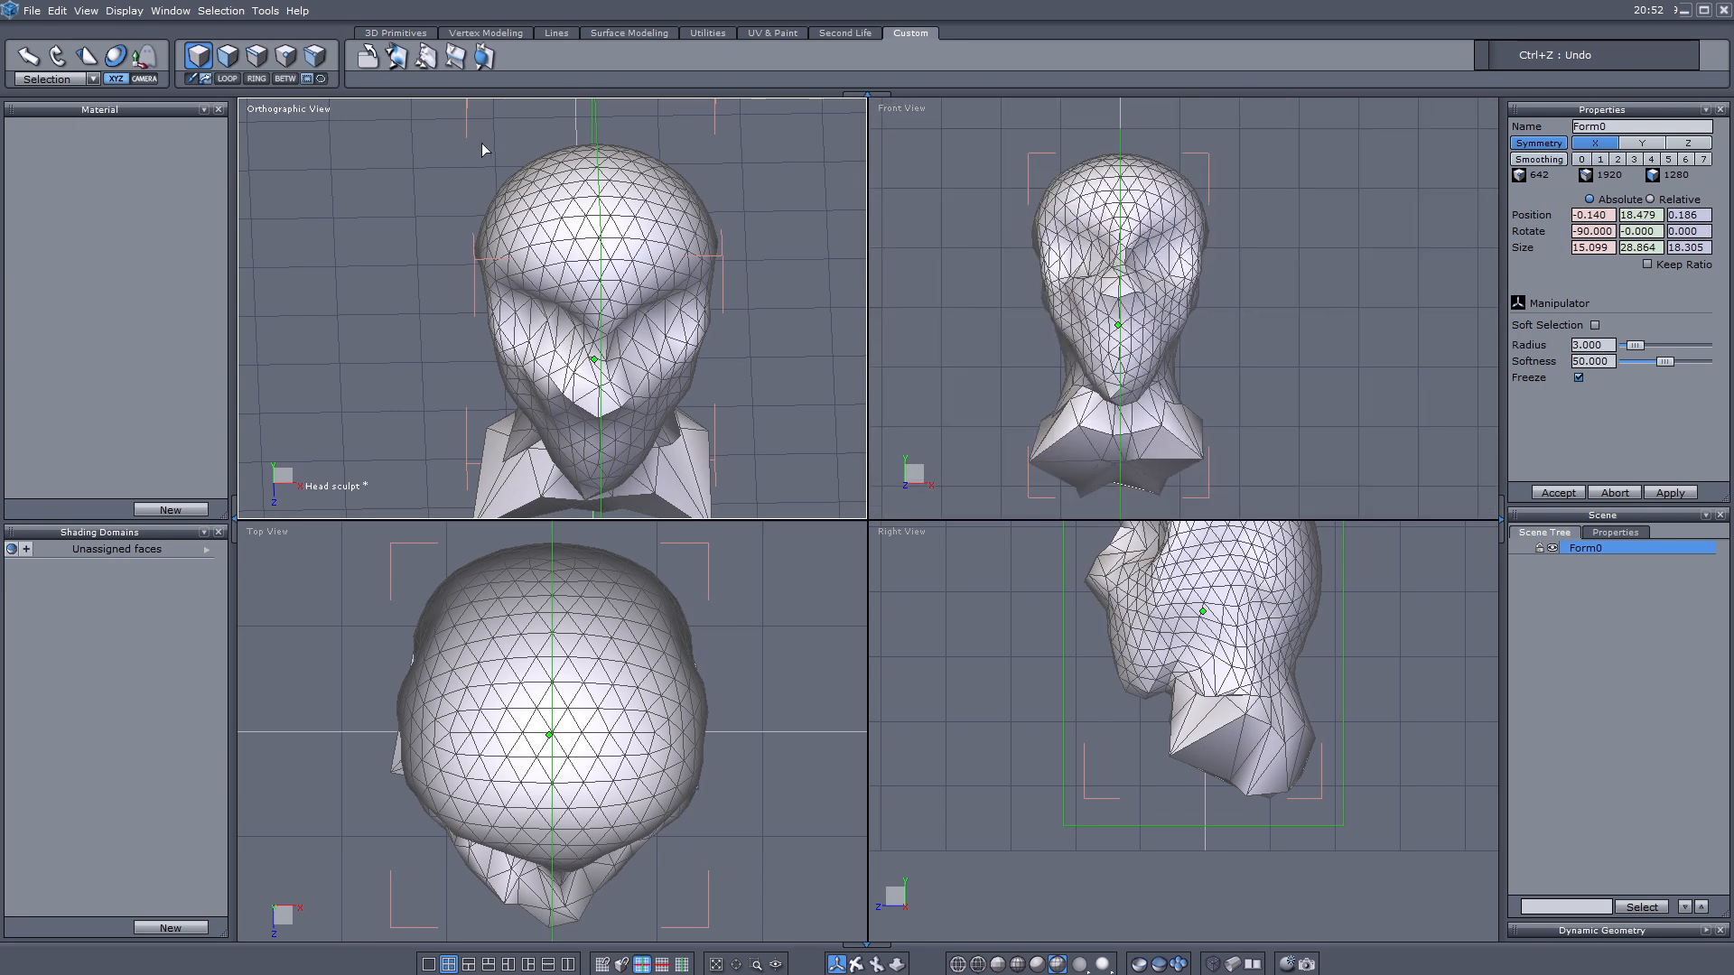
pyautogui.click(285, 58)
pyautogui.scroll(5, 1032, 428)
pyautogui.click(1029, 420)
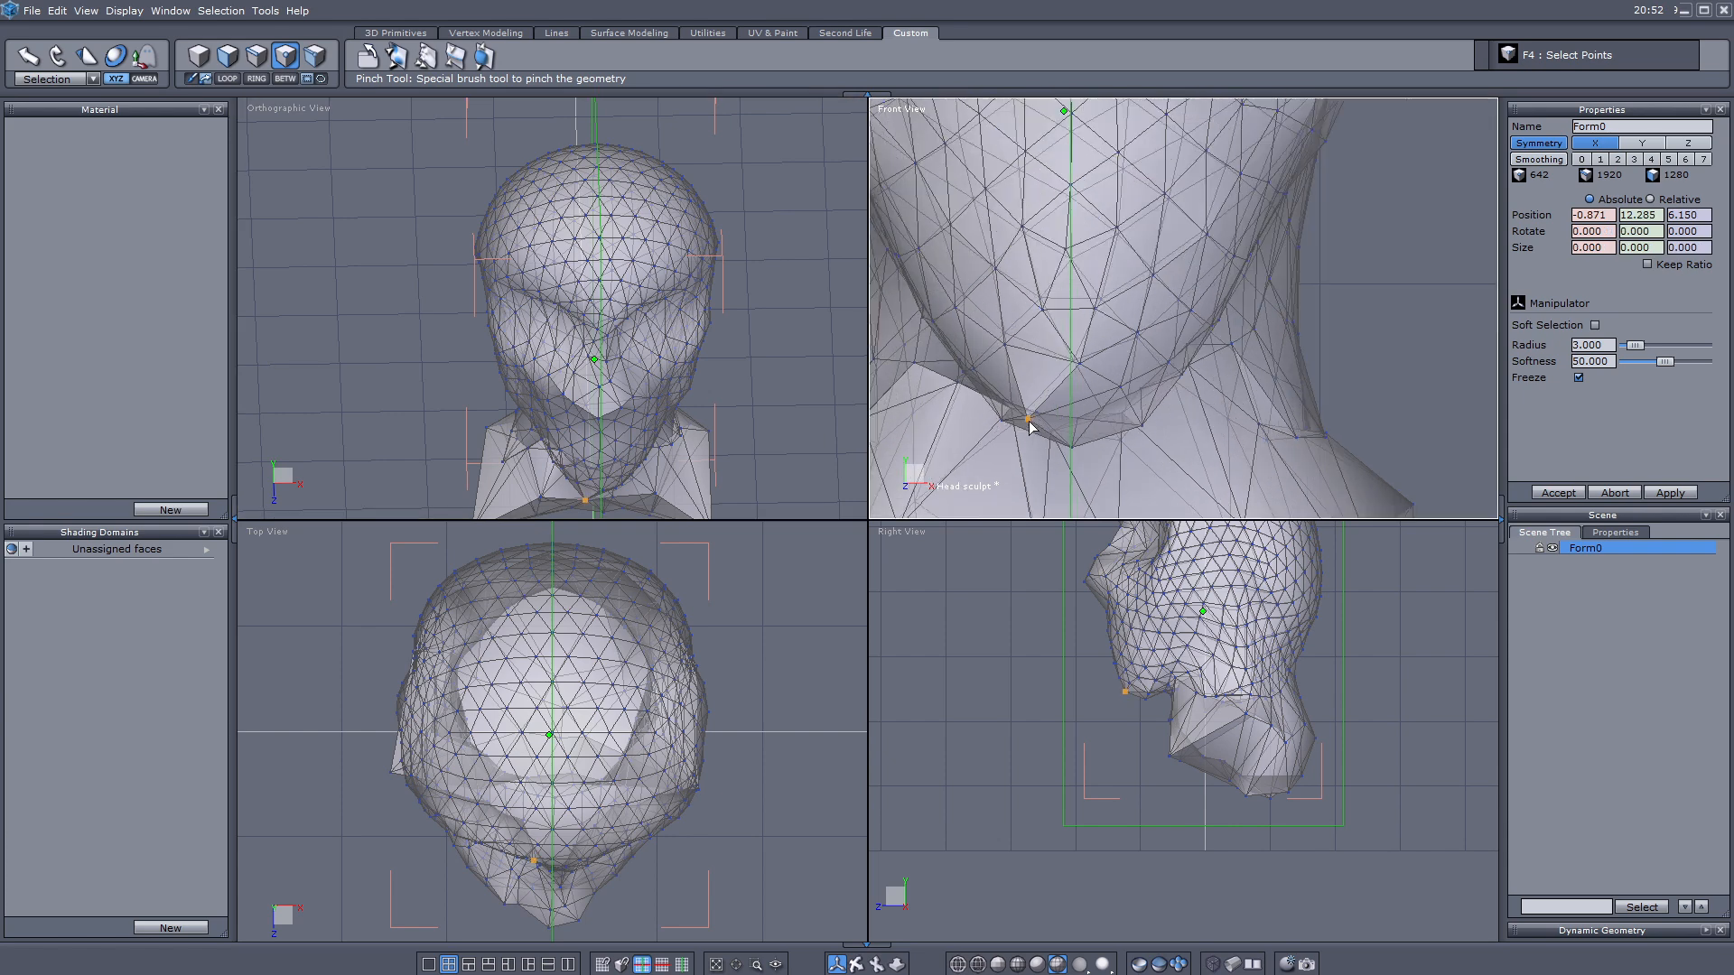
pyautogui.scroll(-2, 1050, 426)
pyautogui.press('space')
pyautogui.moveTo(1011, 443); pyautogui.dragTo(1067, 445)
pyautogui.moveTo(1060, 513); pyautogui.dragTo(1134, 475)
pyautogui.scroll(2, 1108, 446)
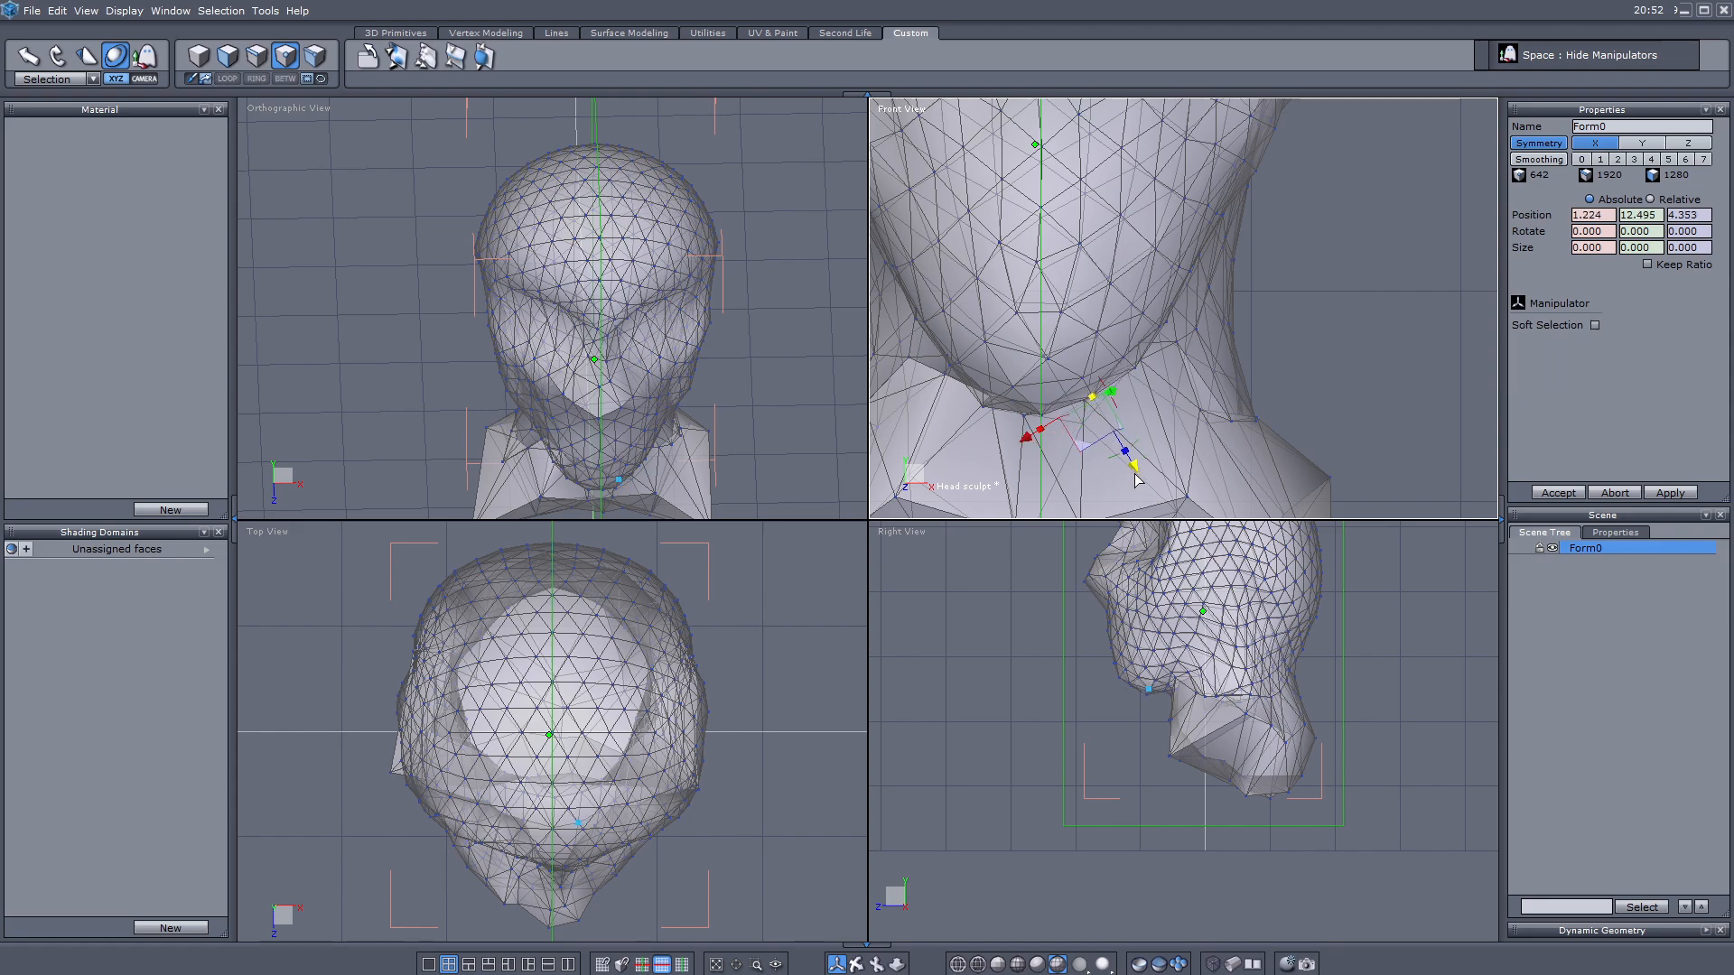
pyautogui.scroll(-3, 1035, 406)
pyautogui.scroll(2, 1013, 186)
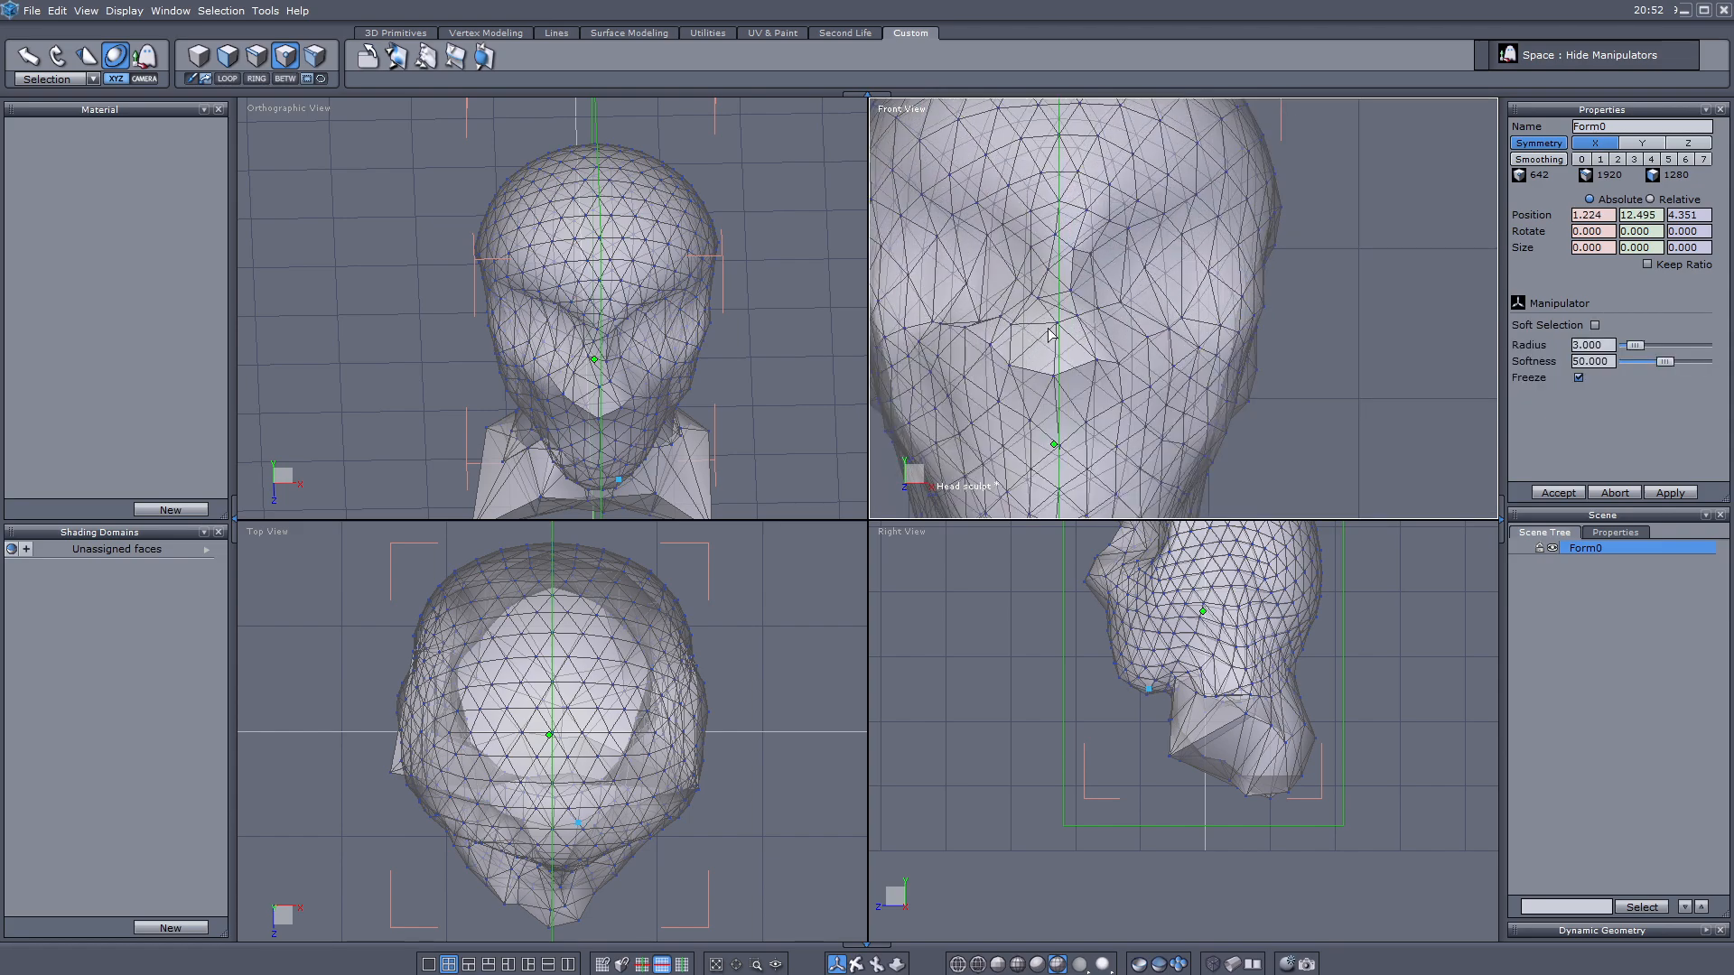
# Step: Fill out the sides and back of the head symmetrically with the Displacement Brush at size 6
pyautogui.click(855, 964)
pyautogui.moveTo(388, 271); pyautogui.dragTo(723, 361)
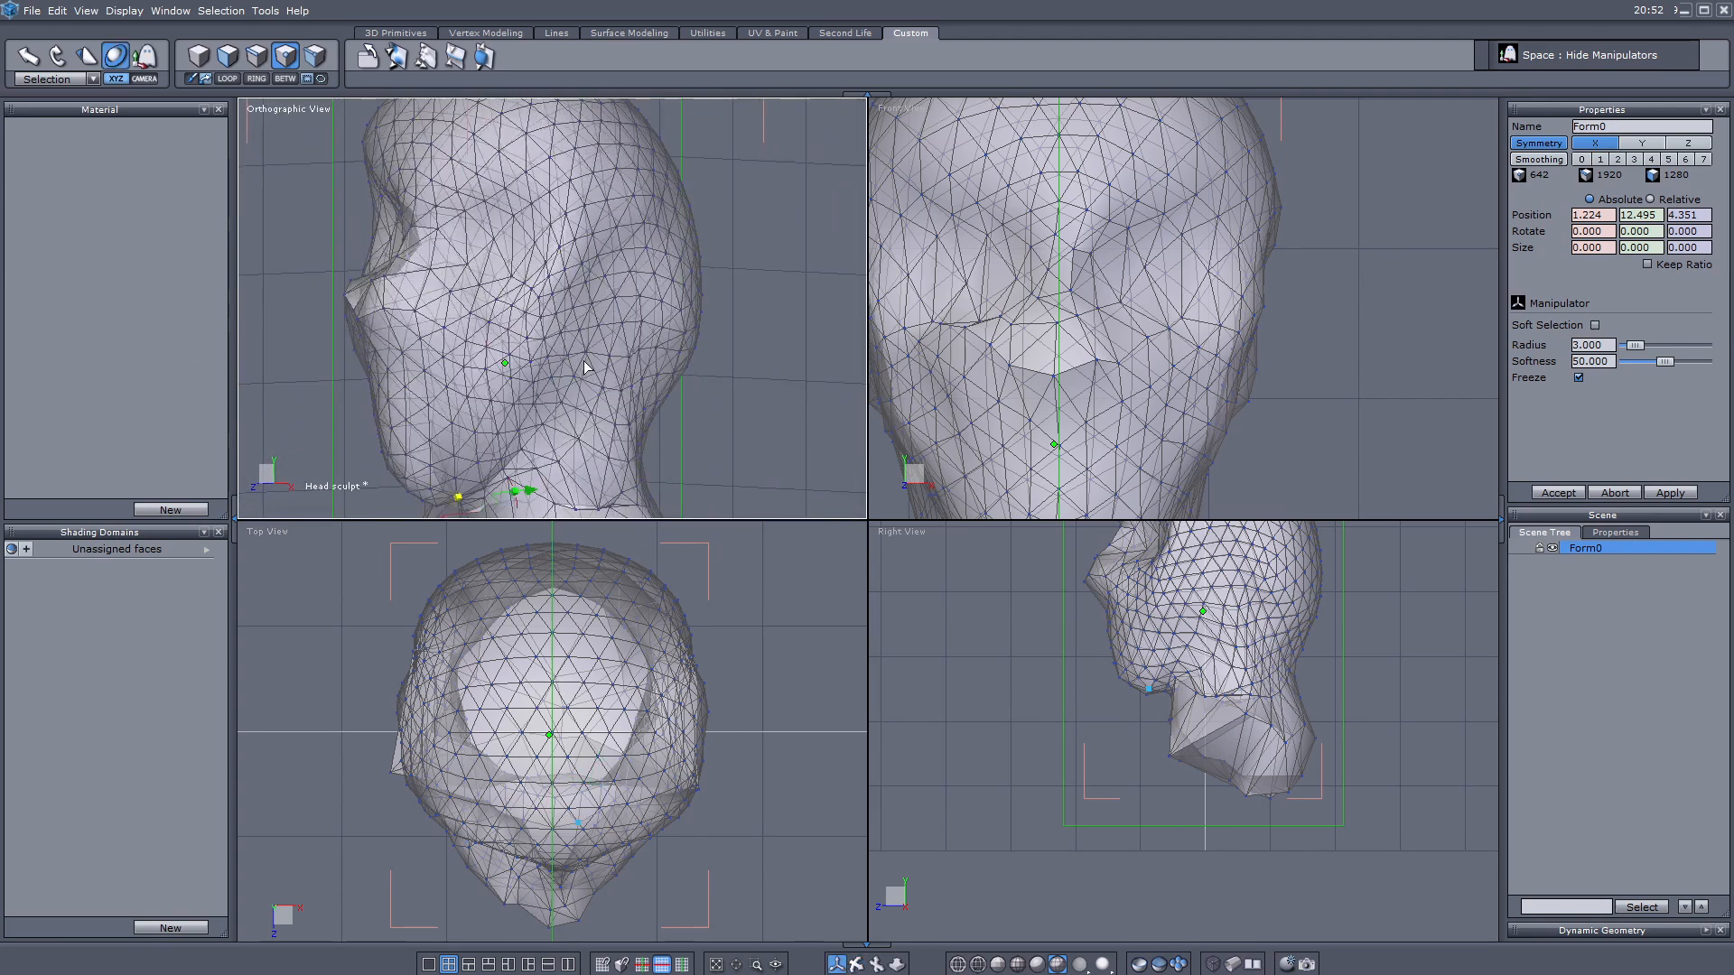
pyautogui.click(401, 59)
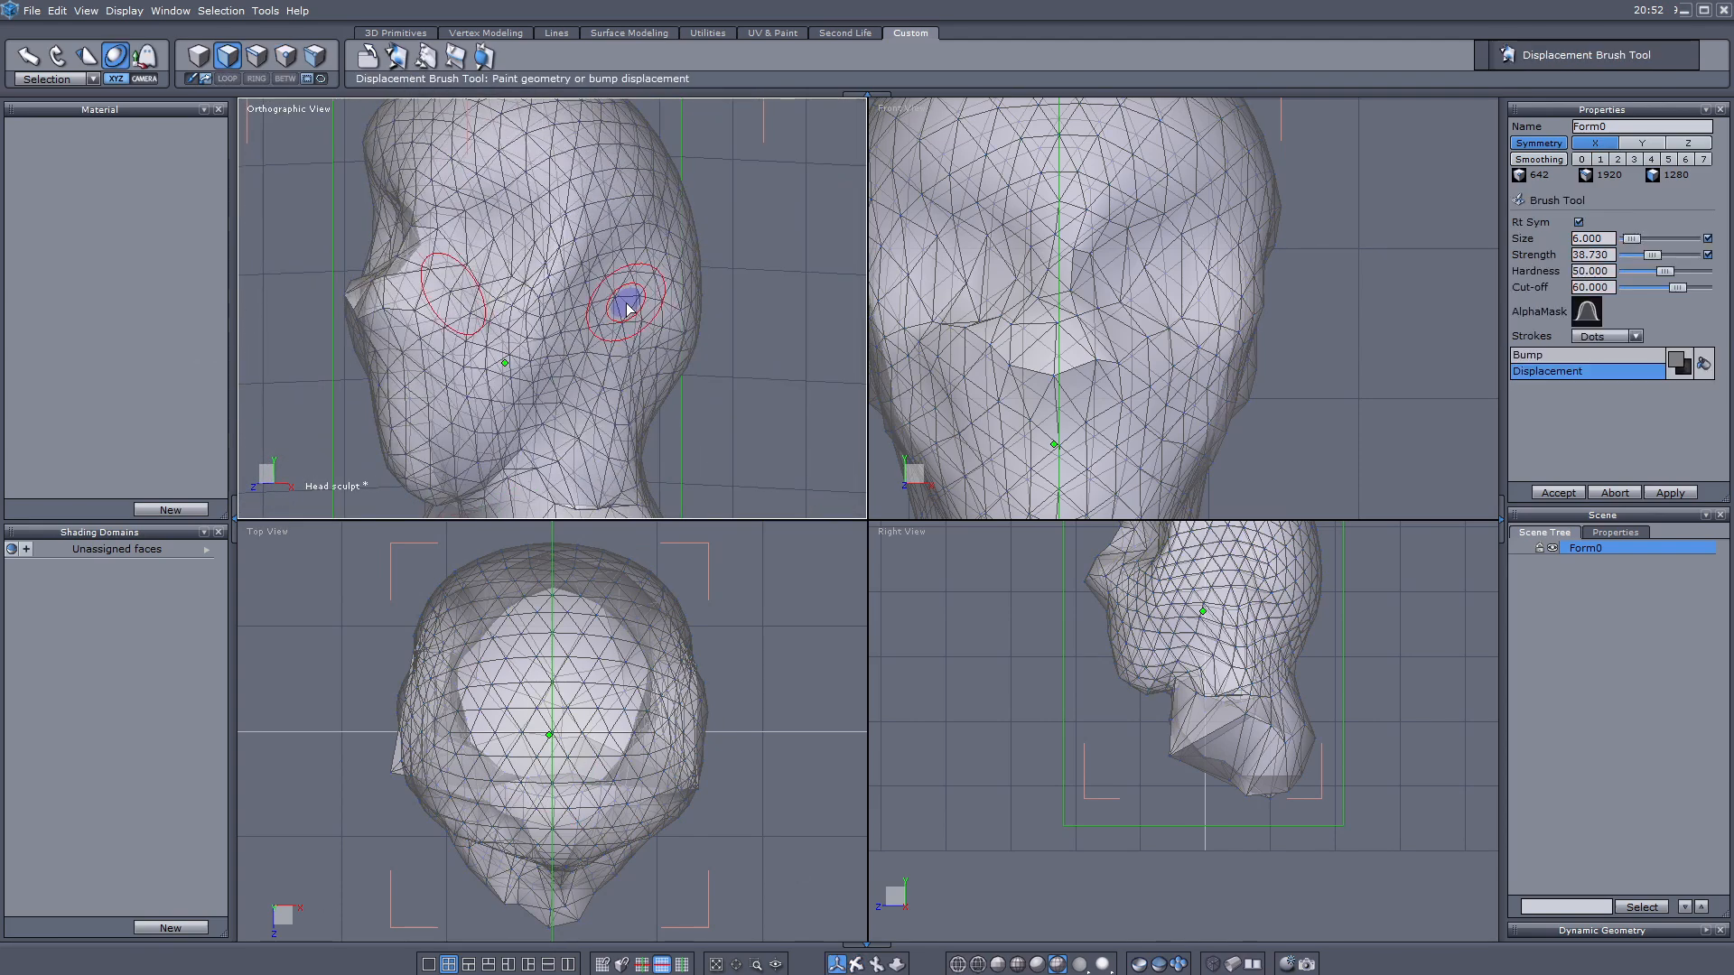
pyautogui.scroll(-3, 632, 287)
pyautogui.moveTo(629, 287); pyautogui.dragTo(617, 334)
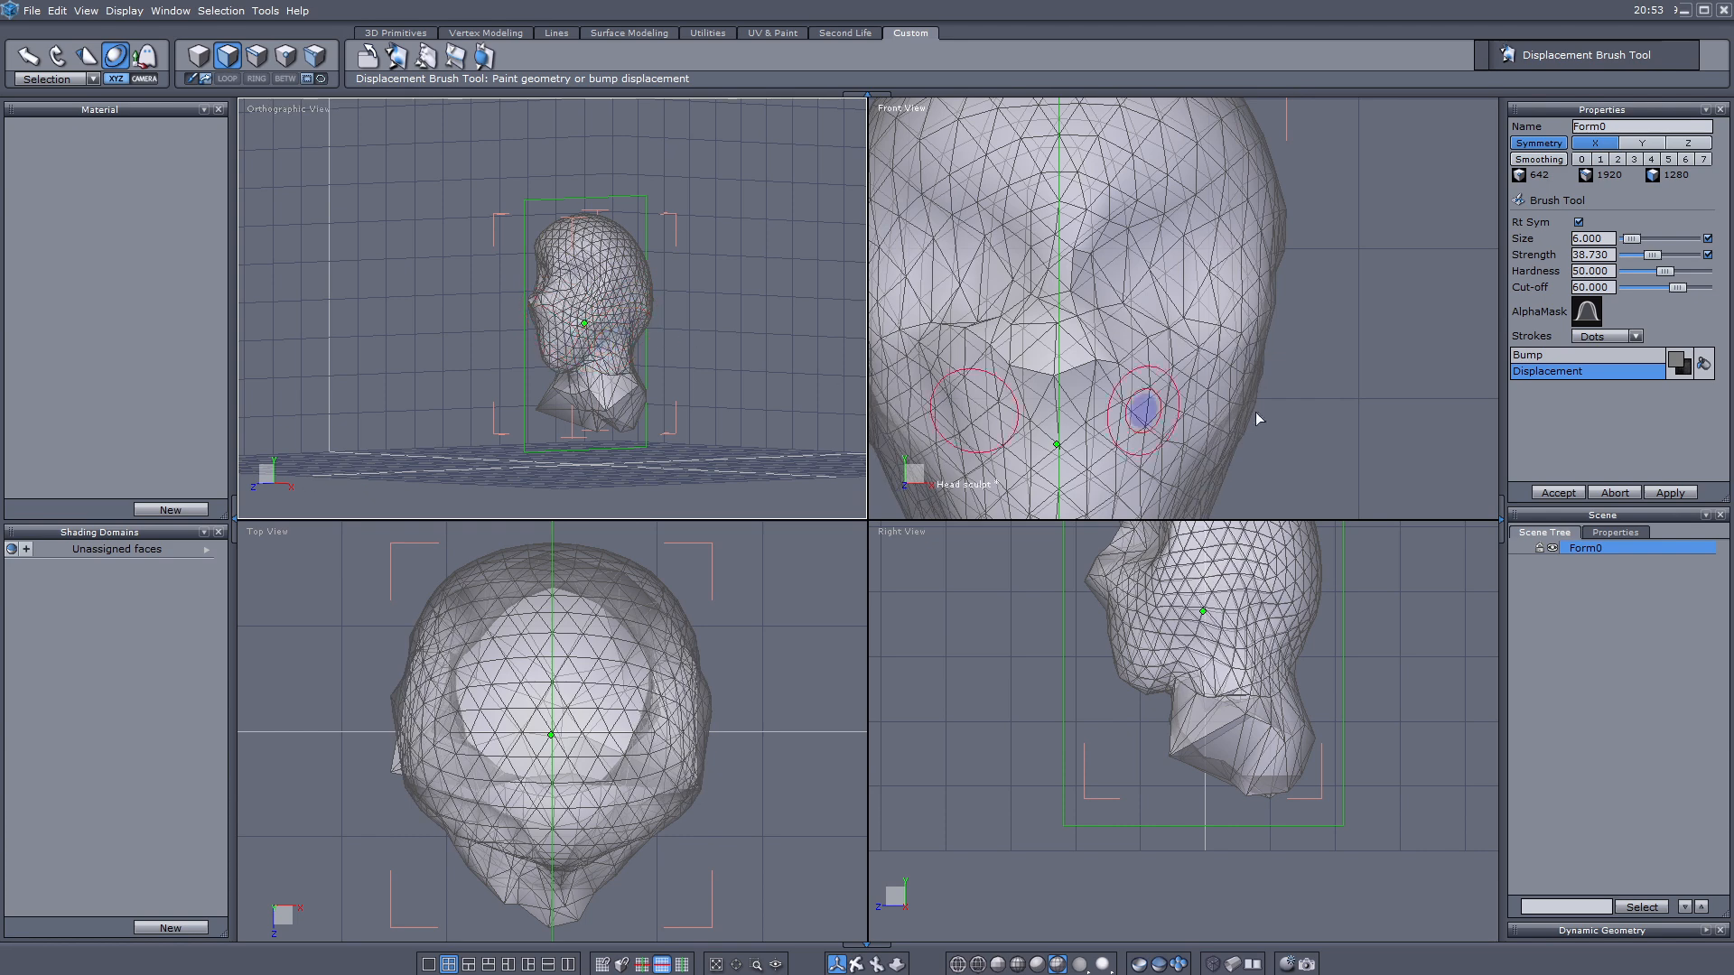
pyautogui.scroll(5, 664, 300)
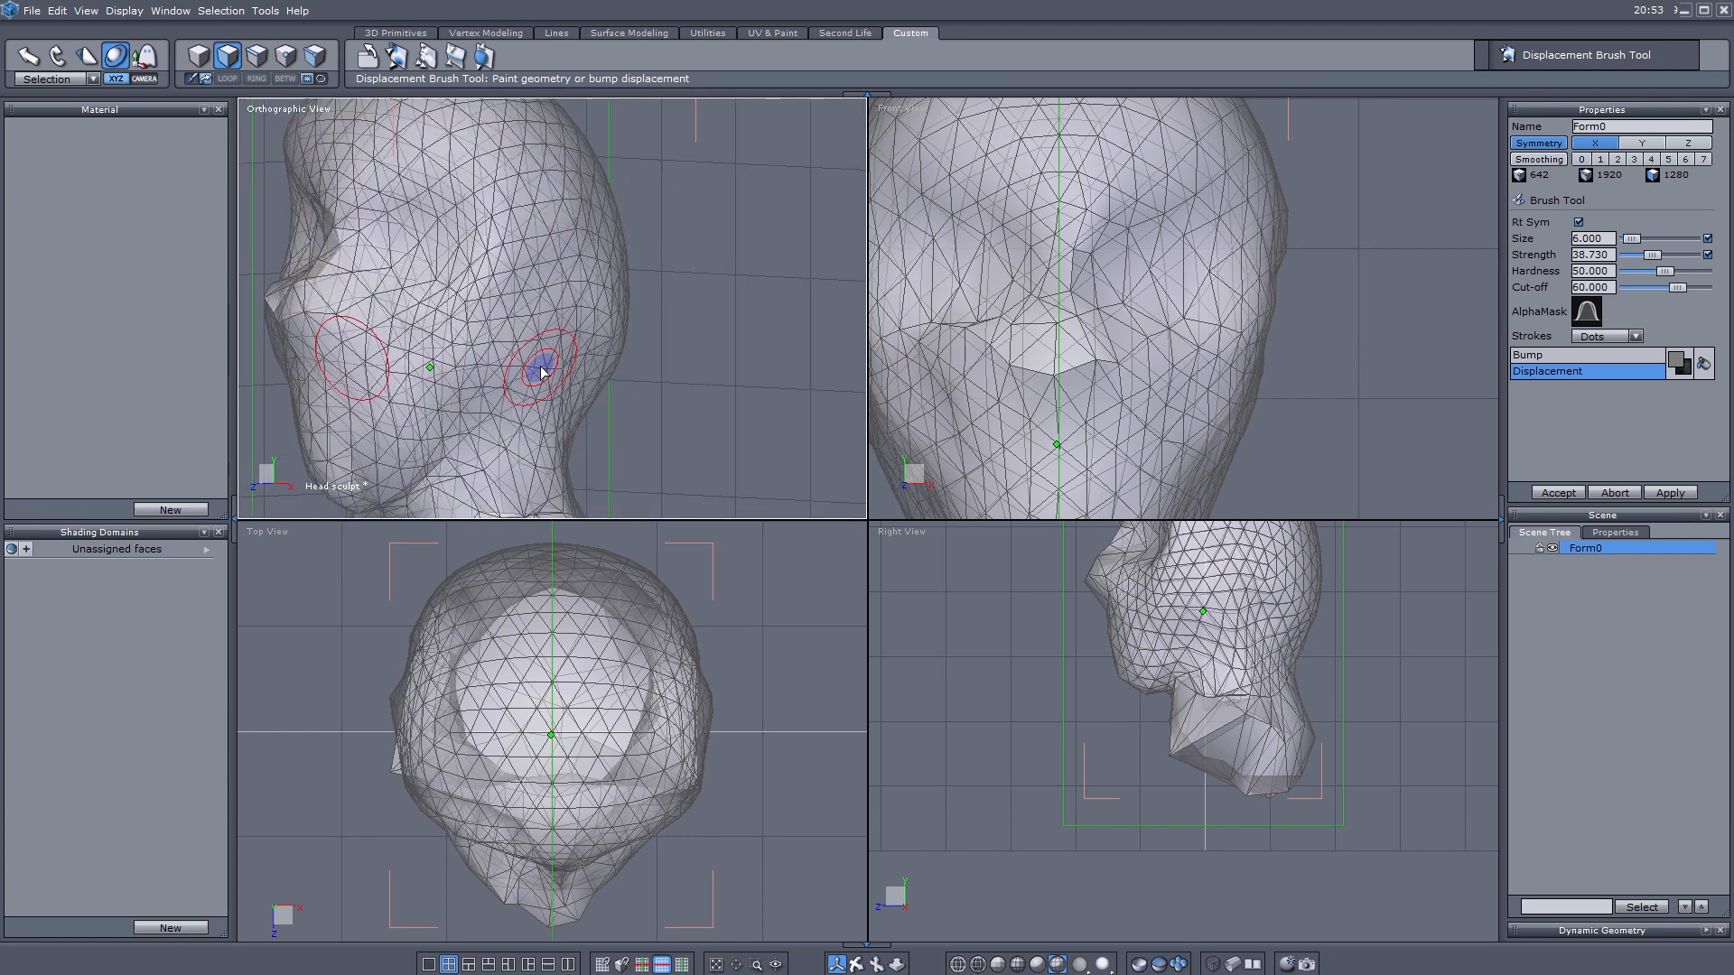
pyautogui.moveTo(540, 370)
pyautogui.mouseDown()
pyautogui.moveTo(543, 266)
pyautogui.moveTo(582, 263)
pyautogui.moveTo(484, 356)
pyautogui.moveTo(572, 203)
pyautogui.mouseUp()
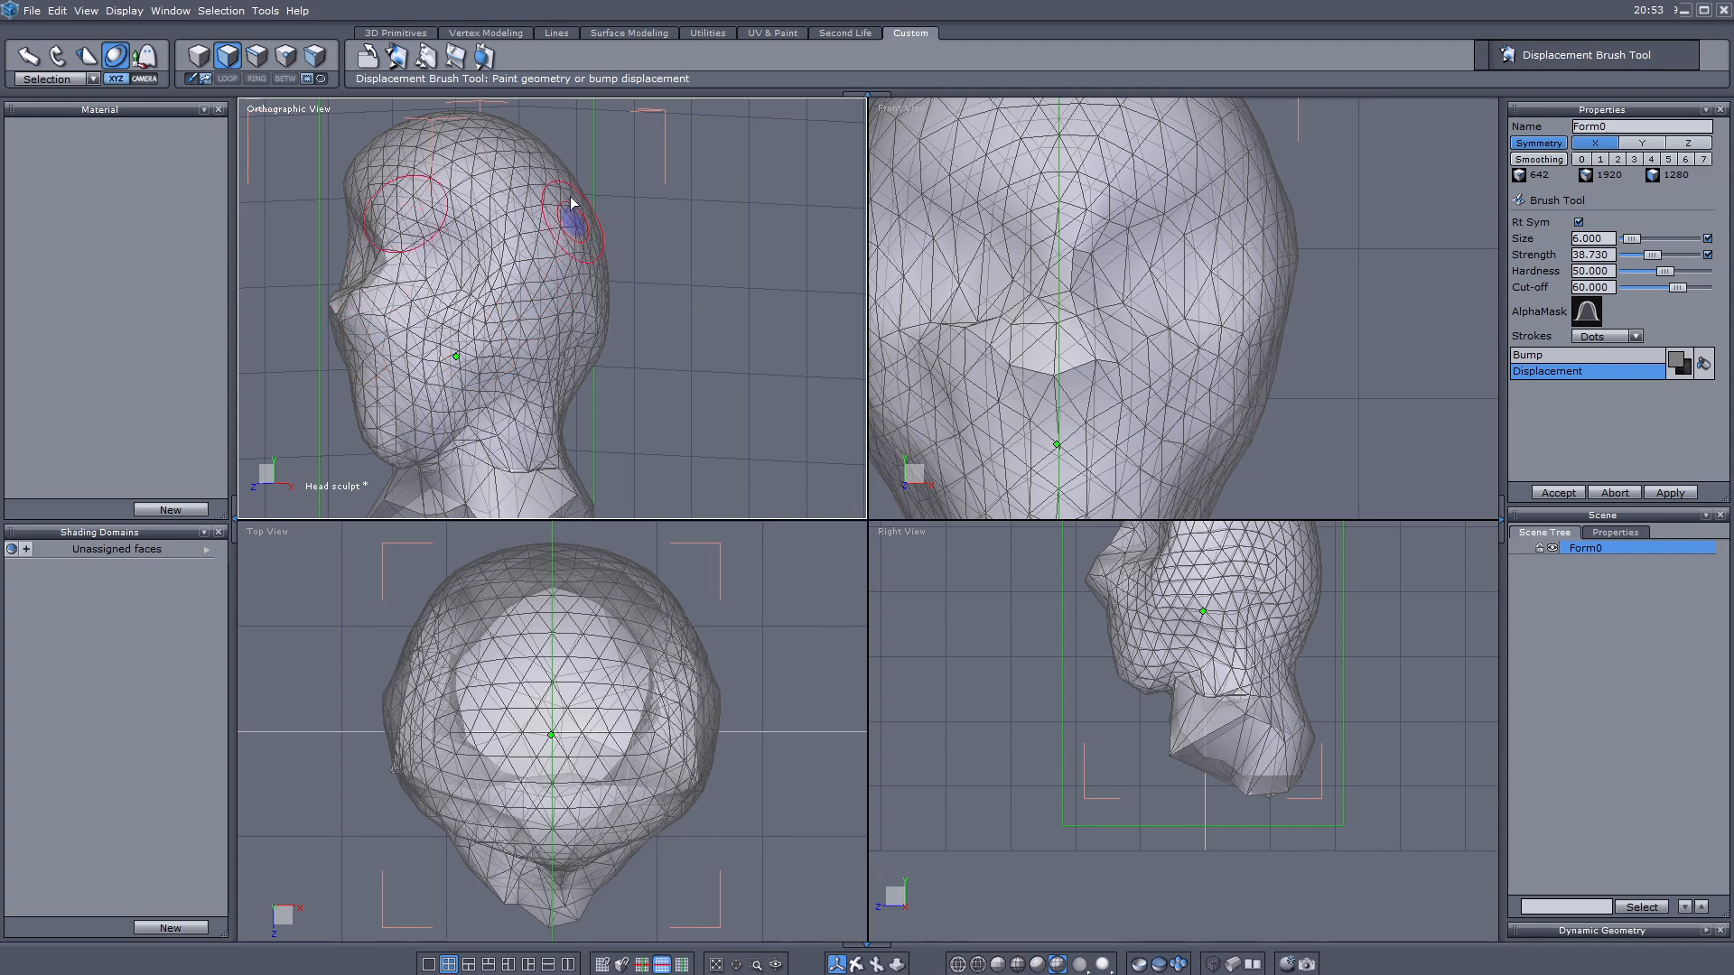
# Step: Examine the shape of the skull, forehead and face from several angles
pyautogui.click(855, 962)
pyautogui.moveTo(631, 268)
pyautogui.mouseDown()
pyautogui.moveTo(503, 317)
pyautogui.moveTo(614, 271)
pyautogui.moveTo(766, 297)
pyautogui.moveTo(863, 268)
pyautogui.moveTo(704, 334)
pyautogui.mouseUp()
pyautogui.scroll(3, 632, 389)
pyautogui.moveTo(559, 401); pyautogui.dragTo(478, 409)
pyautogui.scroll(-3, 531, 403)
pyautogui.click(833, 962)
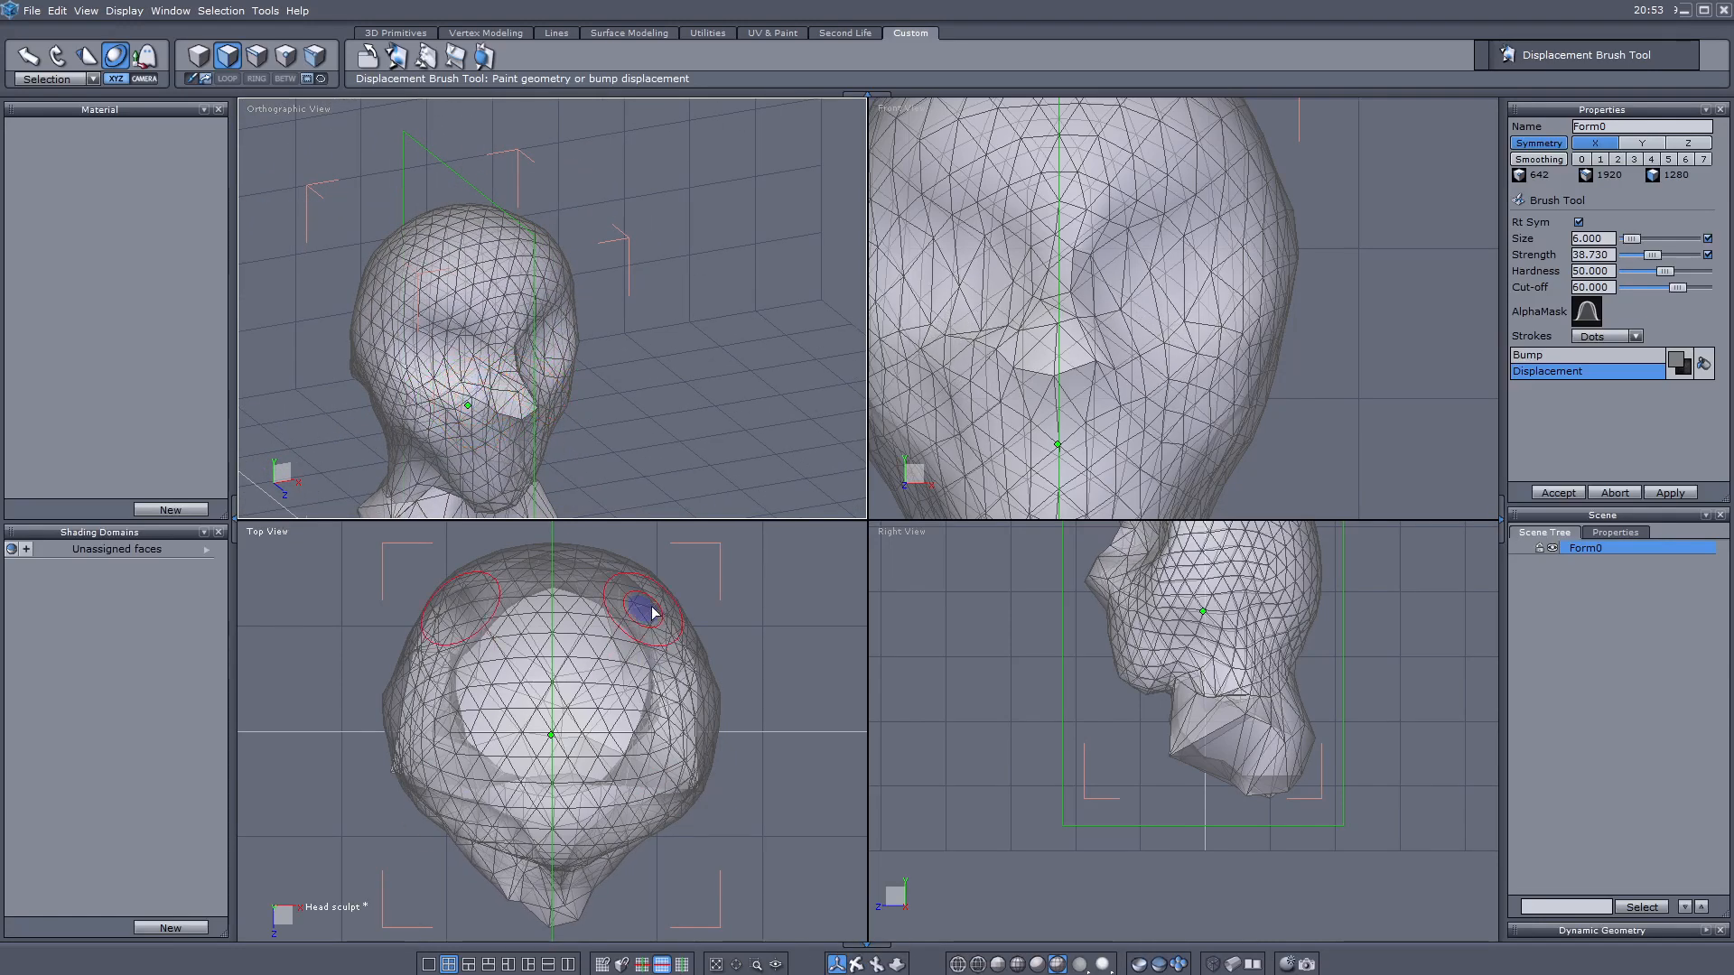
pyautogui.moveTo(623, 380)
pyautogui.mouseDown(button='right')
pyautogui.moveTo(411, 368)
pyautogui.moveTo(283, 422)
pyautogui.moveTo(359, 424)
pyautogui.moveTo(484, 388)
pyautogui.moveTo(581, 330)
pyautogui.moveTo(689, 391)
pyautogui.moveTo(724, 350)
pyautogui.moveTo(615, 406)
pyautogui.moveTo(549, 423)
pyautogui.moveTo(546, 403)
pyautogui.moveTo(608, 433)
pyautogui.mouseUp(button='right')
pyautogui.scroll(3, 411, 368)
pyautogui.scroll(-2, 462, 246)
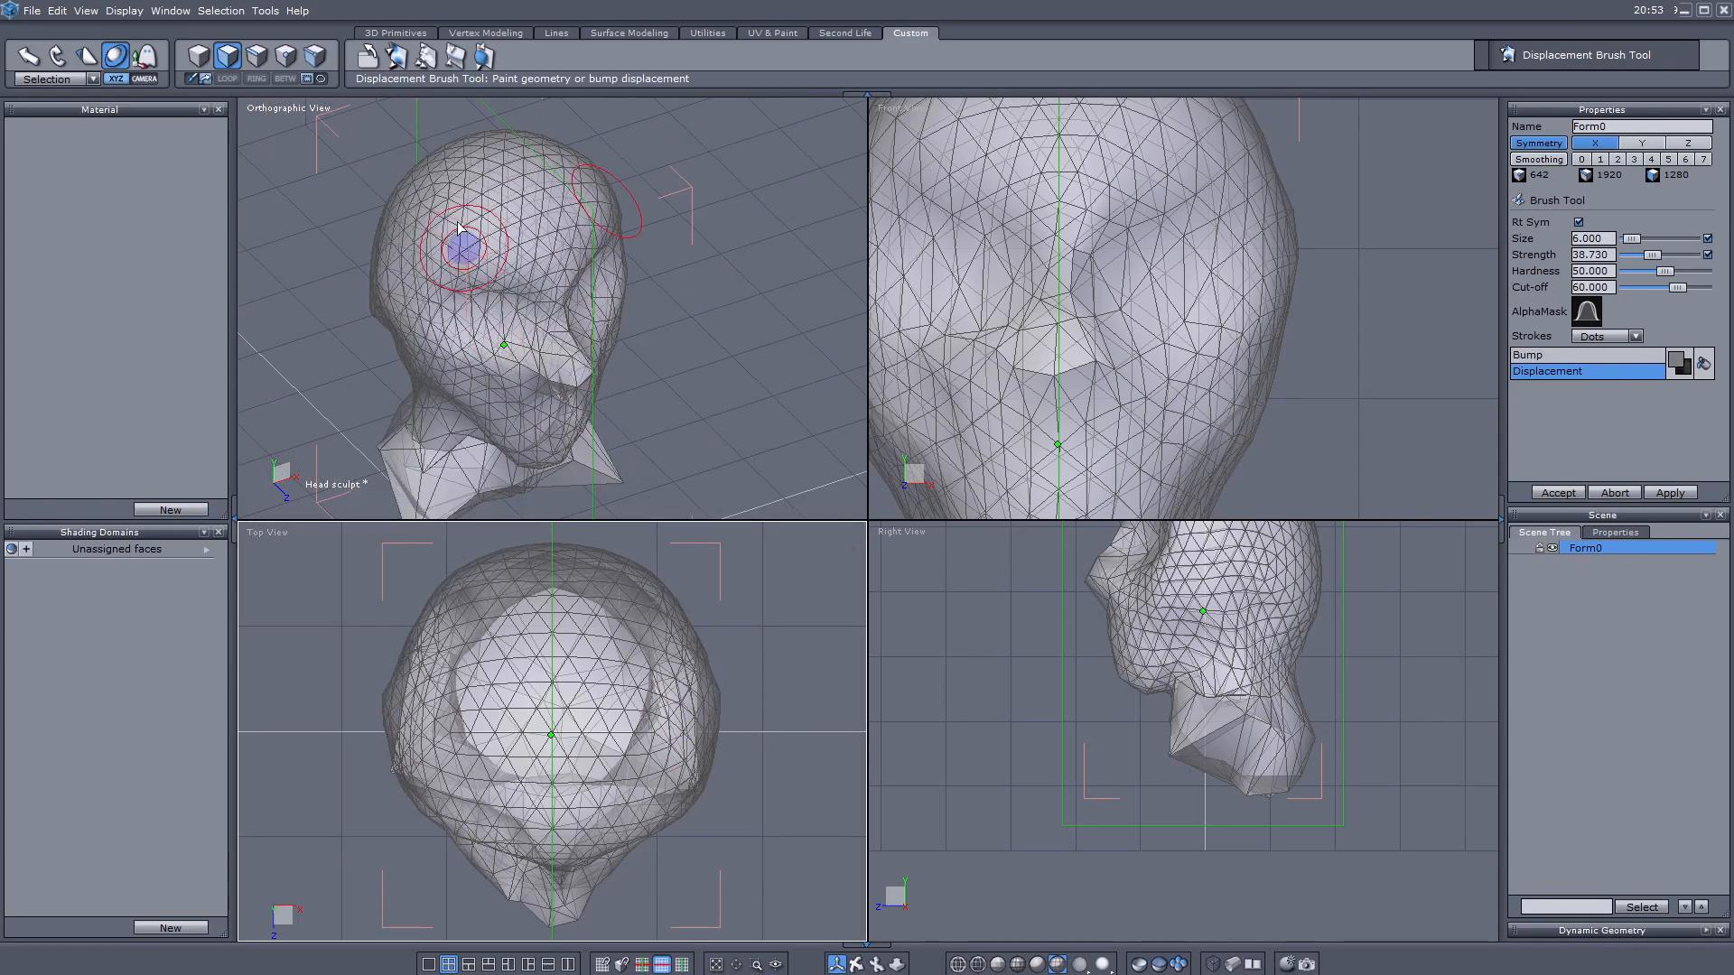
pyautogui.scroll(3, 510, 374)
# Step: Smooth the face, cheeks and jaw symmetrically with the Soften Tool at size 6
pyautogui.moveTo(511, 376)
pyautogui.mouseDown()
pyautogui.moveTo(505, 349)
pyautogui.moveTo(532, 374)
pyautogui.mouseUp()
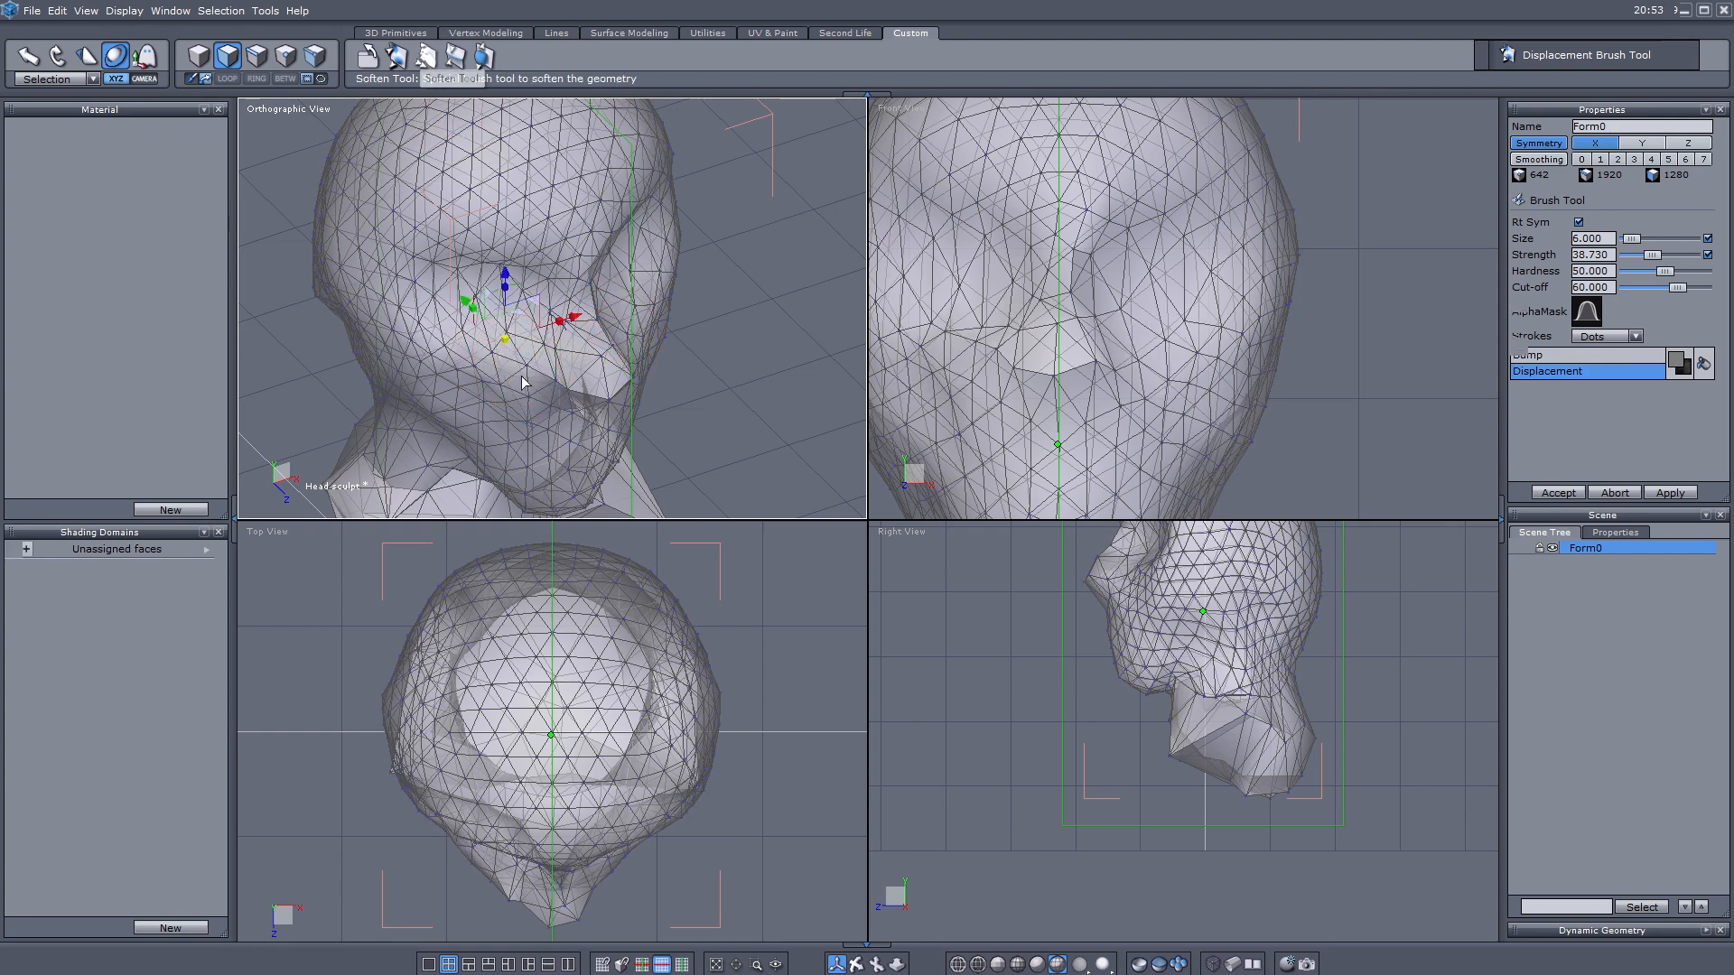
pyautogui.scroll(-3, 525, 382)
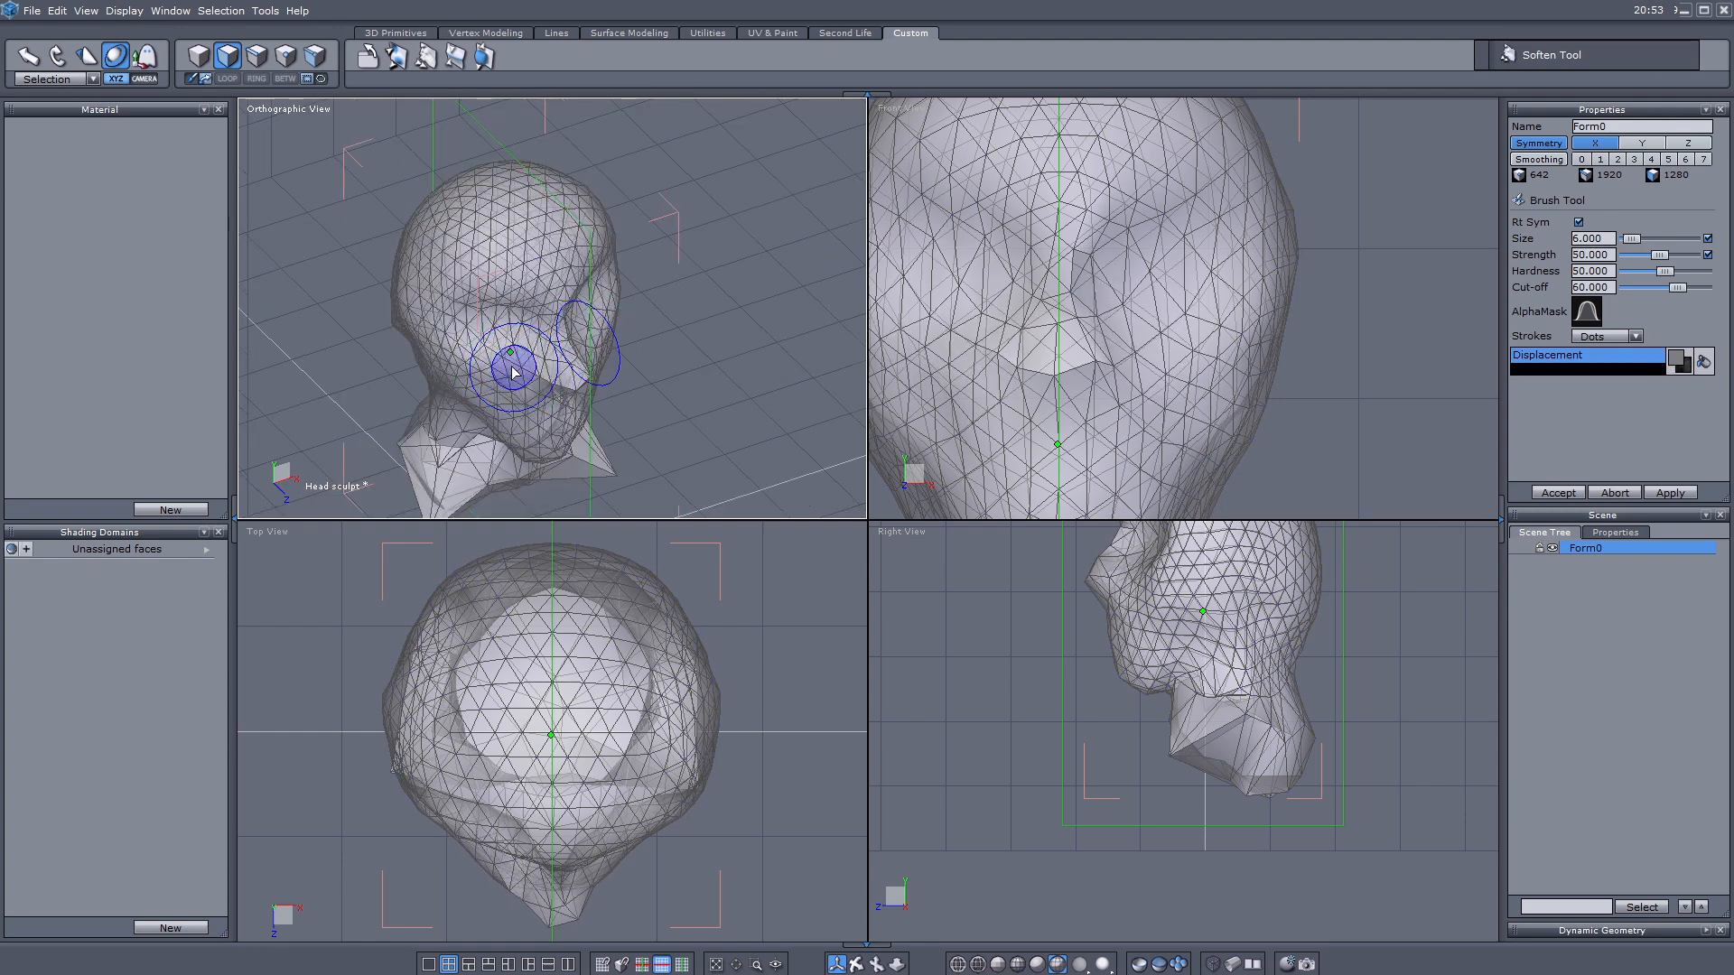
pyautogui.scroll(-3, 1053, 435)
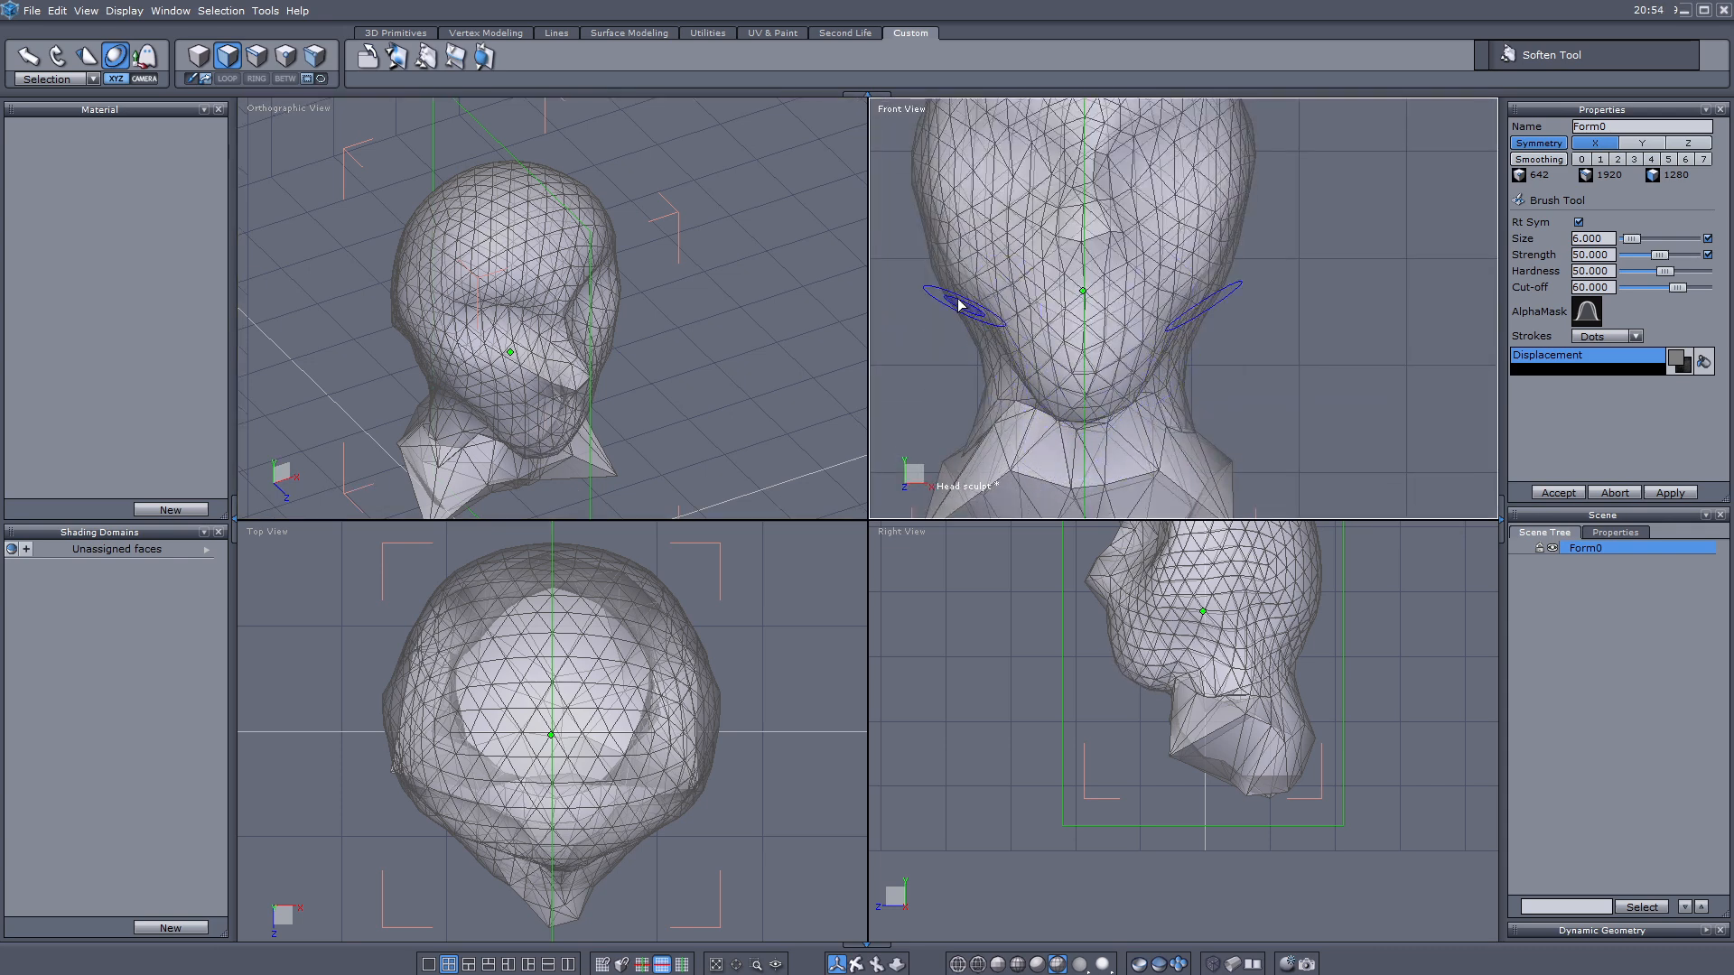
pyautogui.scroll(-3, 957, 301)
pyautogui.scroll(3, 1139, 667)
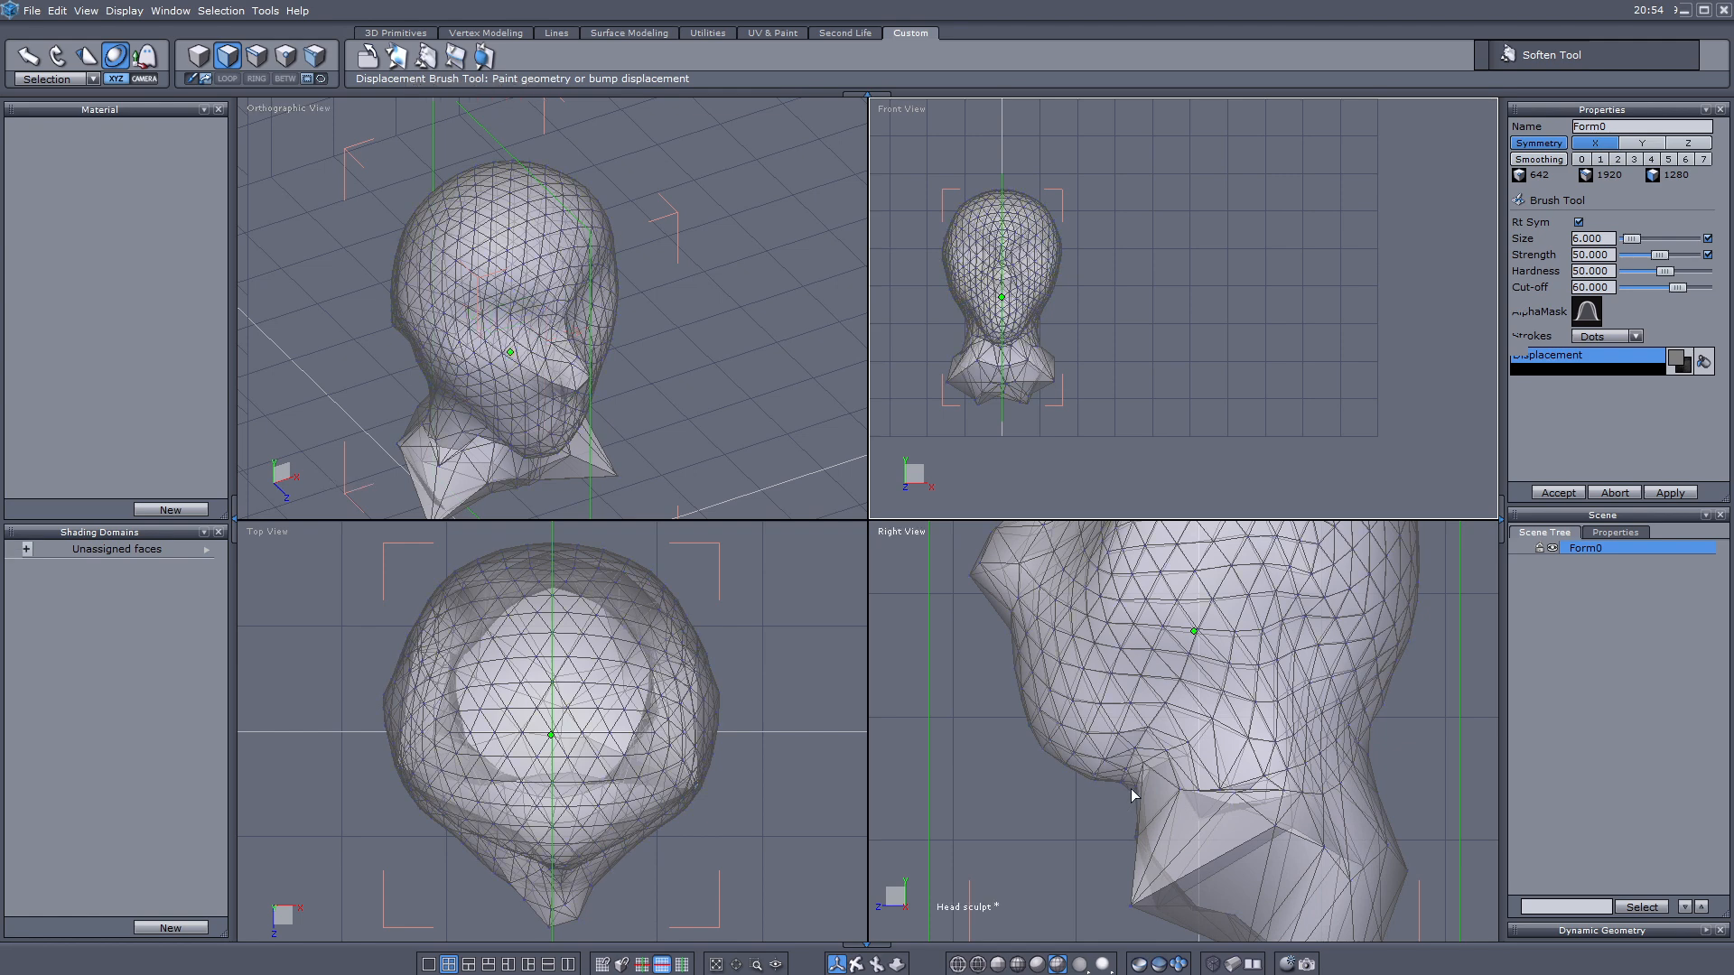
# Step: Carve the hollow beneath the jaw with the Displacement Brush at size 6 and accept the changes
pyautogui.scroll(-2, 1128, 781)
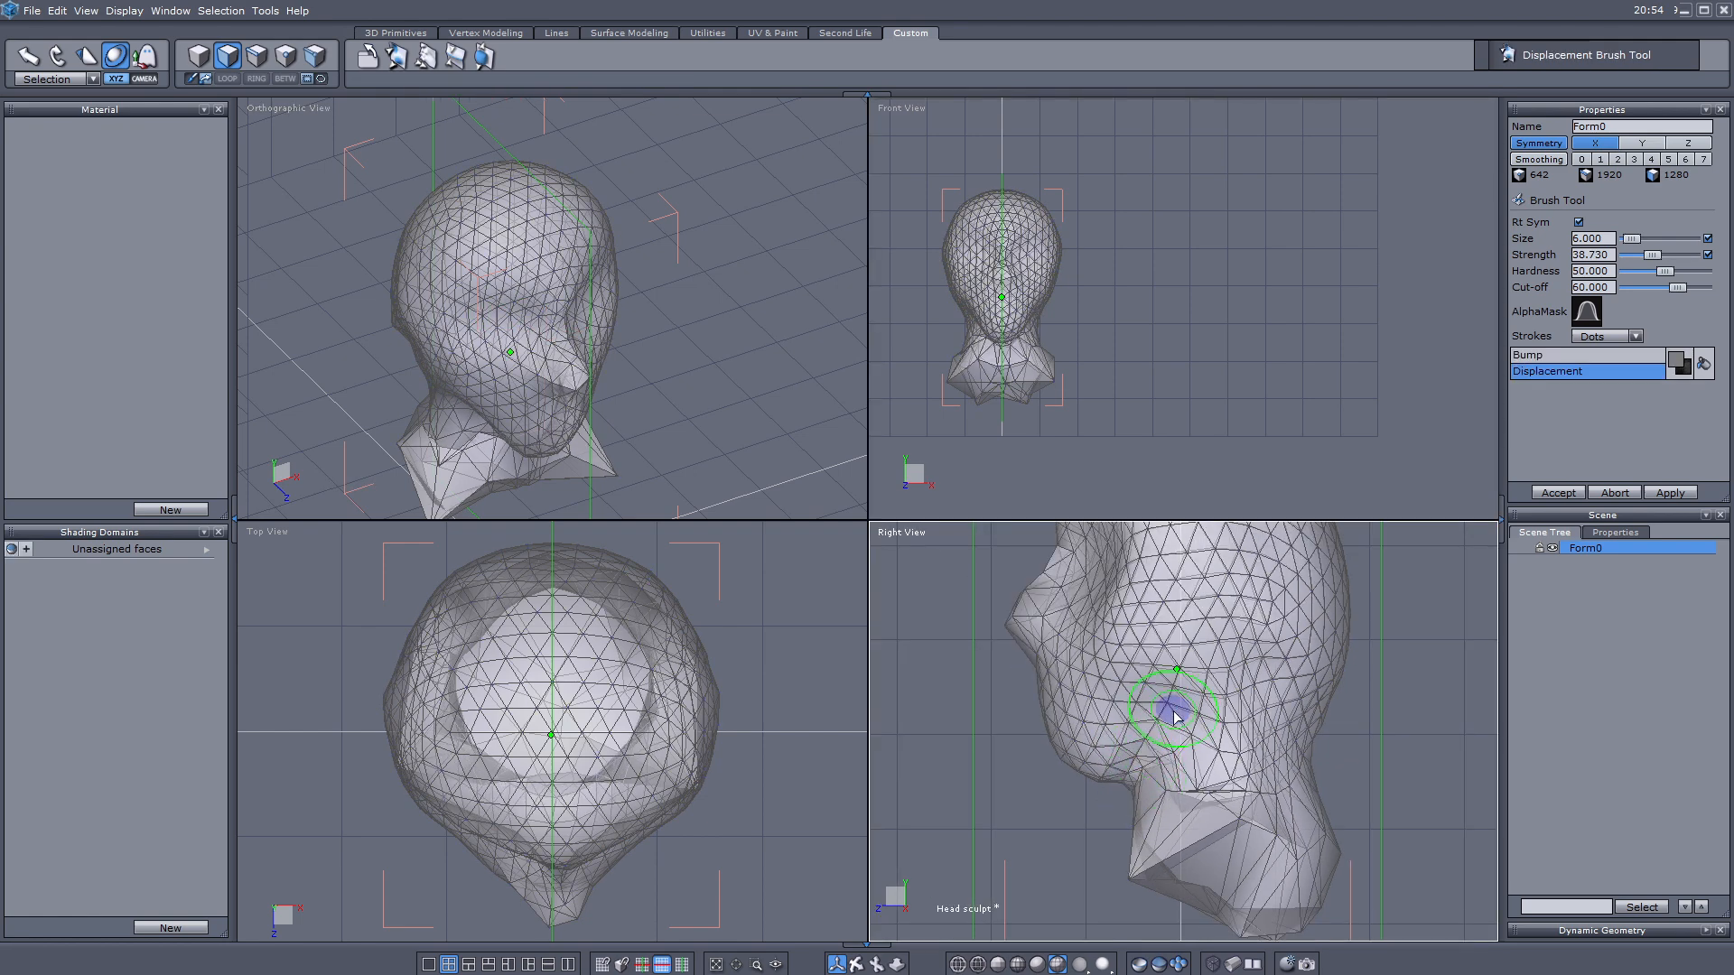
pyautogui.scroll(-3, 1138, 787)
pyautogui.moveTo(1134, 770)
pyautogui.mouseDown()
pyautogui.moveTo(1127, 787)
pyautogui.moveTo(1143, 749)
pyautogui.moveTo(1132, 789)
pyautogui.moveTo(1152, 718)
pyautogui.moveTo(1144, 735)
pyautogui.mouseUp()
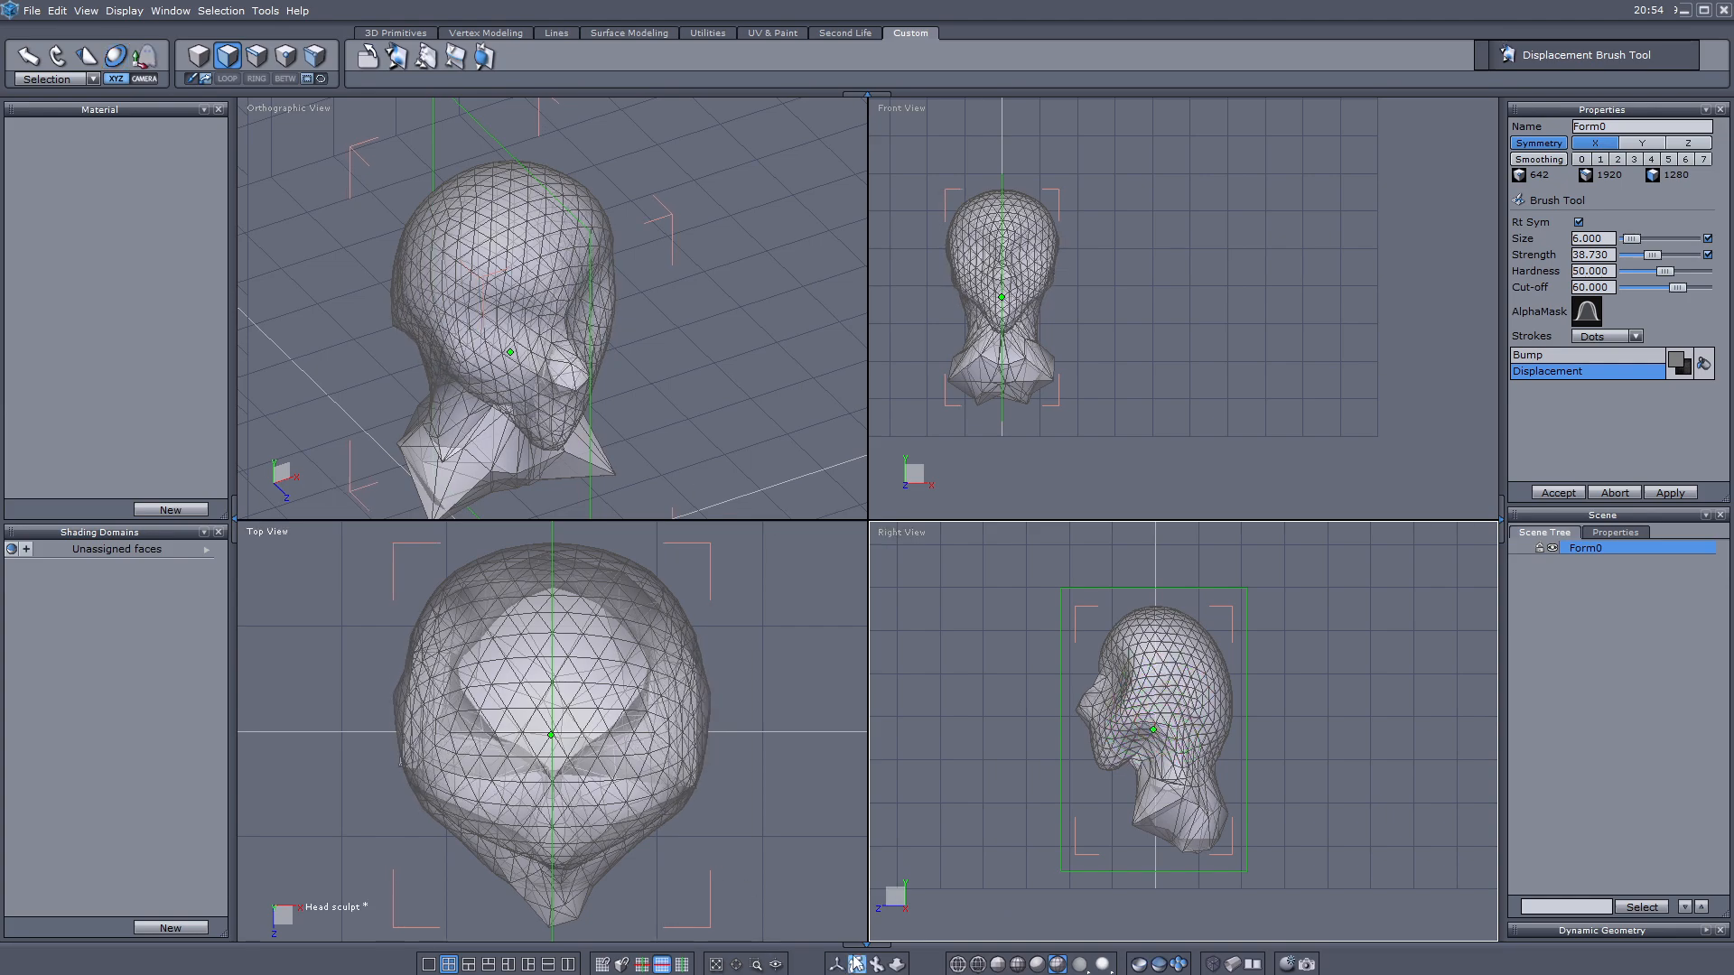
pyautogui.moveTo(672, 410)
pyautogui.mouseDown(button='middle')
pyautogui.moveTo(755, 384)
pyautogui.moveTo(526, 357)
pyautogui.mouseUp(button='middle')
pyautogui.scroll(3, 521, 384)
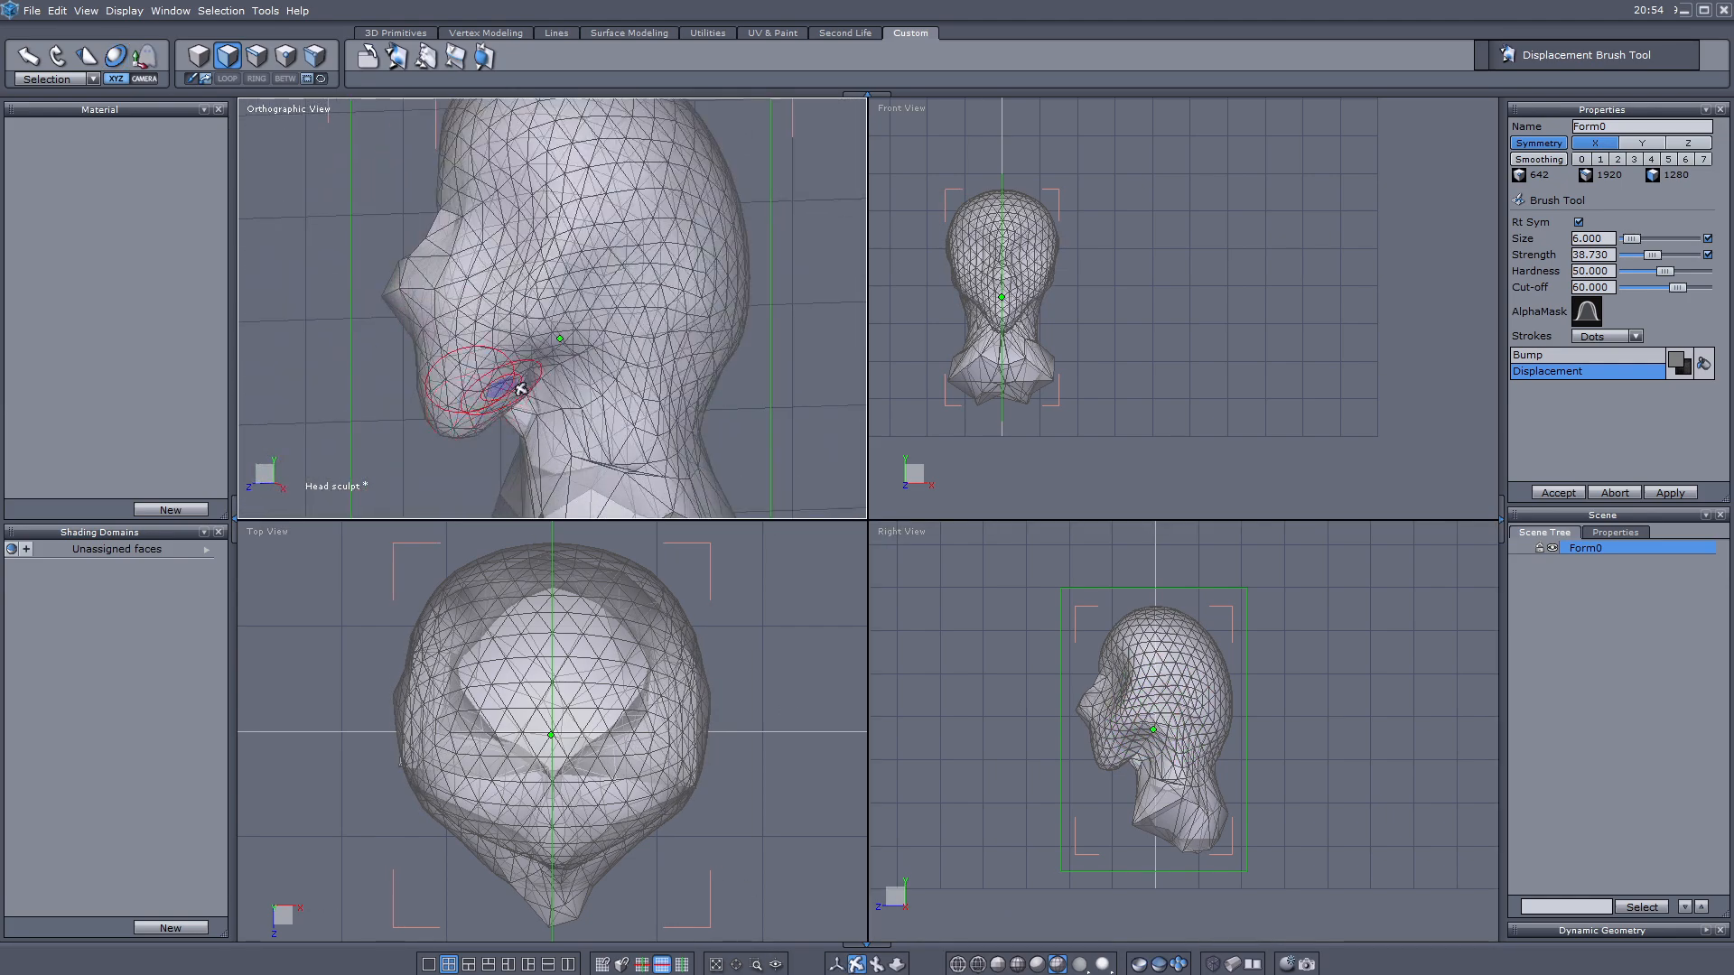
pyautogui.scroll(6, 521, 388)
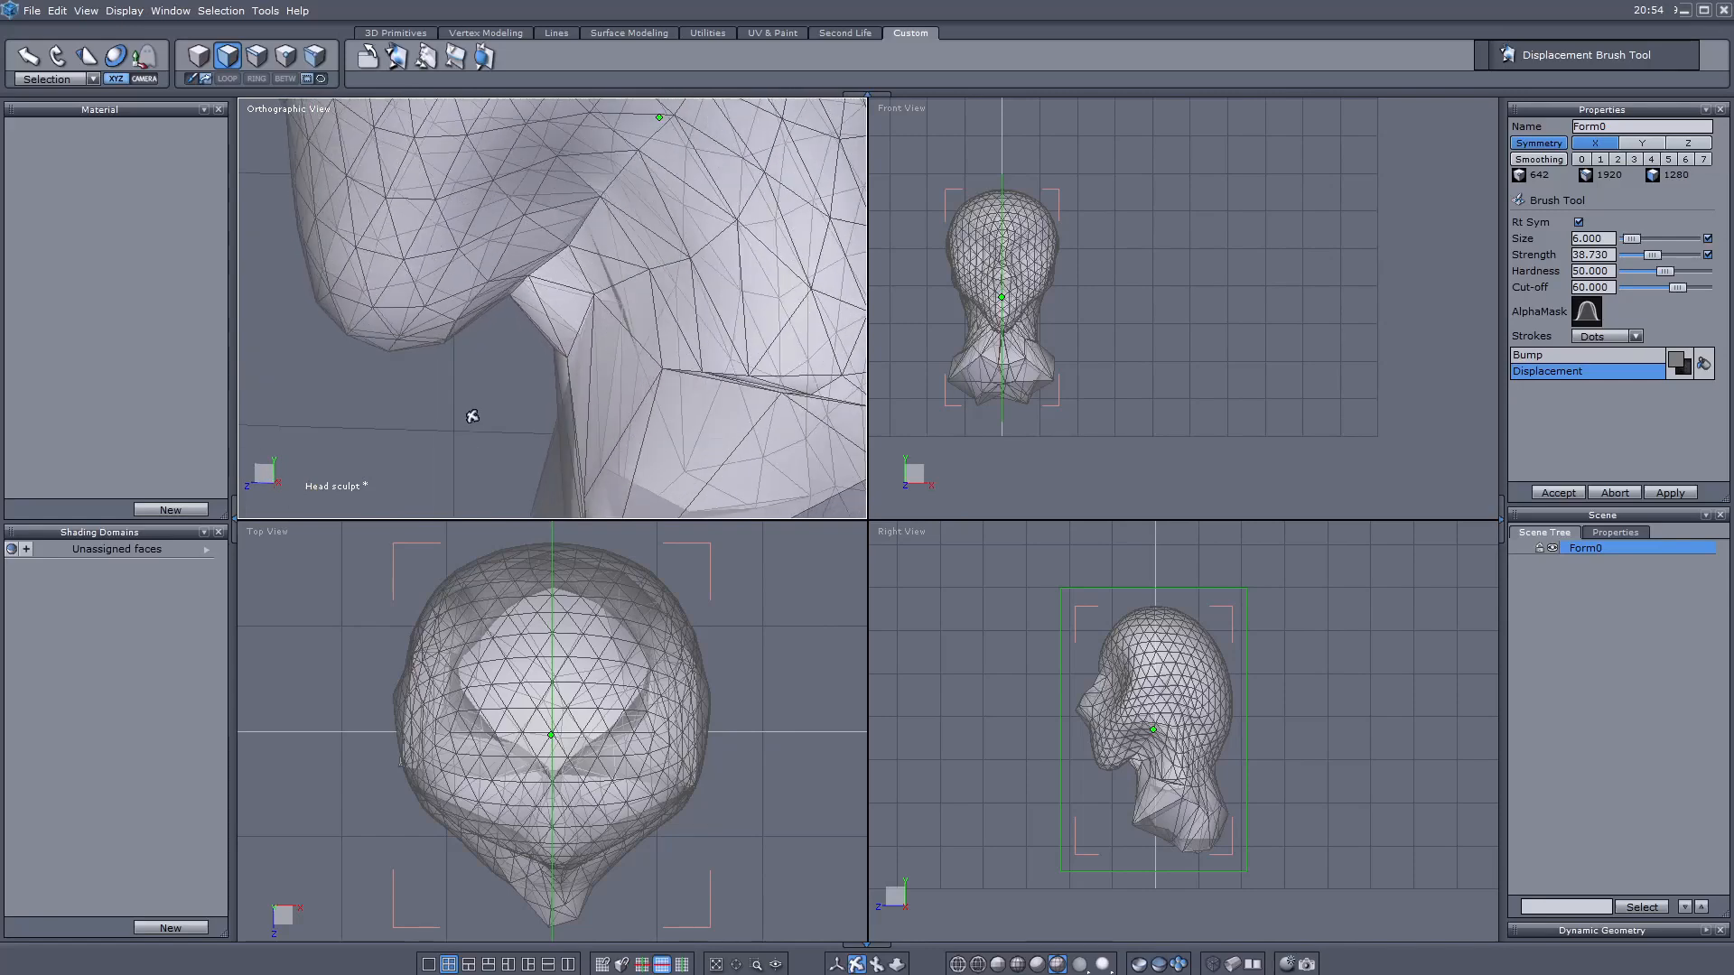
pyautogui.scroll(2, 542, 317)
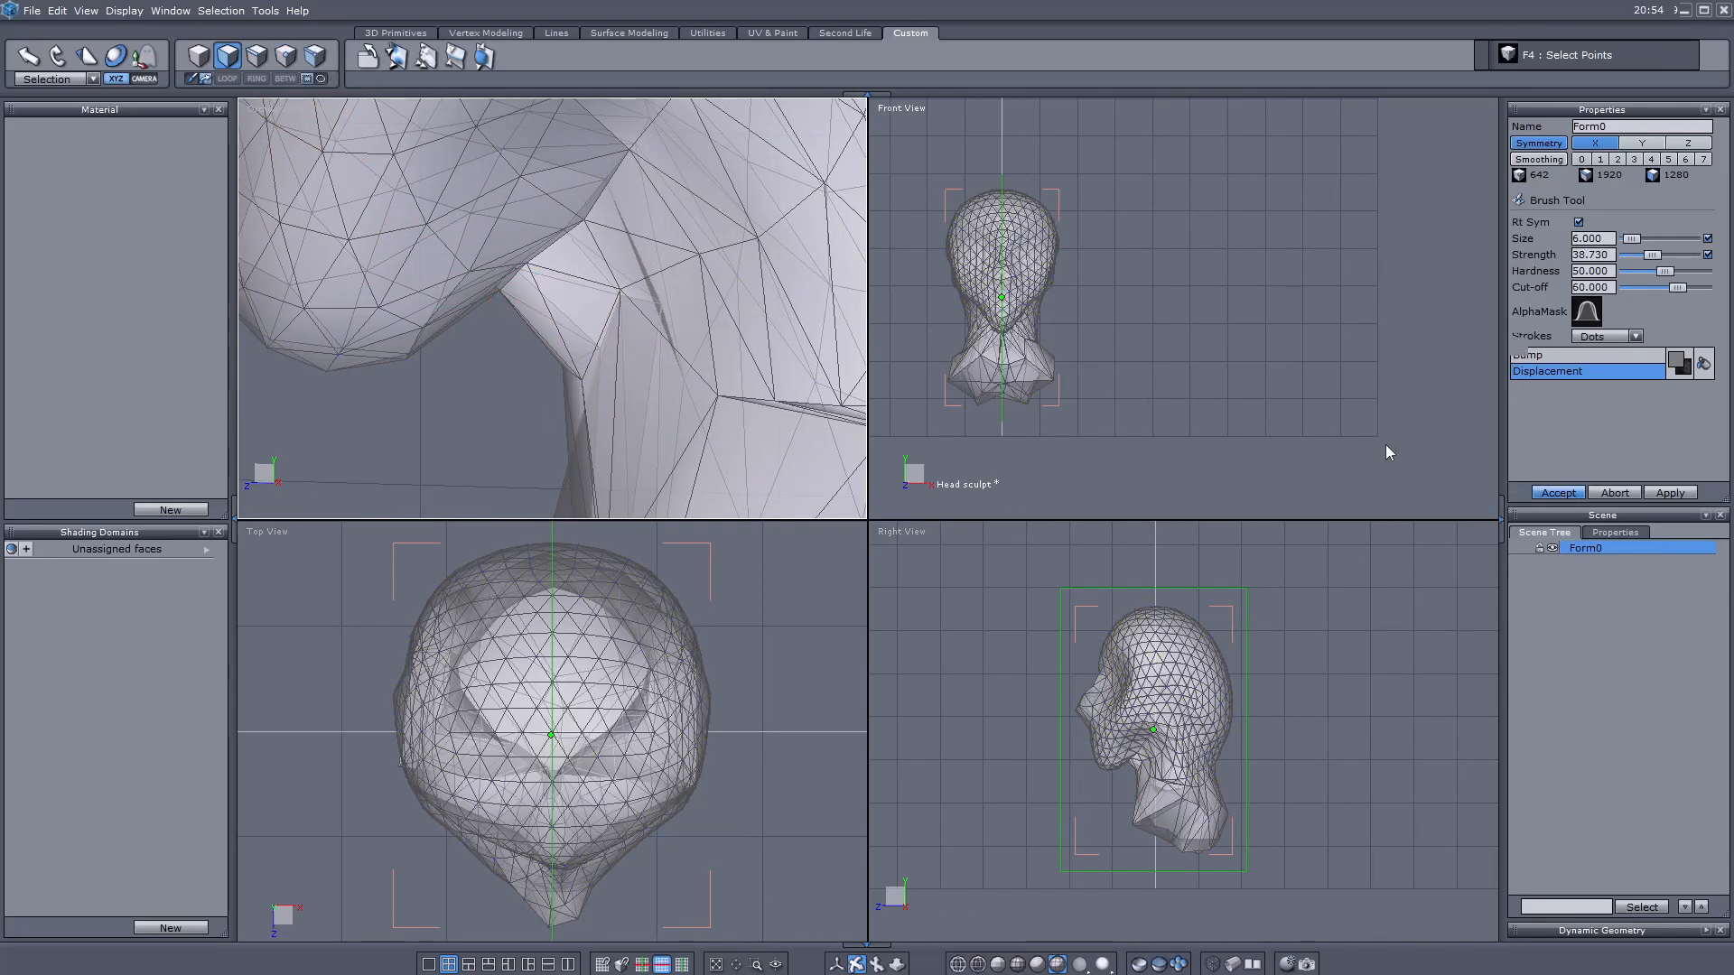
# Step: Try to move the selected points where the throat meets the underside of the chin and undo the move
pyautogui.click(284, 58)
pyautogui.scroll(5, 1136, 770)
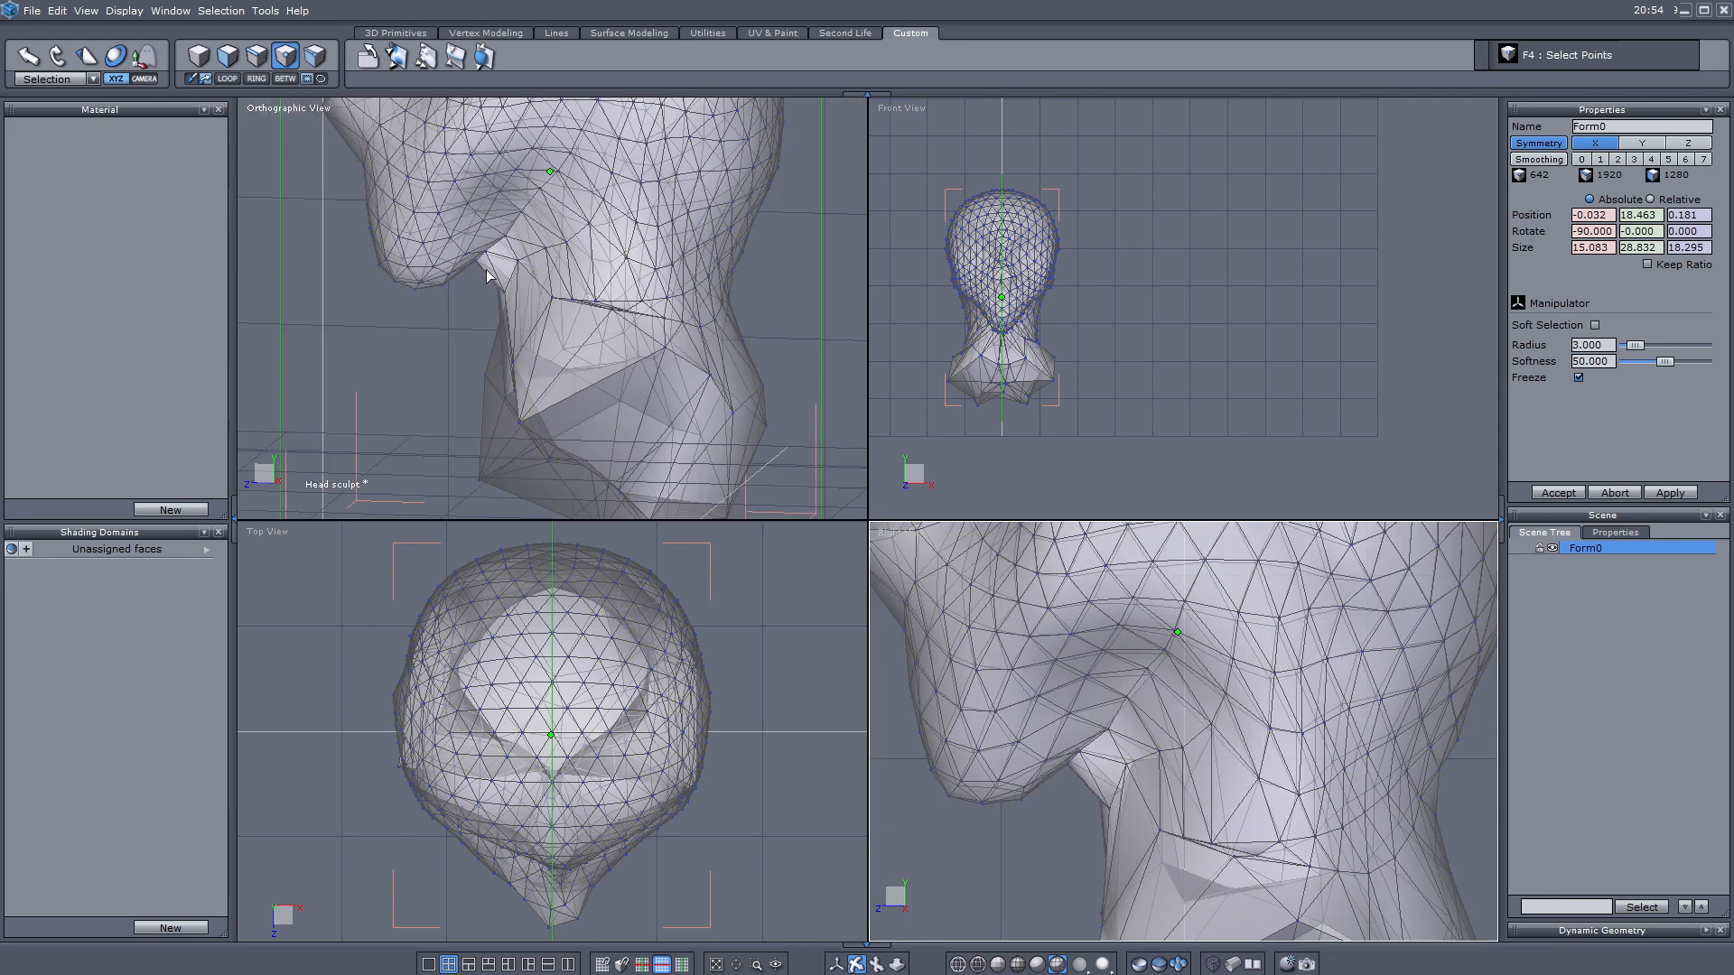
pyautogui.scroll(-5, 1055, 698)
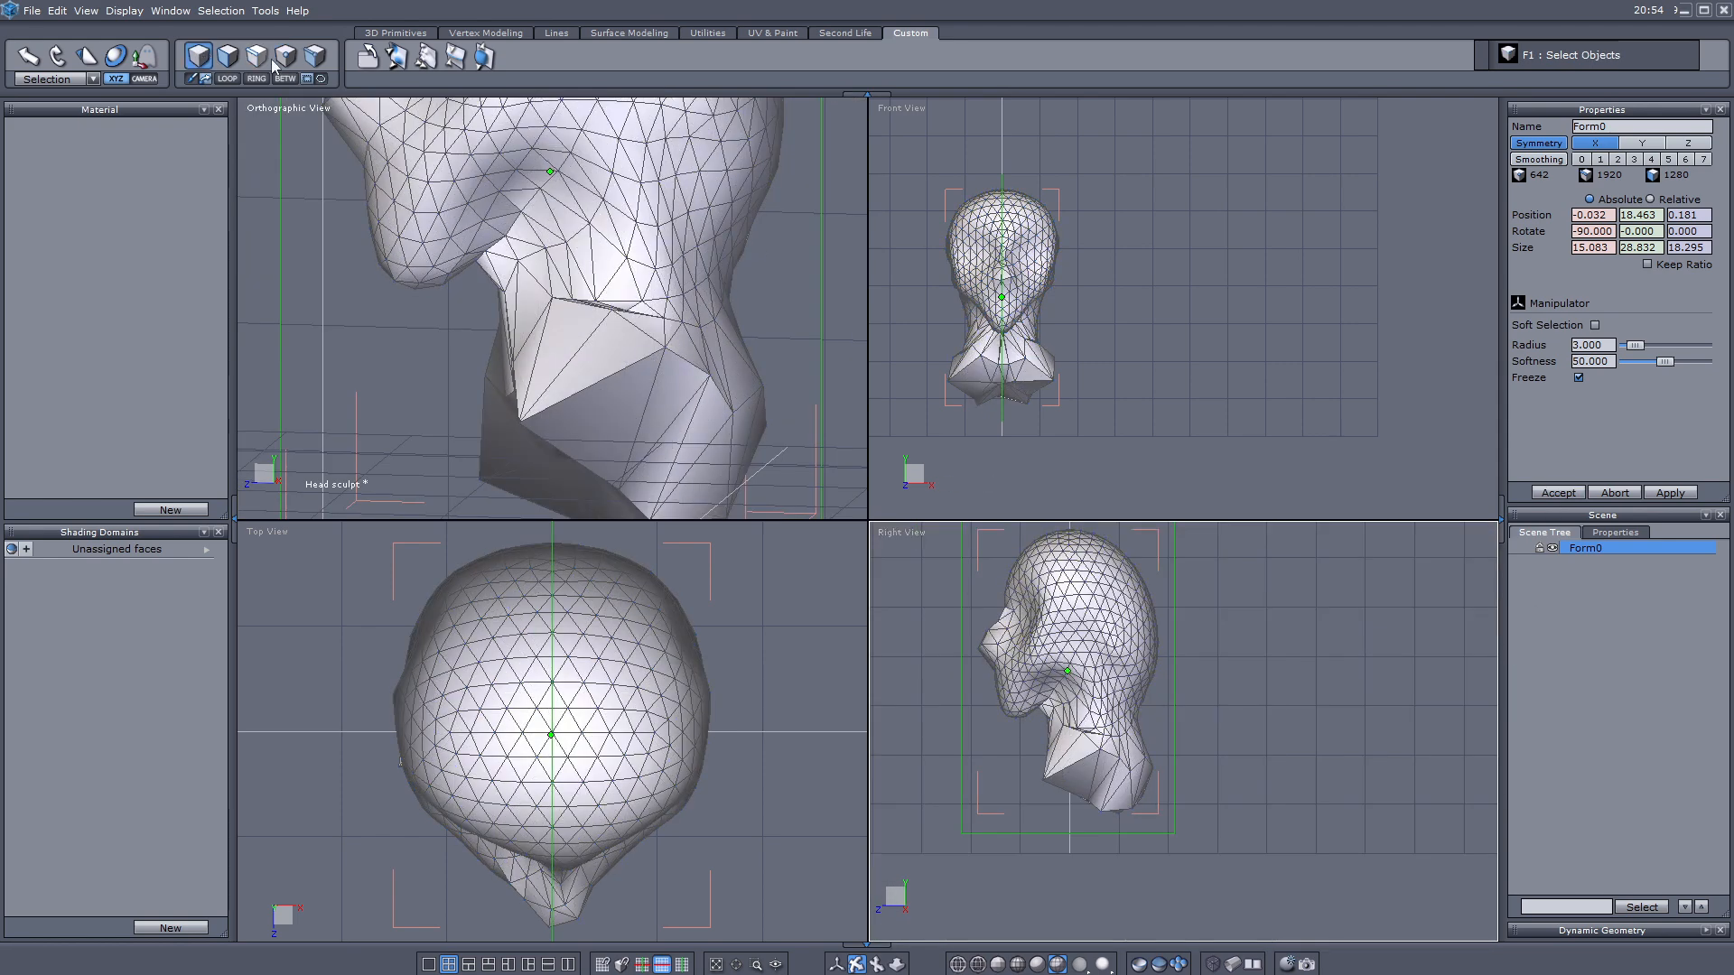
pyautogui.scroll(5, 1056, 619)
pyautogui.scroll(2, 1017, 717)
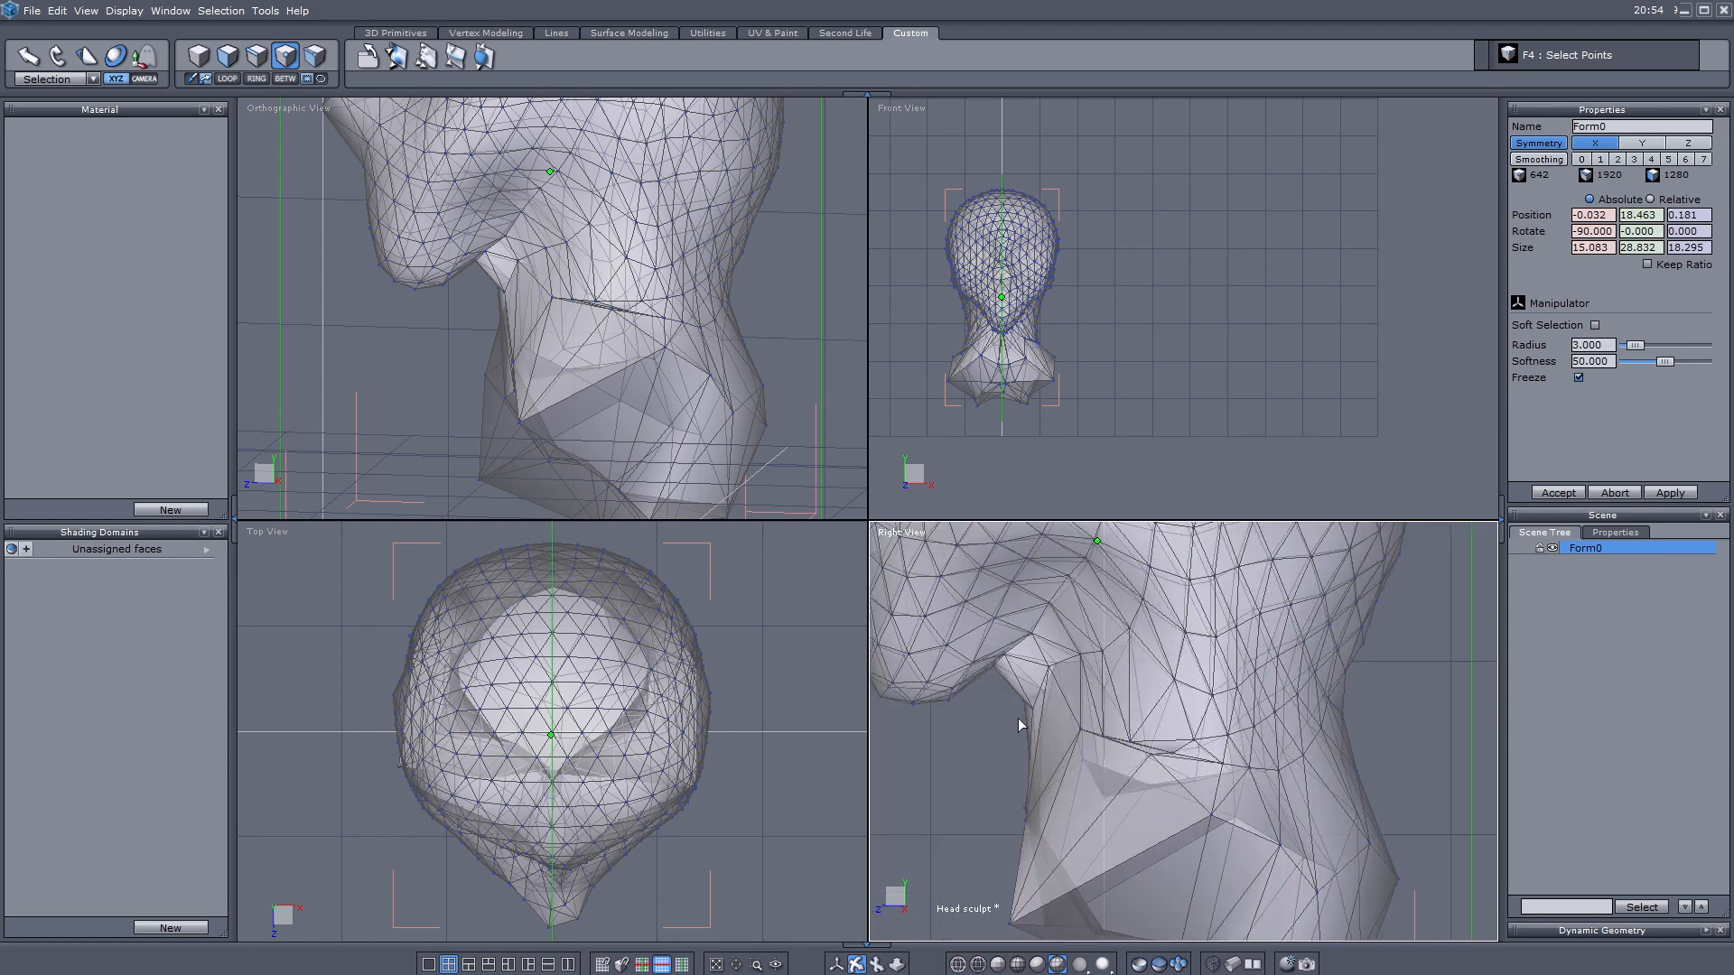
pyautogui.scroll(-3, 1039, 804)
pyautogui.scroll(2, 1058, 669)
pyautogui.moveTo(1058, 669); pyautogui.dragTo(1001, 743)
pyautogui.hotkey('ctrl', 'z')
# Step: Align the manipulator to World and move the points at the corner of chin and throat up and back
pyautogui.scroll(2, 994, 717)
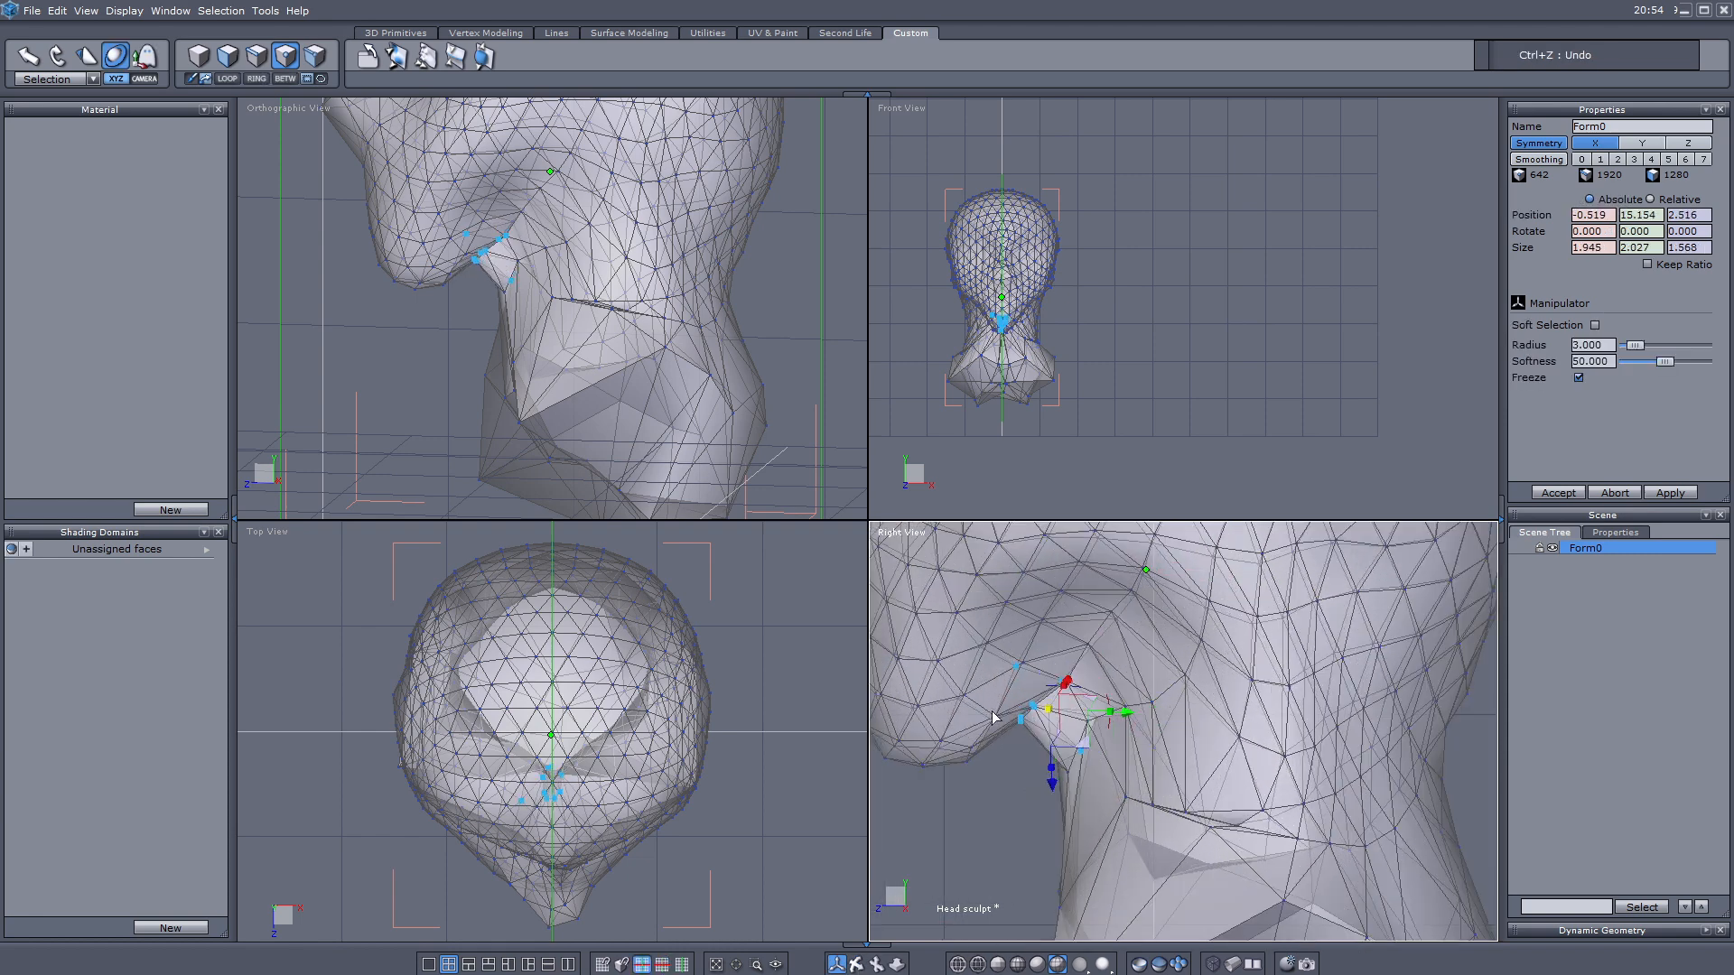
pyautogui.click(61, 80)
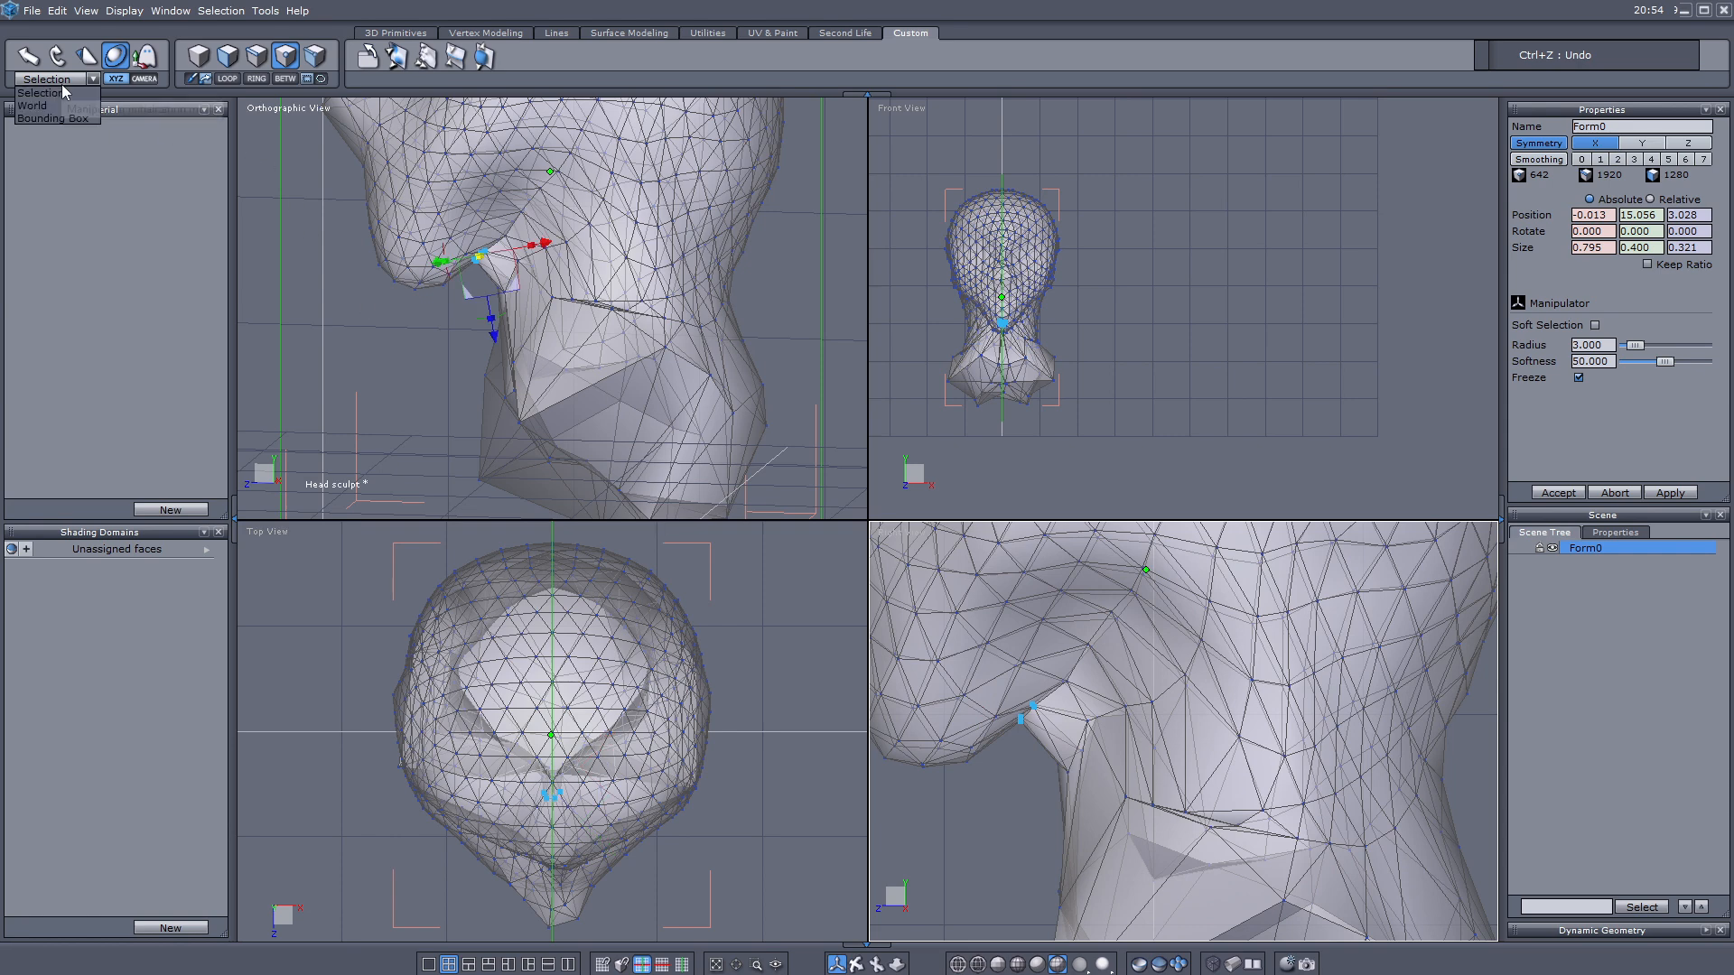
pyautogui.click(59, 92)
pyautogui.moveTo(1008, 666); pyautogui.dragTo(1081, 658)
# Step: Spread the pairs of points beneath the jaw apart sideways to about 3 units wide
pyautogui.scroll(5, 1030, 307)
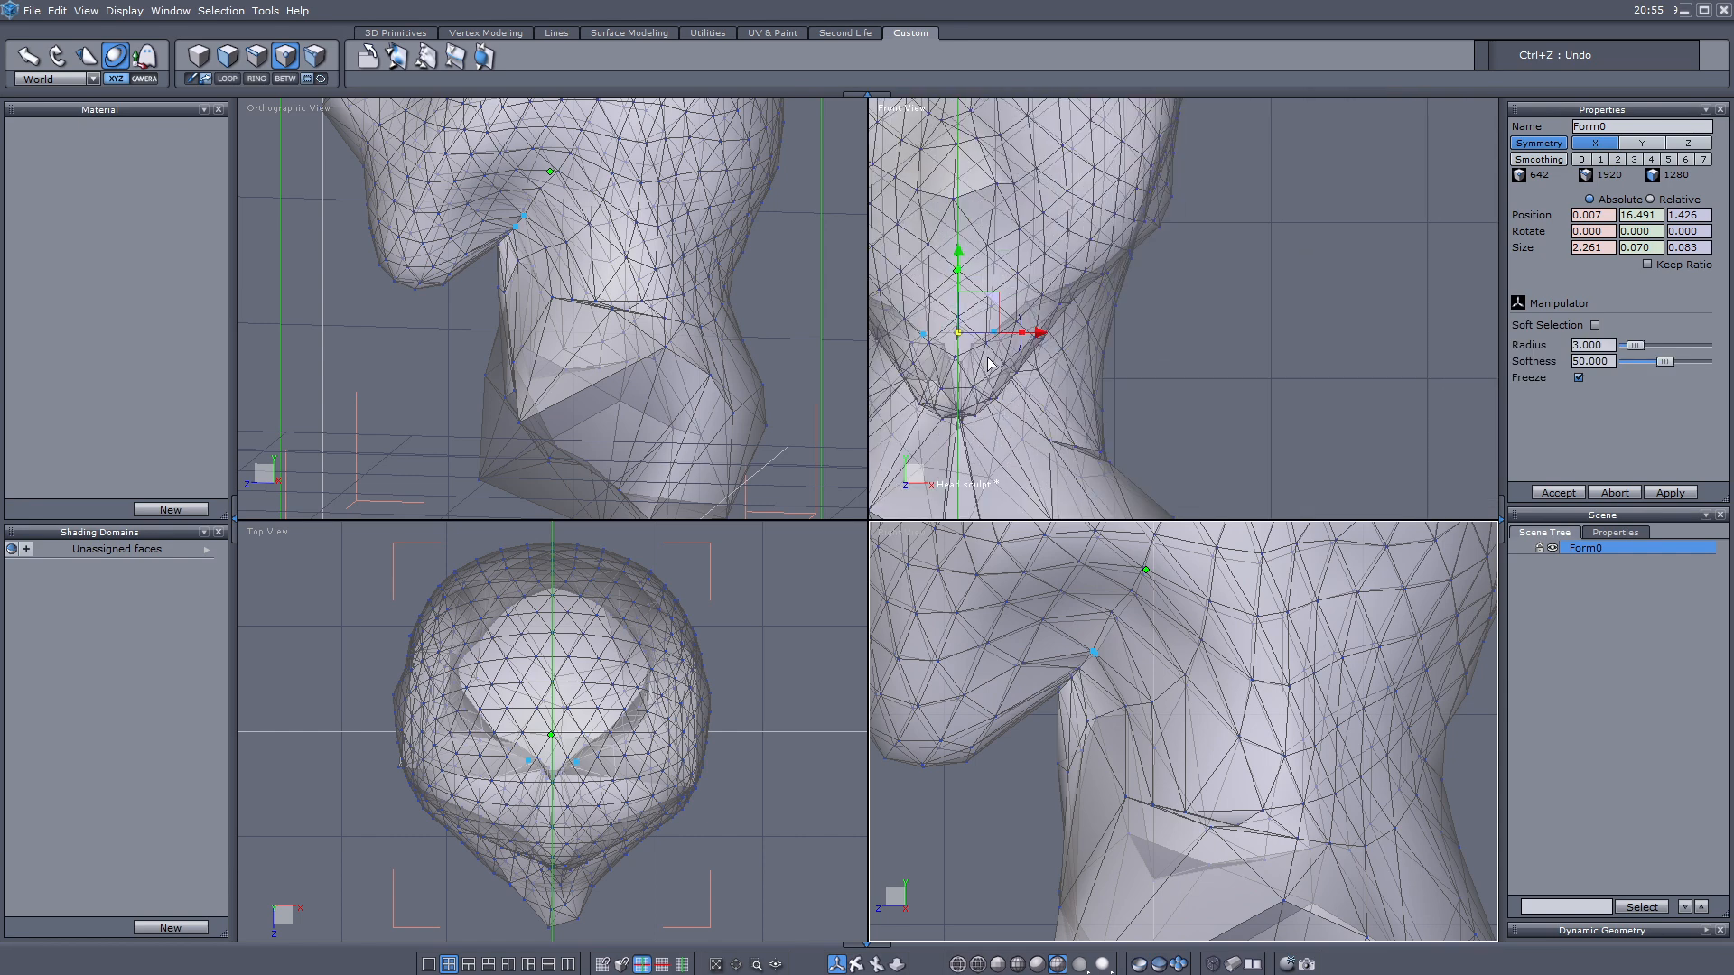
pyautogui.scroll(3, 930, 343)
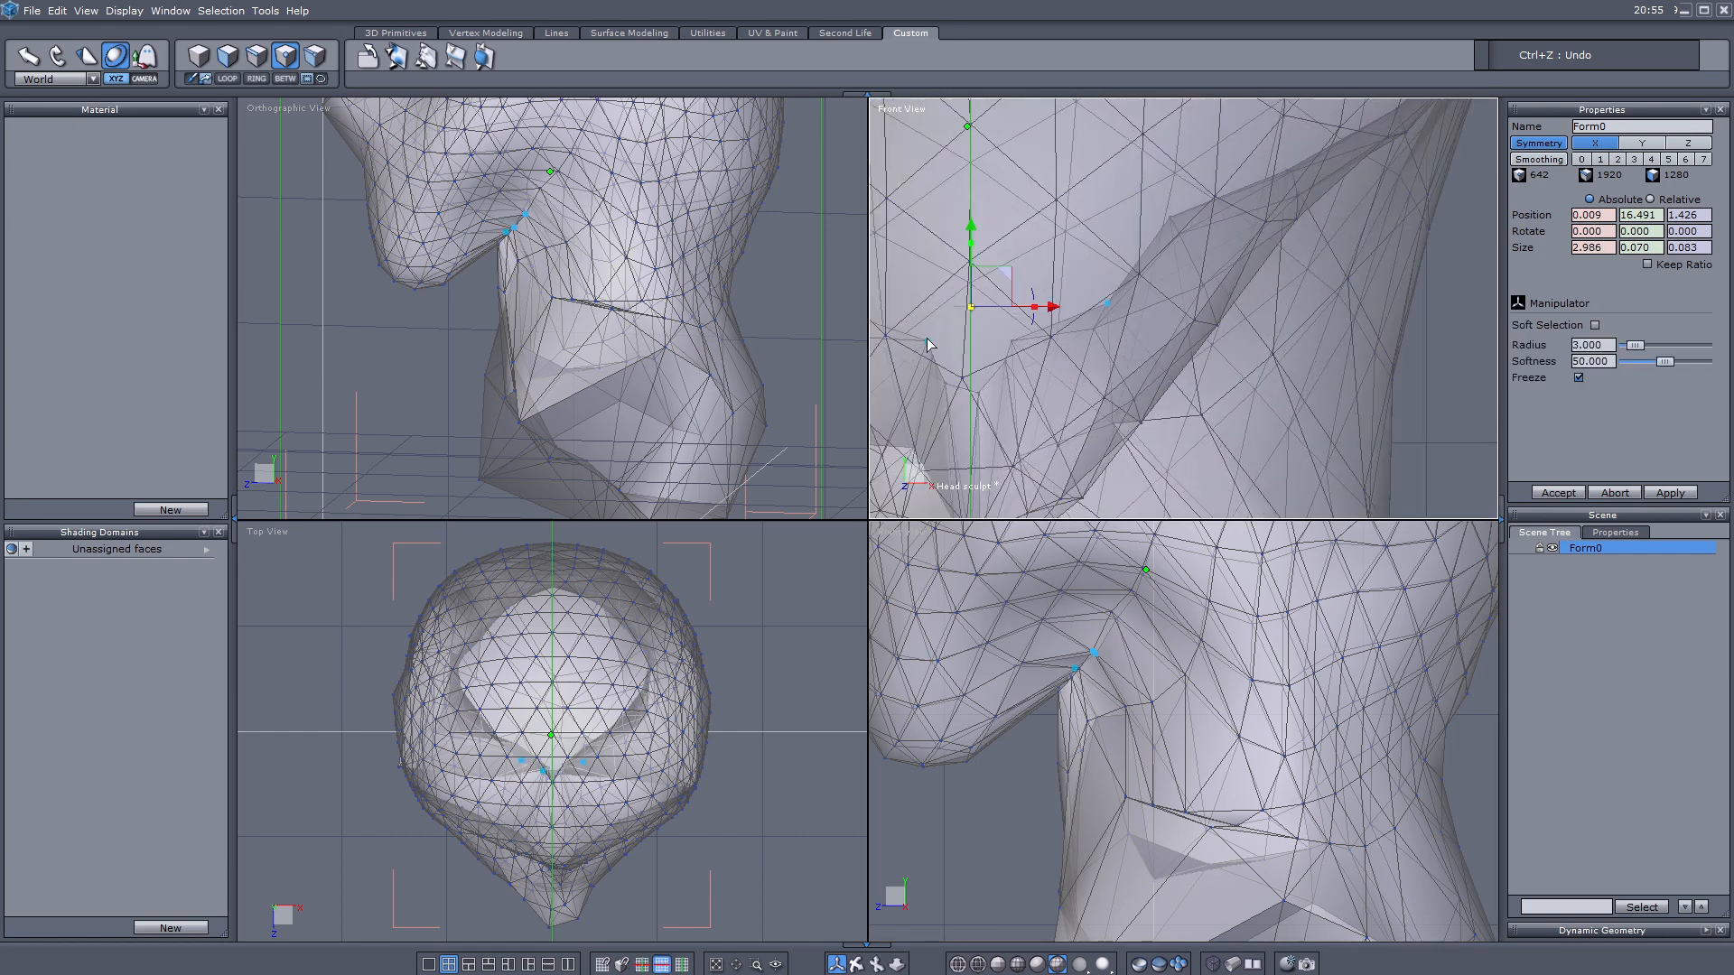
pyautogui.moveTo(1039, 372); pyautogui.dragTo(1019, 366)
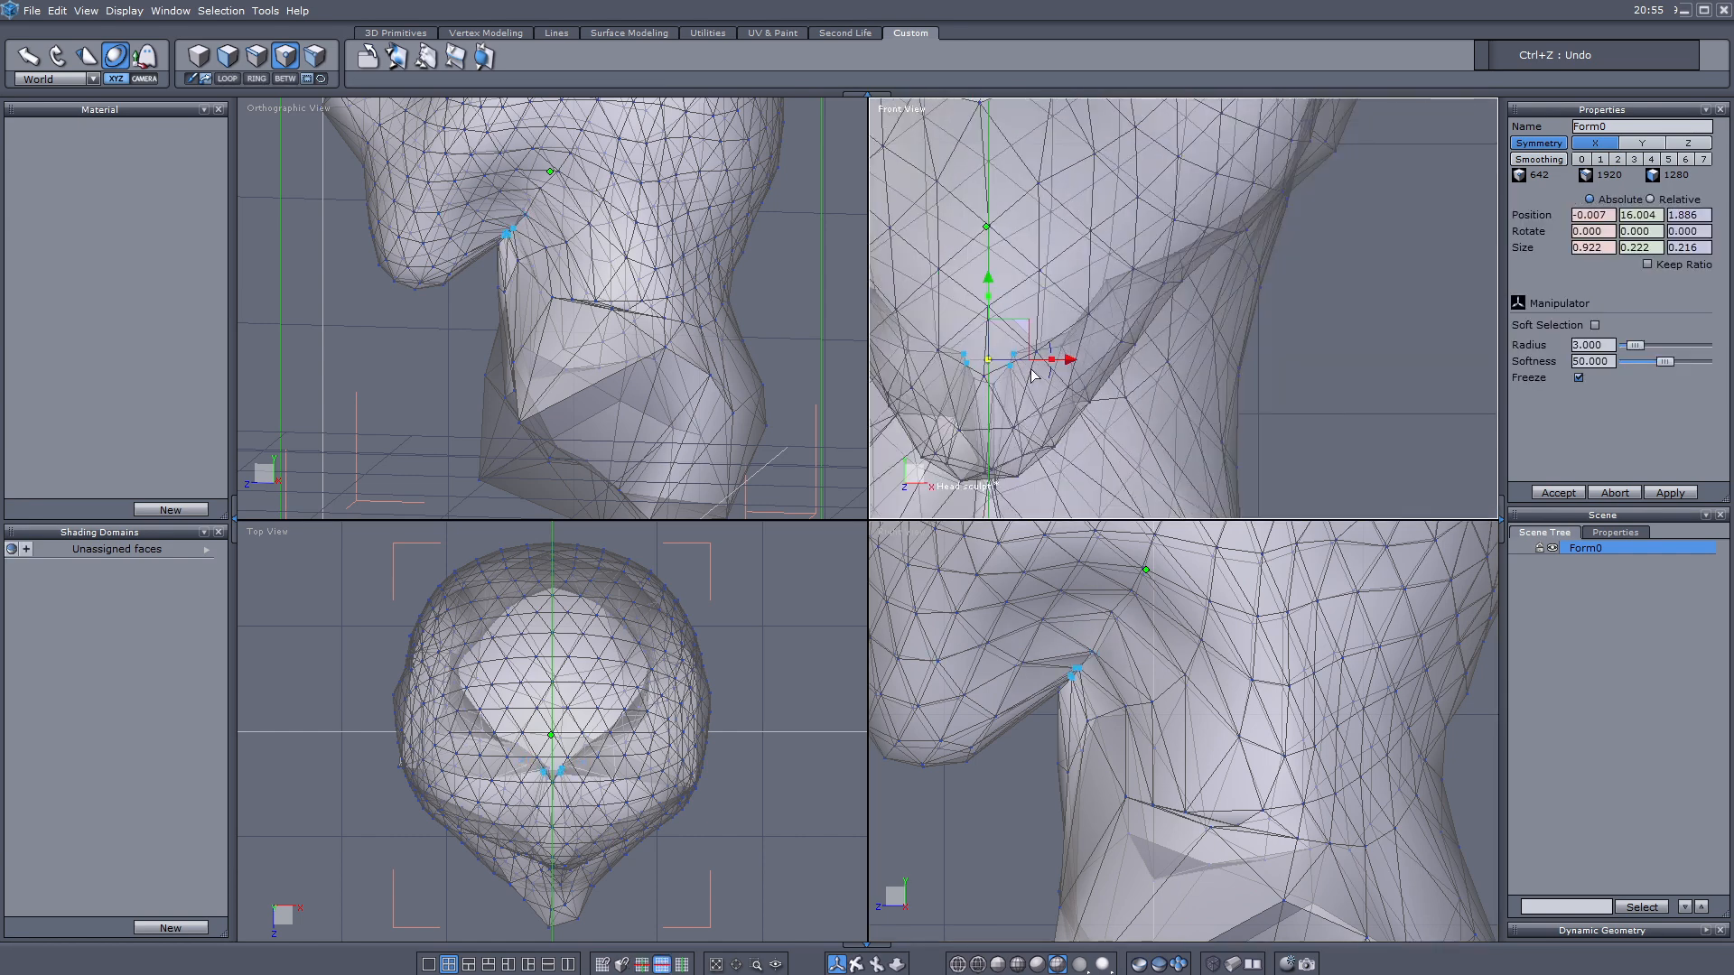
# Step: Select the centre point at the front of the throat just below the chin and shift it slightly sideways and up
pyautogui.press('F1')
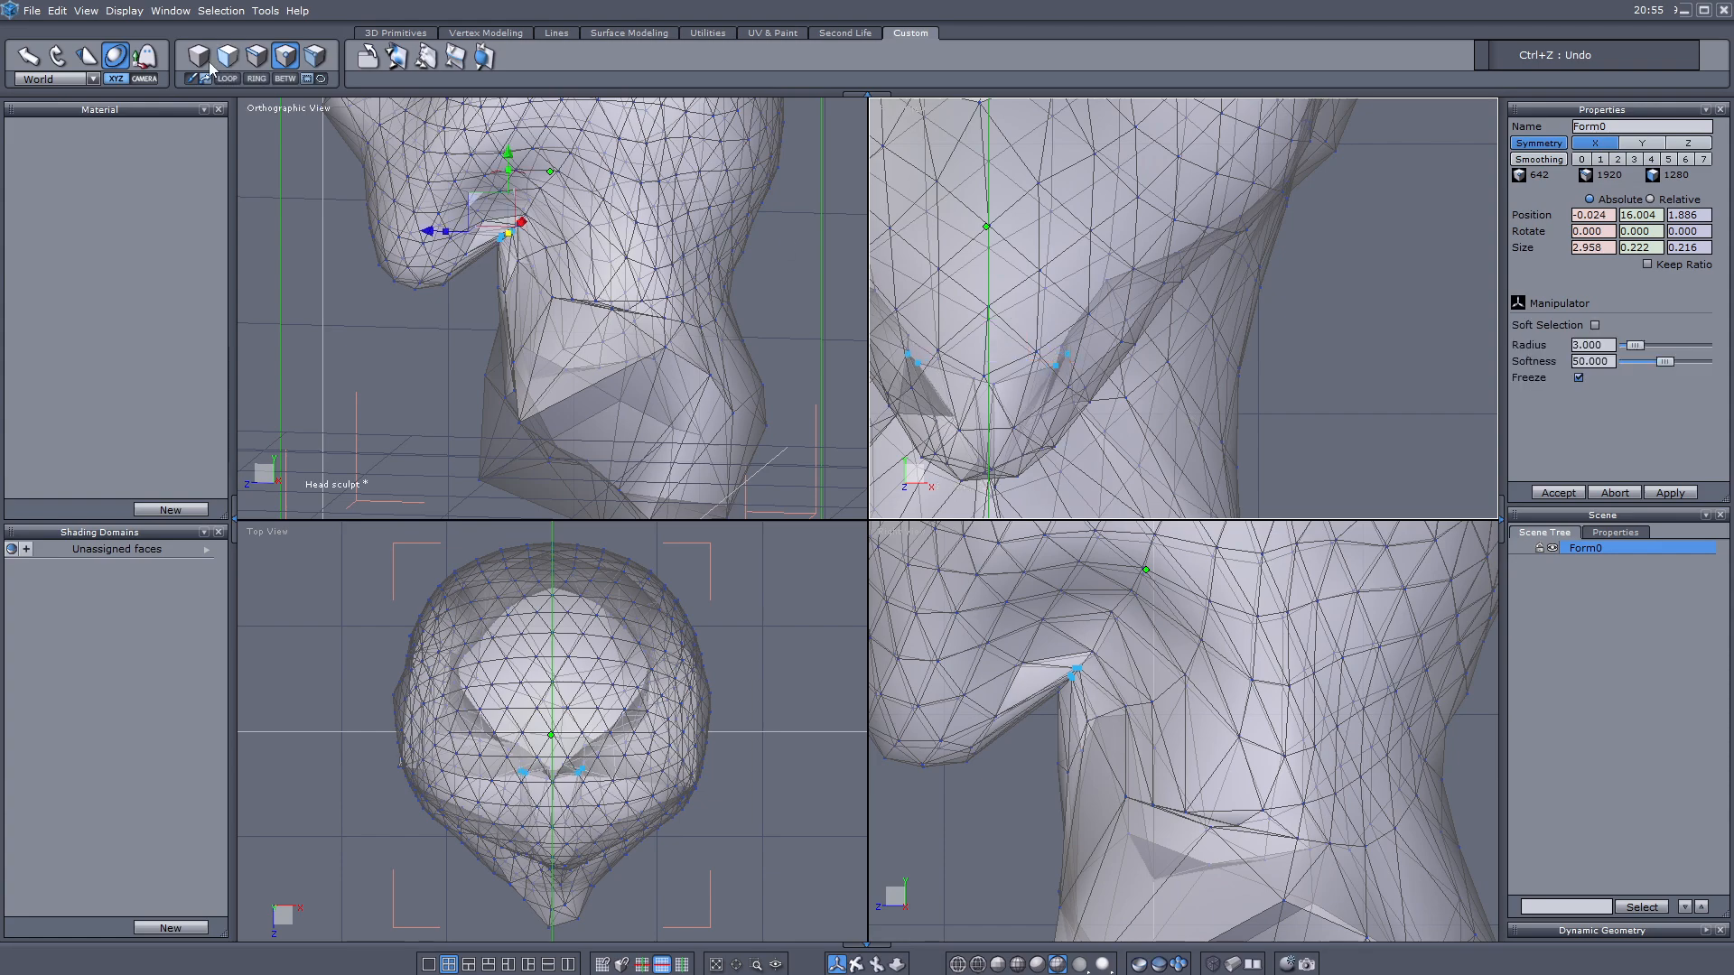
pyautogui.scroll(-4, 532, 461)
pyautogui.moveTo(433, 429); pyautogui.dragTo(572, 418, button='middle')
pyautogui.scroll(7, 569, 368)
pyautogui.moveTo(572, 419); pyautogui.dragTo(596, 420)
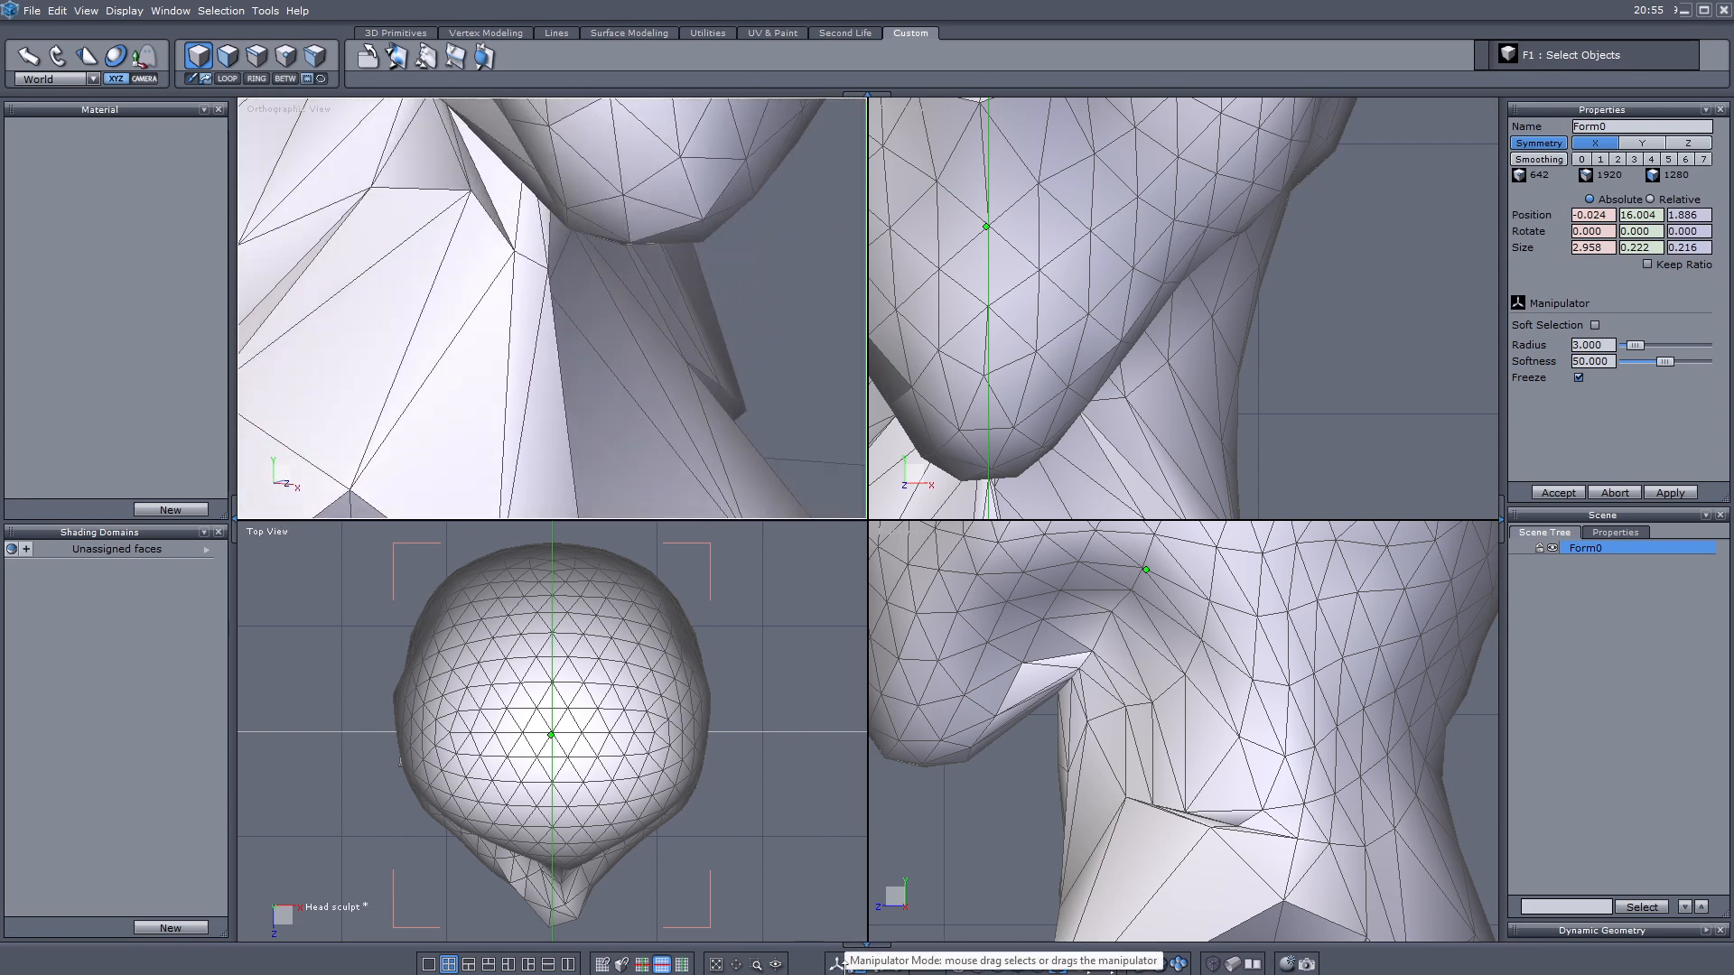
pyautogui.click(836, 964)
pyautogui.click(287, 60)
pyautogui.scroll(3, 558, 267)
pyautogui.click(545, 277)
pyautogui.scroll(-3, 546, 278)
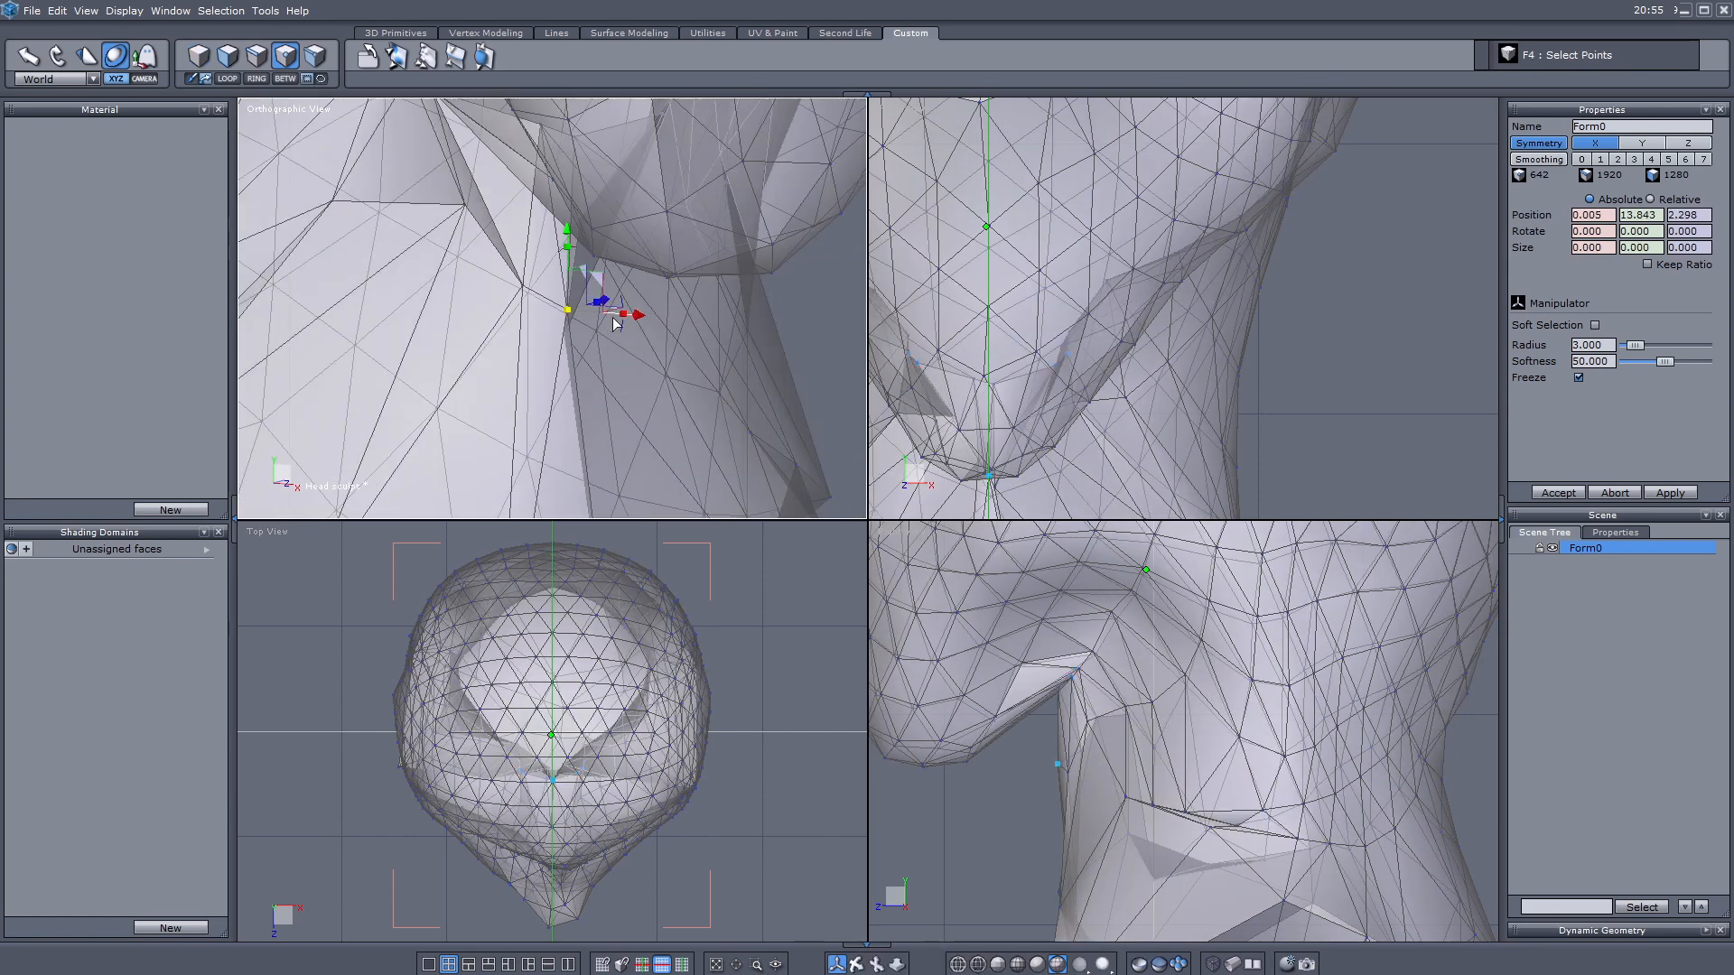
pyautogui.moveTo(597, 280)
pyautogui.mouseDown()
pyautogui.moveTo(523, 249)
pyautogui.moveTo(579, 272)
pyautogui.mouseUp()
pyautogui.scroll(5, 946, 495)
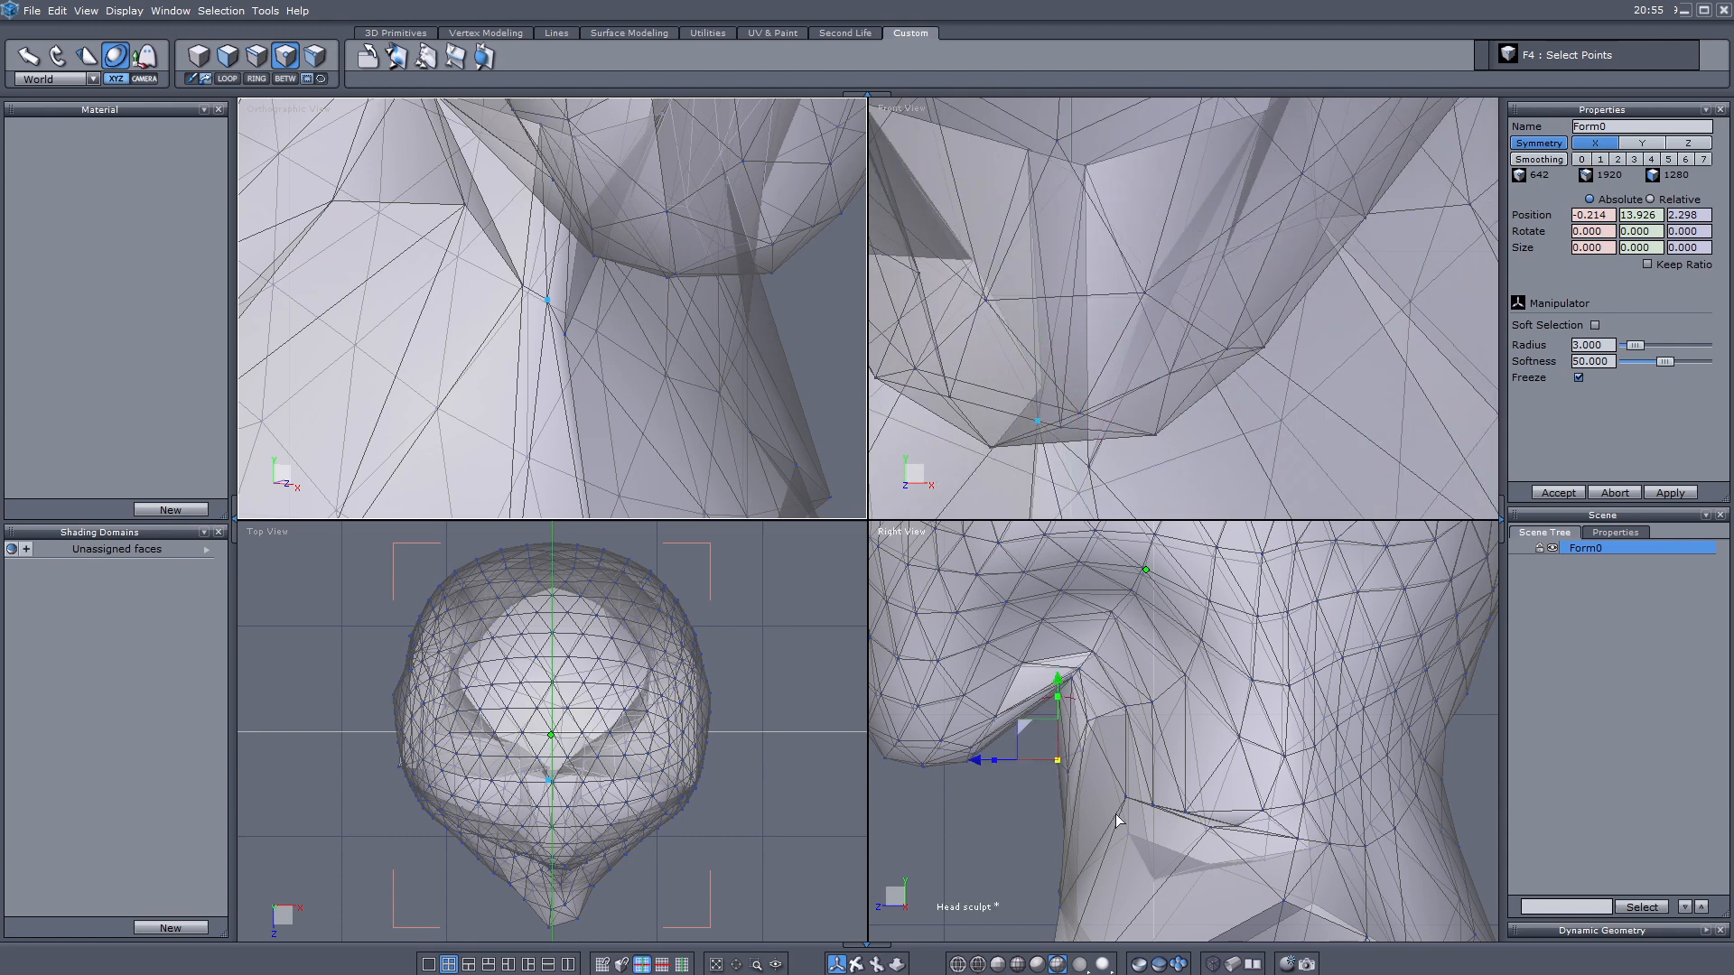
# Step: Push the throat point back toward the neck and reposition it at about X 0.256, Y 13.825, Z 2.047
pyautogui.scroll(5, 1038, 751)
pyautogui.moveTo(1052, 738); pyautogui.dragTo(1080, 751)
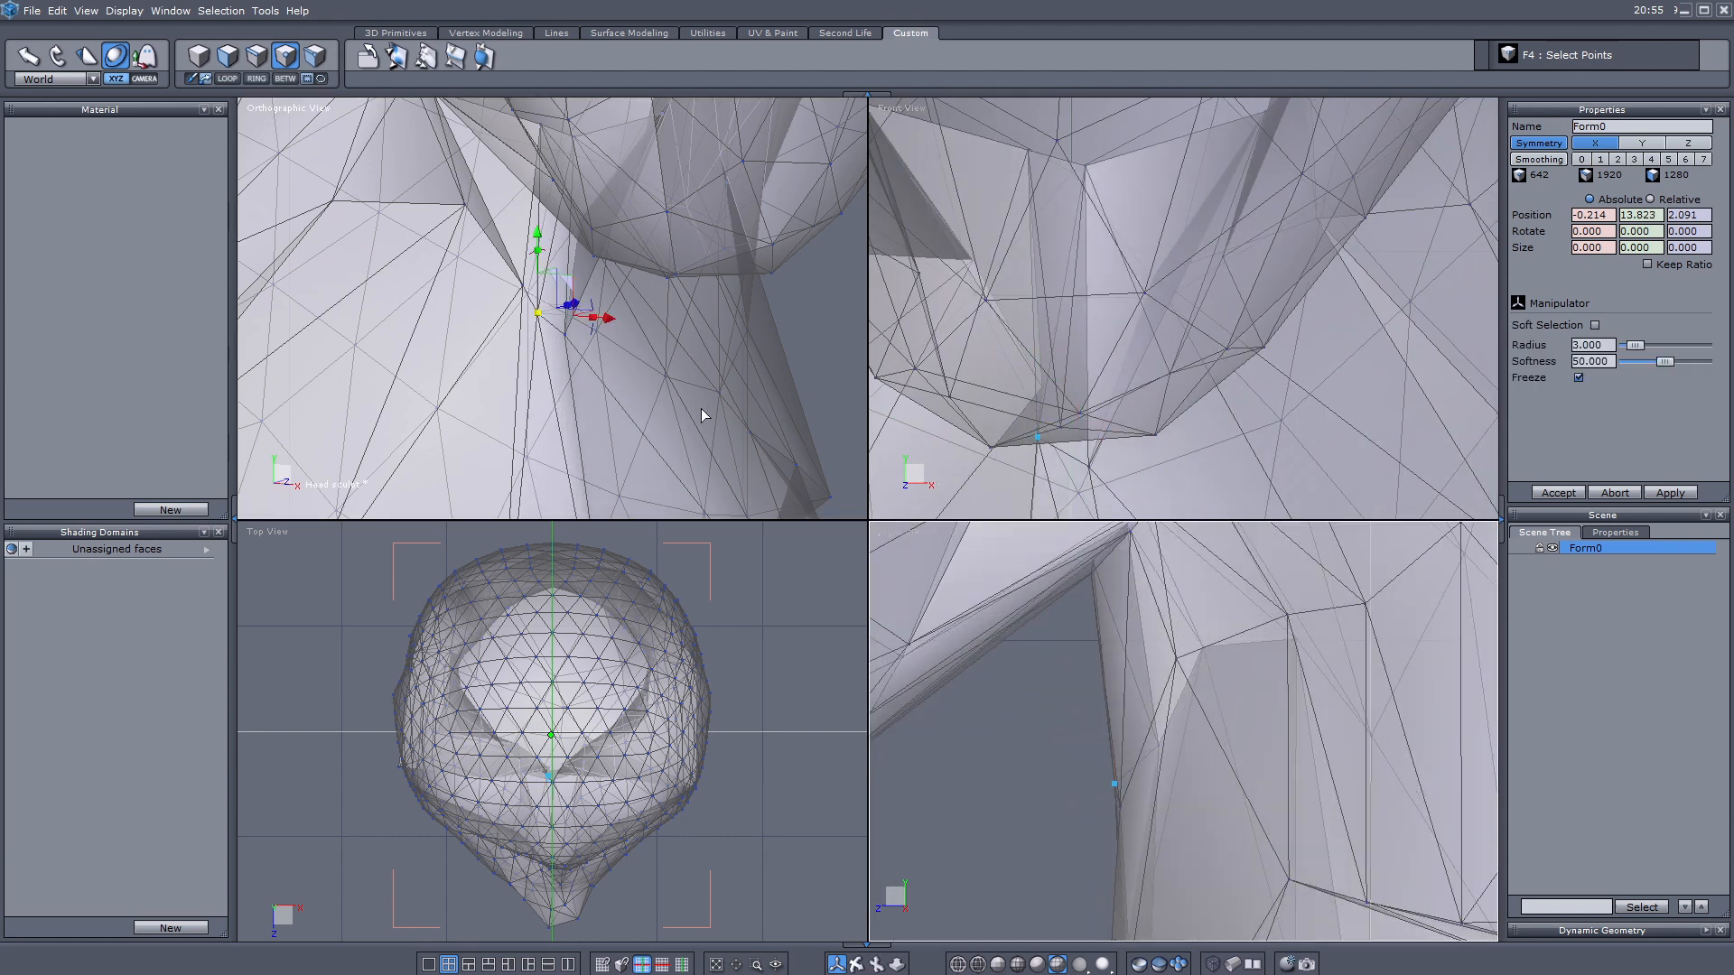
pyautogui.moveTo(574, 341); pyautogui.dragTo(600, 363)
pyautogui.scroll(2, 1139, 474)
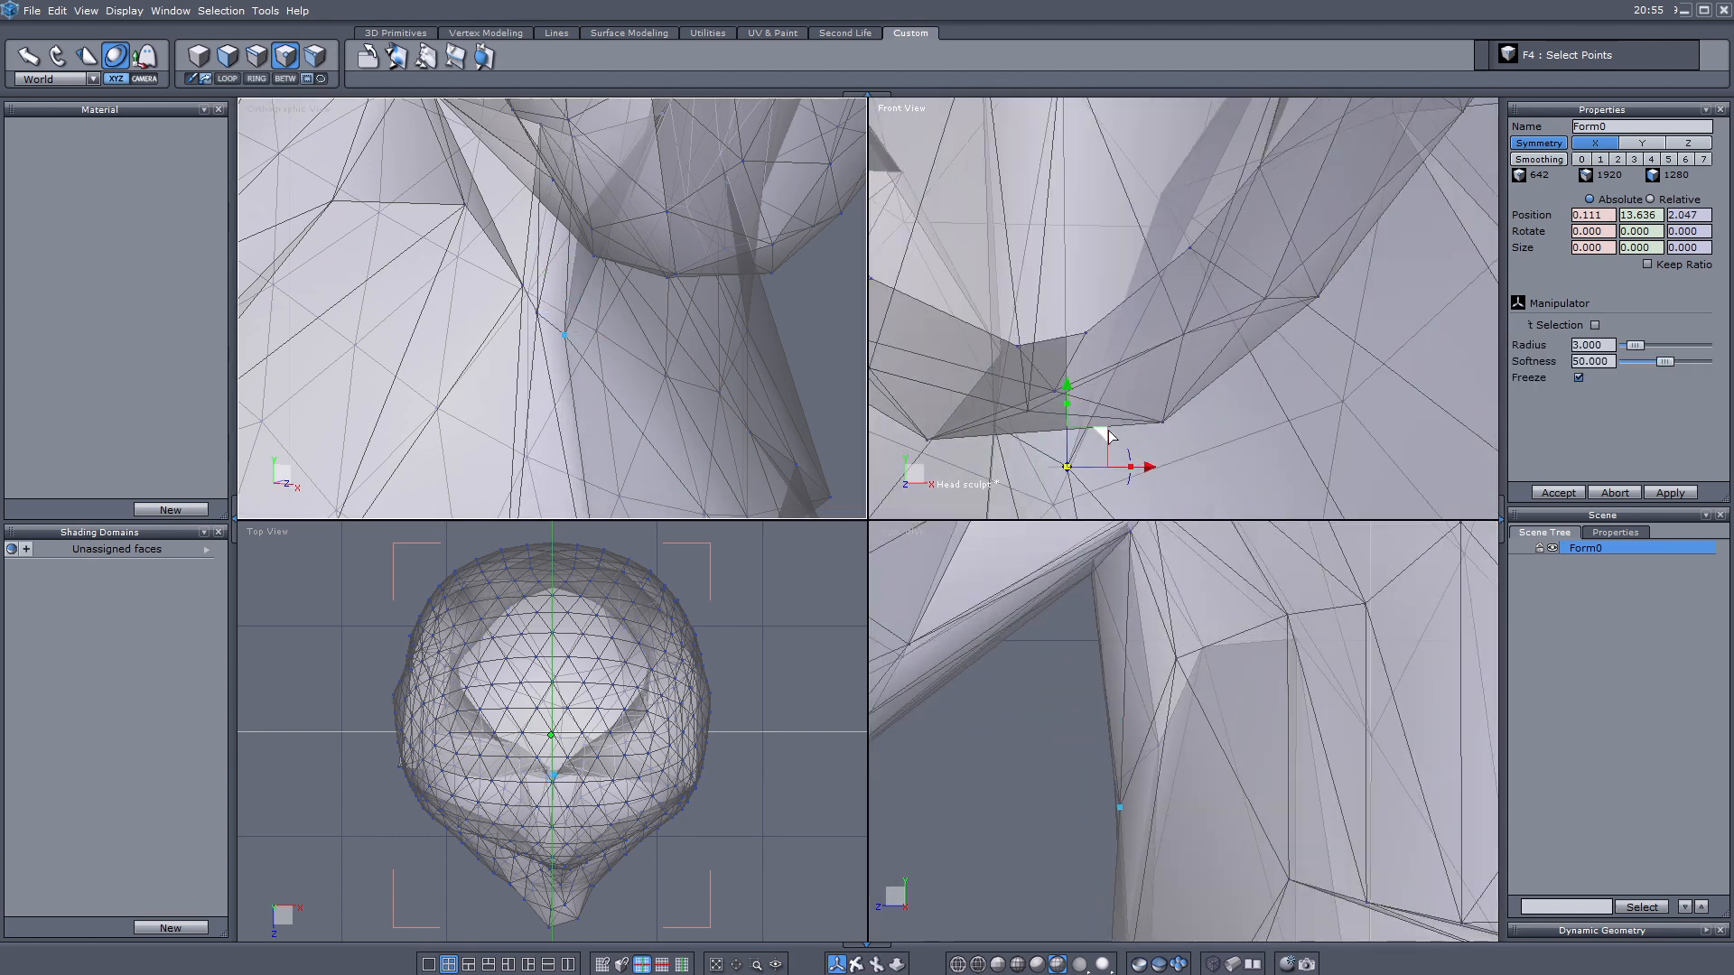
pyautogui.moveTo(1108, 433); pyautogui.dragTo(1140, 394)
pyautogui.scroll(-1, 563, 306)
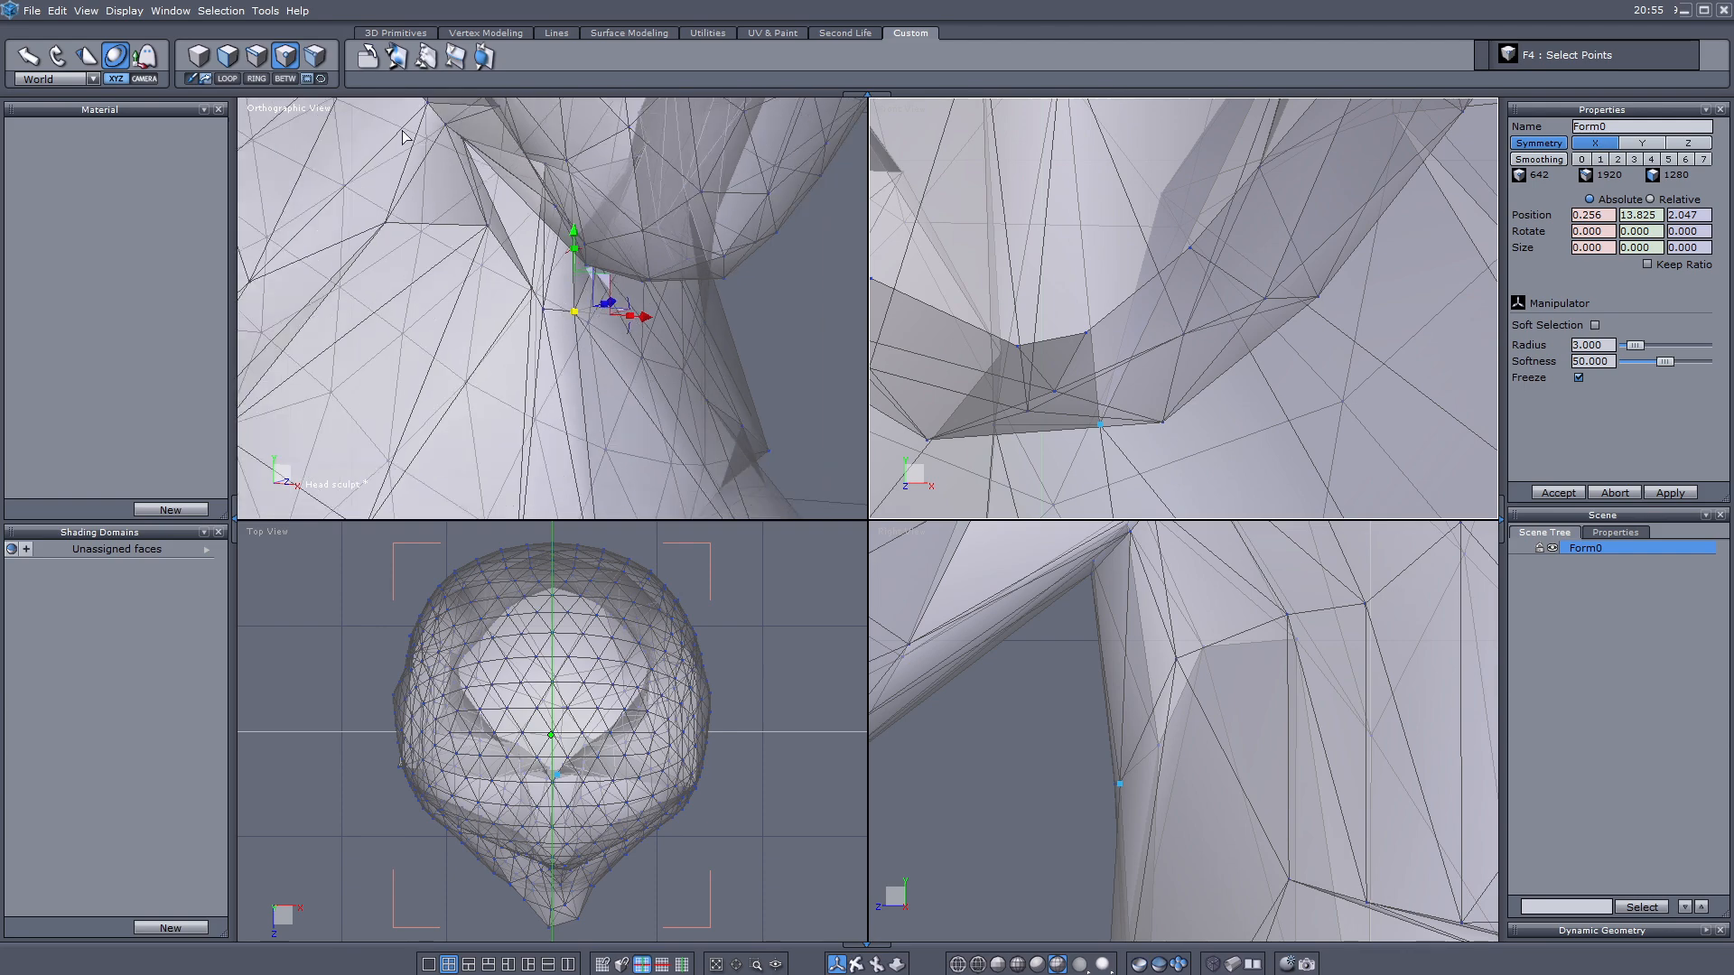
# Step: Return to object selection and set the head's smoothing level to 2
pyautogui.click(201, 56)
pyautogui.scroll(-8, 415, 405)
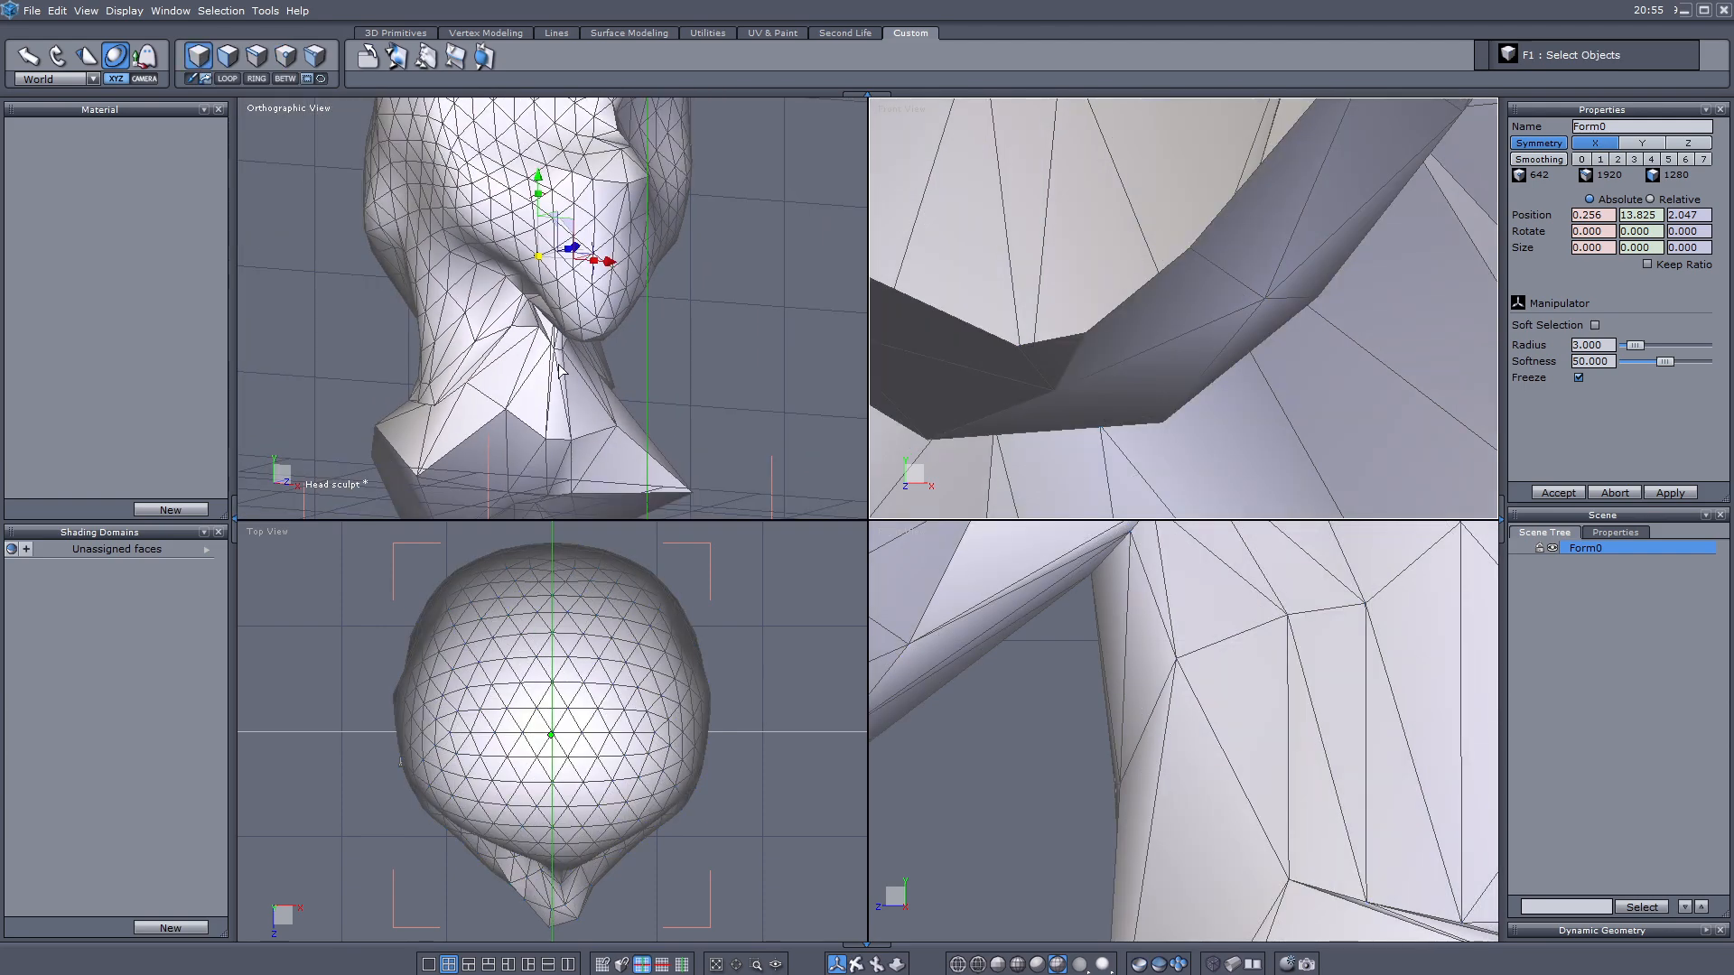
pyautogui.click(1615, 160)
pyautogui.moveTo(614, 443); pyautogui.dragTo(692, 360, button='middle')
pyautogui.scroll(5, 693, 360)
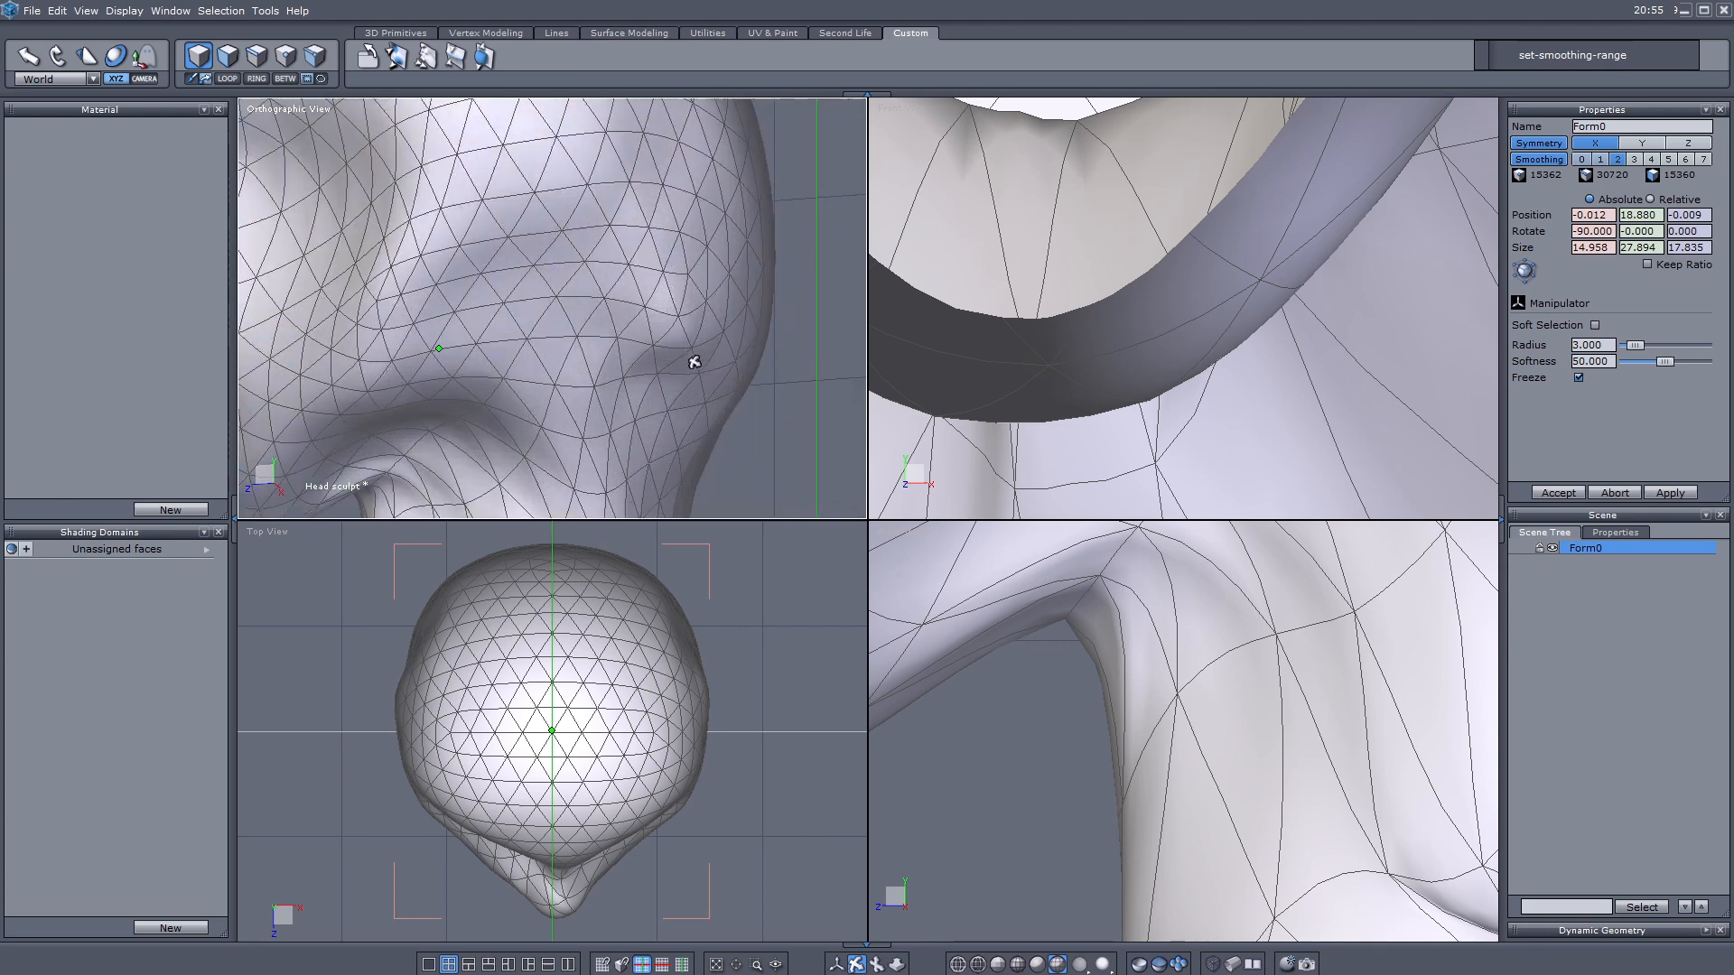
pyautogui.scroll(-5, 645, 439)
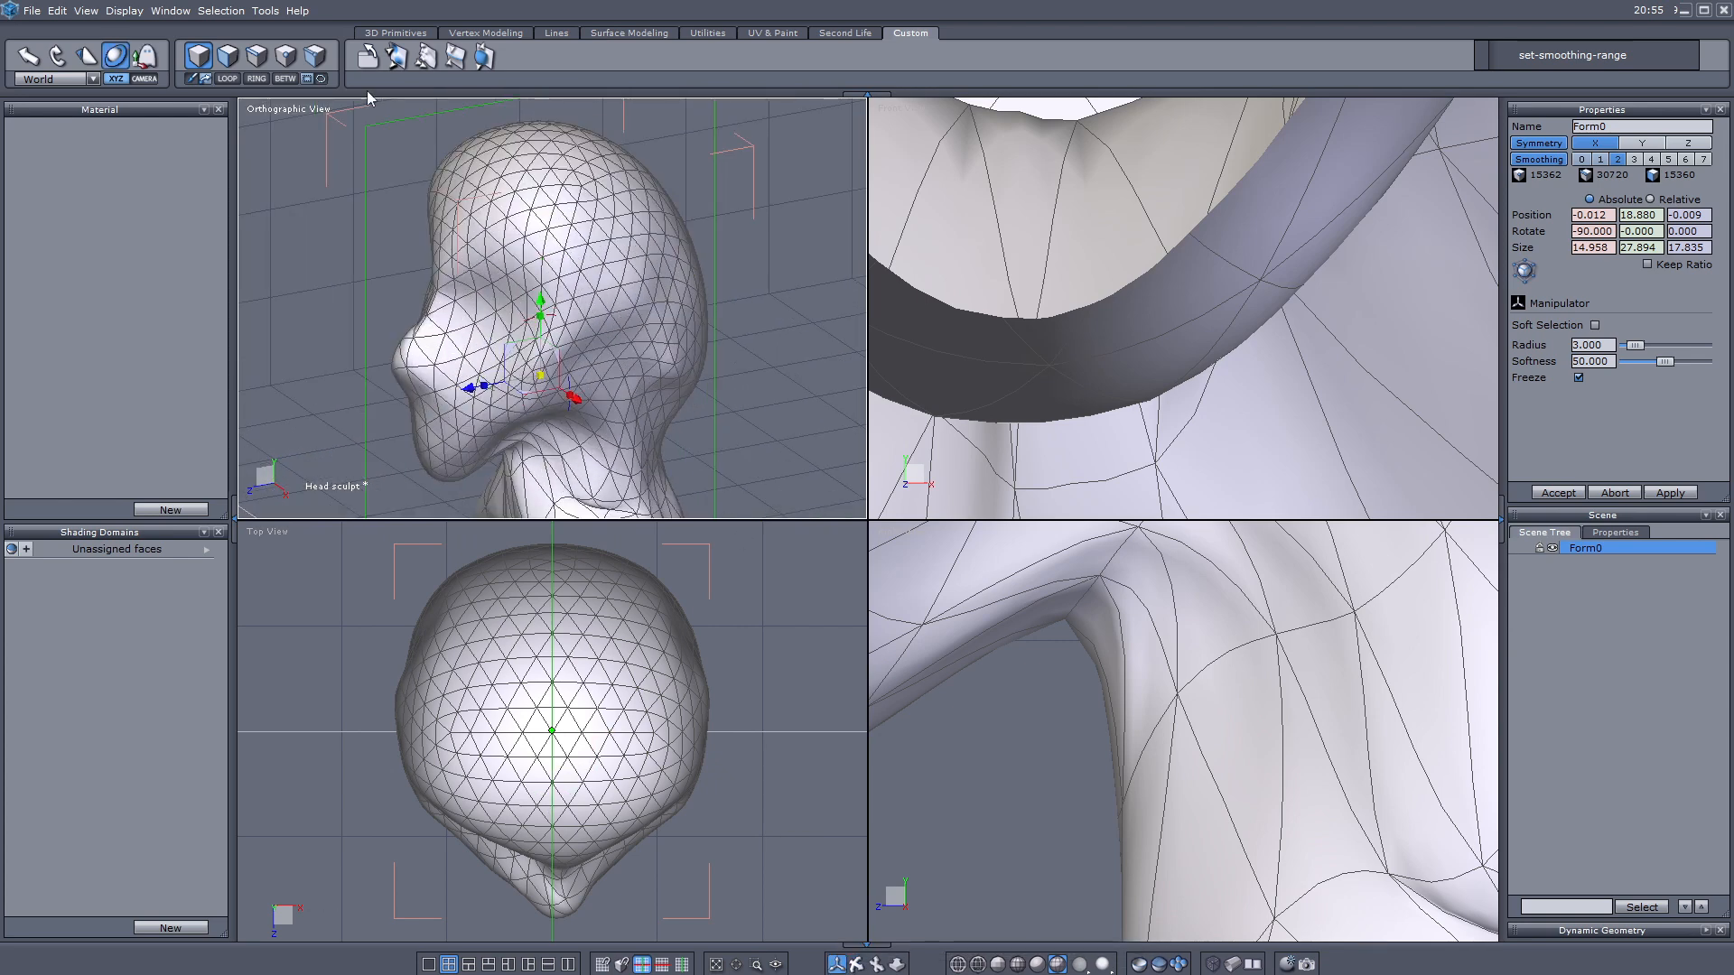
# Step: Build out both lower rear sides of the head around the ear area with the Displacement Brush at size 6, strength 38.73, and leave the tool
pyautogui.click(397, 56)
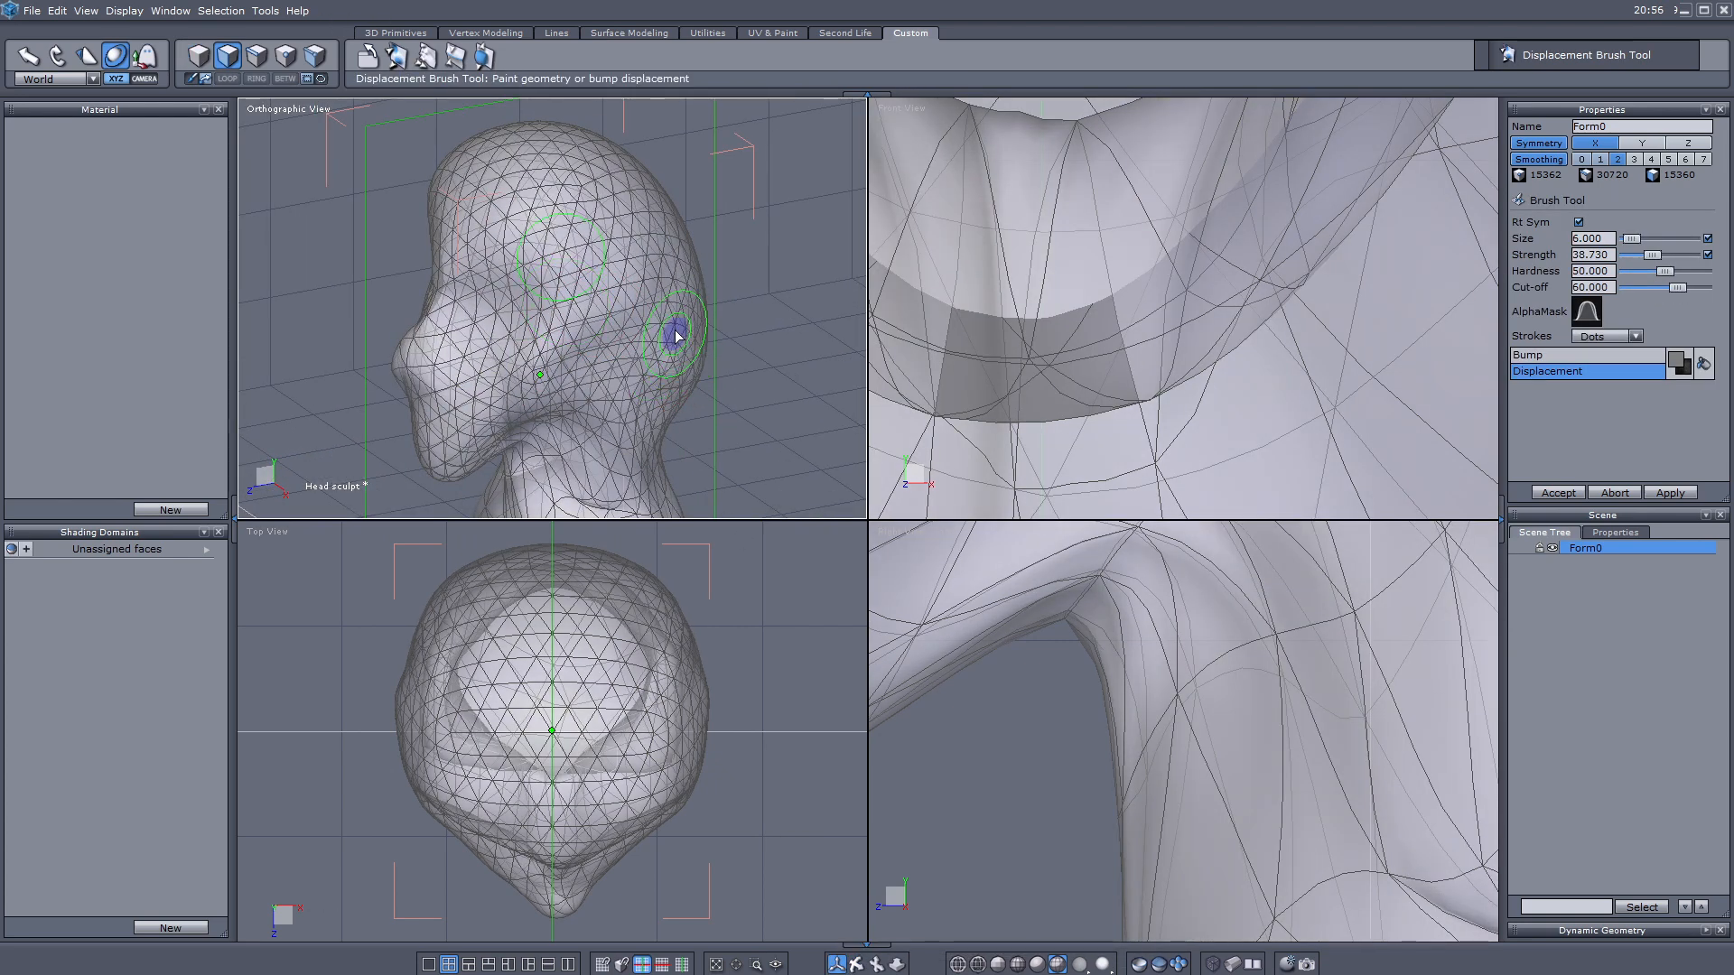
pyautogui.moveTo(671, 377); pyautogui.dragTo(614, 362)
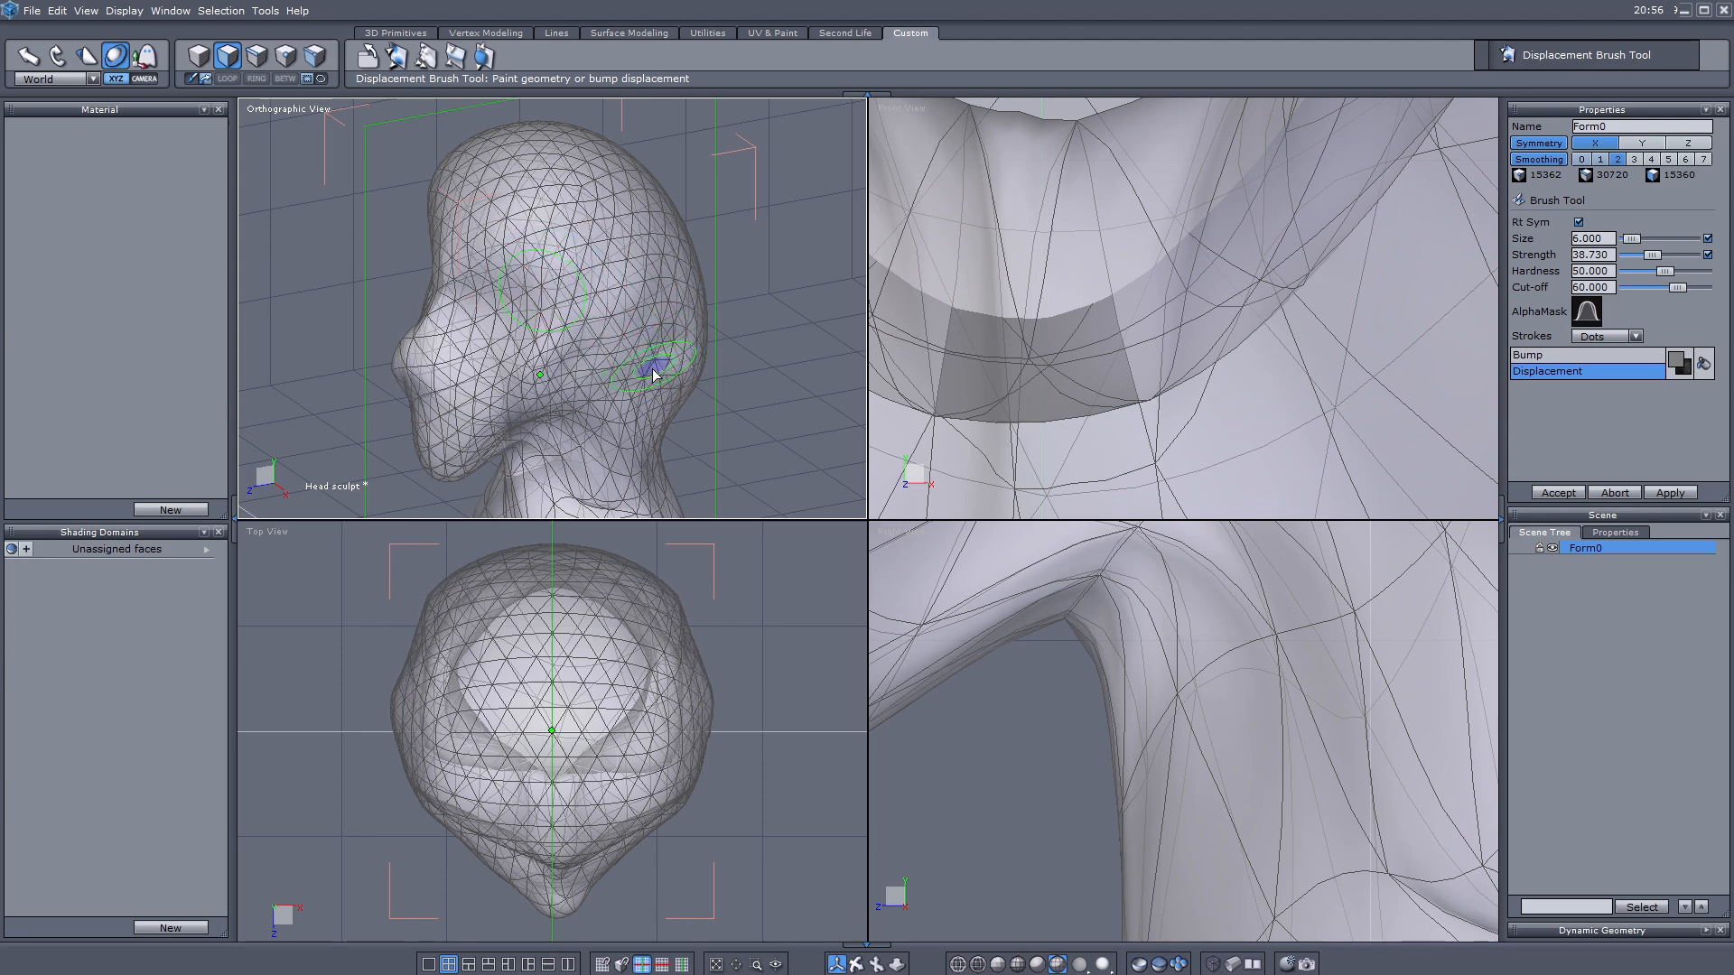
pyautogui.scroll(-4, 628, 370)
pyautogui.moveTo(628, 370); pyautogui.dragTo(759, 379, button='middle')
pyautogui.scroll(5, 592, 340)
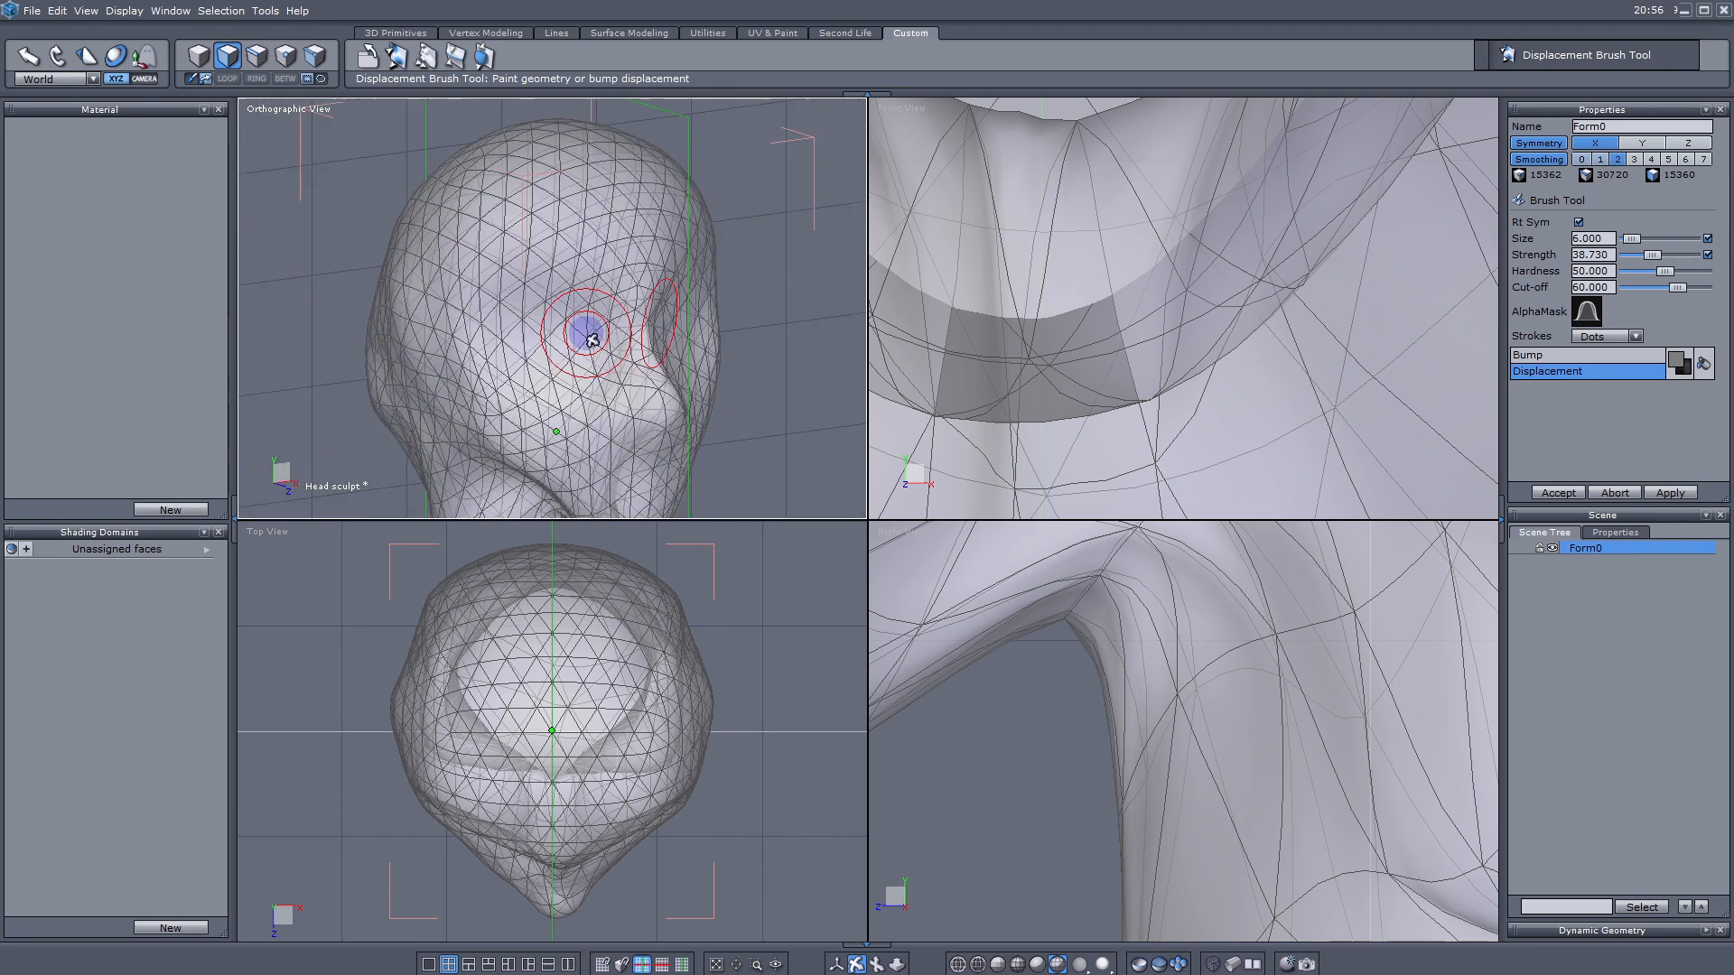
pyautogui.scroll(-2, 694, 406)
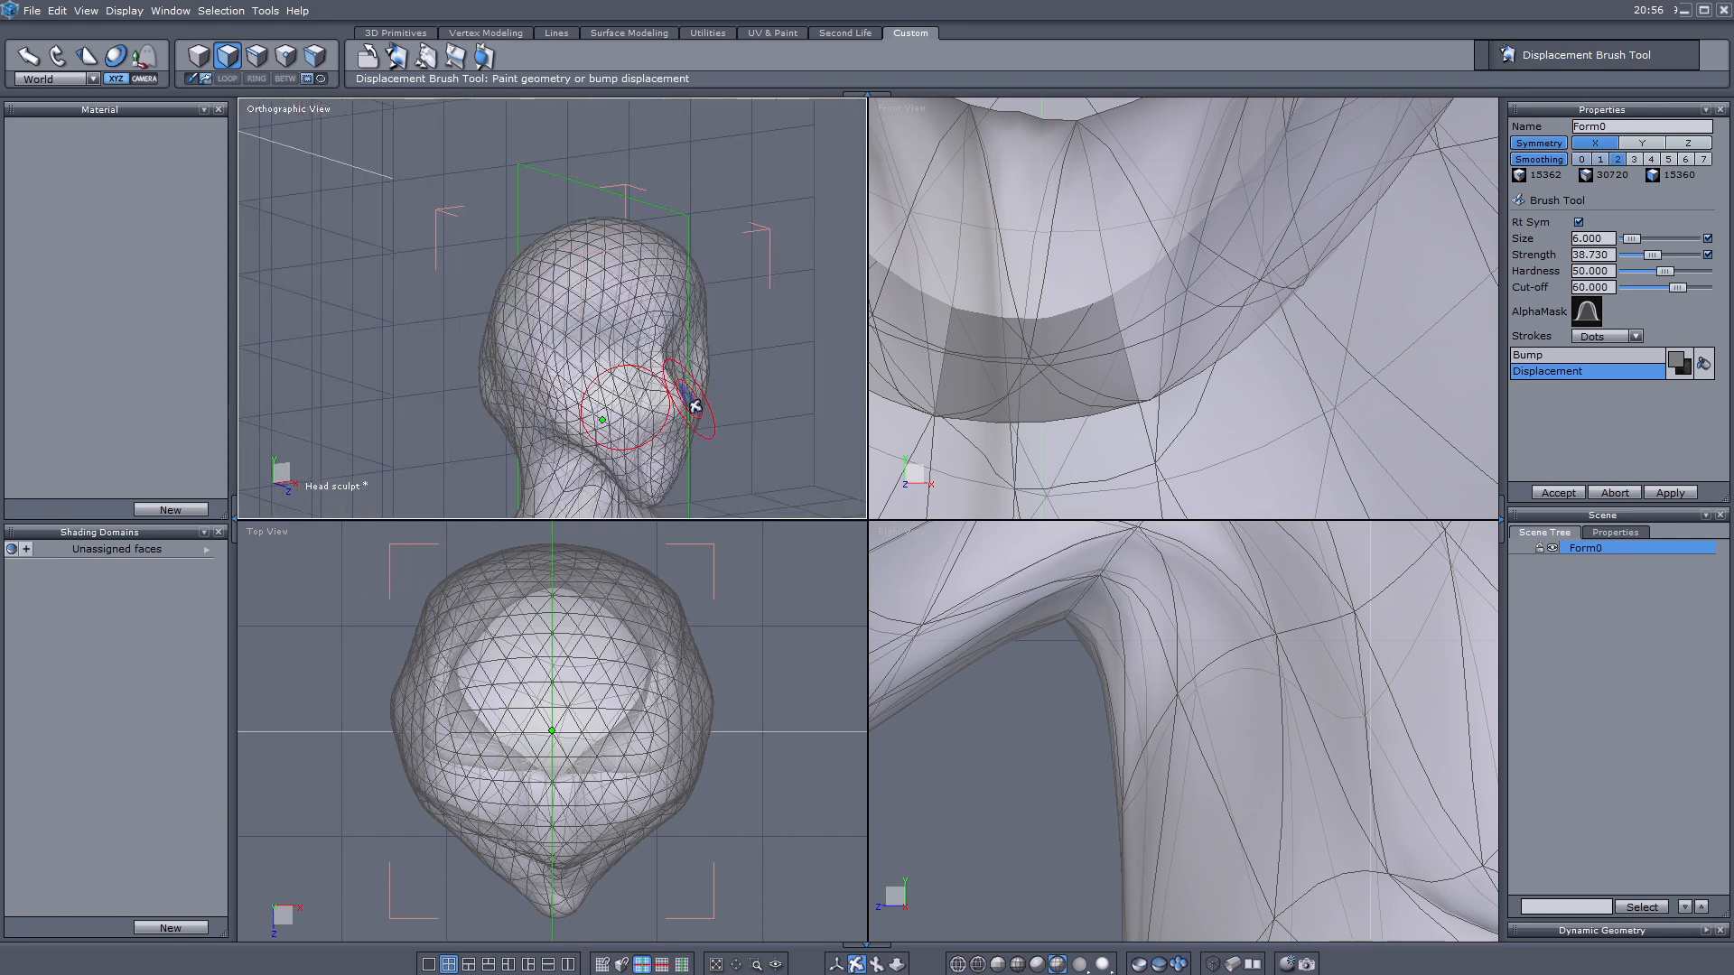
pyautogui.click(202, 58)
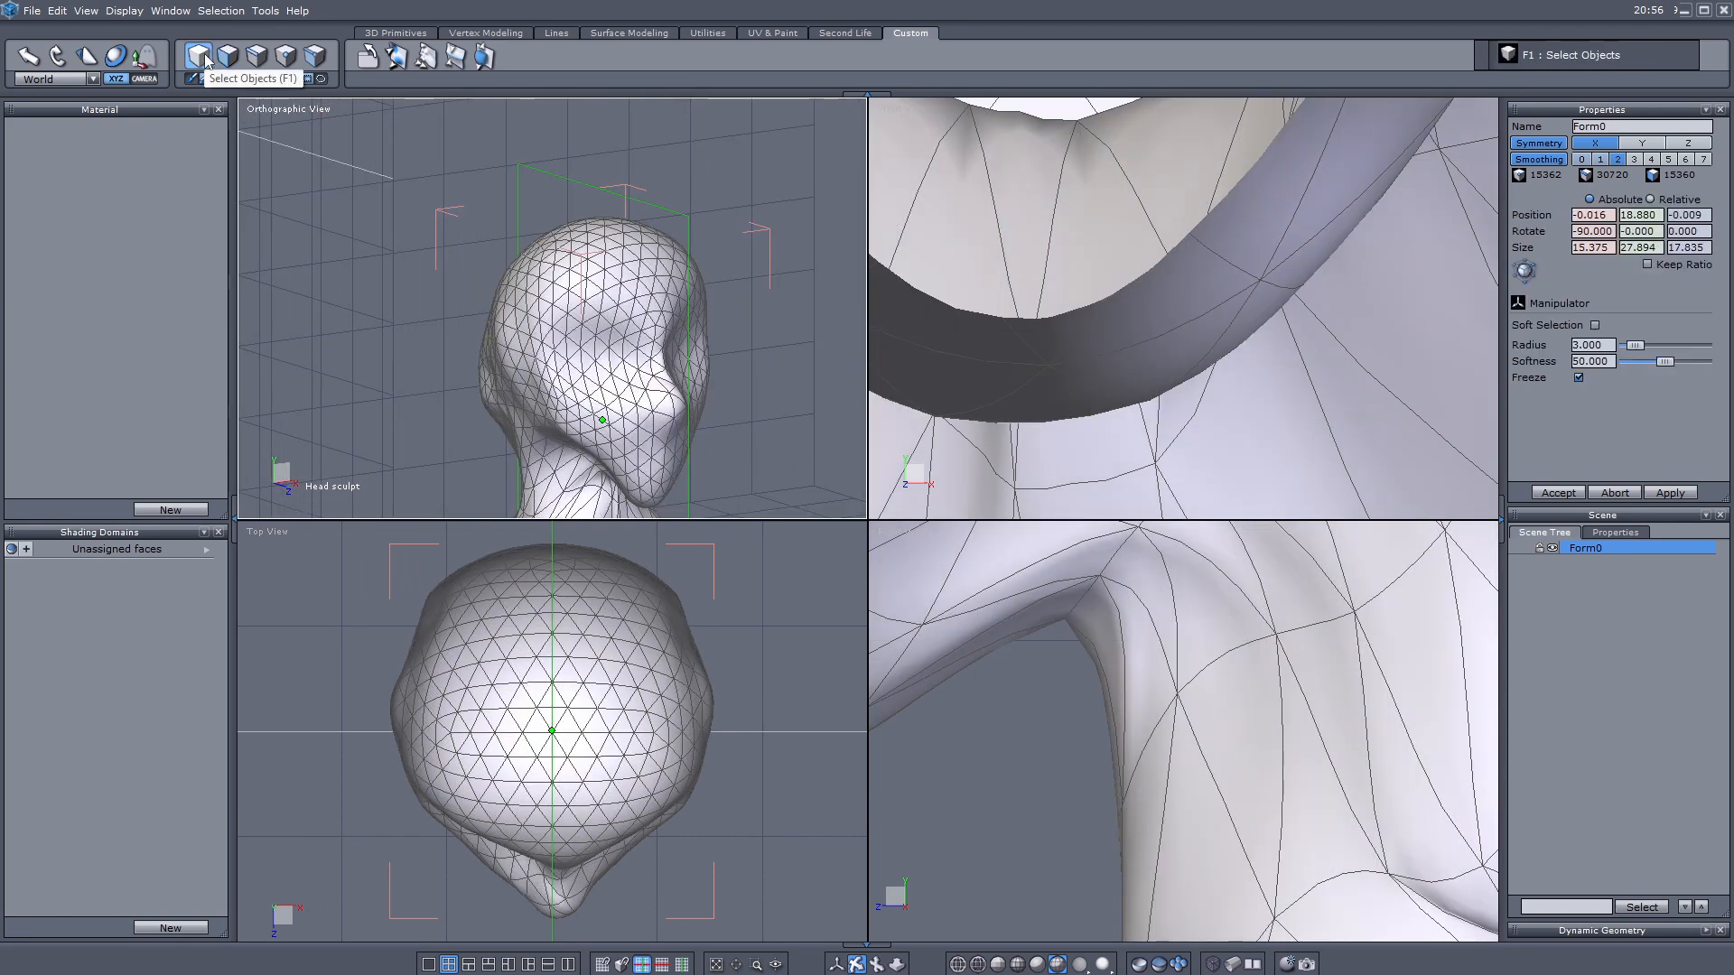
# Step: Examine the overall shape of the smoothed head and neck from the front and the sides
pyautogui.scroll(-2, 705, 447)
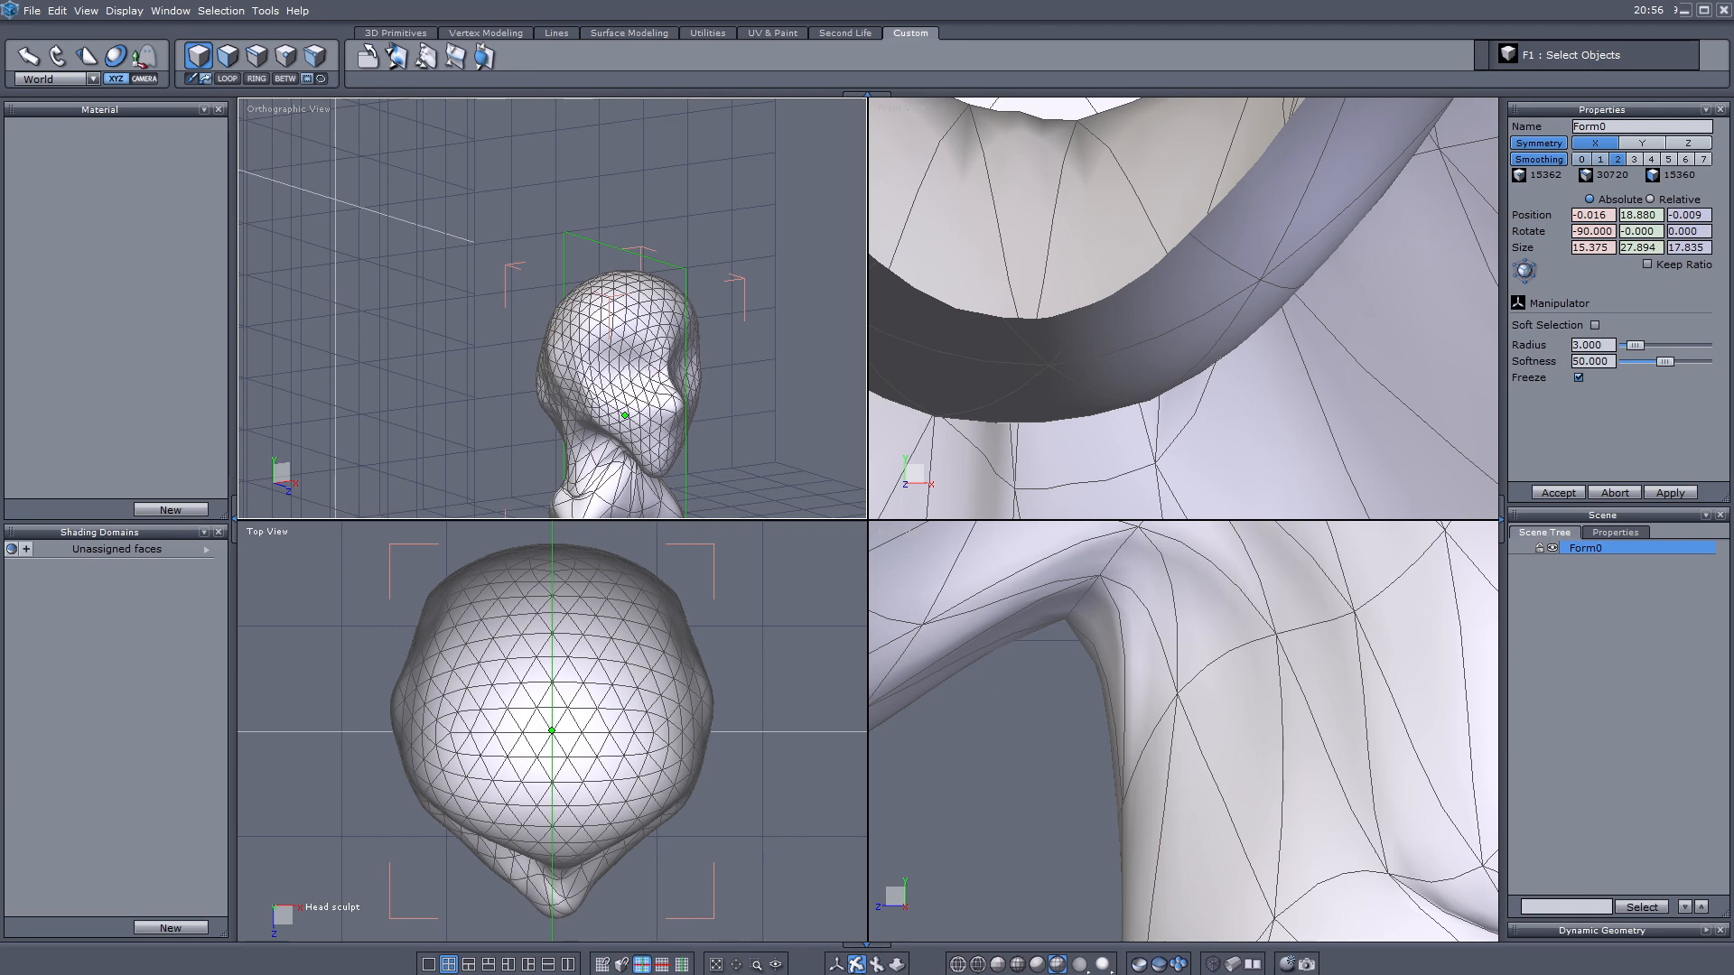
pyautogui.moveTo(668, 442); pyautogui.dragTo(560, 434, button='middle')
pyautogui.moveTo(632, 388); pyautogui.dragTo(729, 621, button='middle')
pyautogui.click(32, 11)
pyautogui.moveTo(850, 970); pyautogui.dragTo(671, 334, button='middle')
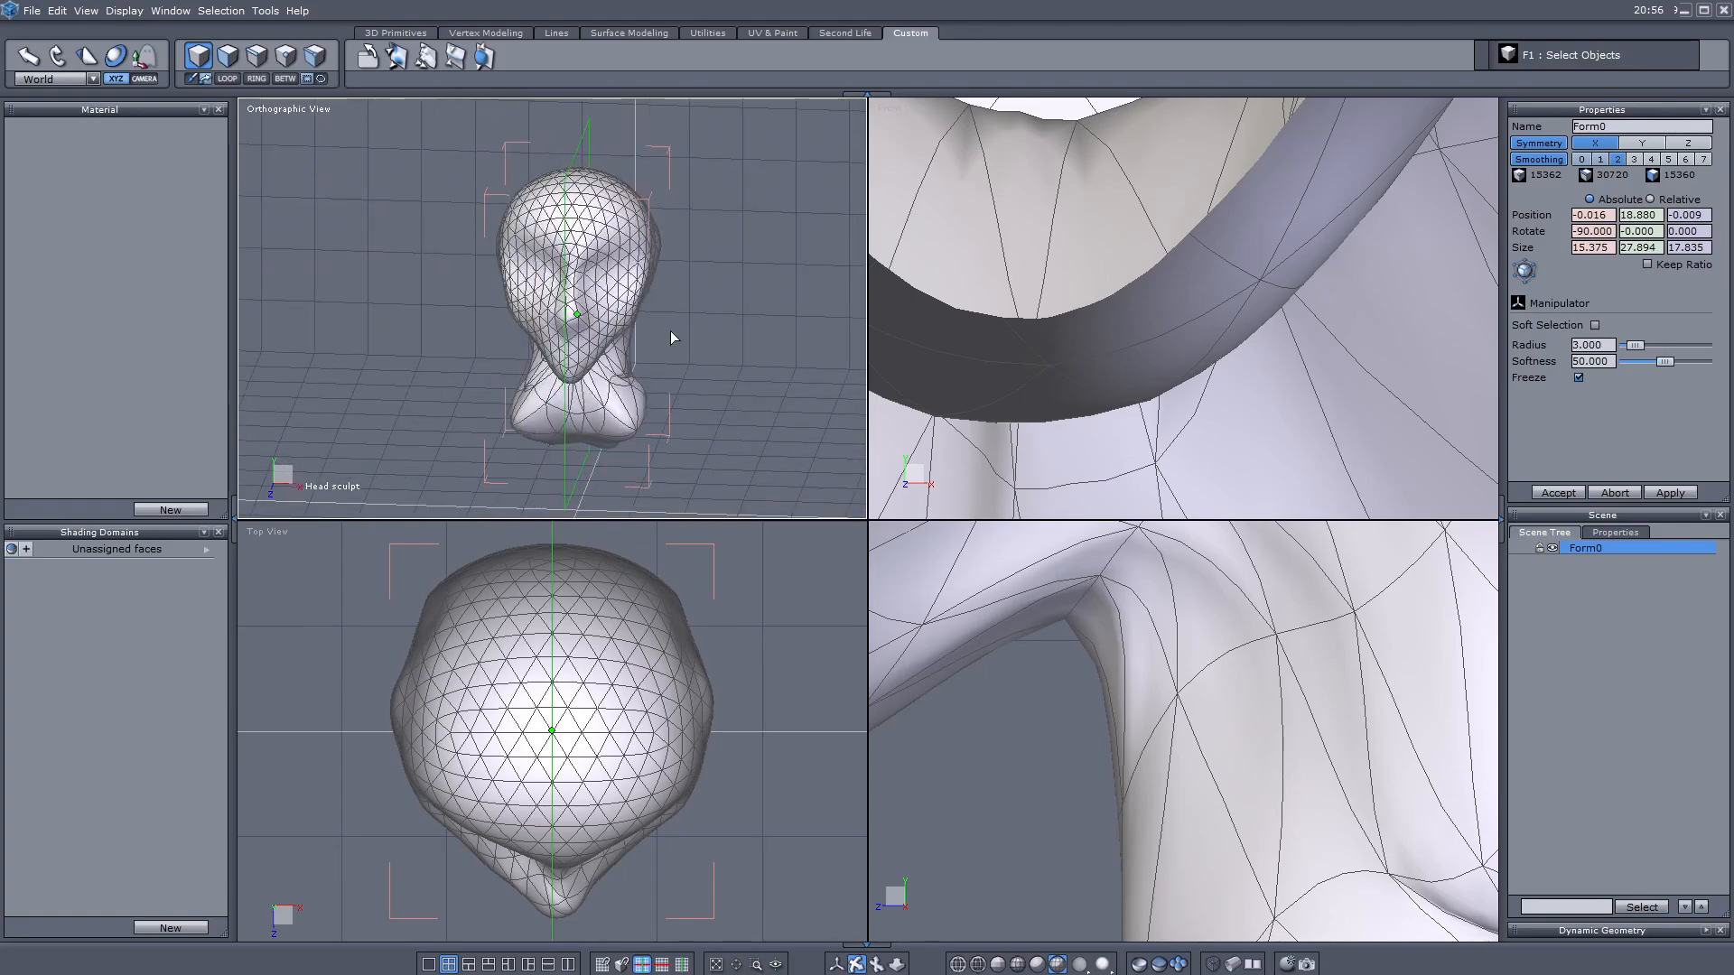
pyautogui.moveTo(669, 330); pyautogui.dragTo(636, 313, button='middle')
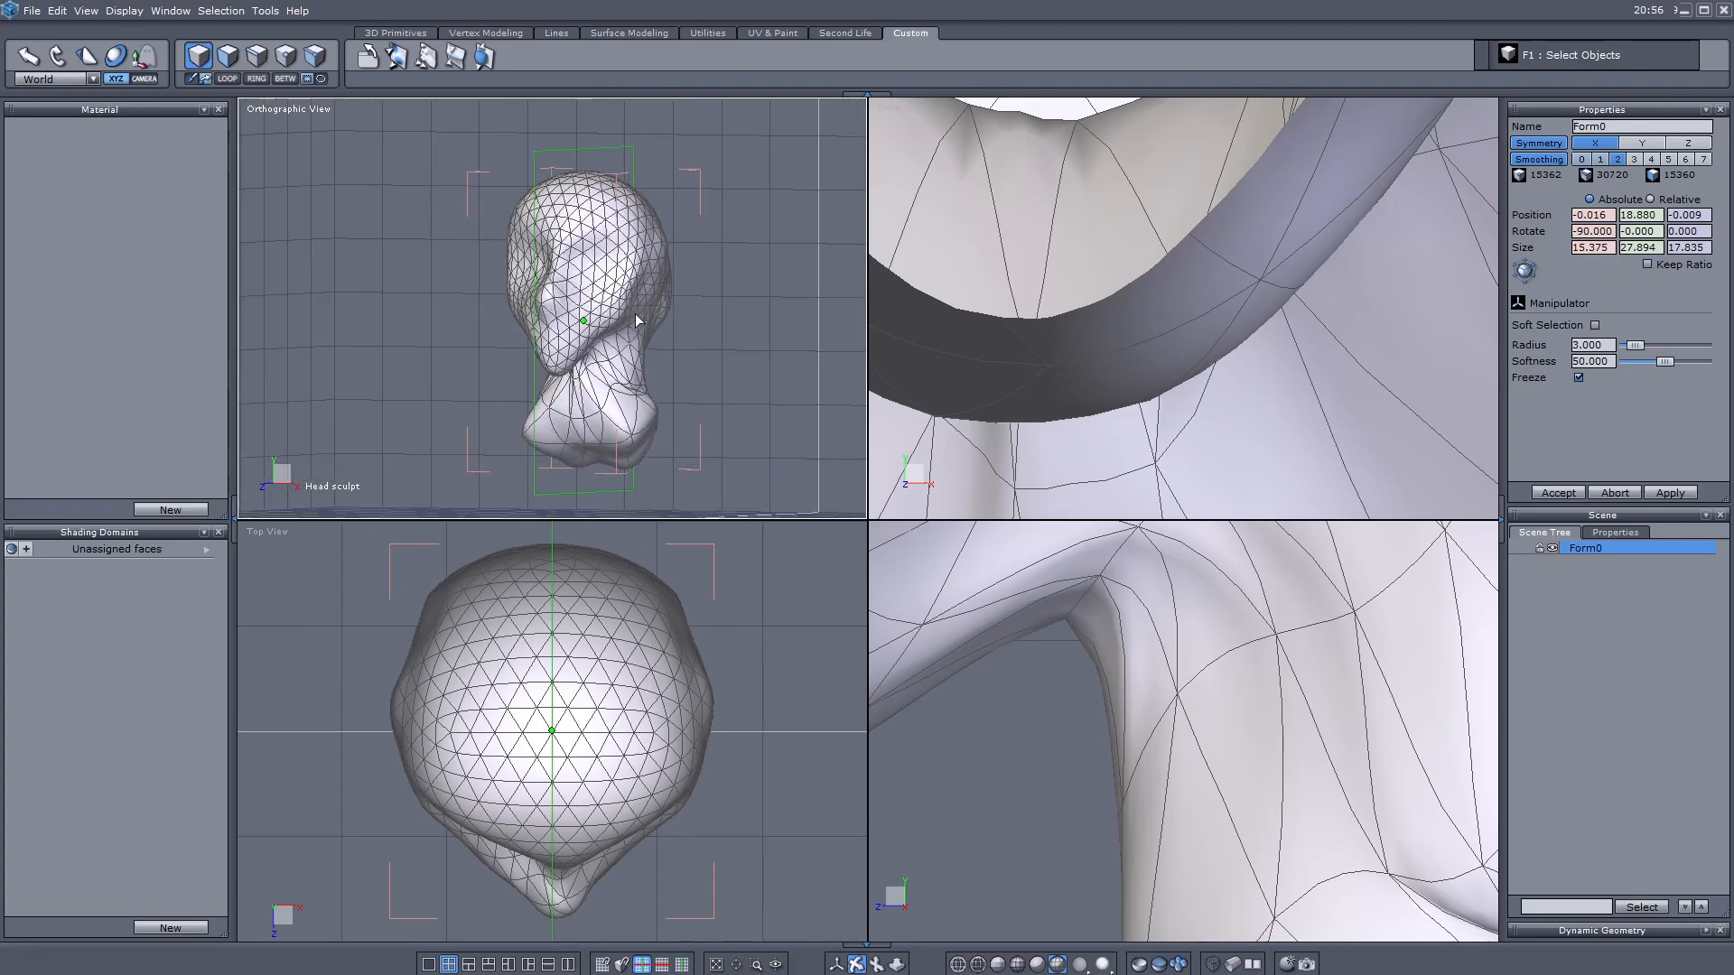